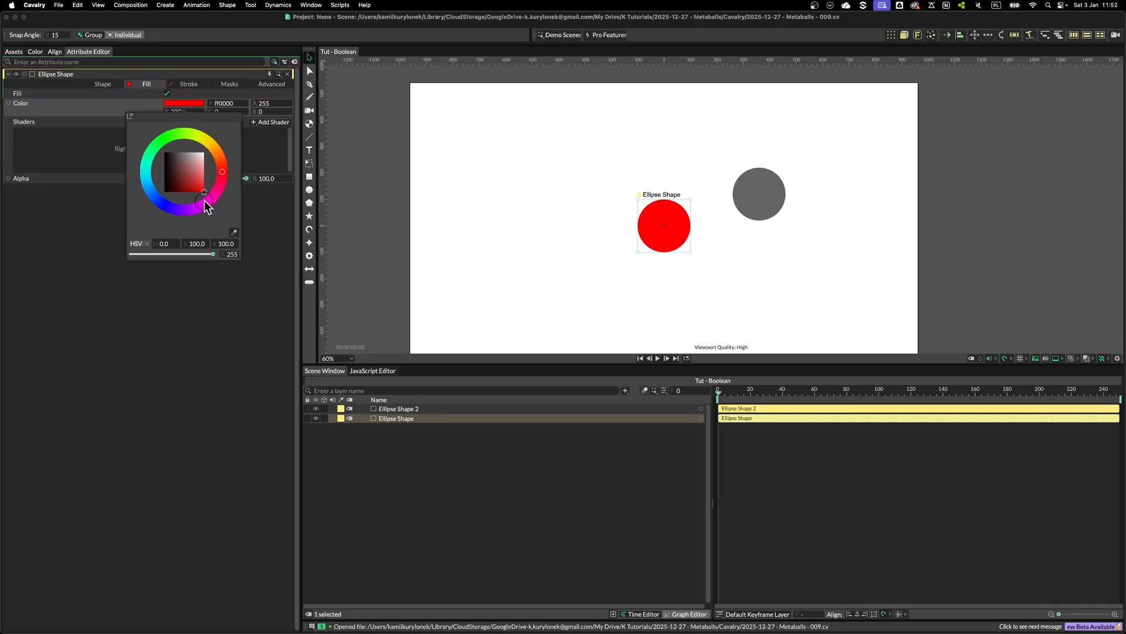
Set the second ellipse's fill colour to blue
click(533, 271)
click(759, 195)
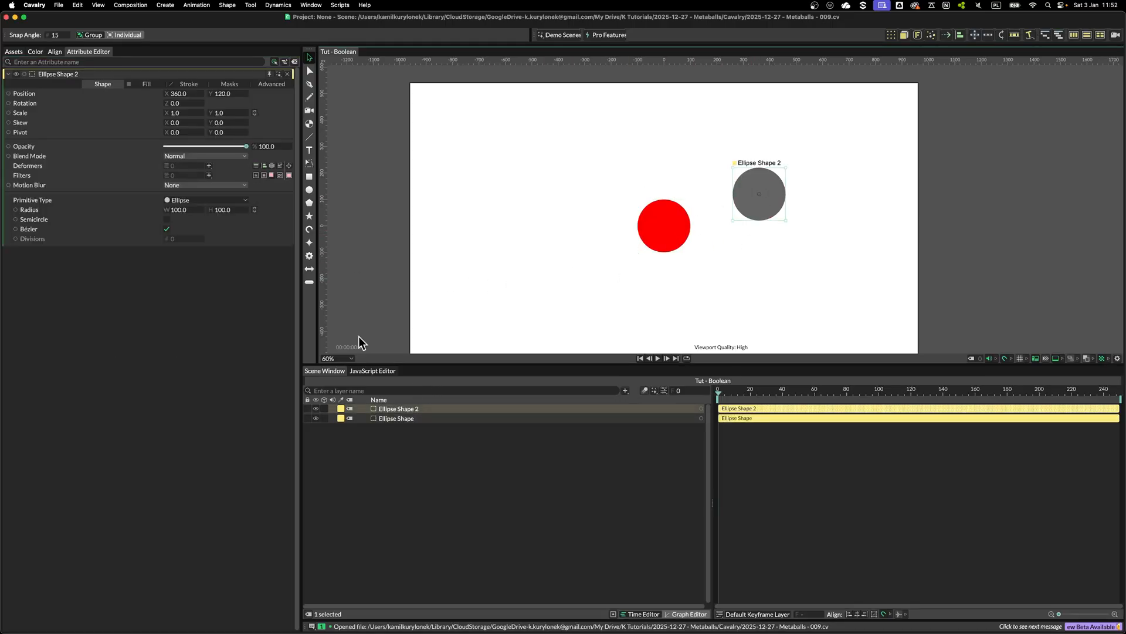
click(147, 84)
click(183, 103)
click(176, 210)
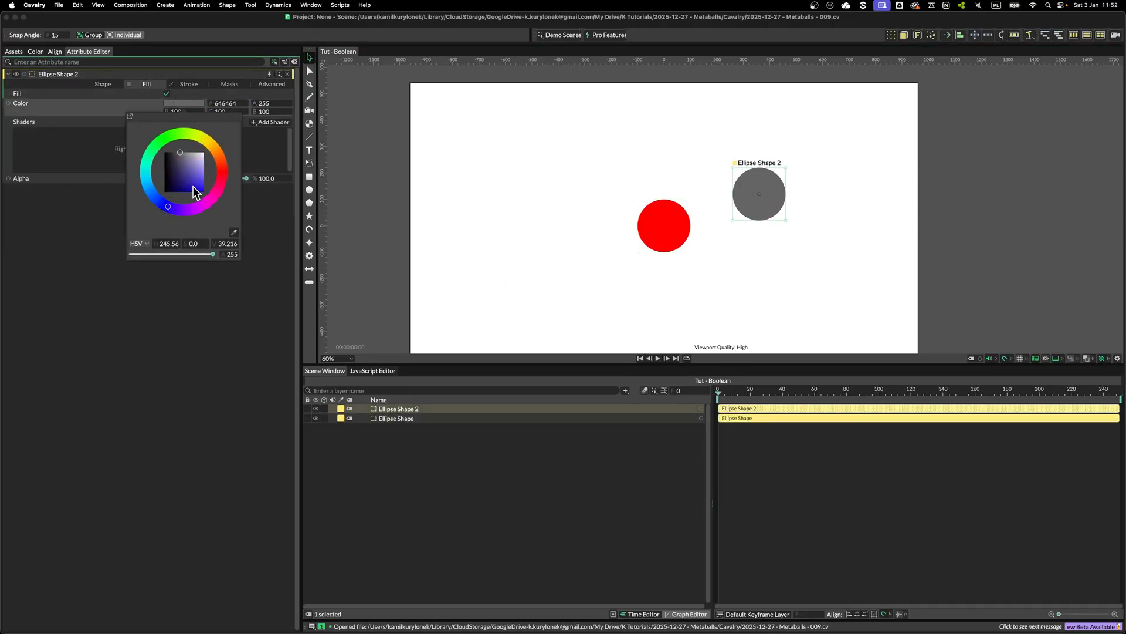
click(193, 192)
click(526, 266)
Rename the red ellipse layer Red and the blue ellipse layer Blue
click(664, 225)
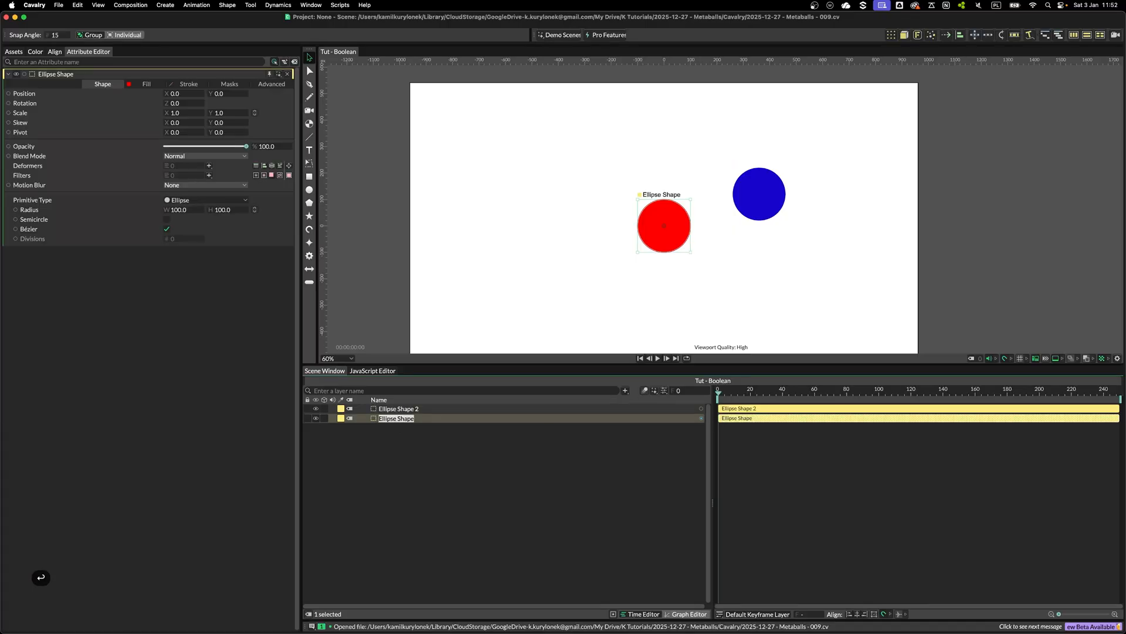
text(Red)
key(Return)
click(404, 408)
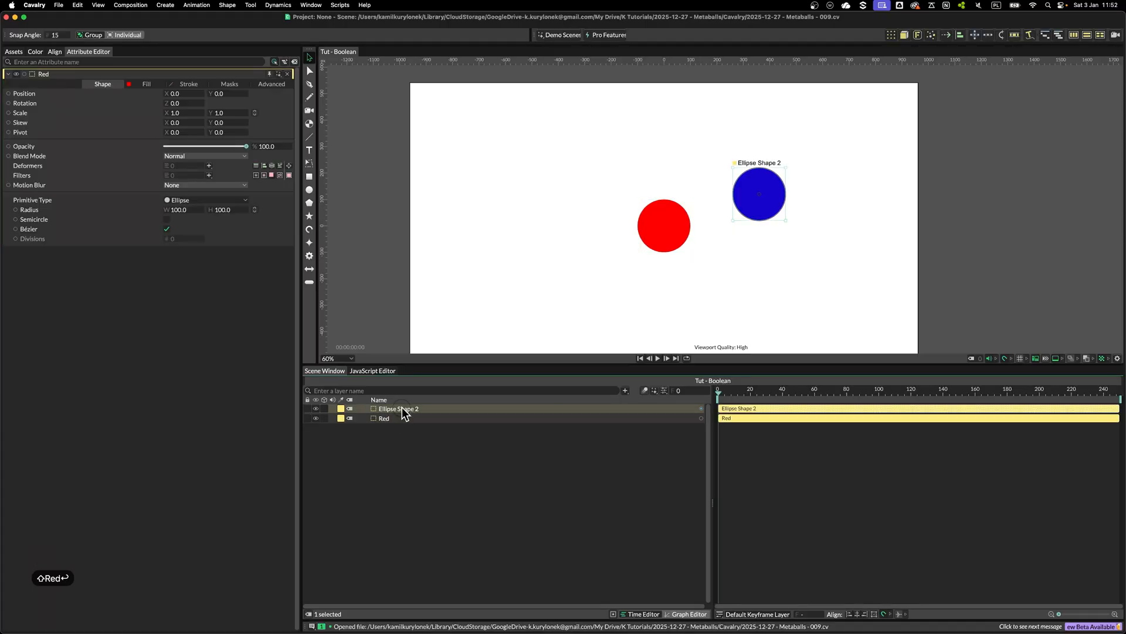
key(Return)
text(Blue)
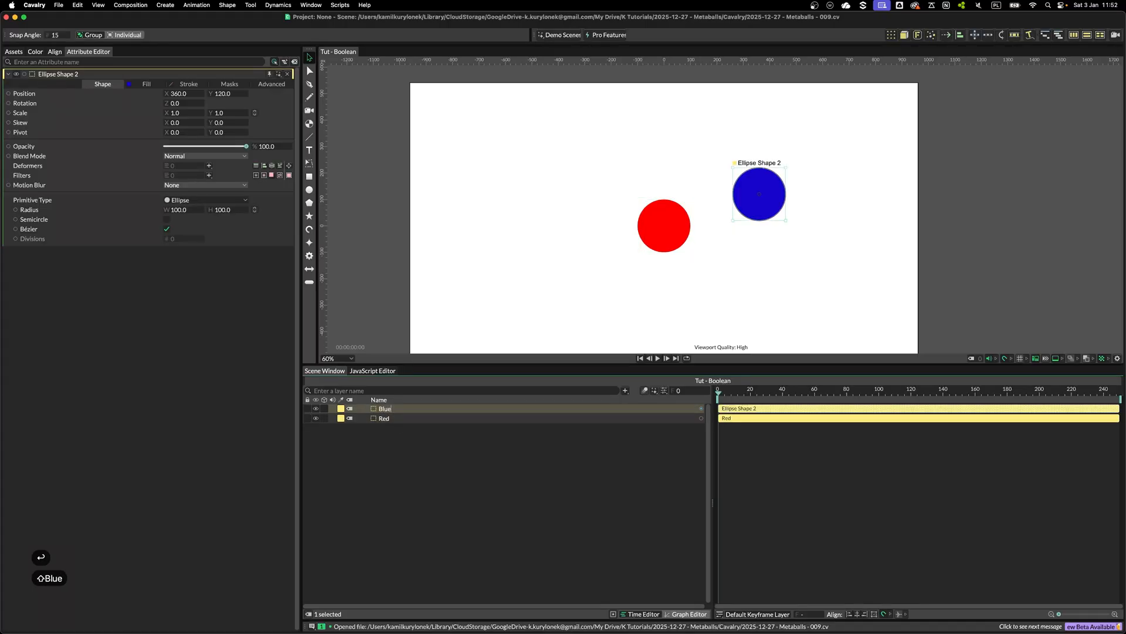
key(Return)
Reposition the circles on the canvas, moving Red to about -140, -60 and Blue to about 398, 30
click(407, 418)
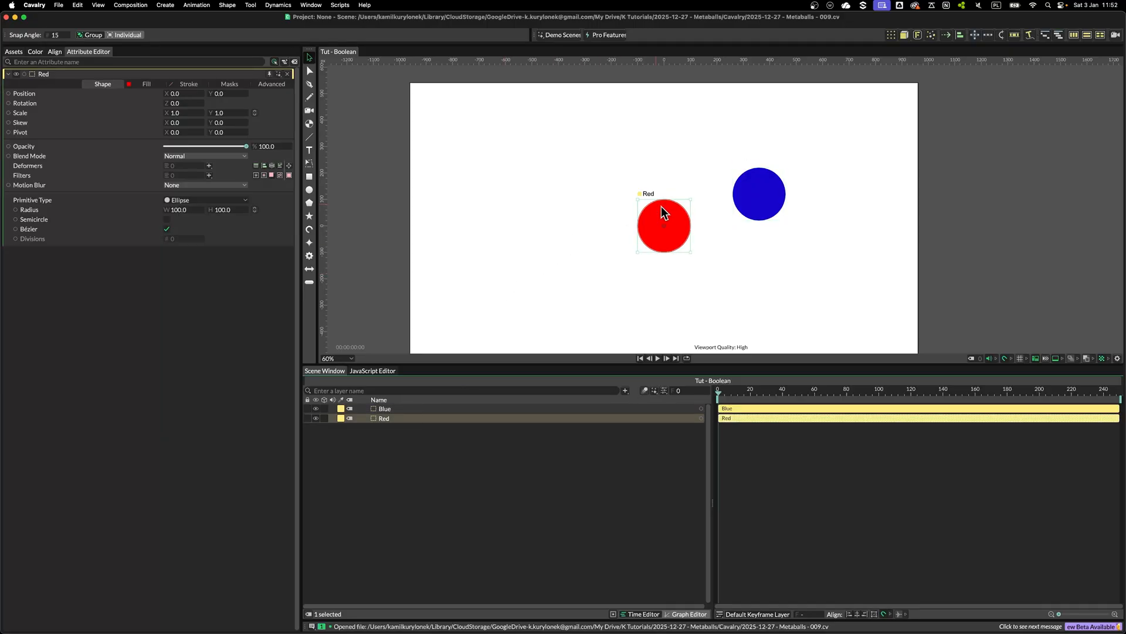
scroll(778, 294, up, 5)
click(757, 231)
drag(759, 150, 721, 217)
drag(593, 194, 607, 199)
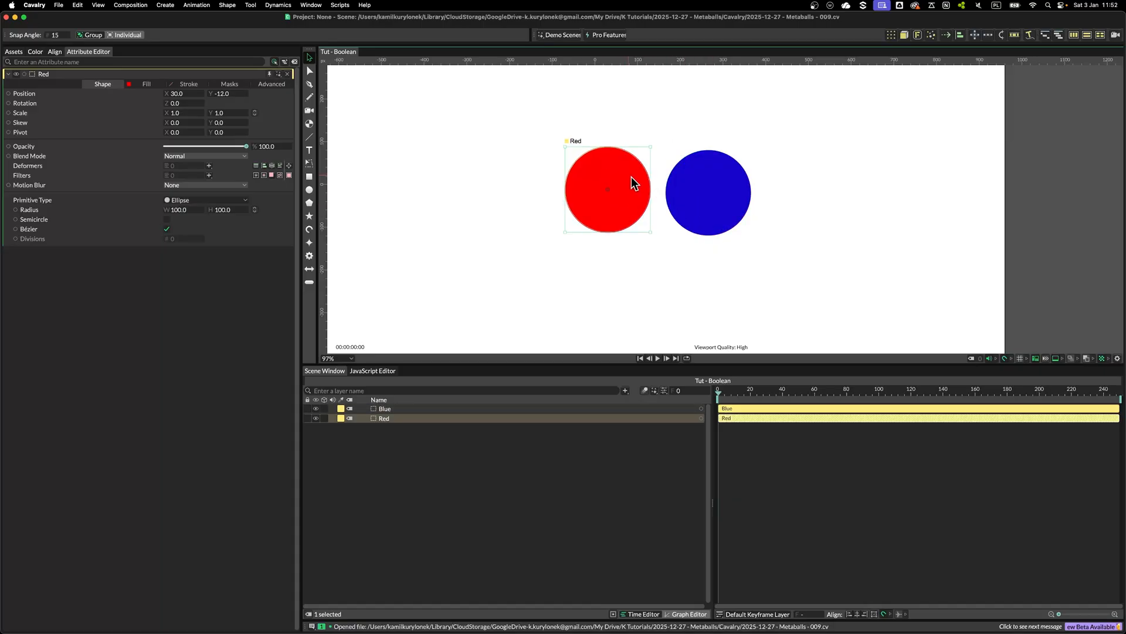
scroll(669, 190, up, 5)
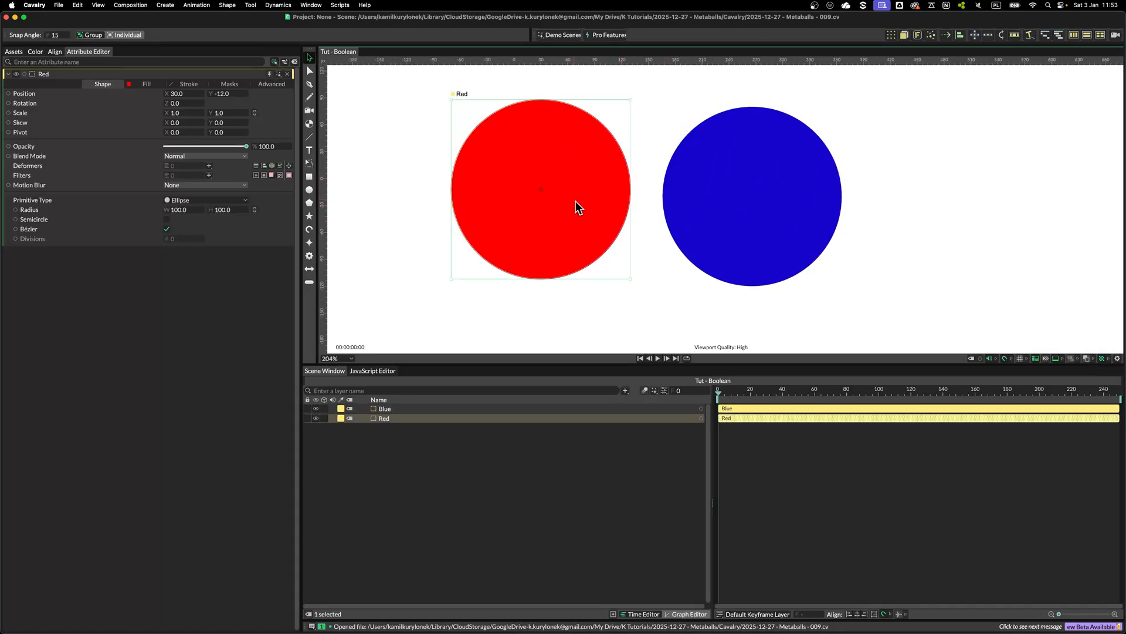
scroll(639, 220, down, 1)
scroll(638, 214, down, 7)
key(super+z)
key(super+z)
key(super+z)
key(super+z)
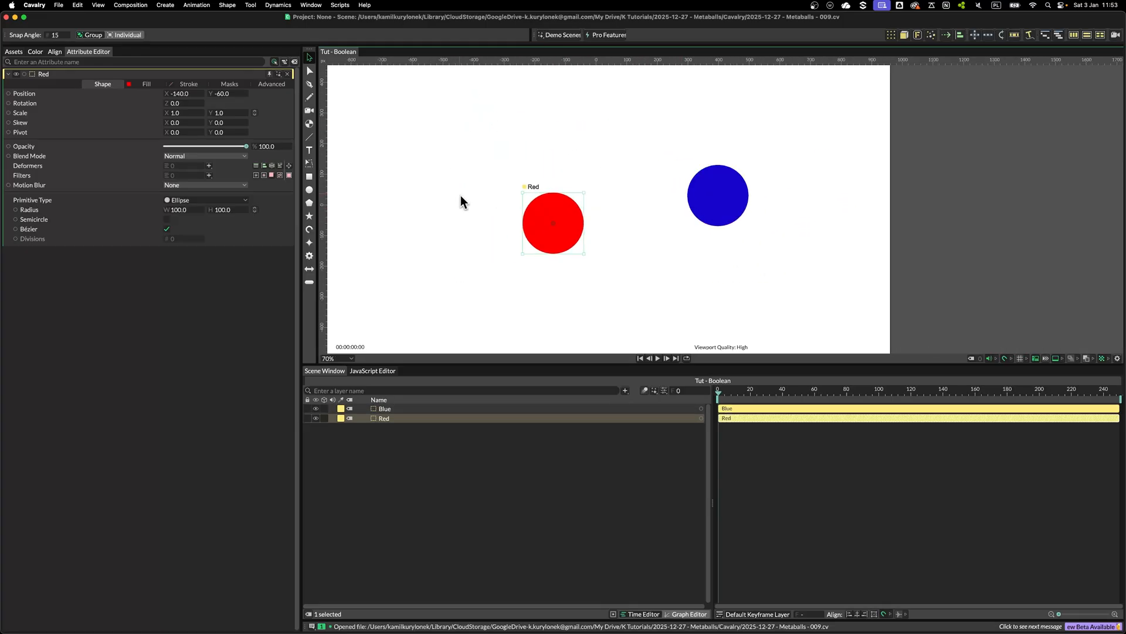
Add a Boolean deformer to the Red layer and nest it under Red
click(209, 165)
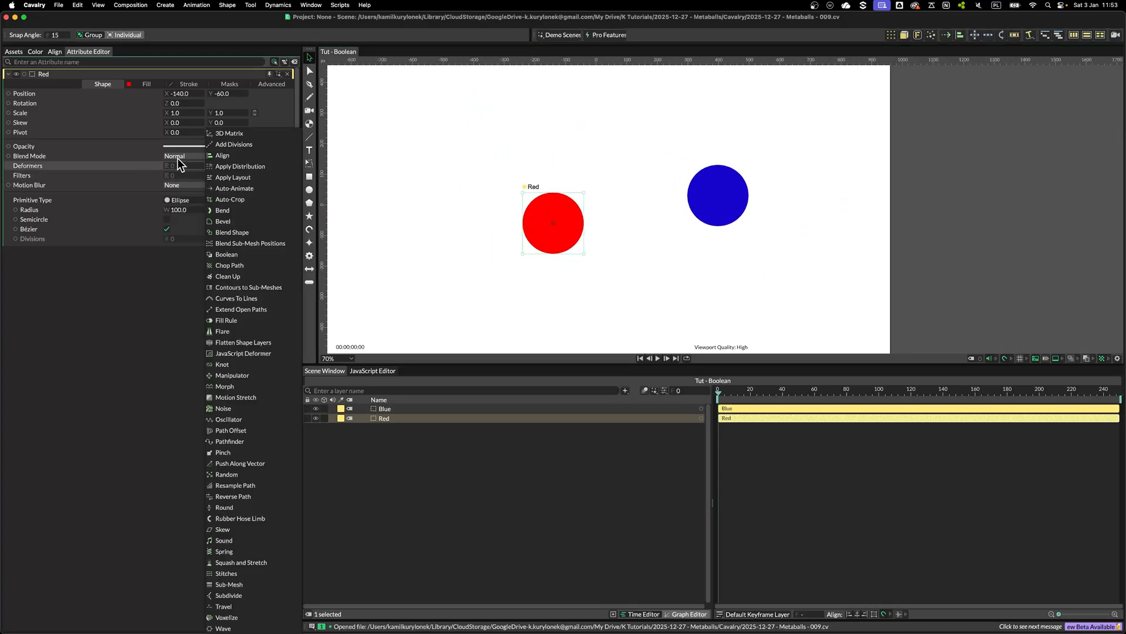
click(230, 256)
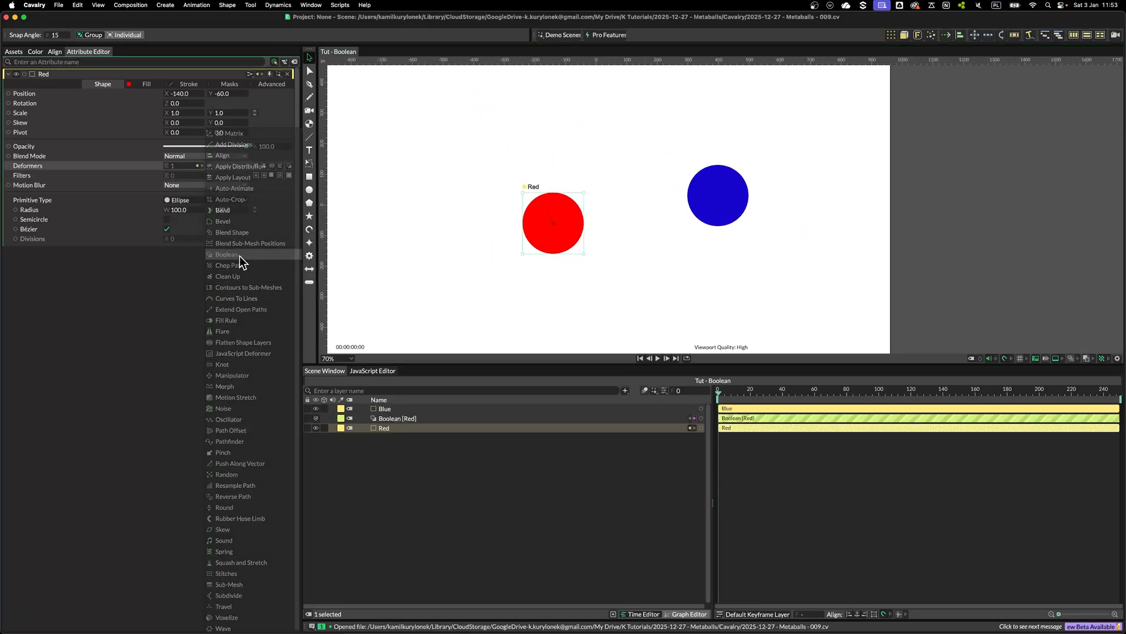
drag(395, 417, 386, 437)
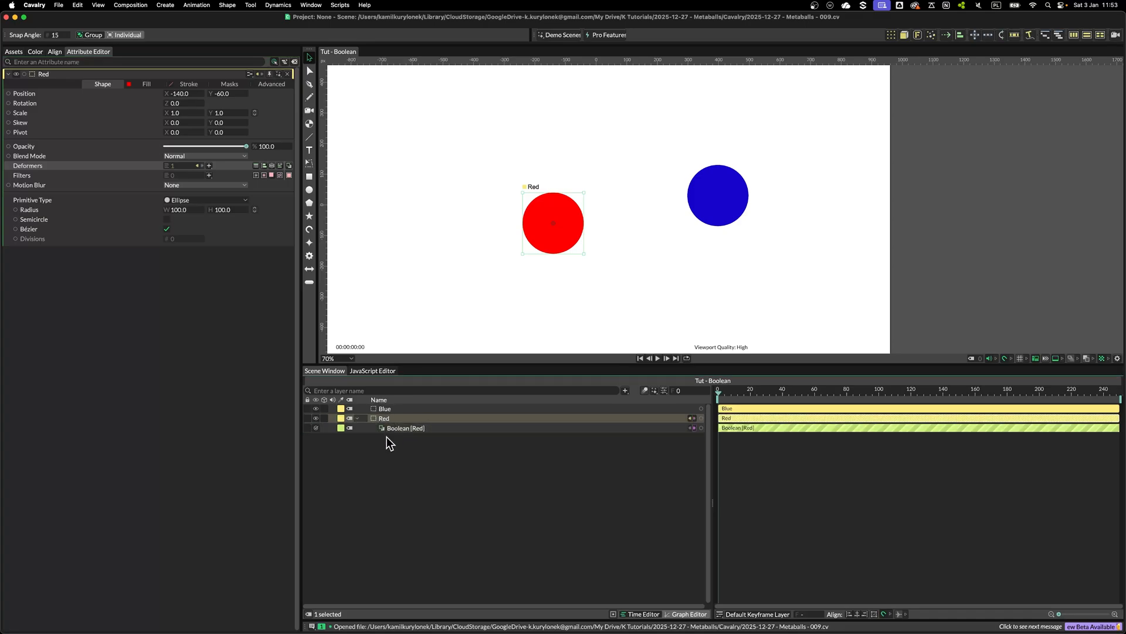
Add two Path Offset deformers to the Red layer
click(210, 165)
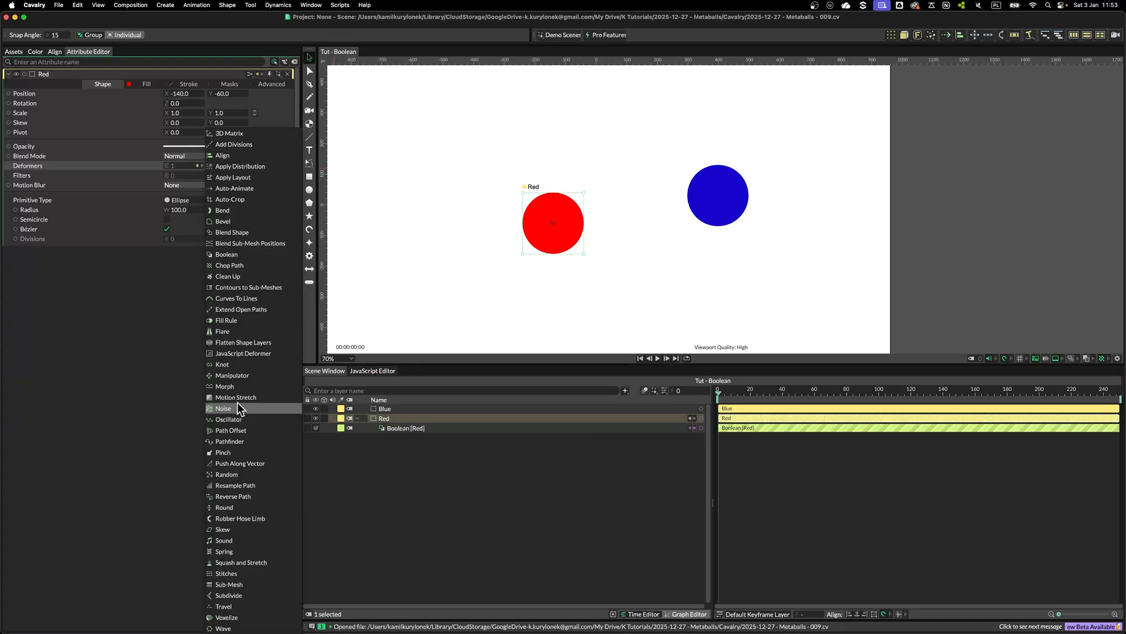
click(226, 430)
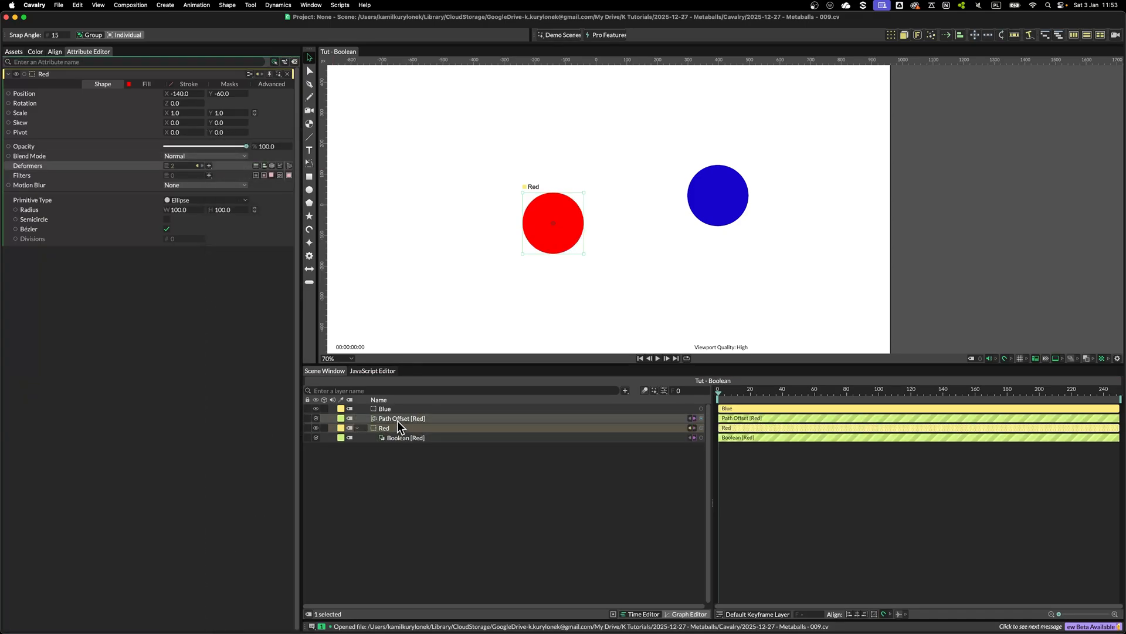
click(209, 166)
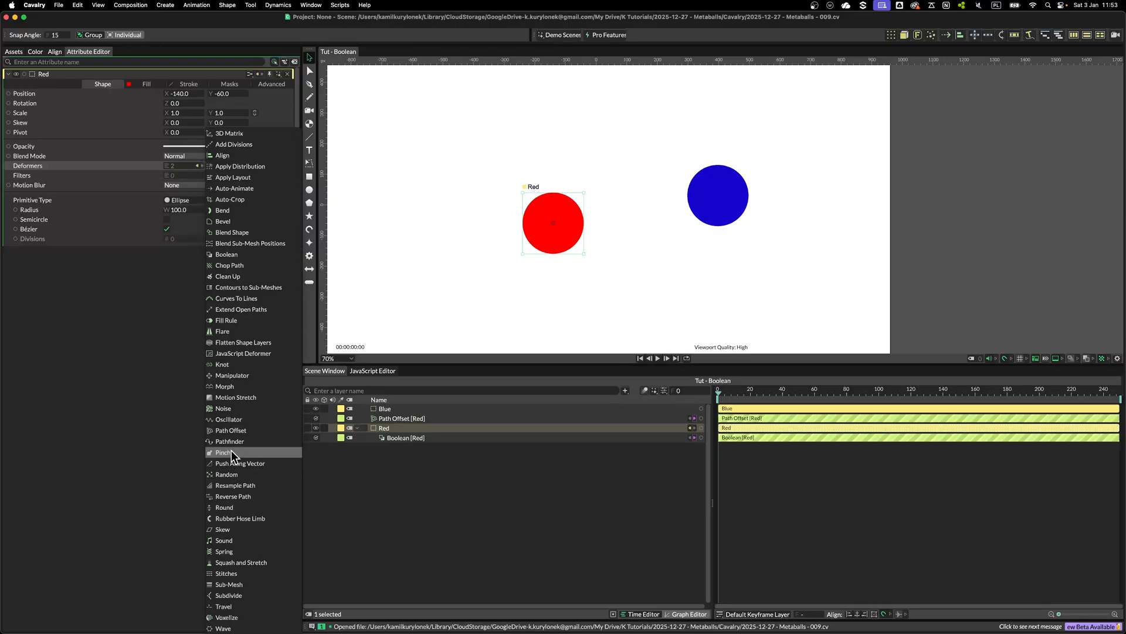
click(237, 431)
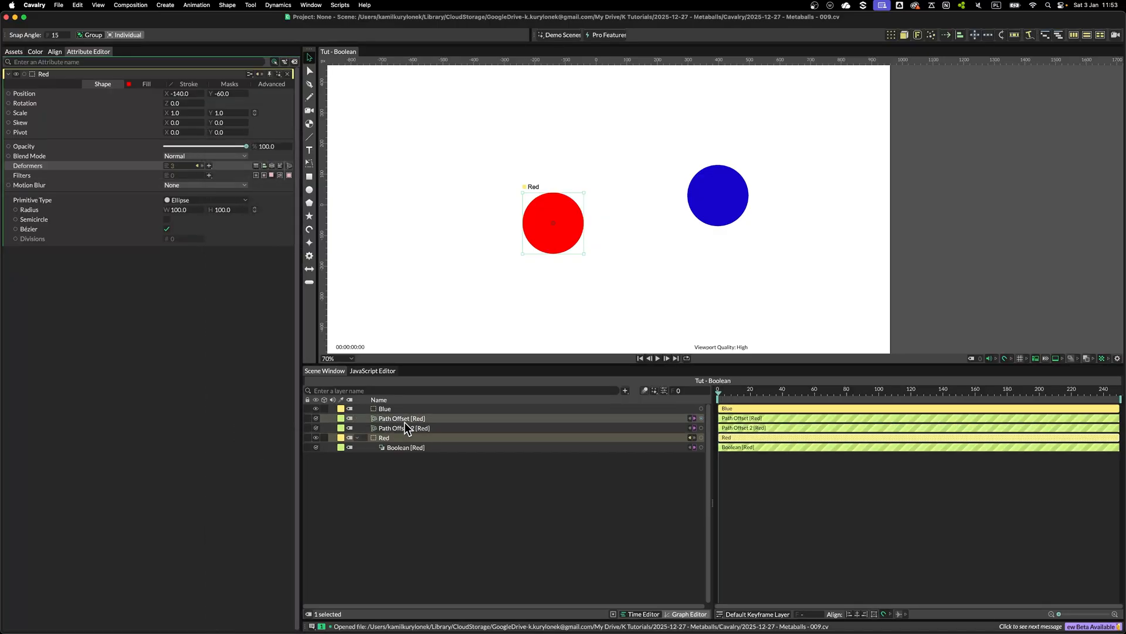
Rename the two Path Offset deformers Positive and Negative
click(198, 165)
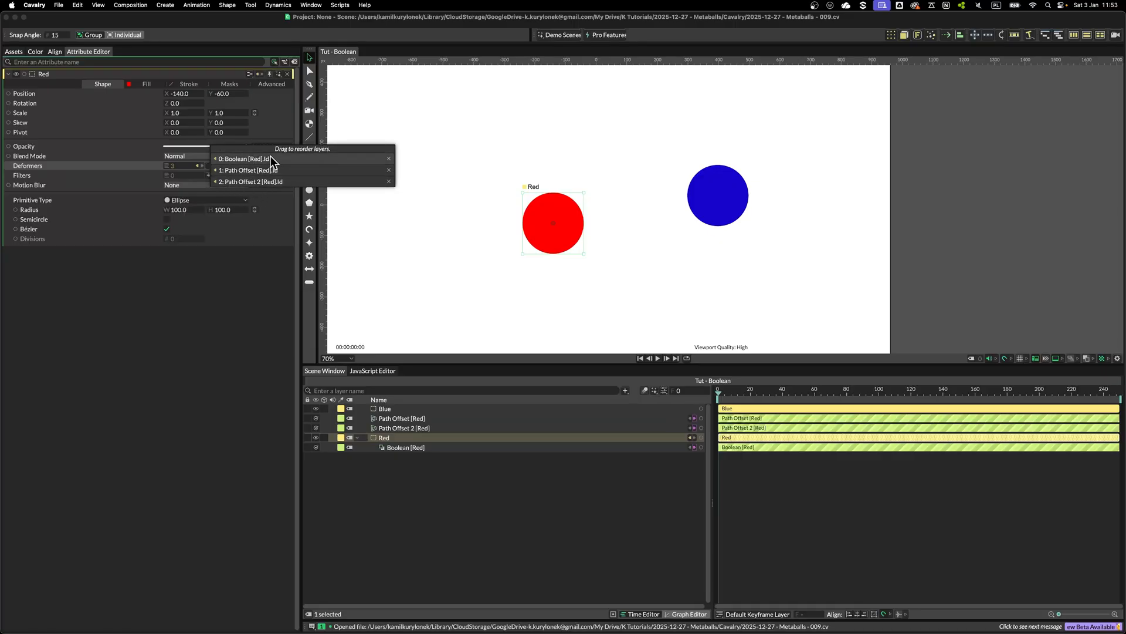
click(386, 427)
click(387, 418)
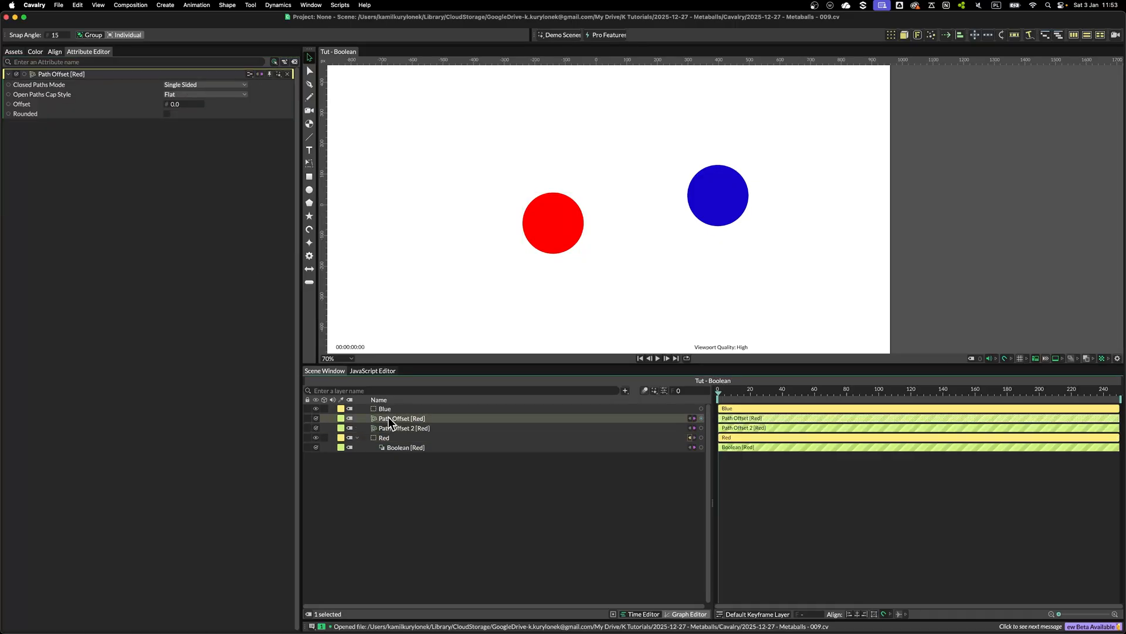
key(Return)
text(Positive)
key(Return)
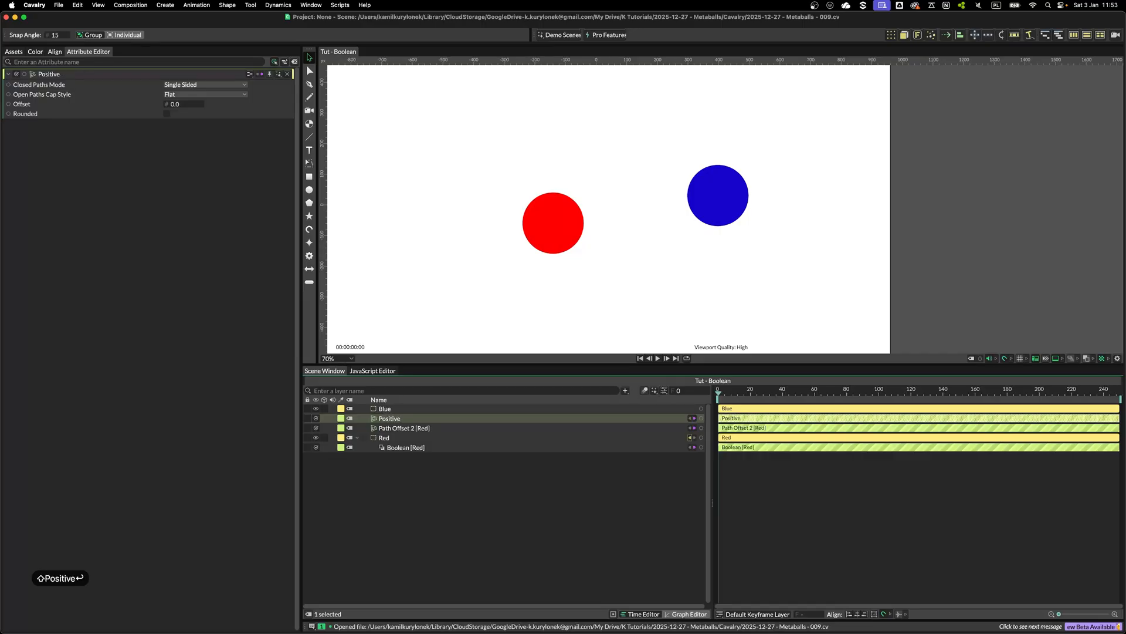
click(416, 426)
key(Return)
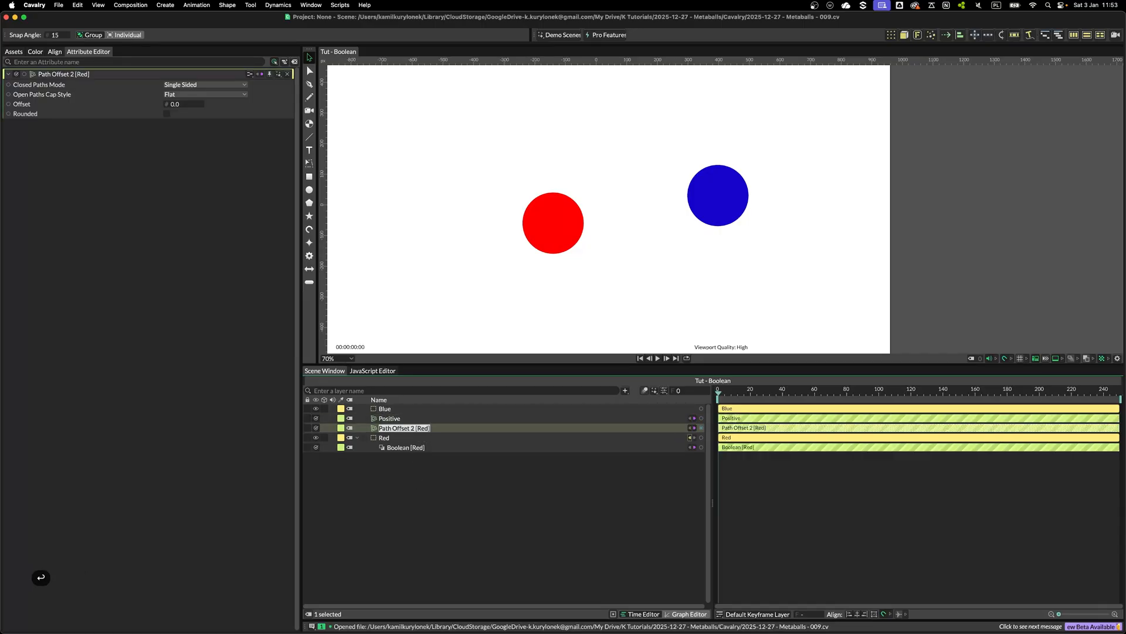
text(Negative)
key(Return)
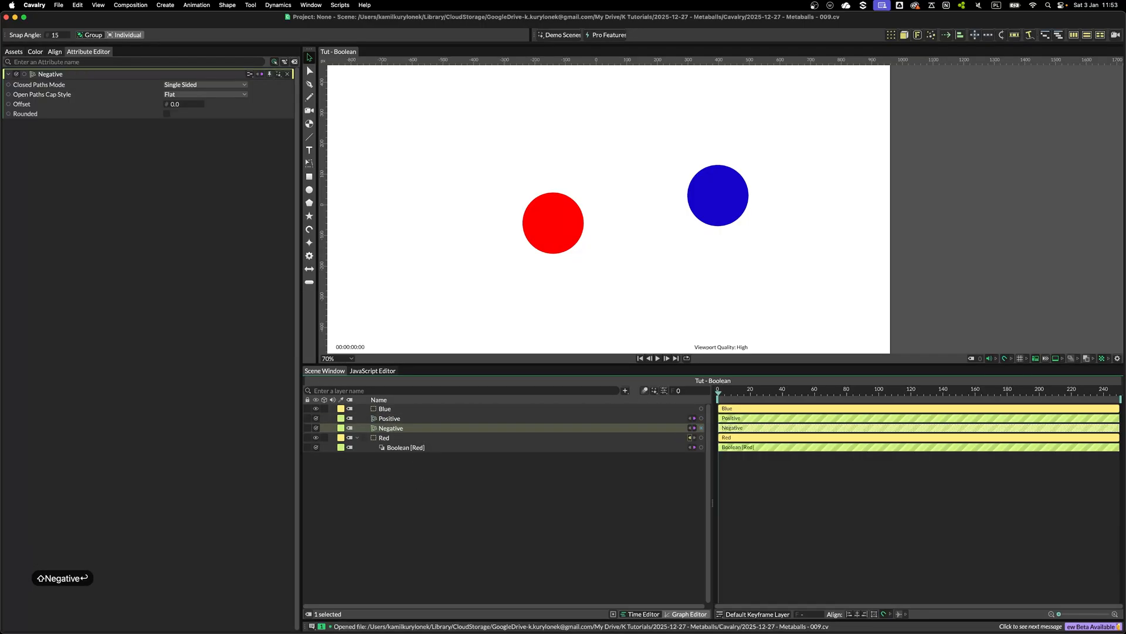
Nest the Positive and Negative deformers under the Red layer
shift+click(402, 418)
drag(386, 420, 386, 438)
click(399, 429)
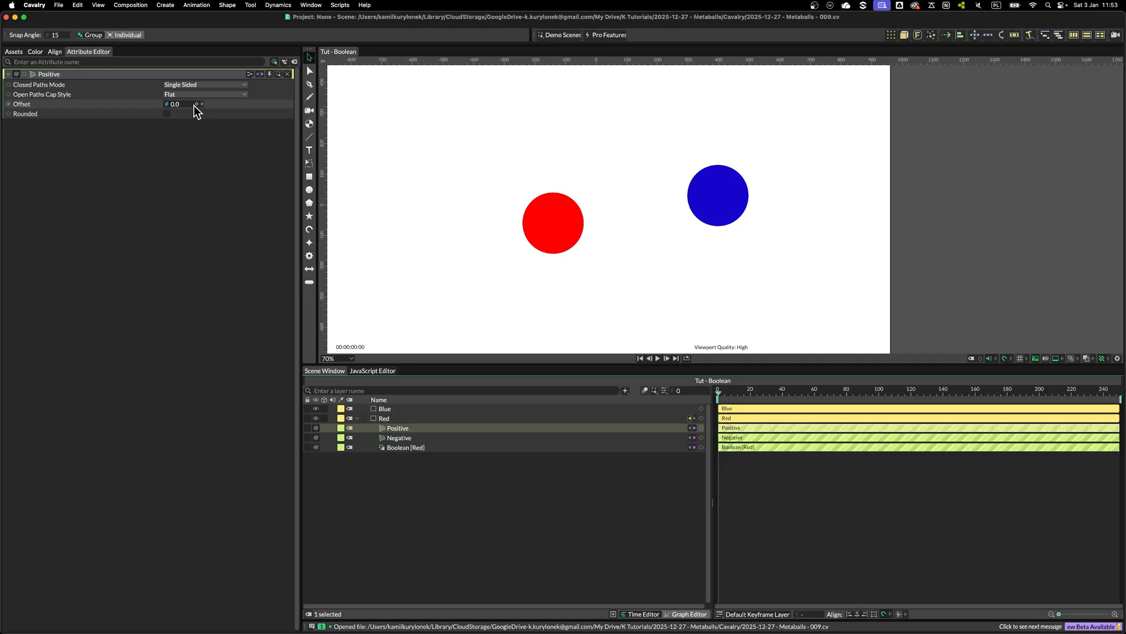
Set the Positive offset to 64 and the Negative offset to -67
drag(187, 112, 219, 111)
click(404, 438)
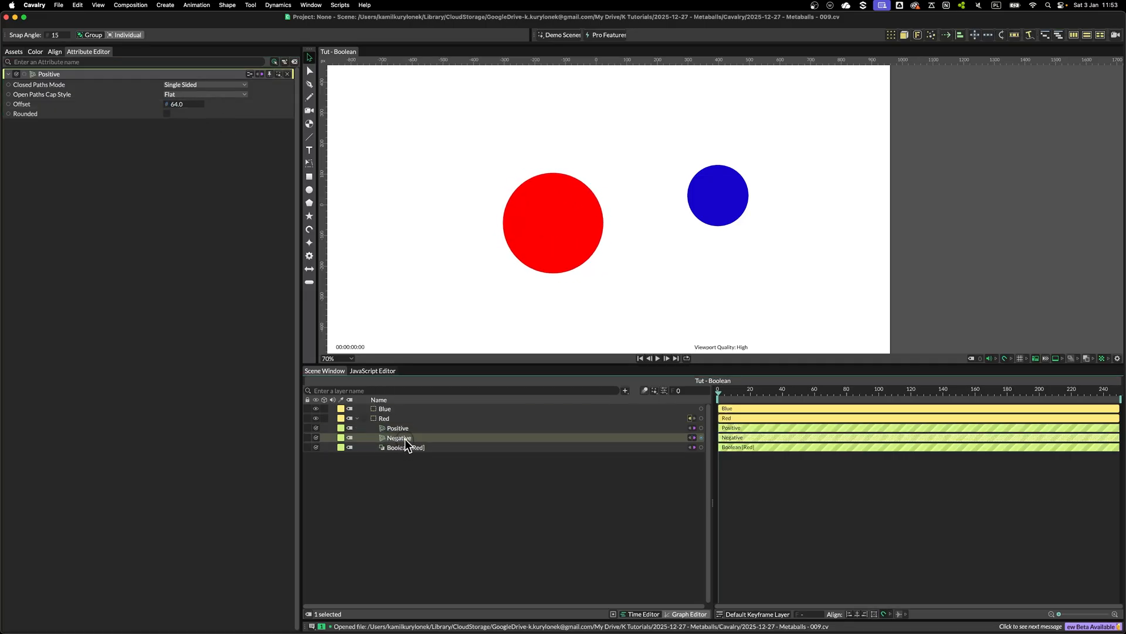
drag(183, 109, 146, 113)
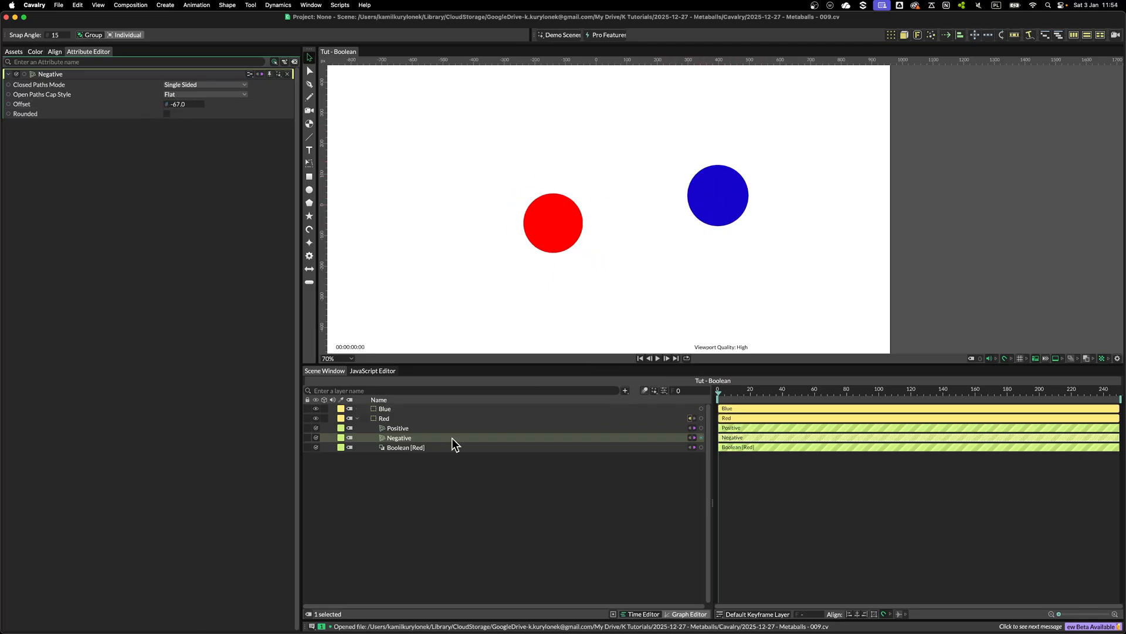
Nest Negative under Positive and connect Positive's offset to Negative's offset
drag(403, 433, 401, 429)
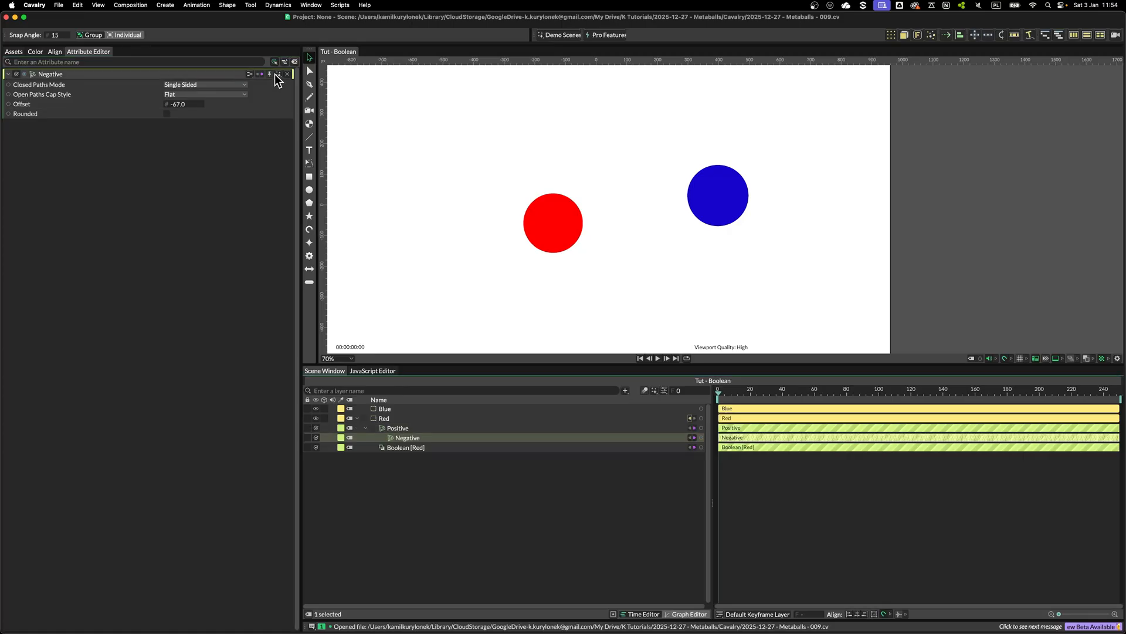
click(270, 74)
click(396, 429)
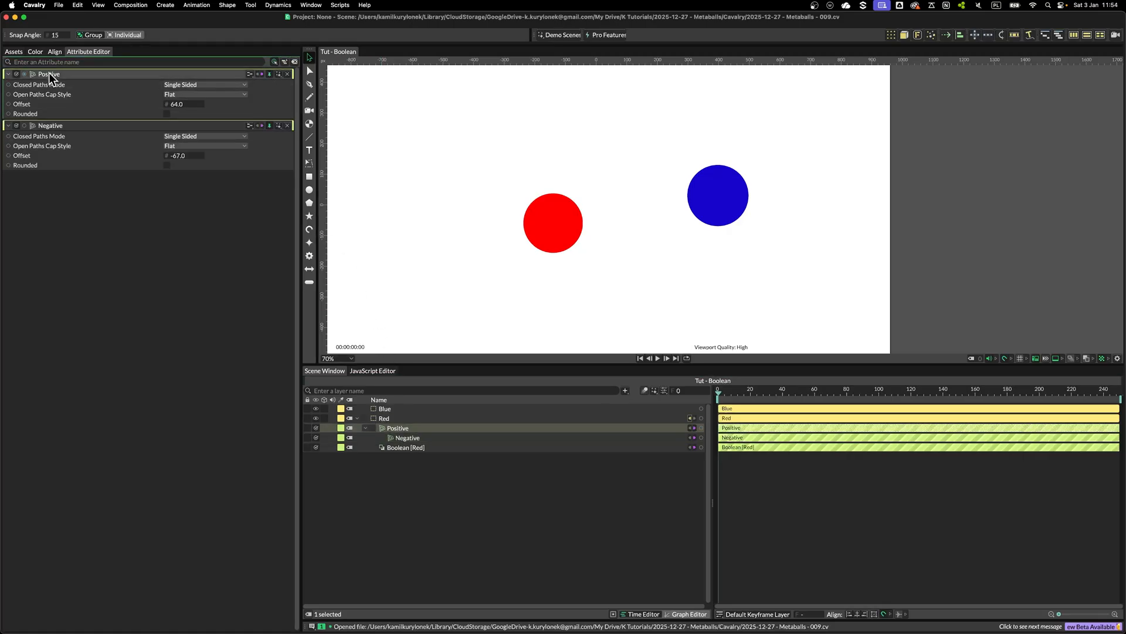
drag(167, 104, 192, 158)
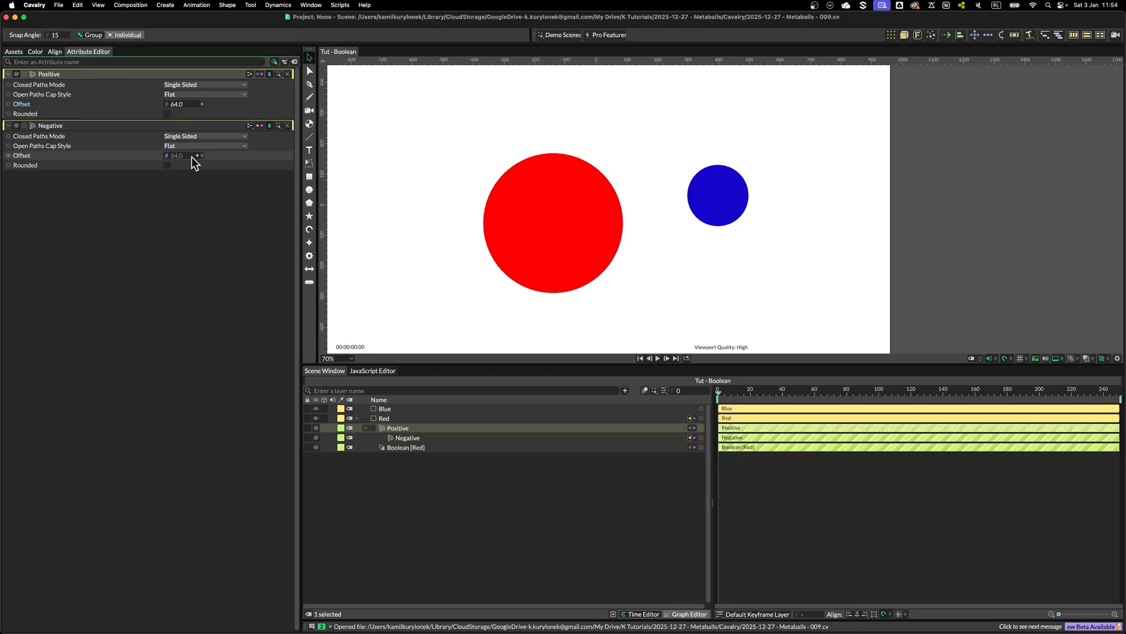
Add the expression value * -1 to the Negative deformer's offset
right_click(153, 155)
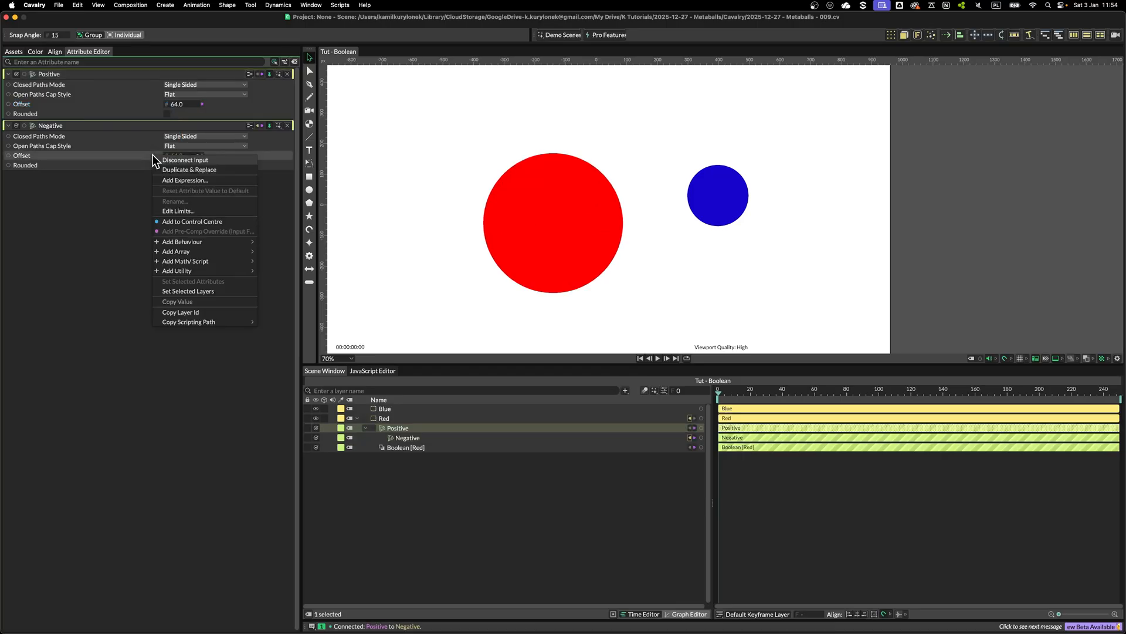
click(185, 180)
text(value * -1)
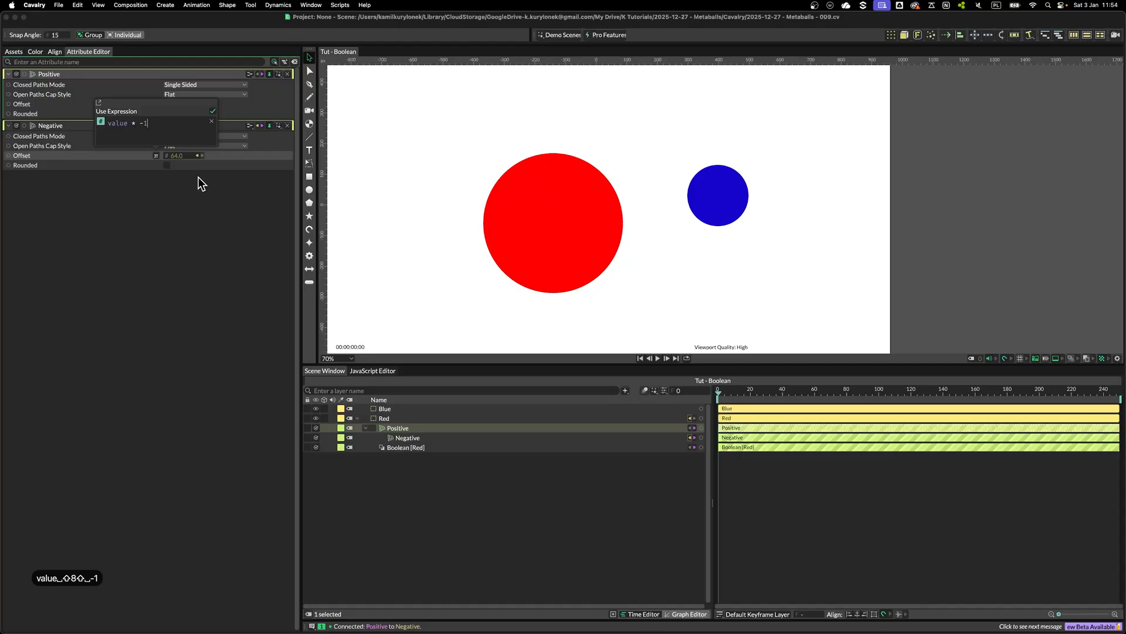
click(159, 207)
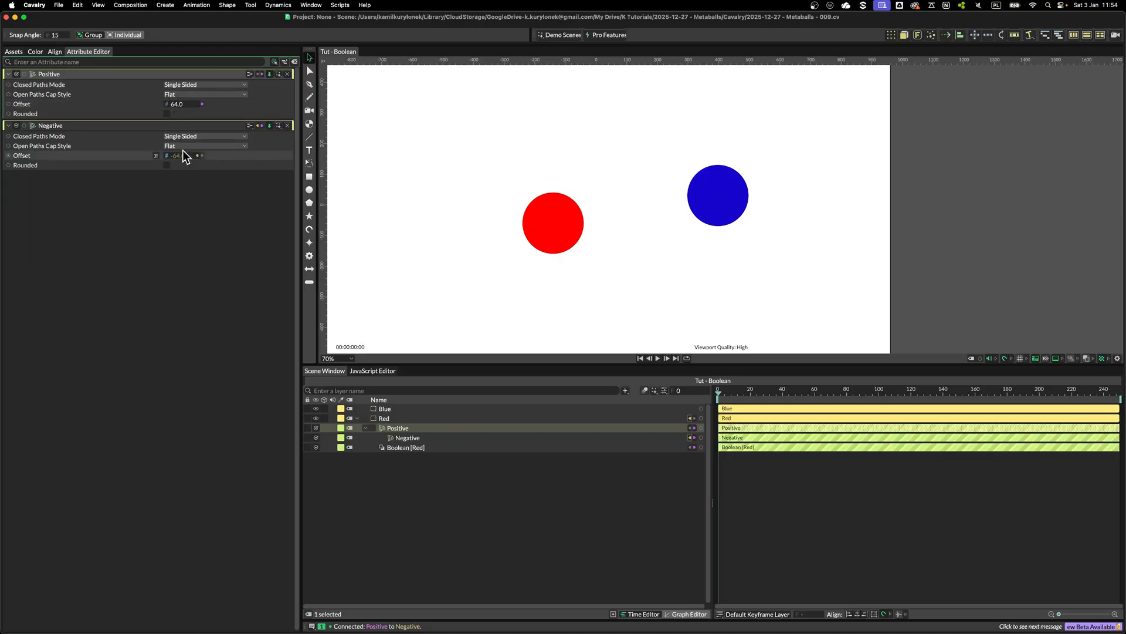
Add the Blue layer as a clipping shape of the Boolean deformer, set its operation mode, and hide Blue
mouse_move(180, 104)
mouse_down()
mouse_move(191, 105)
mouse_move(181, 105)
mouse_up()
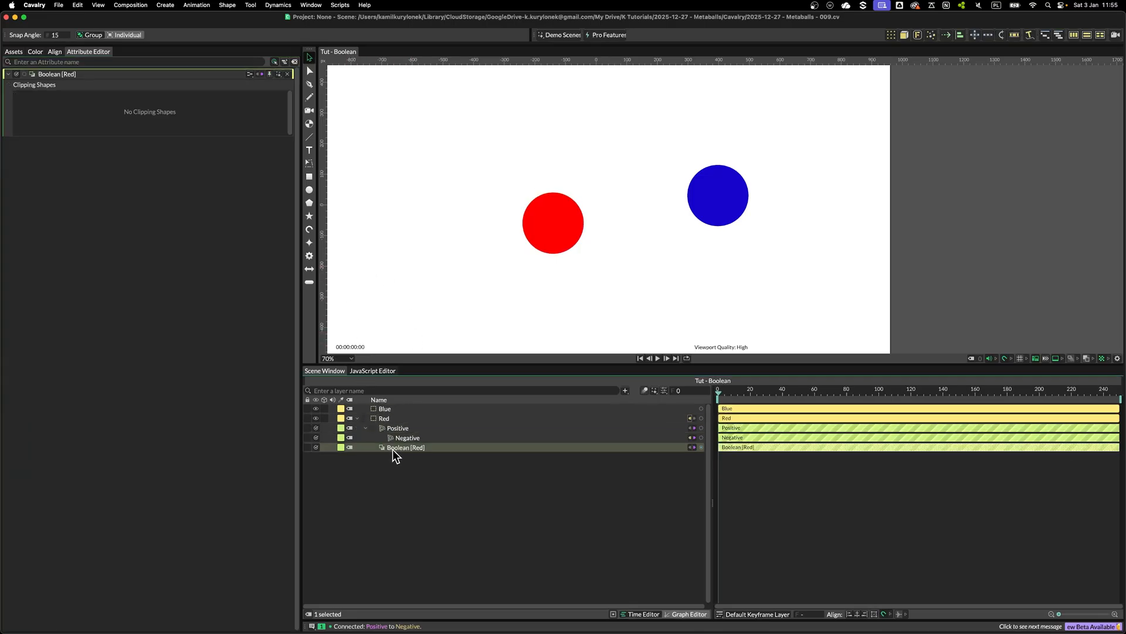
click(389, 409)
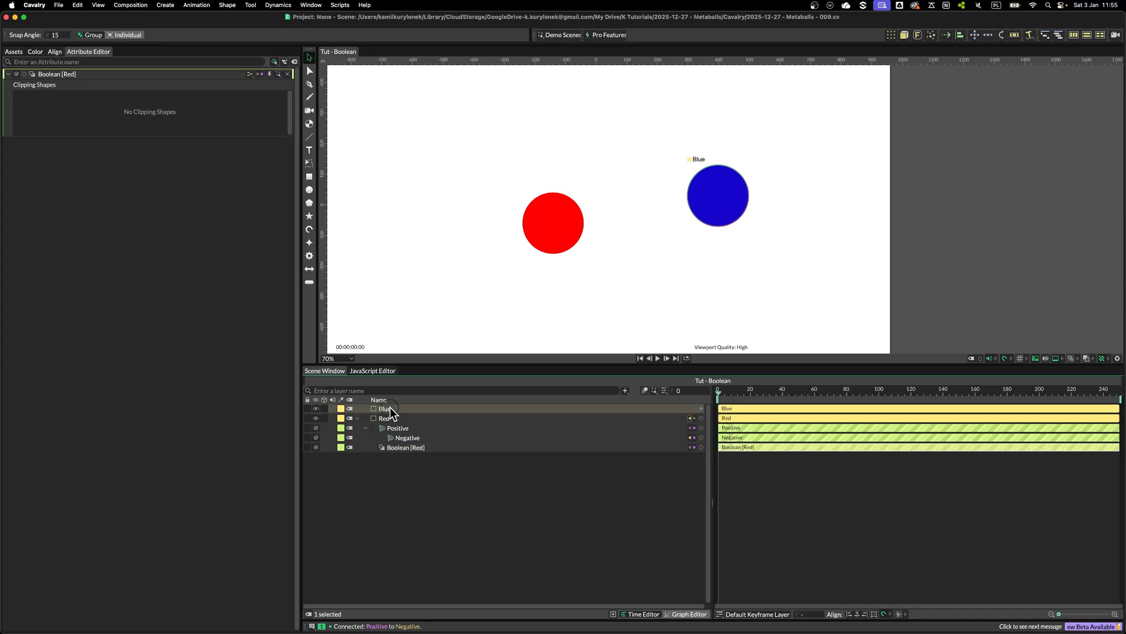
drag(389, 409, 165, 118)
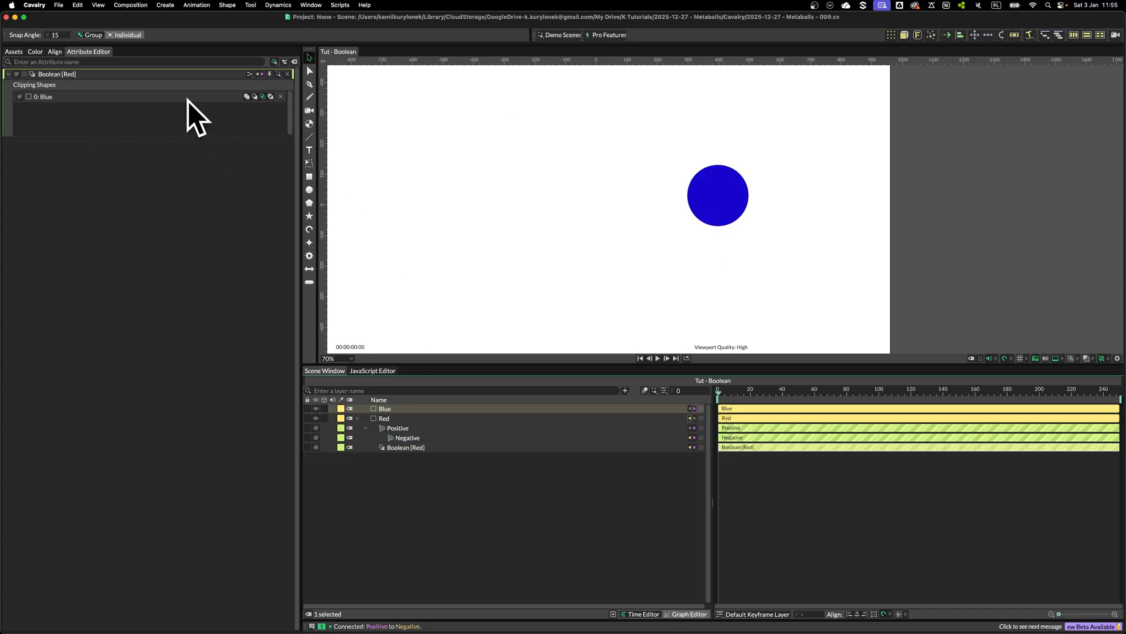
click(246, 97)
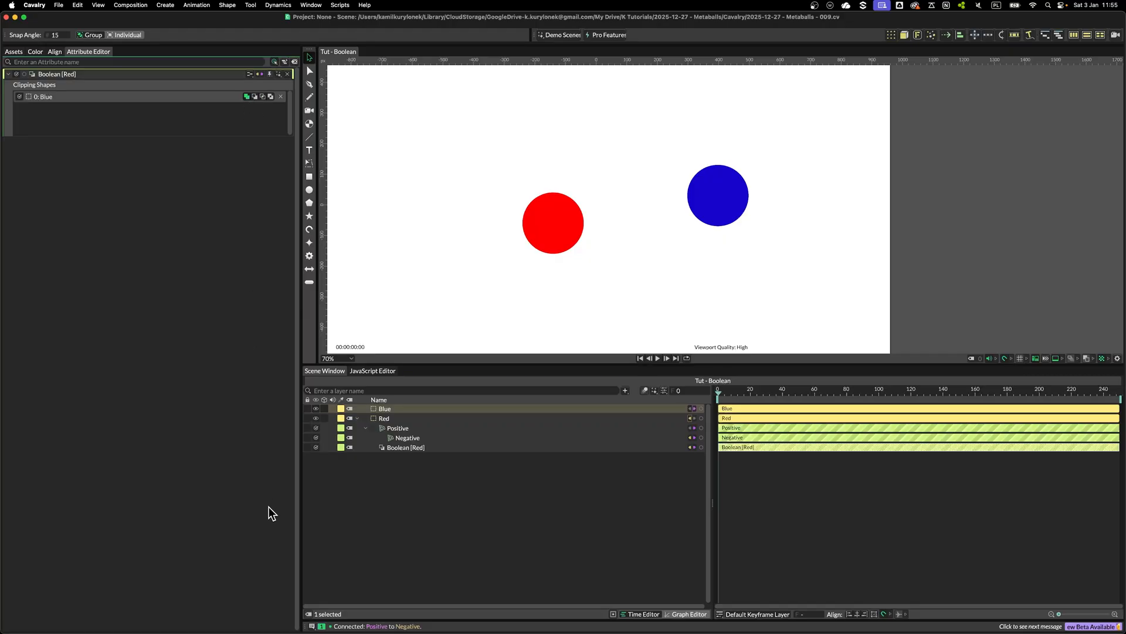
click(316, 409)
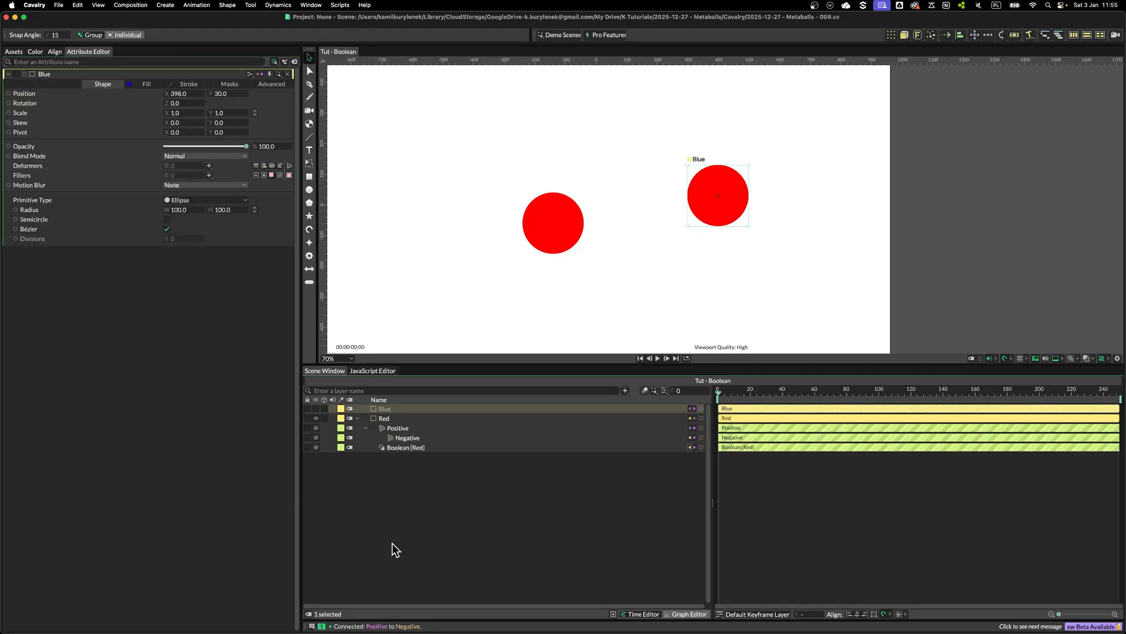
Move the Red circle close to the Blue circle, to about X 122, Y -30, so their shapes join
click(405, 447)
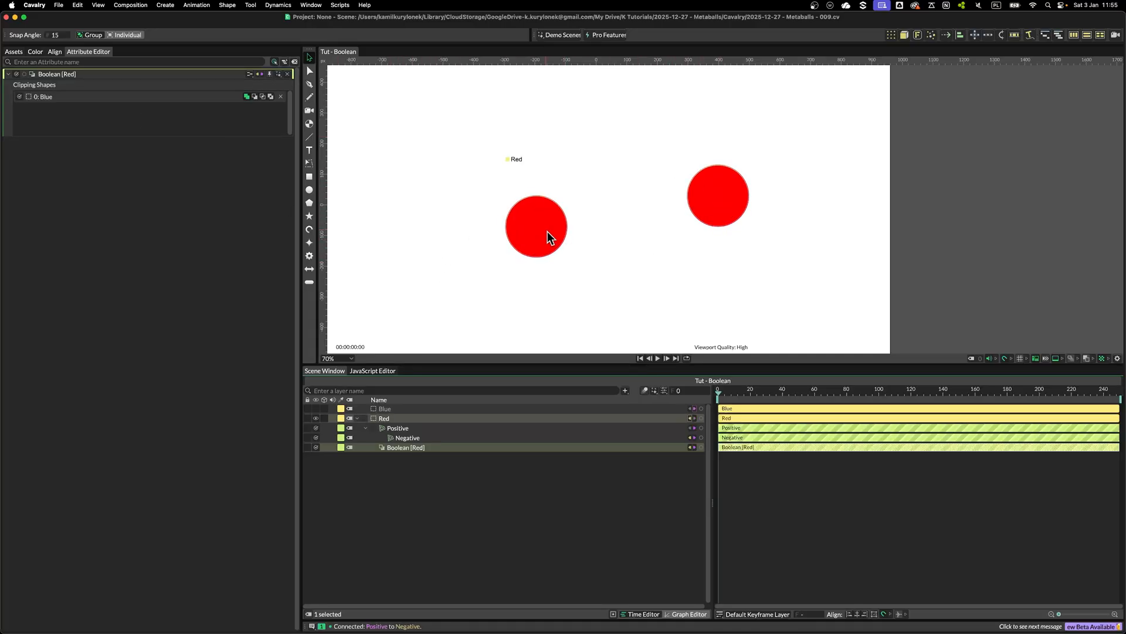
drag(526, 243, 640, 232)
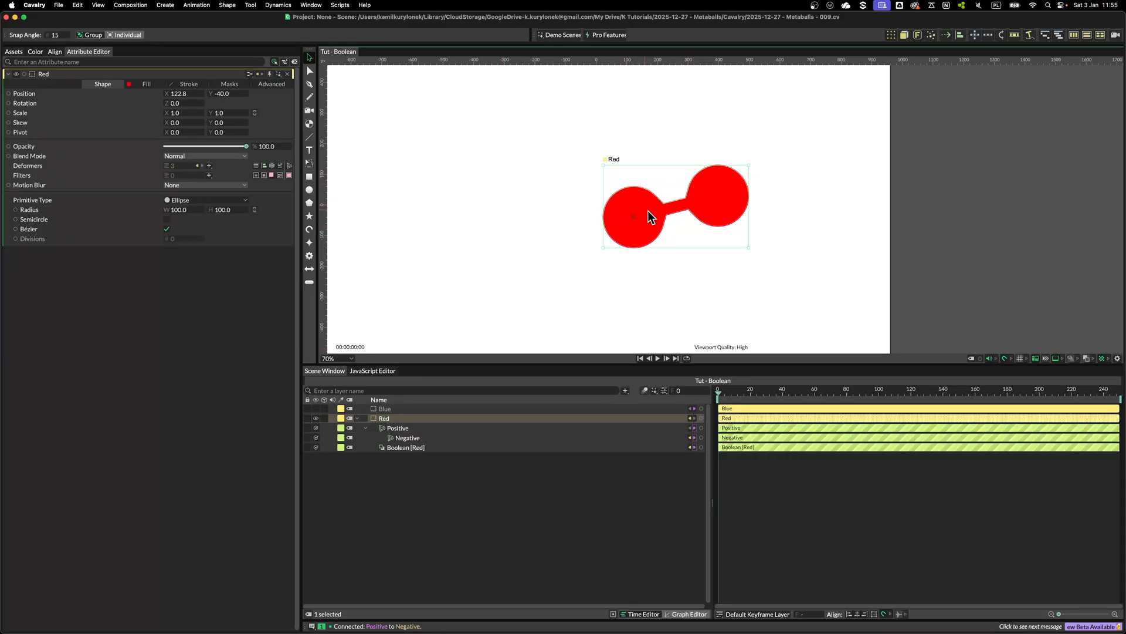
scroll(714, 204, up, 6)
scroll(716, 205, down, 2)
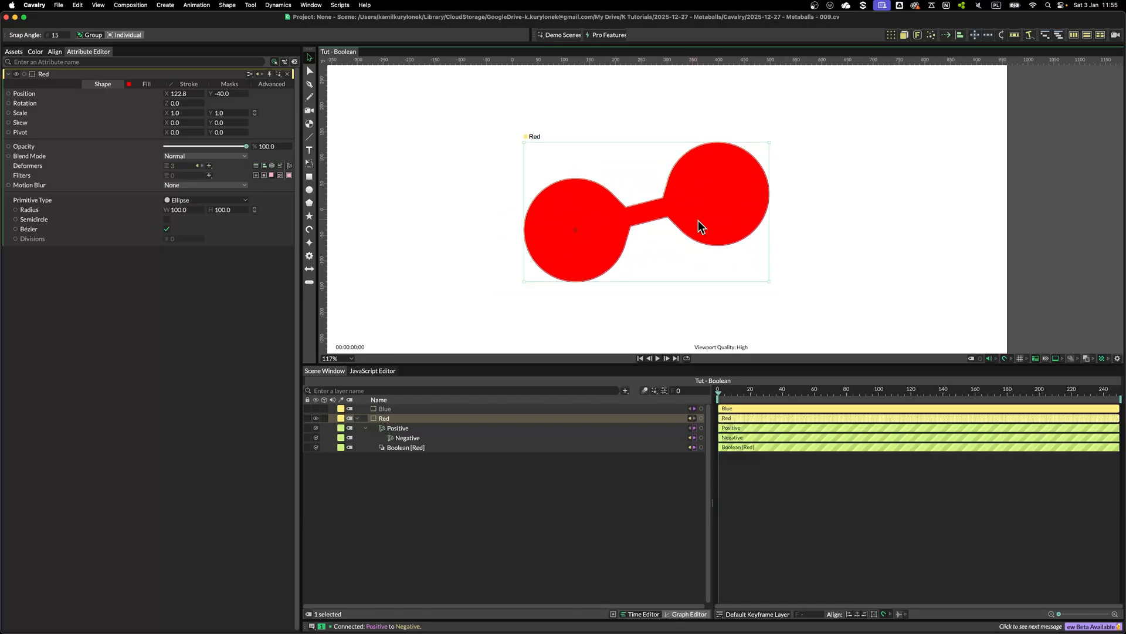
drag(698, 220, 611, 236)
mouse_move(498, 252)
mouse_down()
mouse_move(464, 252)
mouse_move(497, 248)
mouse_up()
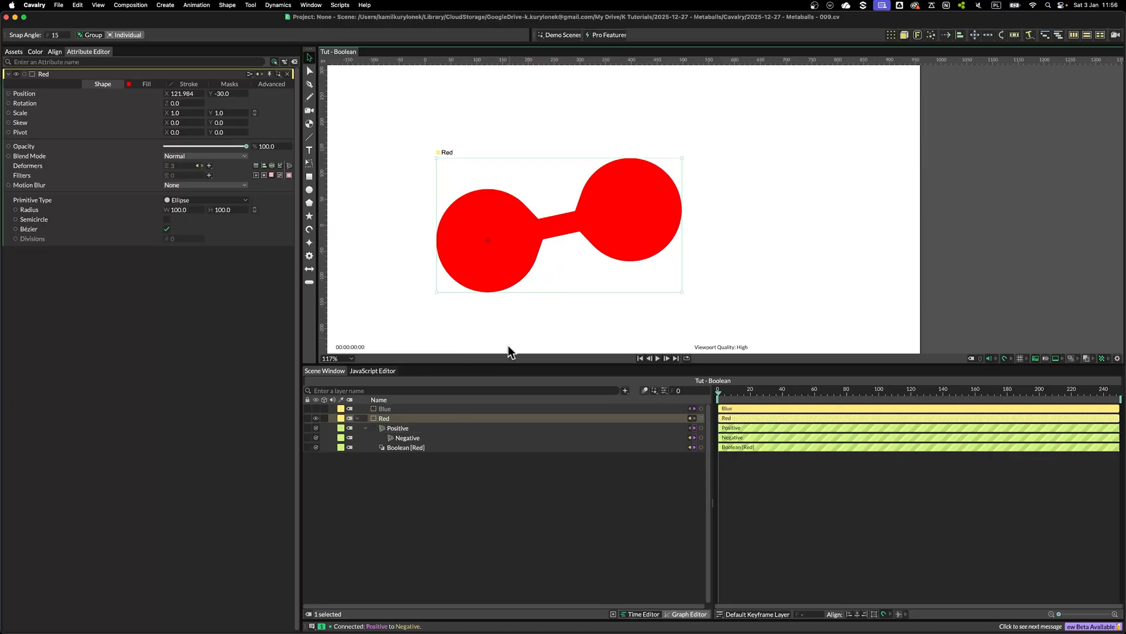
Pin the Positive deformer's settings and enable Rounded on both the Negative and Positive deformers
click(410, 428)
click(269, 74)
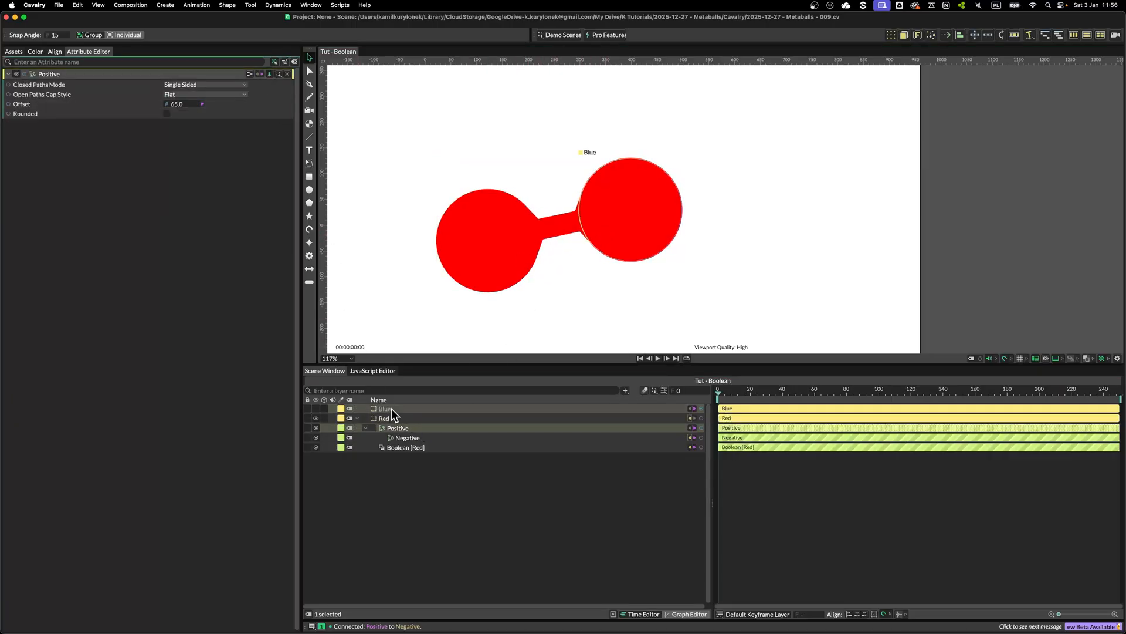
click(407, 438)
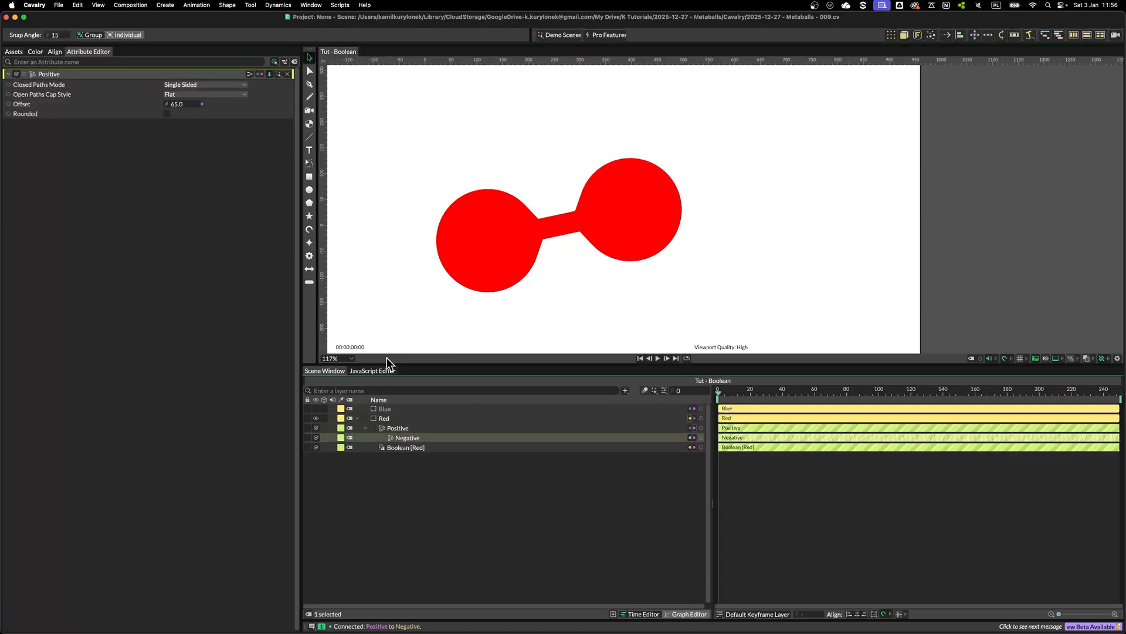
click(166, 113)
click(167, 165)
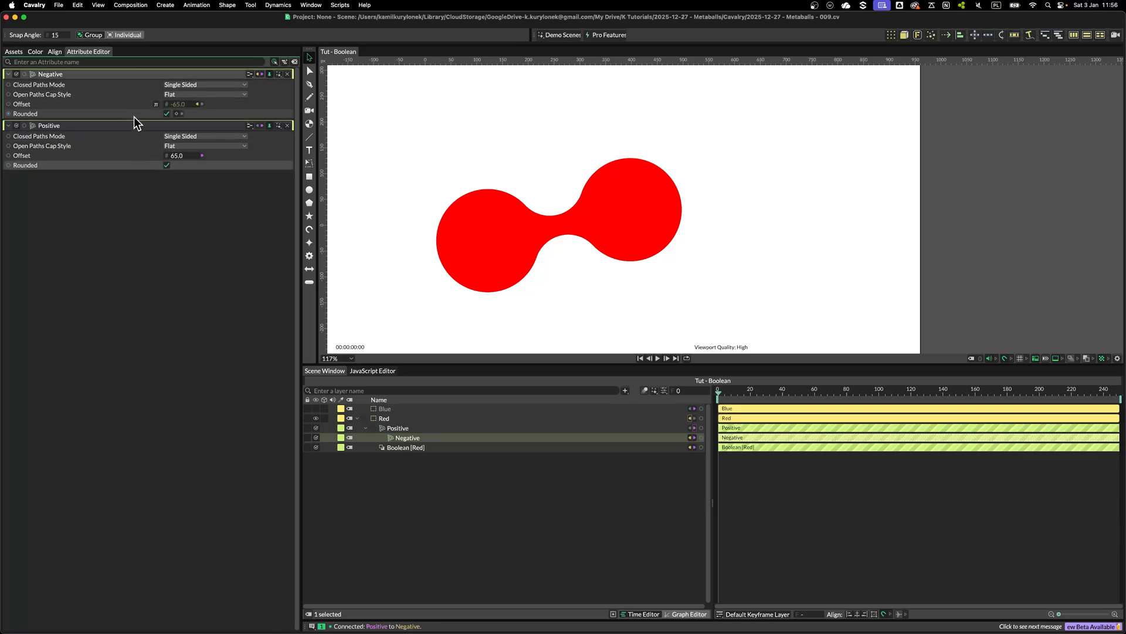
Drag the Red circle around near Blue to test how the joined shapes blend
click(548, 322)
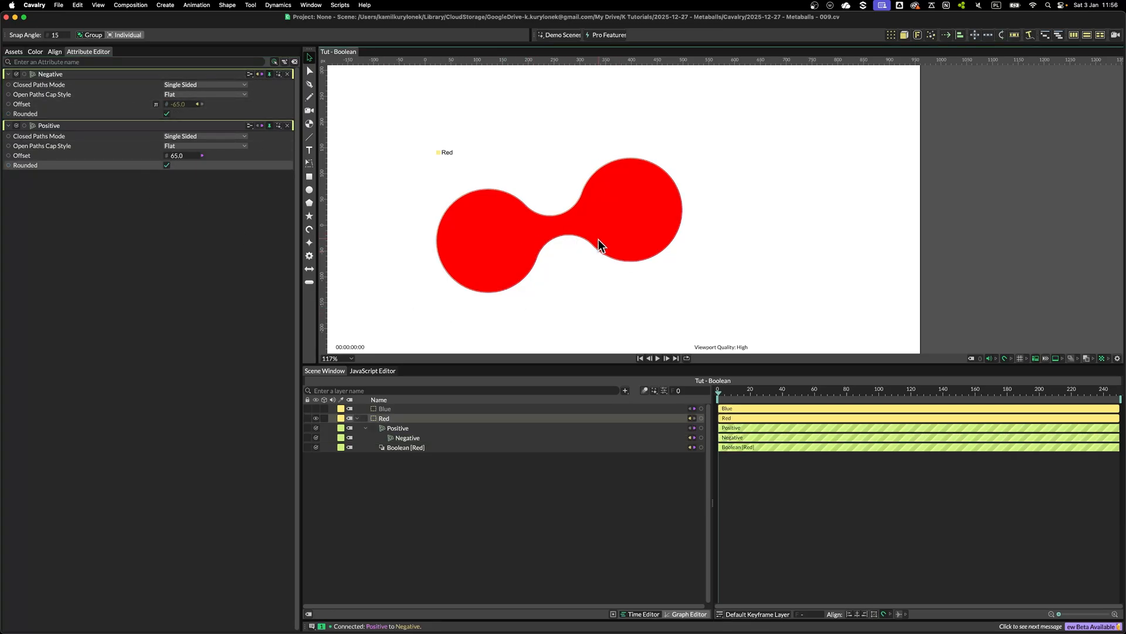
mouse_move(508, 259)
mouse_down()
mouse_move(455, 269)
mouse_move(523, 248)
mouse_up()
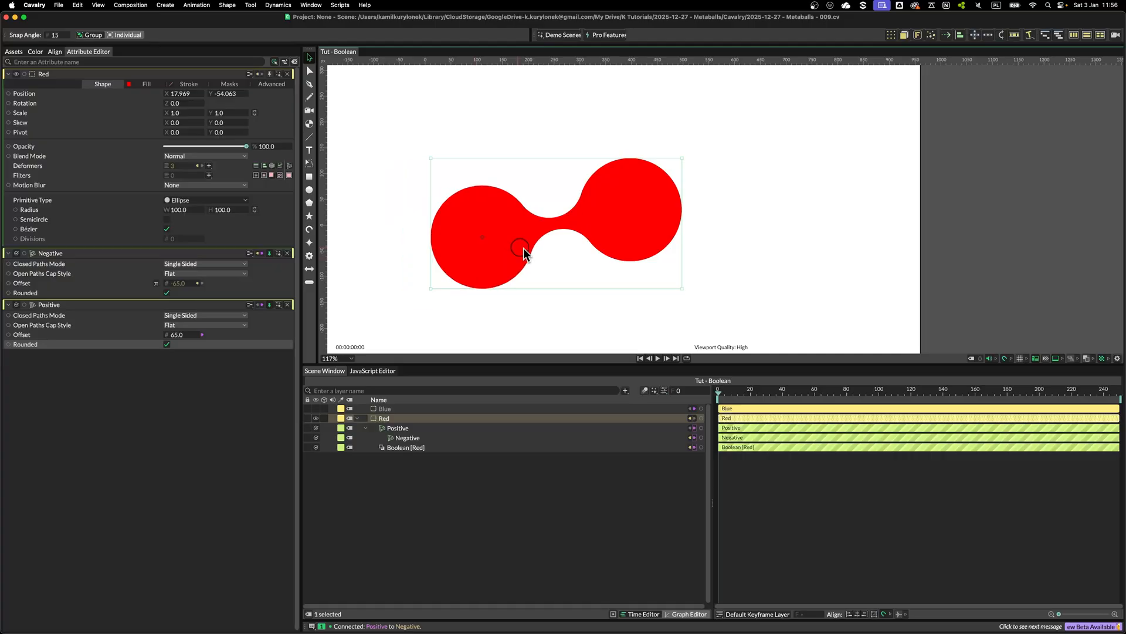
drag(523, 248, 575, 226)
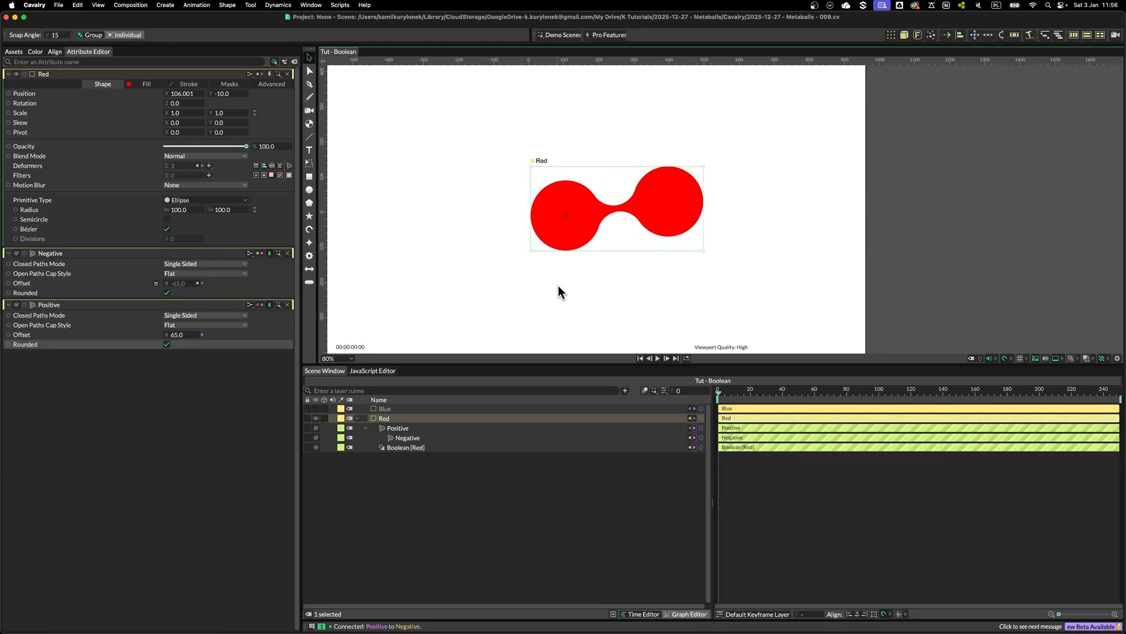
Turn Rounded off again on both the Negative and Positive deformers and unpin their settings
click(167, 293)
click(166, 344)
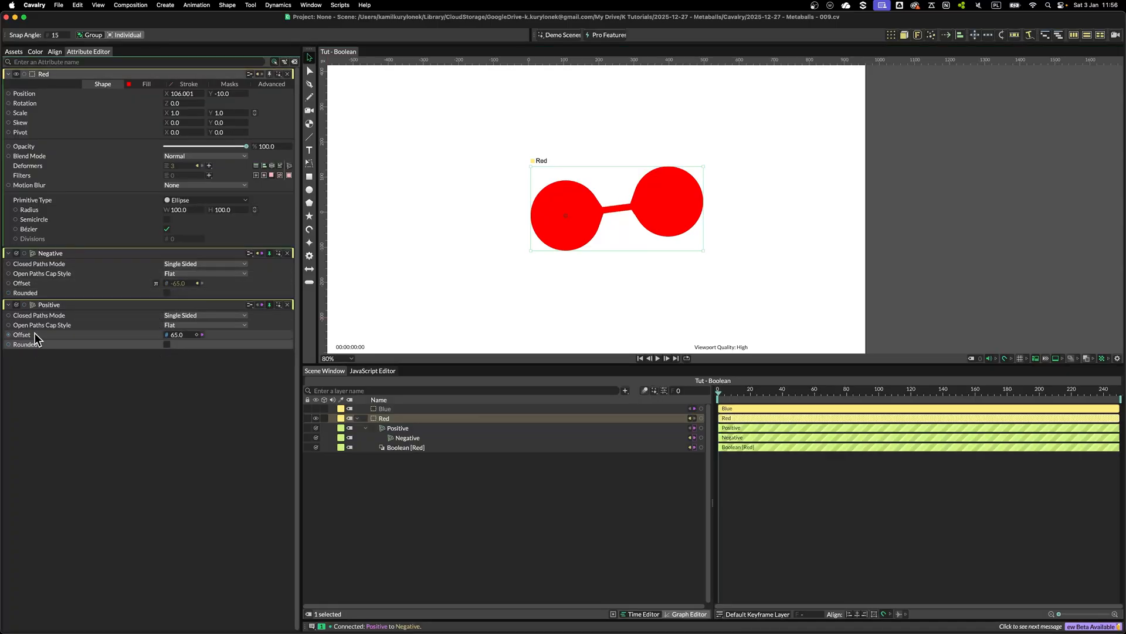
click(269, 305)
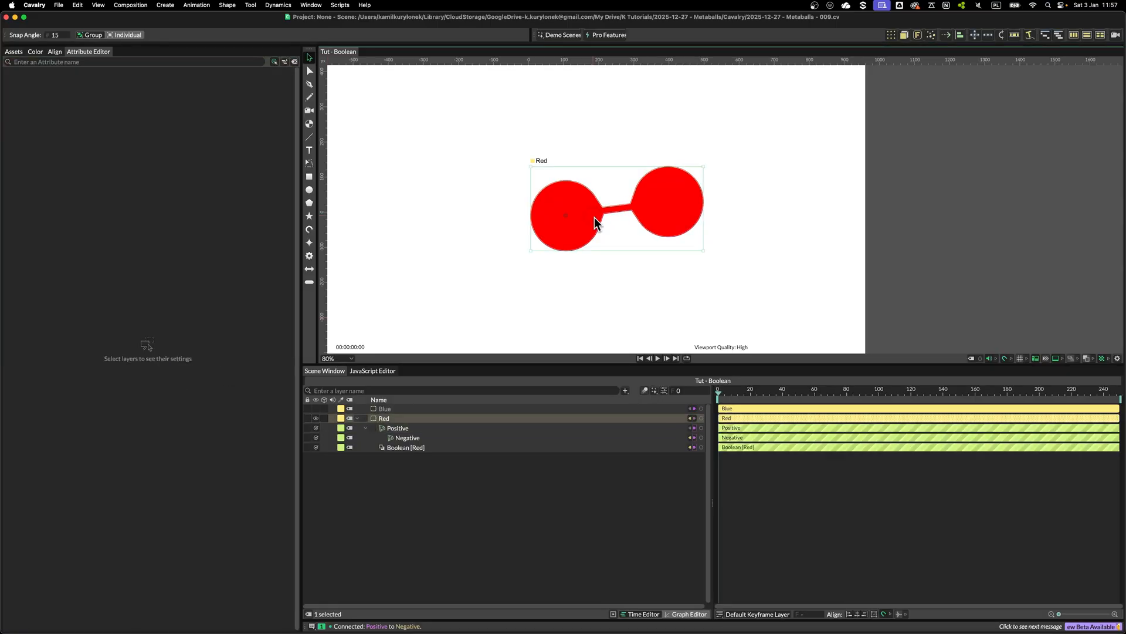
Try adding a Subdivide deformer to the Red circle, then delete it
click(594, 217)
scroll(704, 211, up, 6)
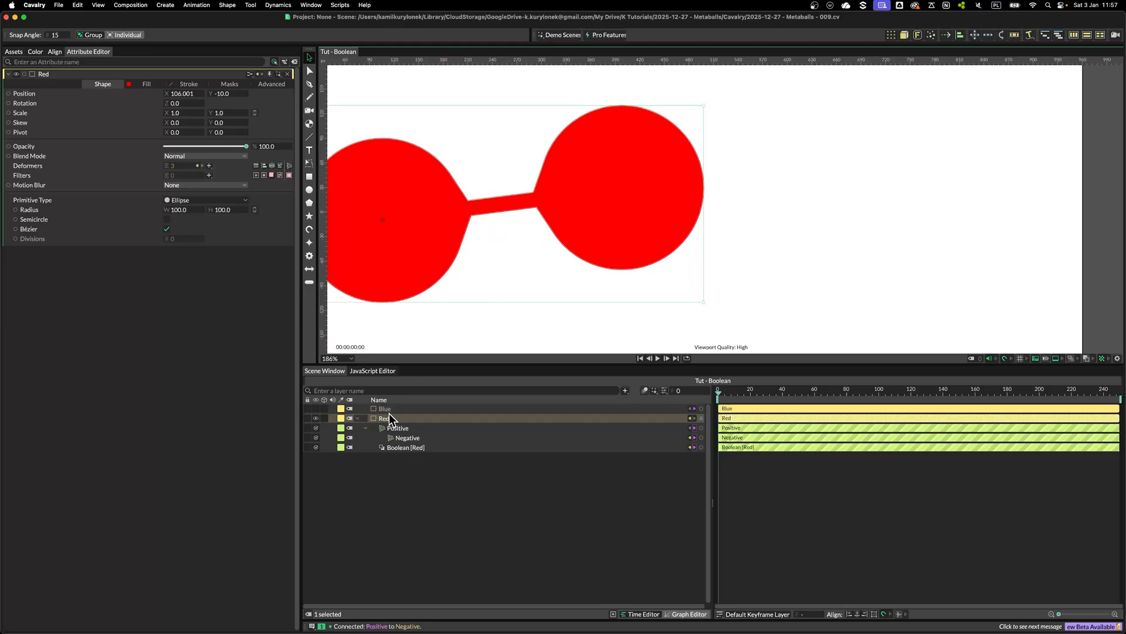
click(209, 167)
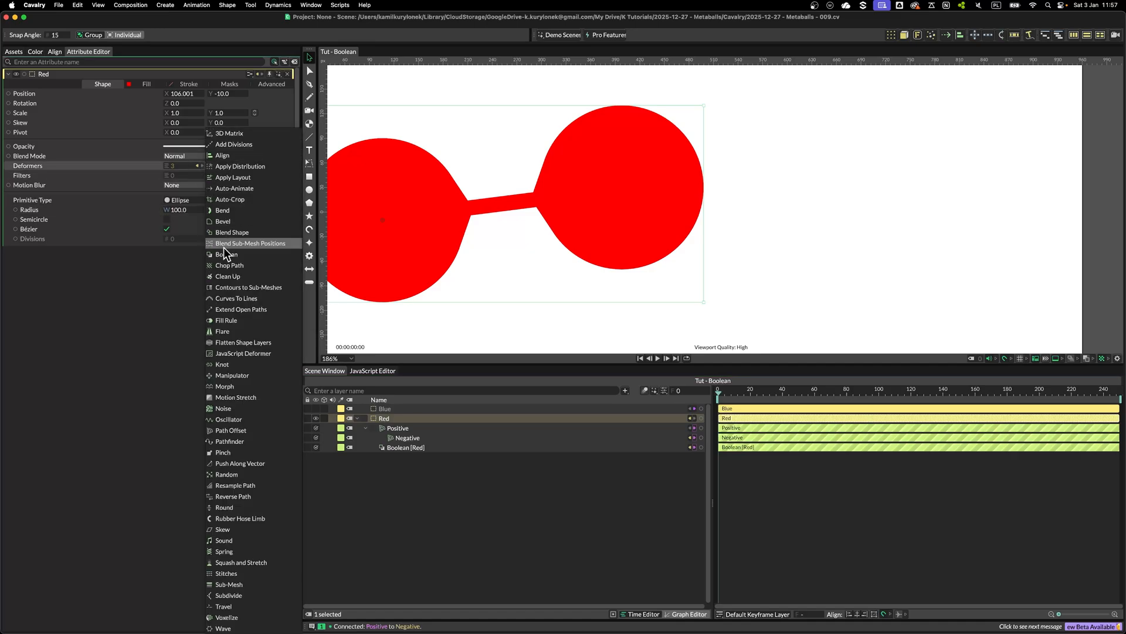
click(238, 596)
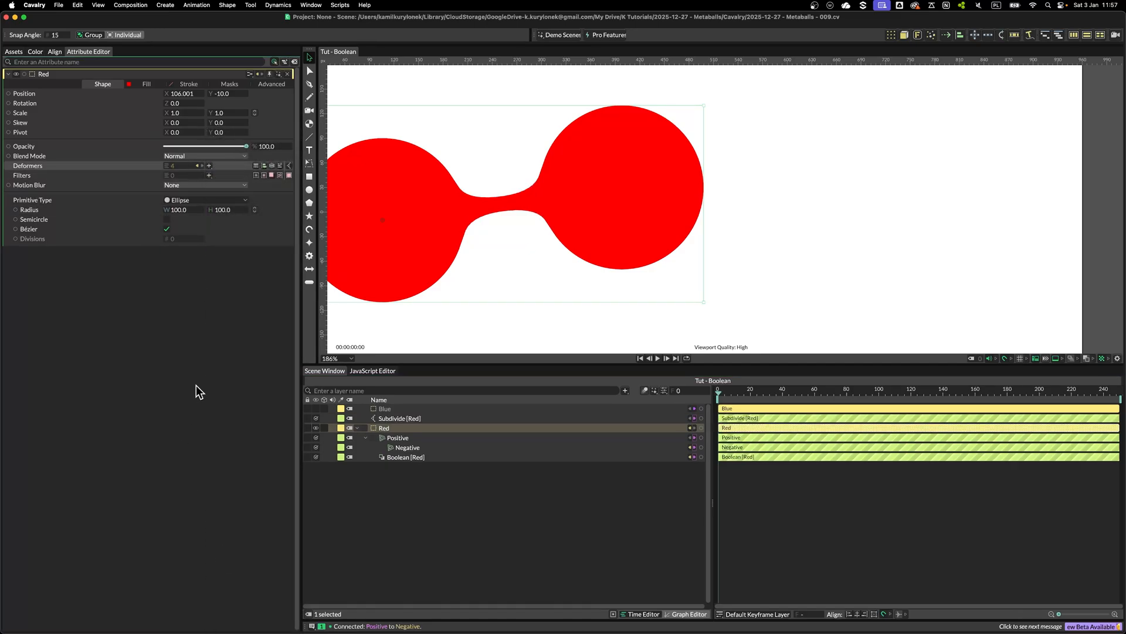
scroll(503, 255, down, 5)
mouse_move(437, 252)
mouse_down()
mouse_move(426, 248)
mouse_move(447, 225)
mouse_move(460, 262)
mouse_move(409, 219)
mouse_move(462, 241)
mouse_move(385, 260)
mouse_move(452, 251)
mouse_up()
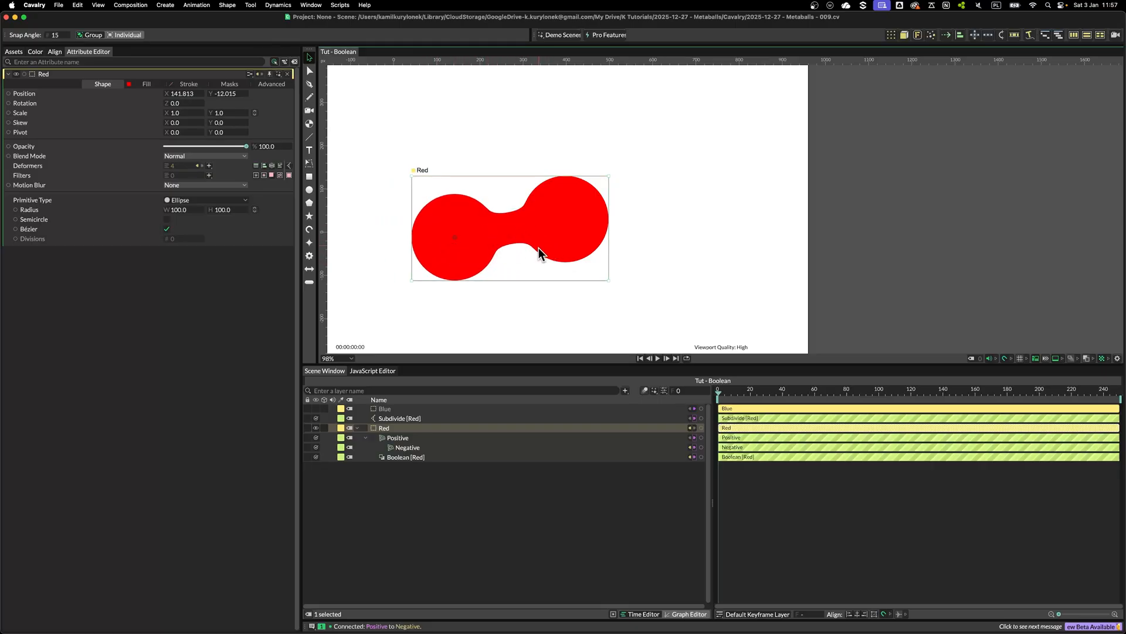
click(399, 418)
key(BackSpace)
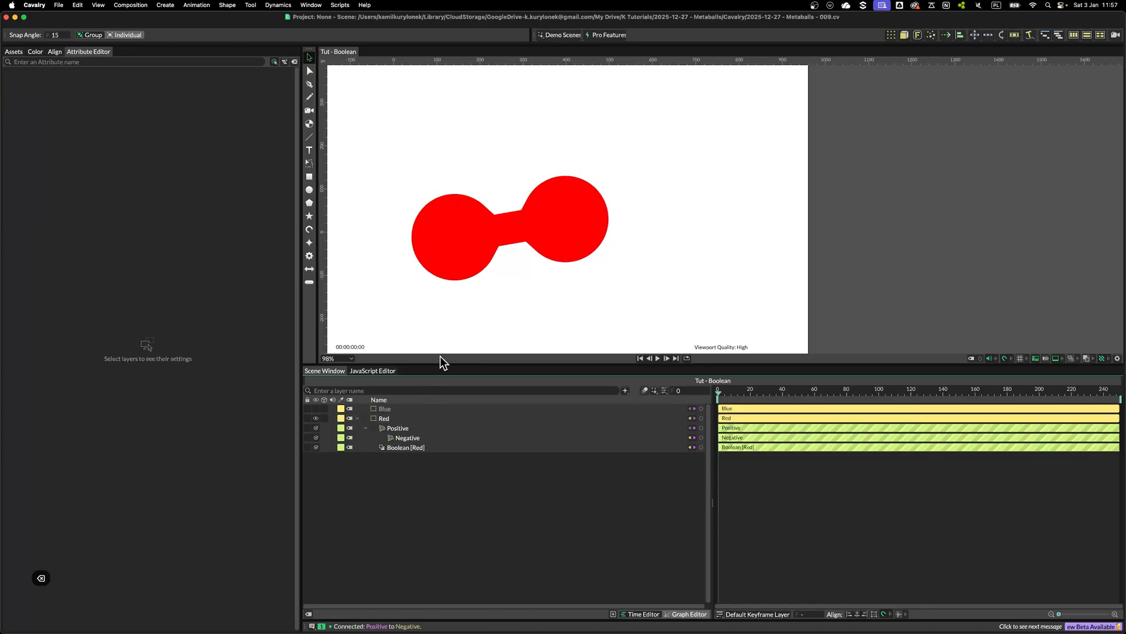
Try adding a Bevel deformer to the Red circle, then delete it
click(392, 417)
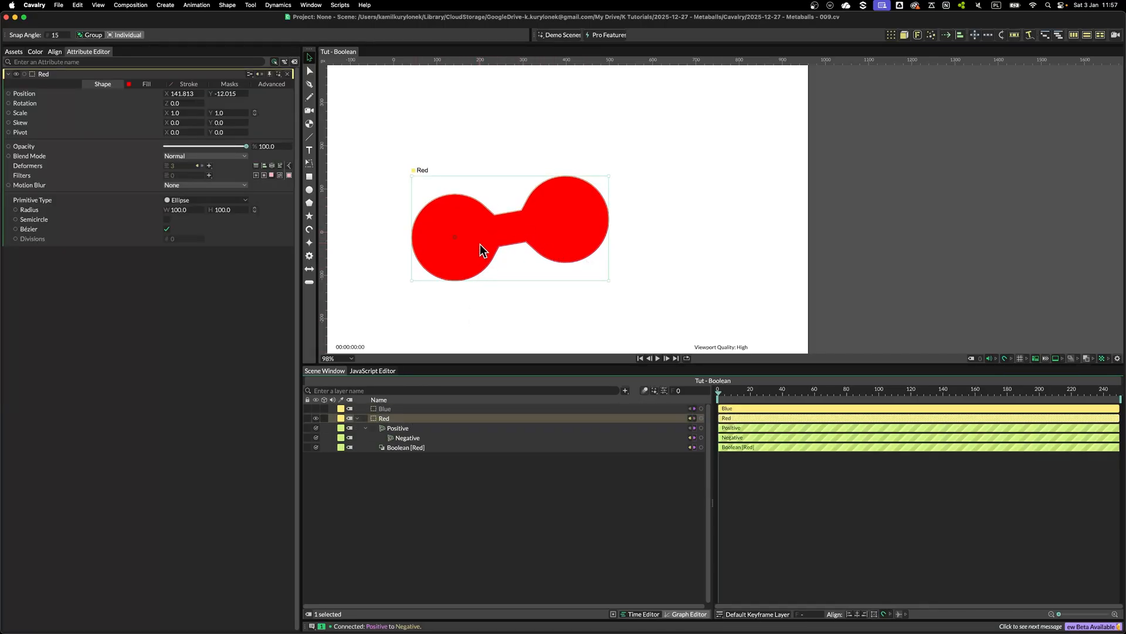
click(209, 166)
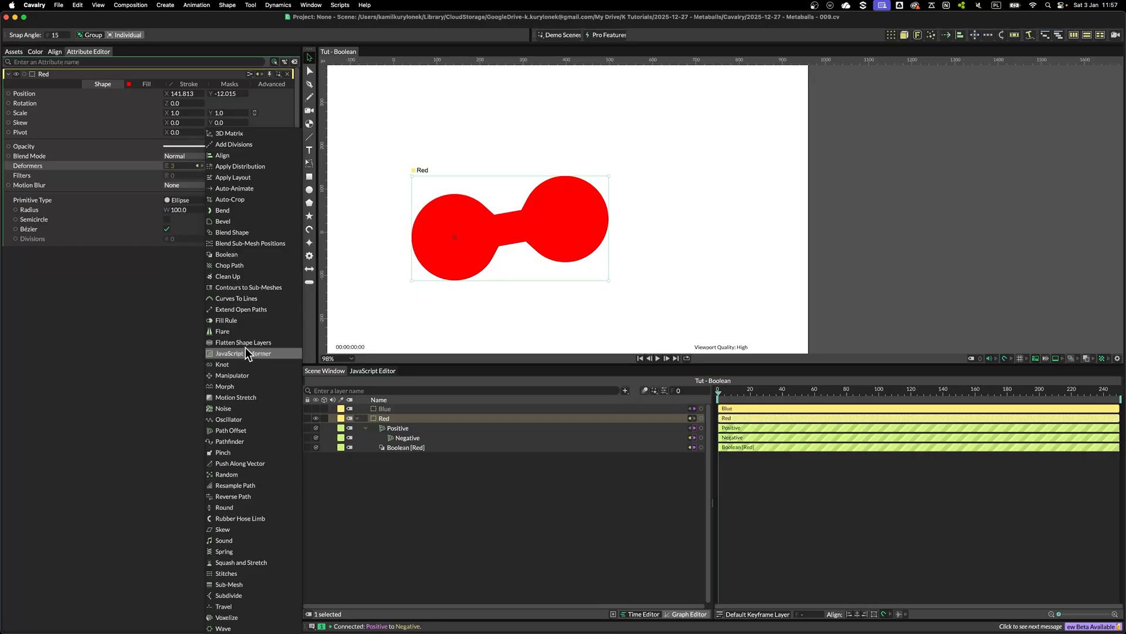
click(224, 222)
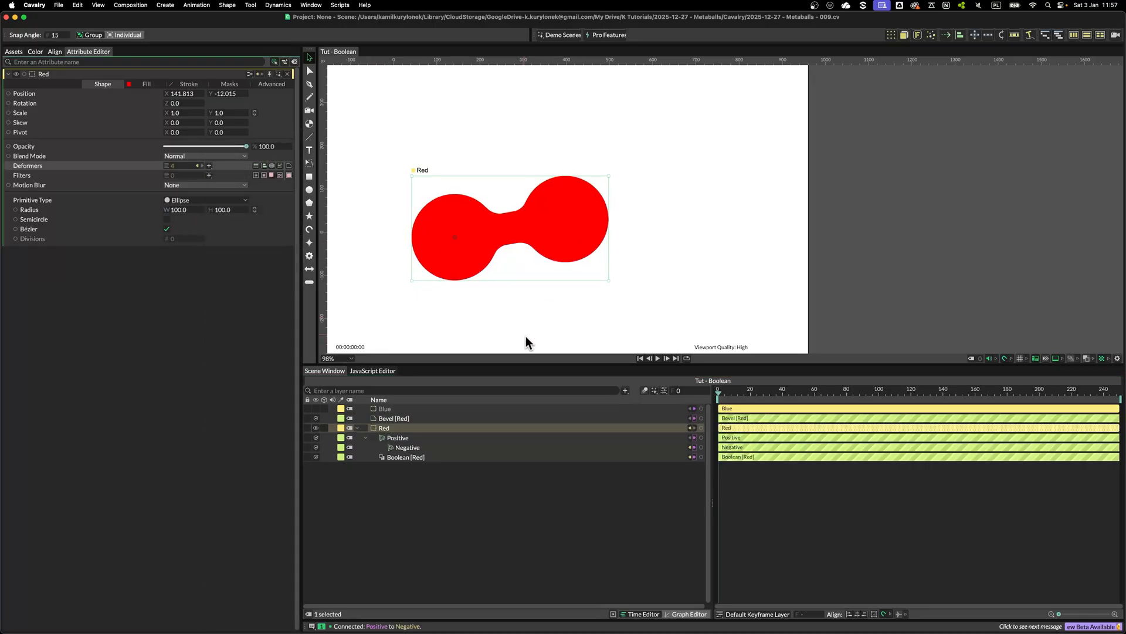
click(393, 417)
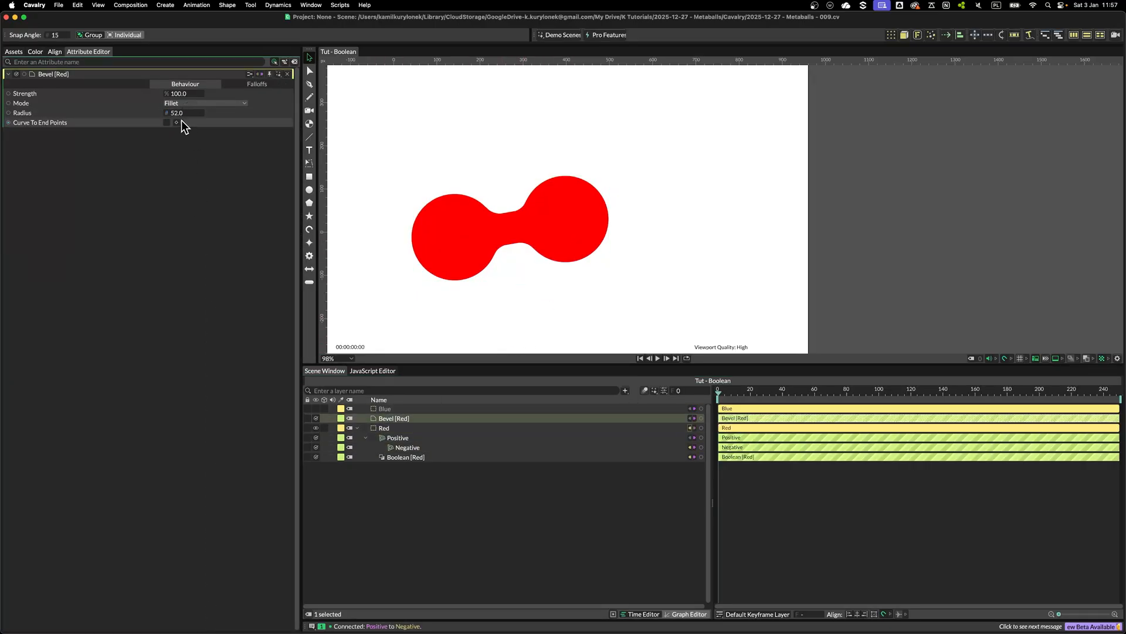
click(462, 244)
mouse_move(454, 256)
mouse_down()
mouse_move(463, 246)
mouse_move(439, 248)
mouse_move(451, 251)
mouse_move(421, 278)
mouse_move(455, 262)
mouse_up()
click(440, 417)
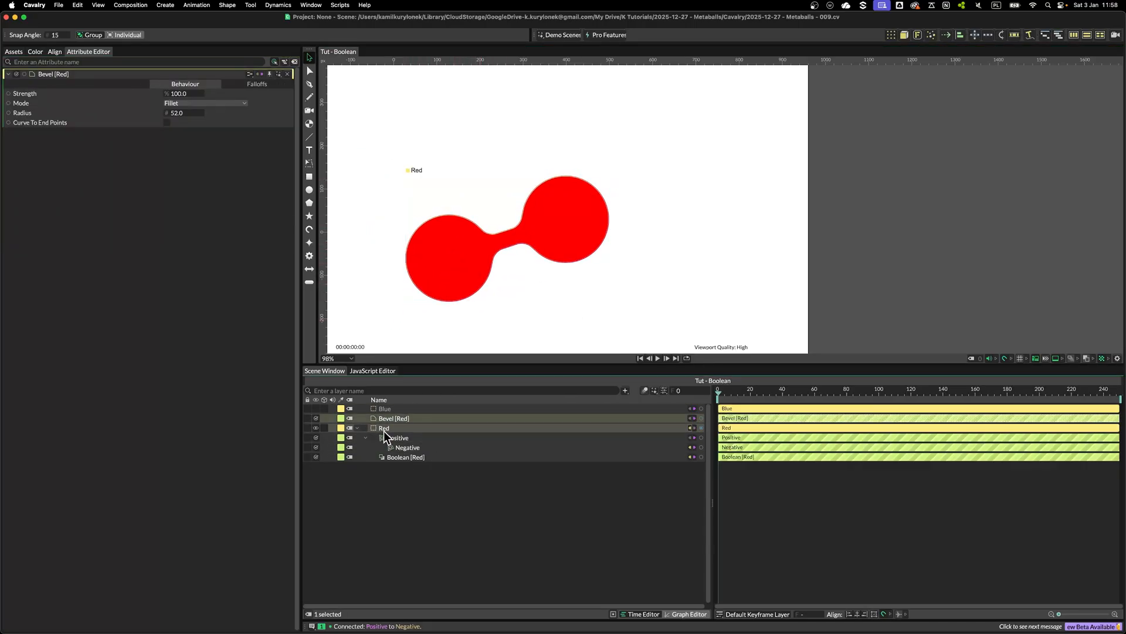
key(BackSpace)
Add a Resample Path deformer to Red, turn off Simplify and enable Resample as Béziers
click(392, 418)
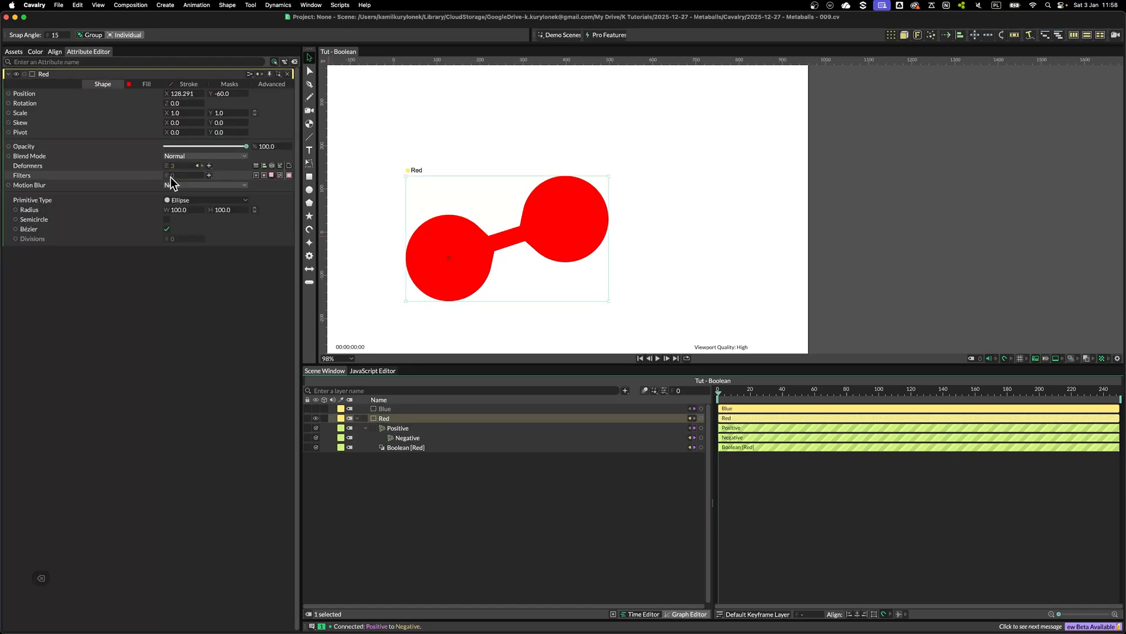
click(209, 166)
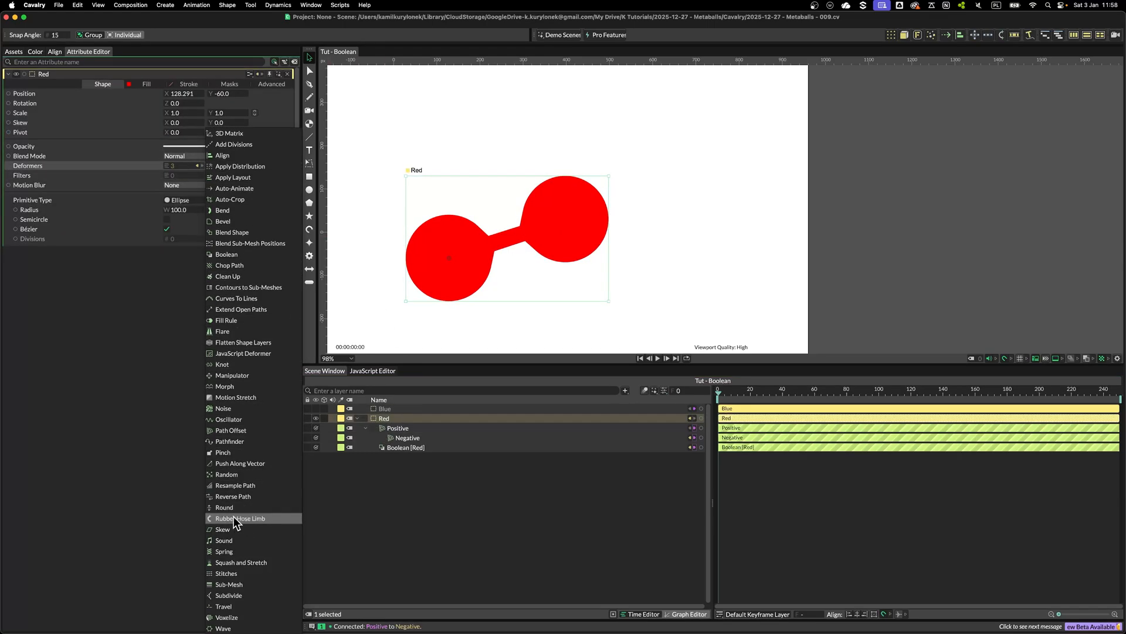
click(231, 486)
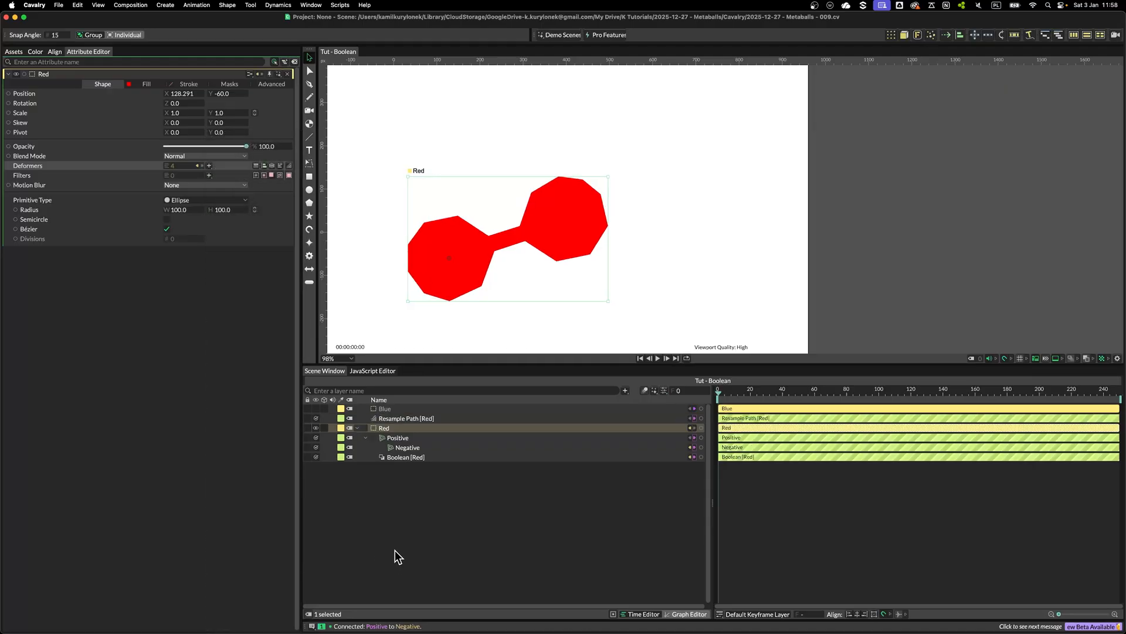
click(375, 418)
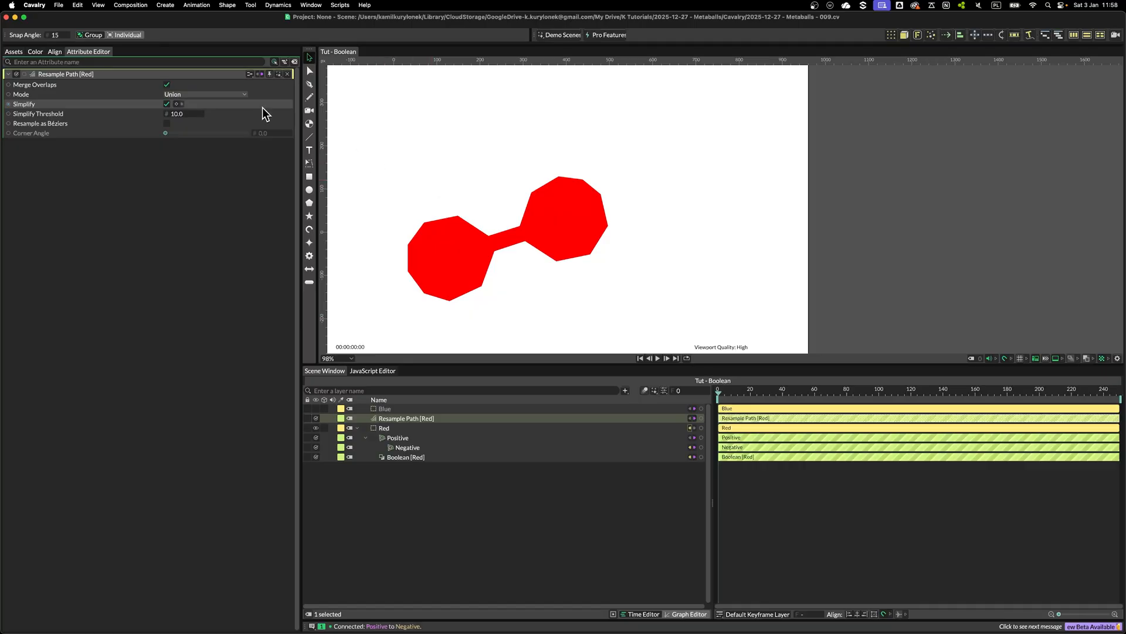
click(166, 104)
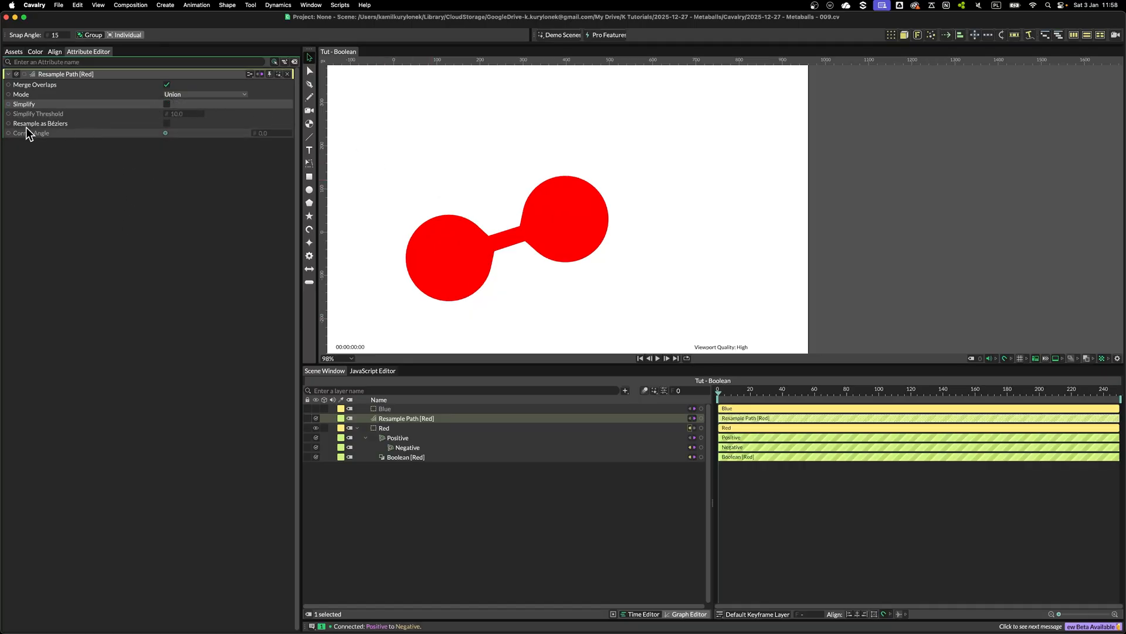
click(166, 124)
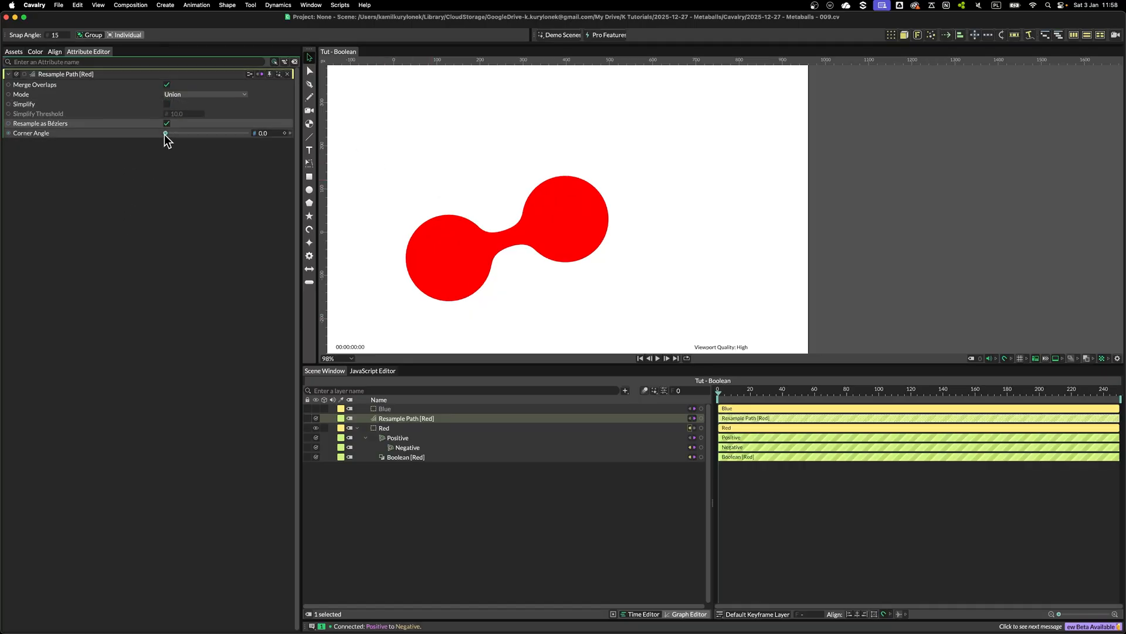
click(411, 181)
mouse_move(442, 284)
mouse_down()
mouse_move(423, 297)
mouse_move(452, 273)
mouse_move(441, 280)
mouse_up()
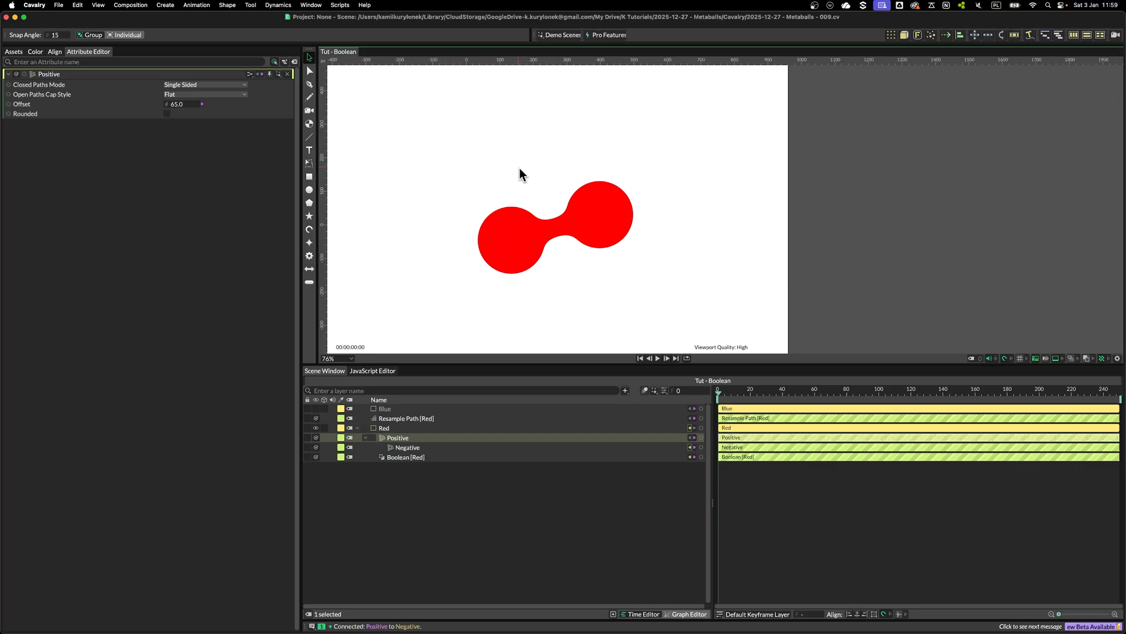
Create a star shape with radius 192 and place it above and left of the red shapes
click(428, 173)
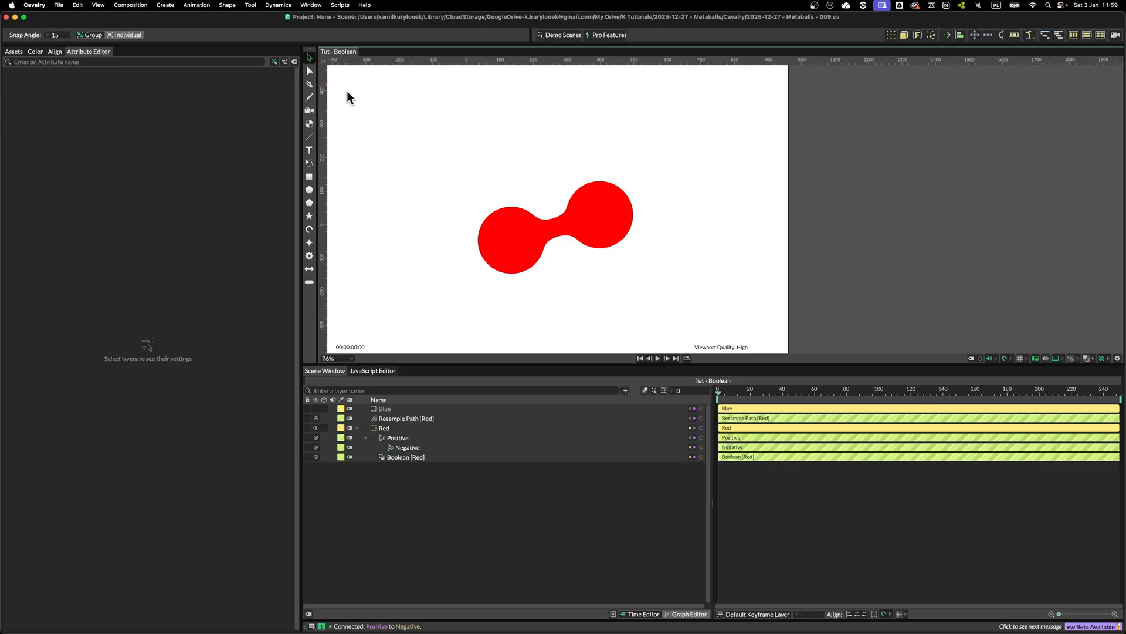
double_click(309, 216)
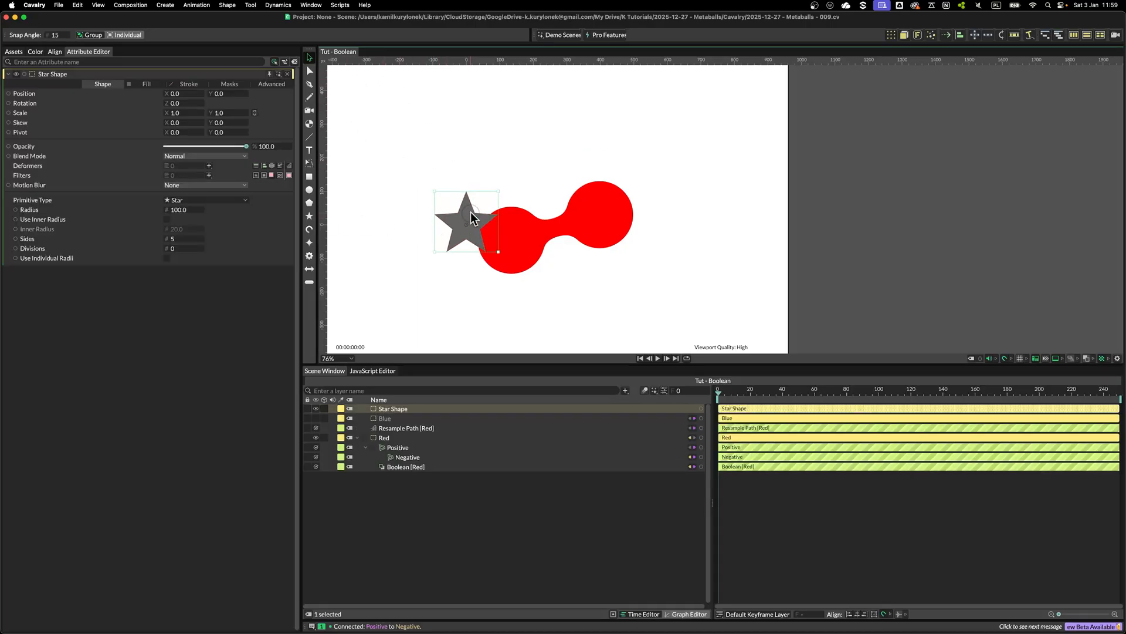
drag(472, 218, 432, 165)
drag(189, 214, 227, 219)
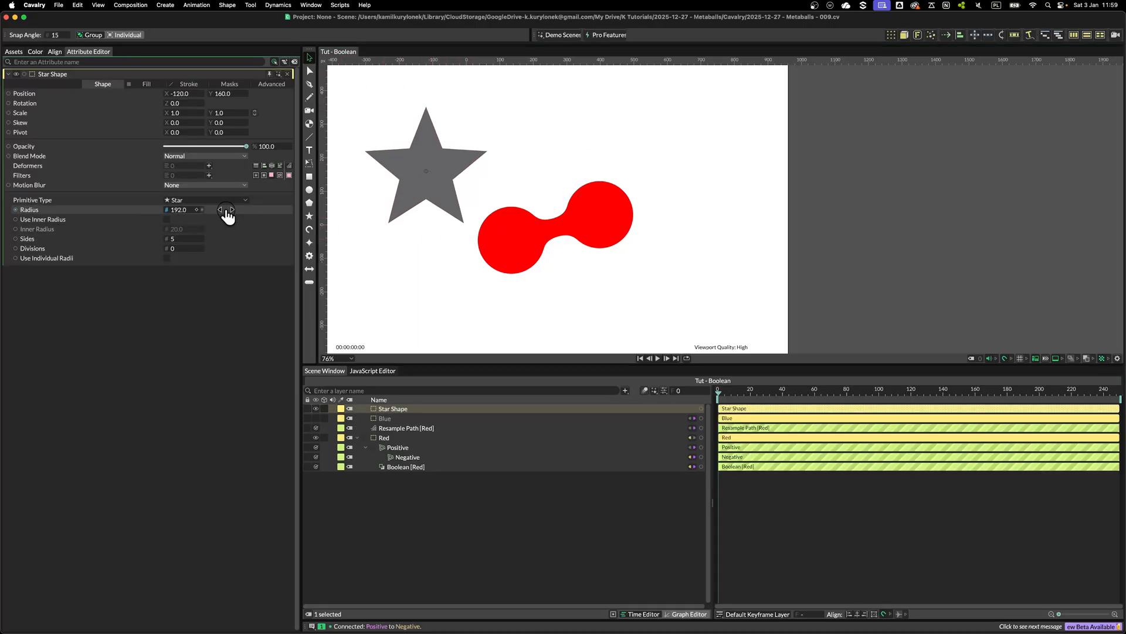
drag(420, 153, 448, 129)
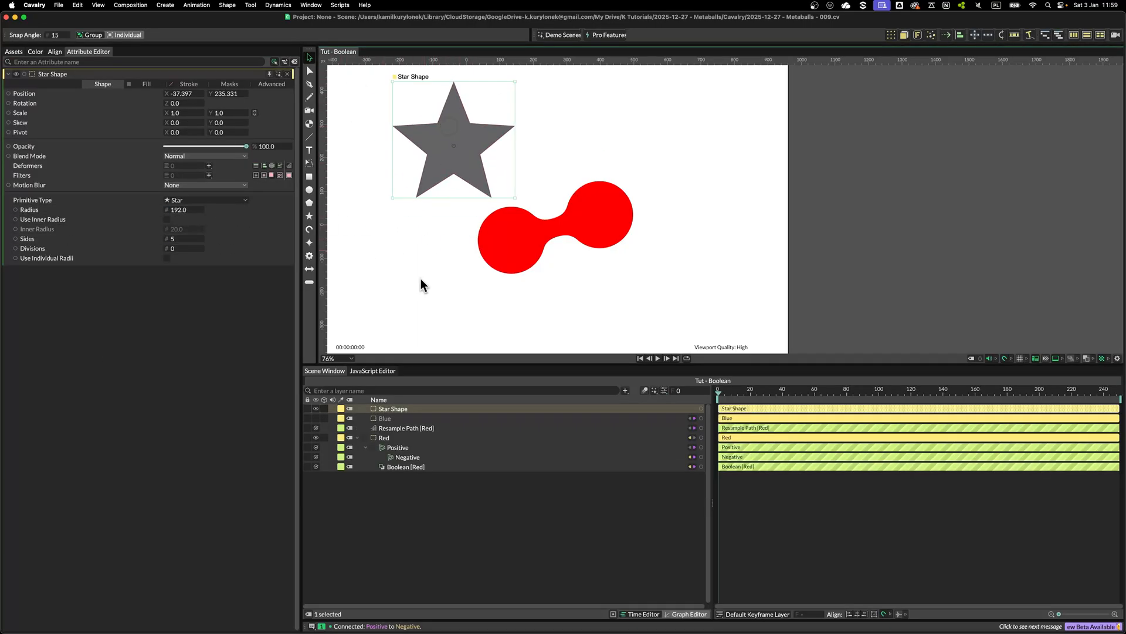
Add the Star Shape as a second clipping shape of the Boolean deformer and set its operation mode
click(413, 466)
drag(390, 411, 235, 174)
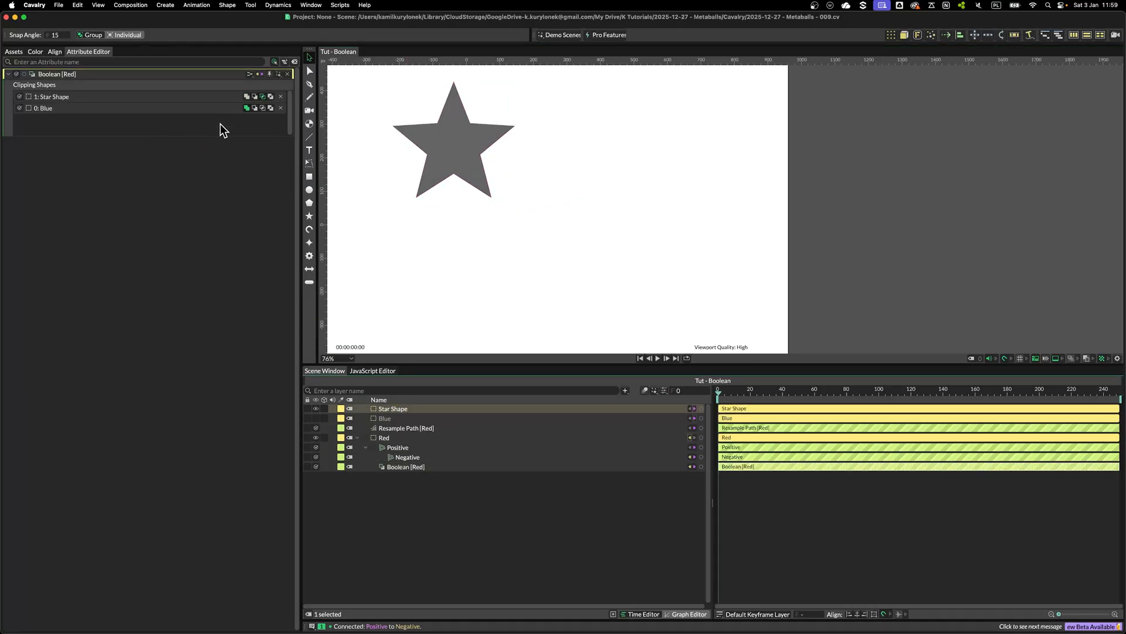
click(249, 96)
click(426, 98)
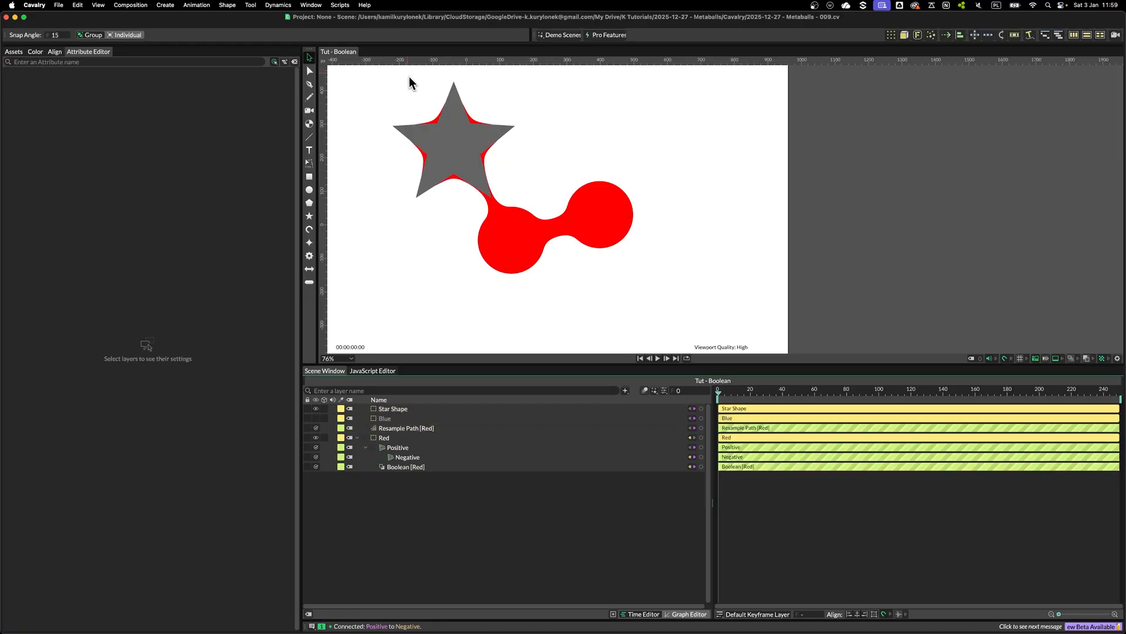
Hide the Star Shape layer and delete the Resample Path deformer from Red
click(316, 409)
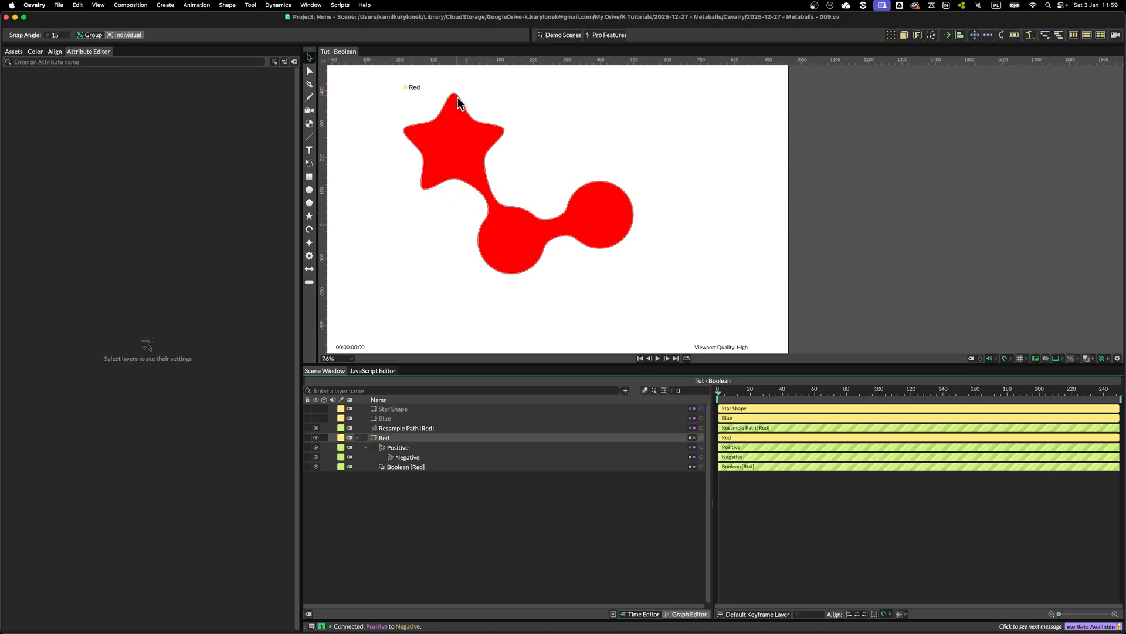
click(409, 428)
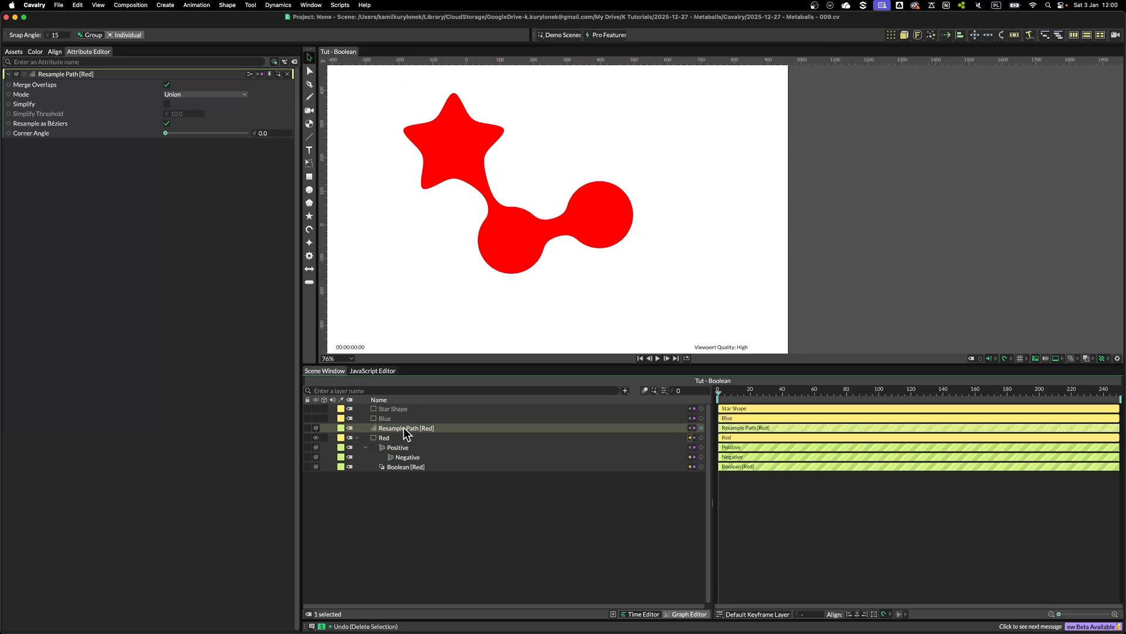
key(BackSpace)
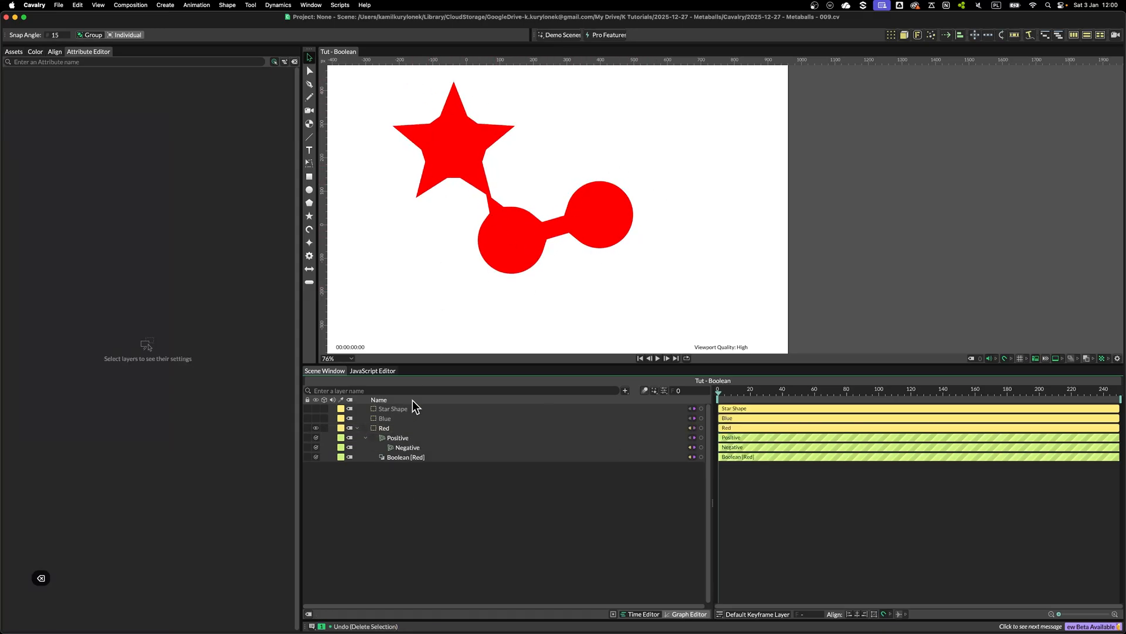
Add a Bevel deformer to the Red circle and set its radius to 18
click(392, 428)
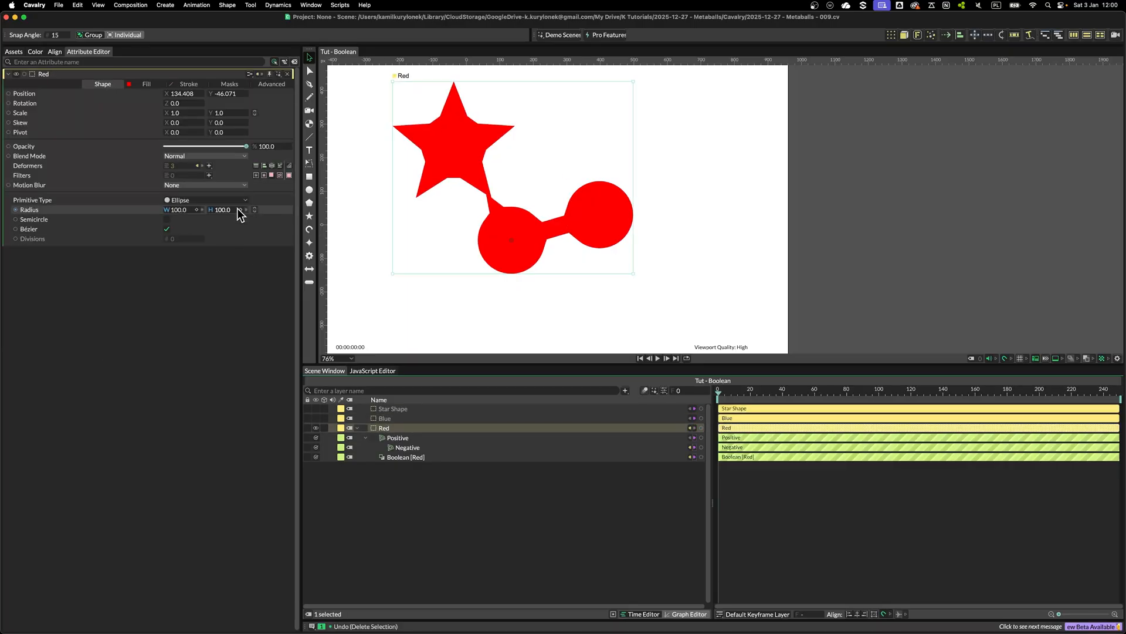
click(209, 165)
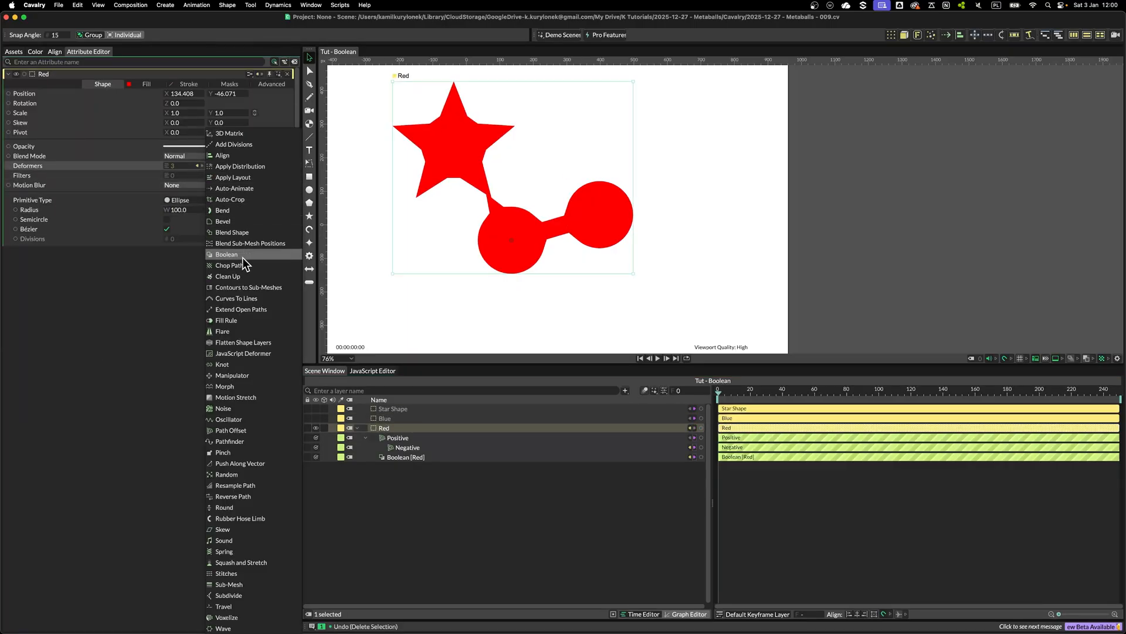
click(228, 223)
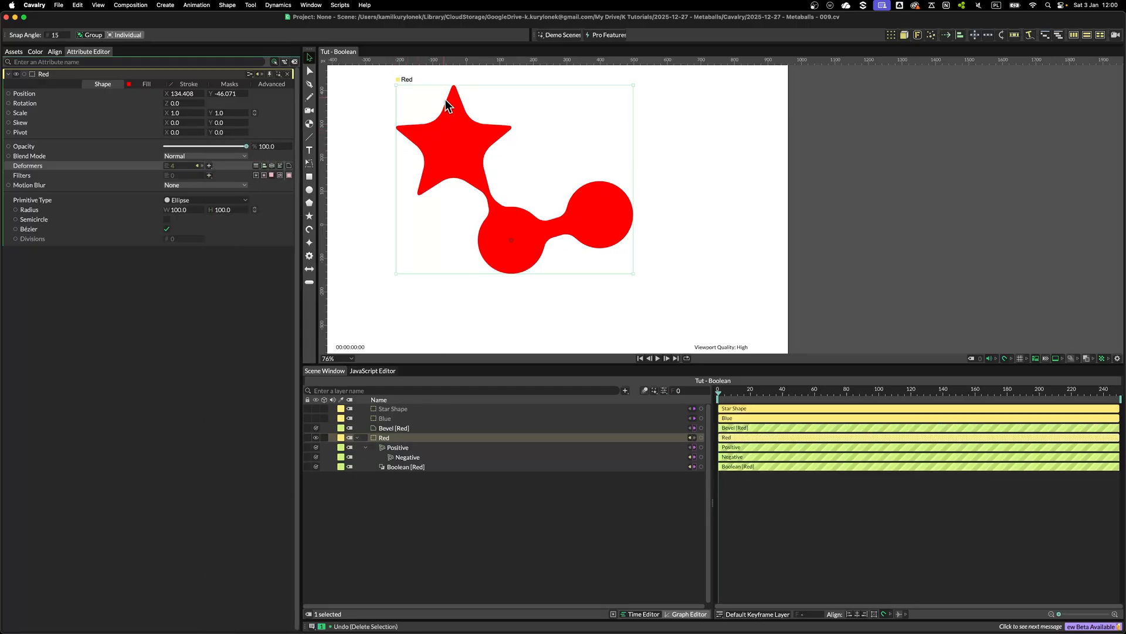
click(396, 425)
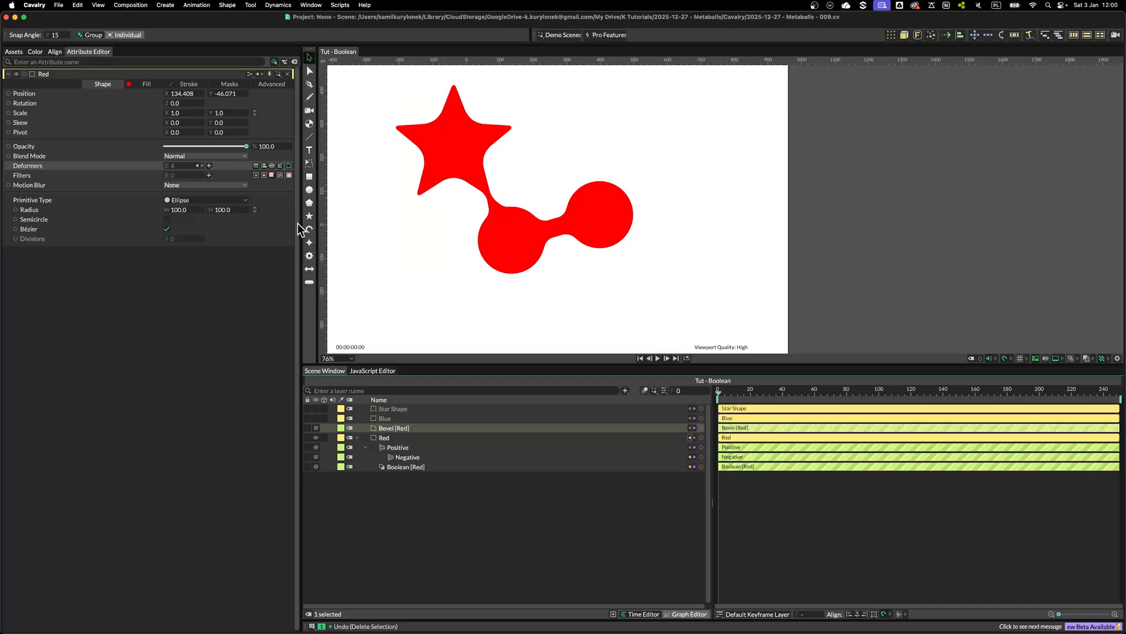
drag(180, 113, 184, 111)
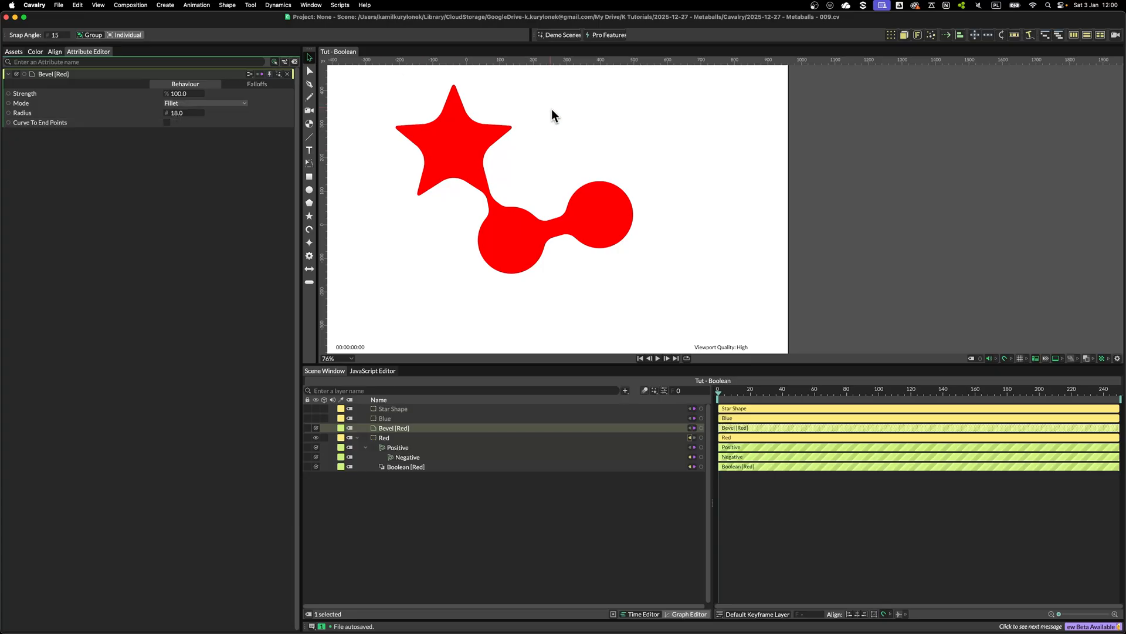
Move the Bevel deformer into Red's deformer stack, above Positive and the Boolean
scroll(514, 120, up, 5)
scroll(517, 155, down, 5)
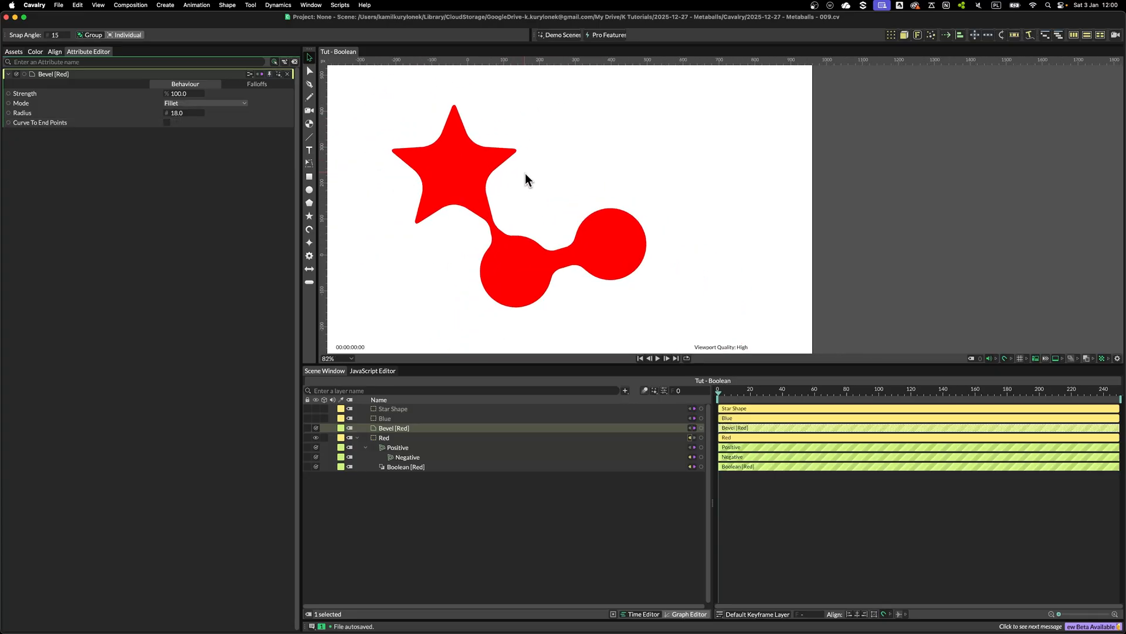
drag(393, 428, 415, 441)
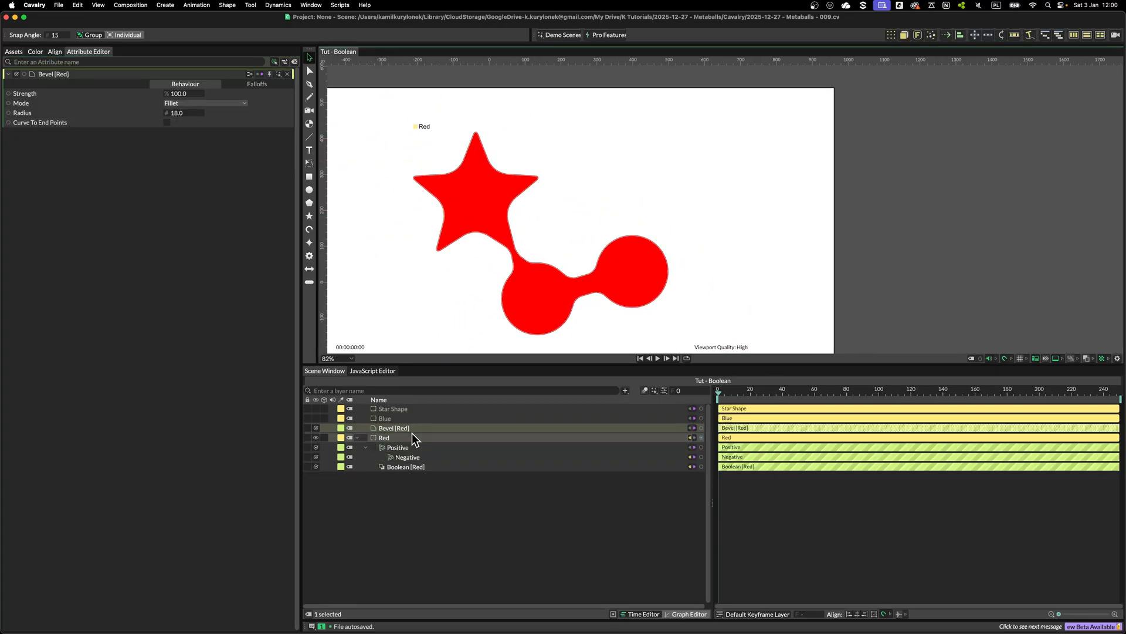
scroll(509, 257, down, 1)
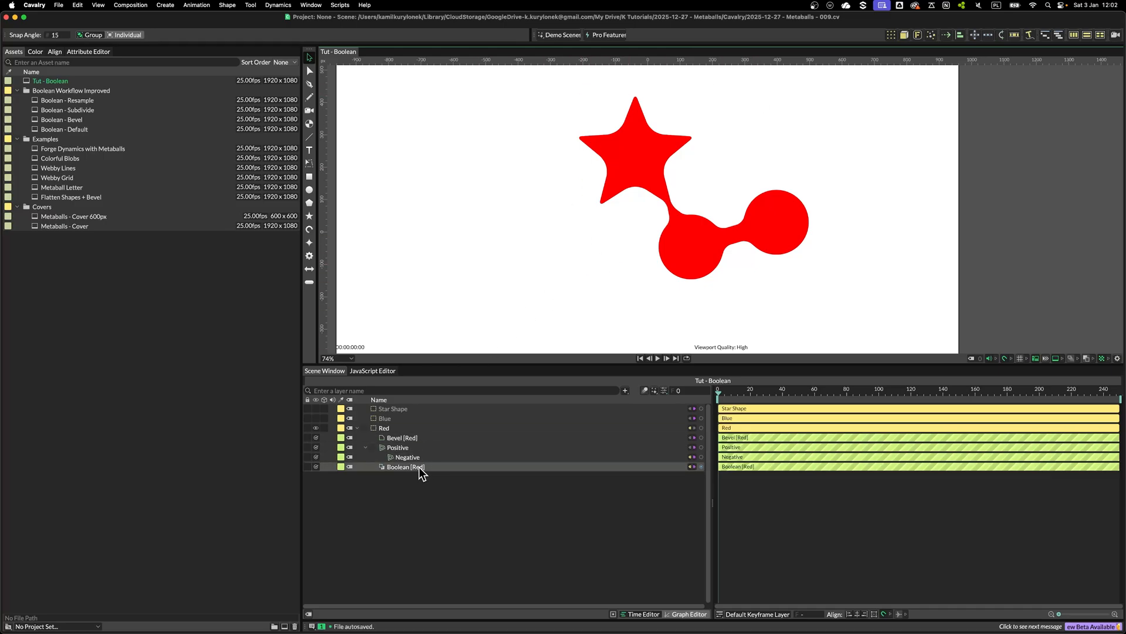
drag(639, 172, 783, 230)
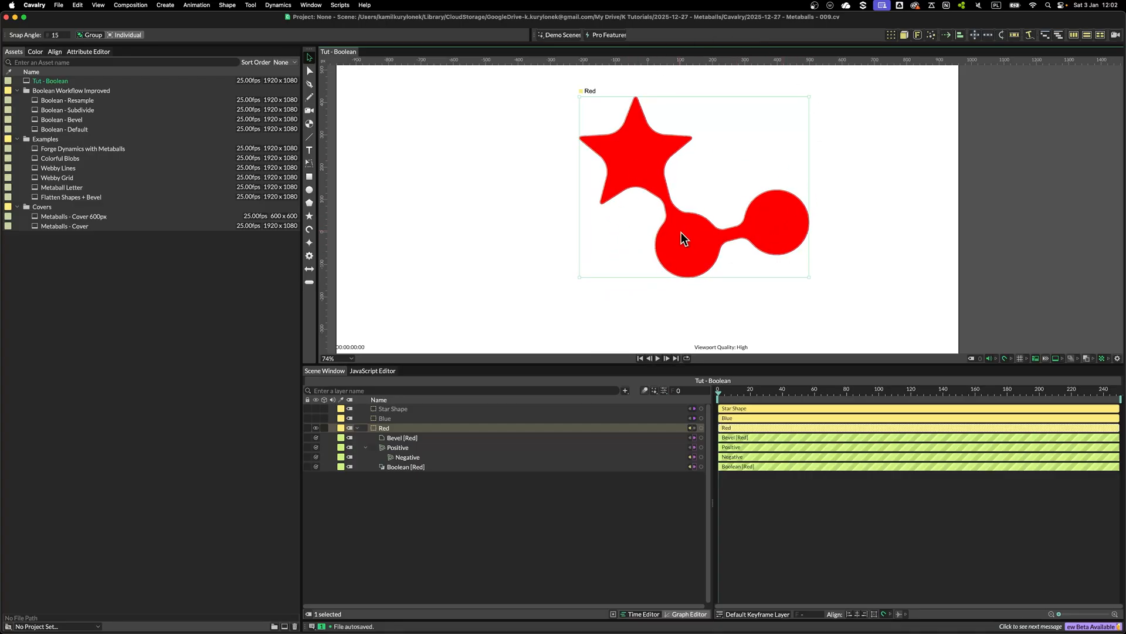
click(96, 52)
click(420, 467)
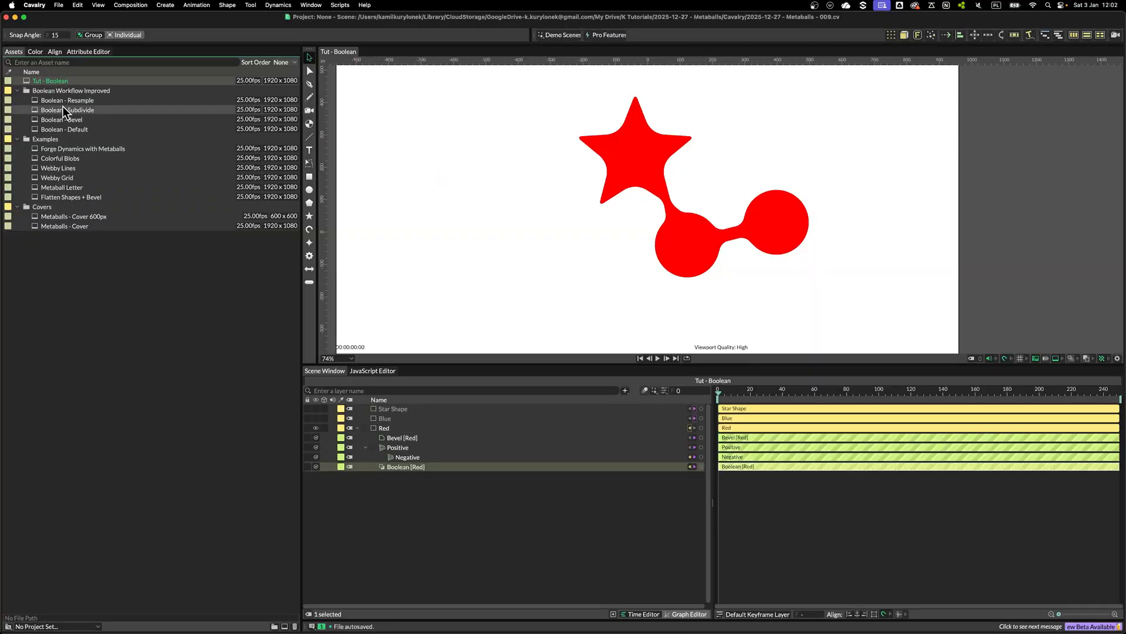
Duplicate the composition in the assets, rename it Tut - Flatten, and open it
key(super+d)
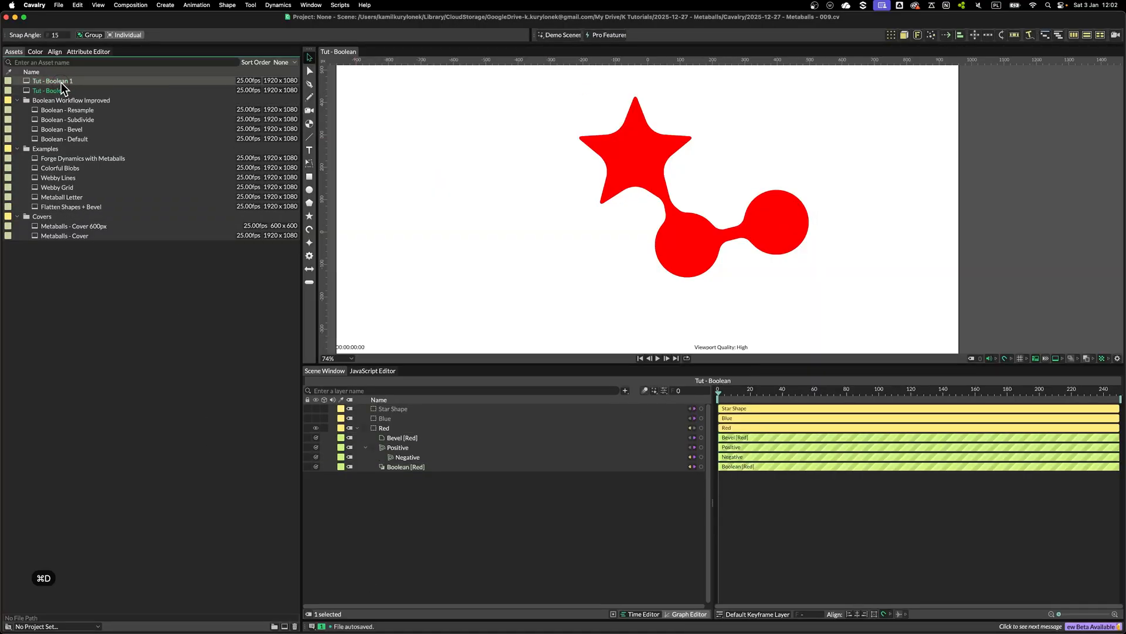
key(Return)
text(Tut - Flatten)
key(Return)
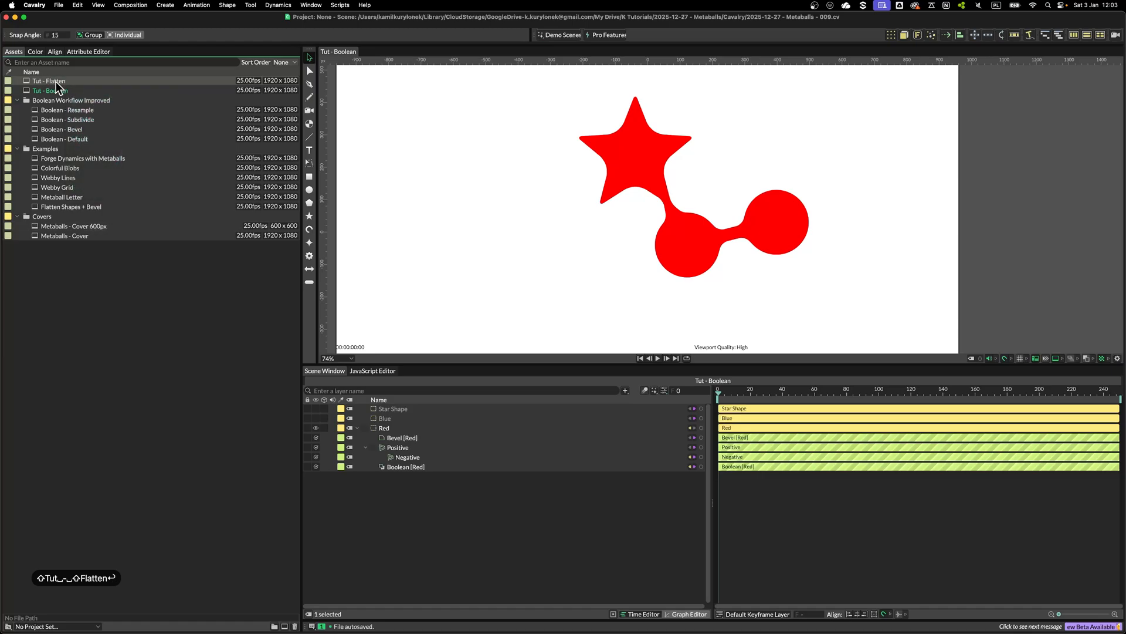
double_click(55, 82)
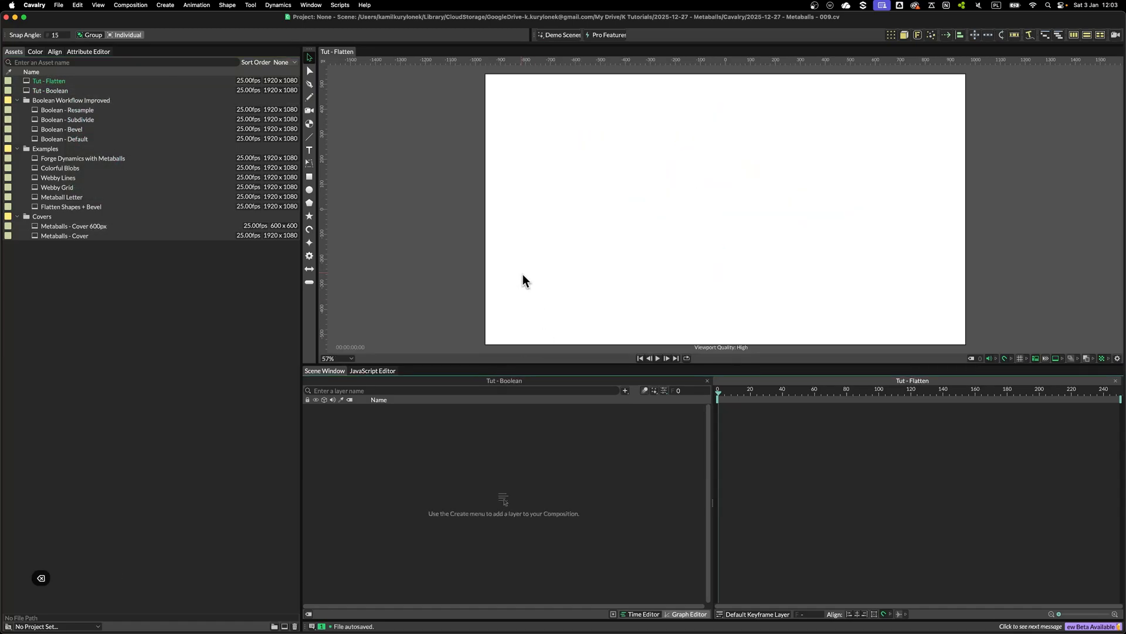
Create a rectangle shape and add a Random behaviour to its Size
click(309, 176)
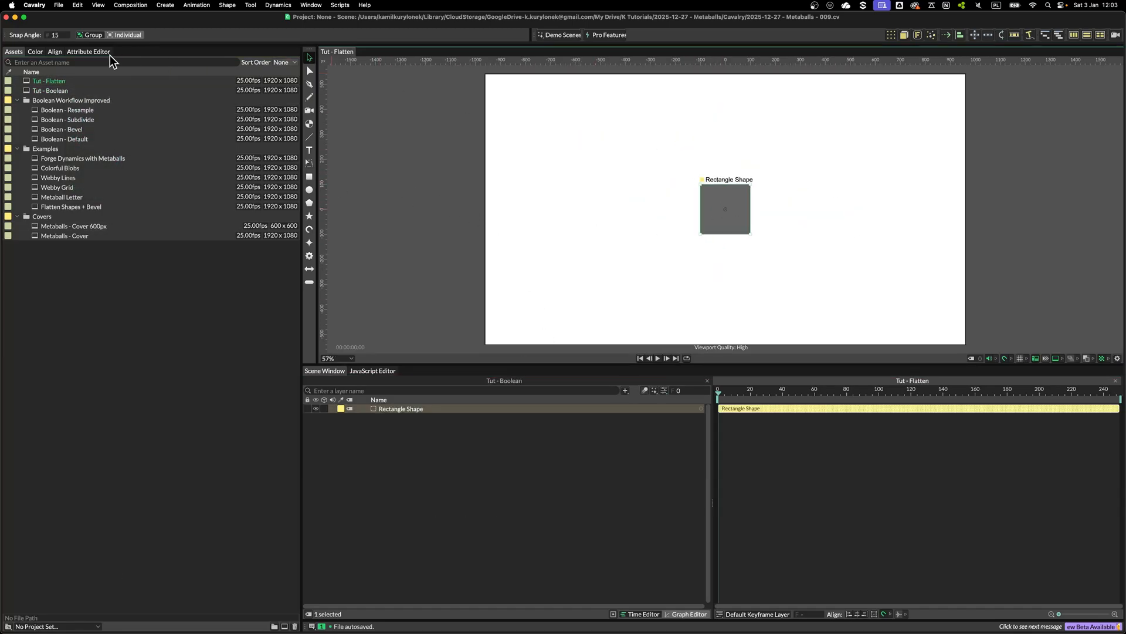
click(88, 52)
right_click(139, 209)
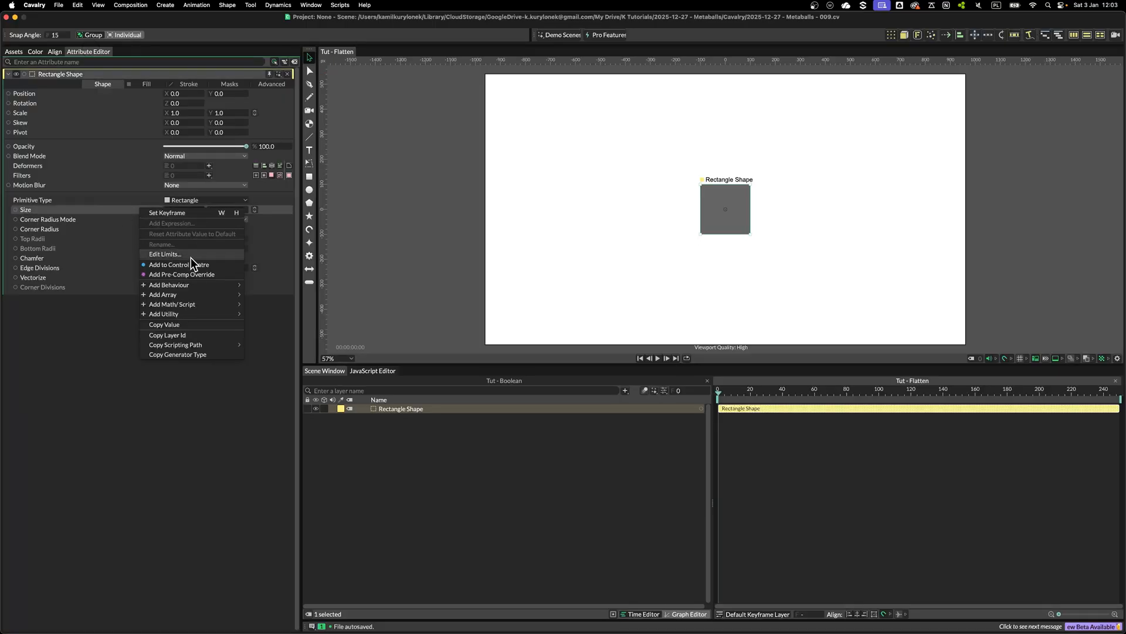
mouse_move(184, 284)
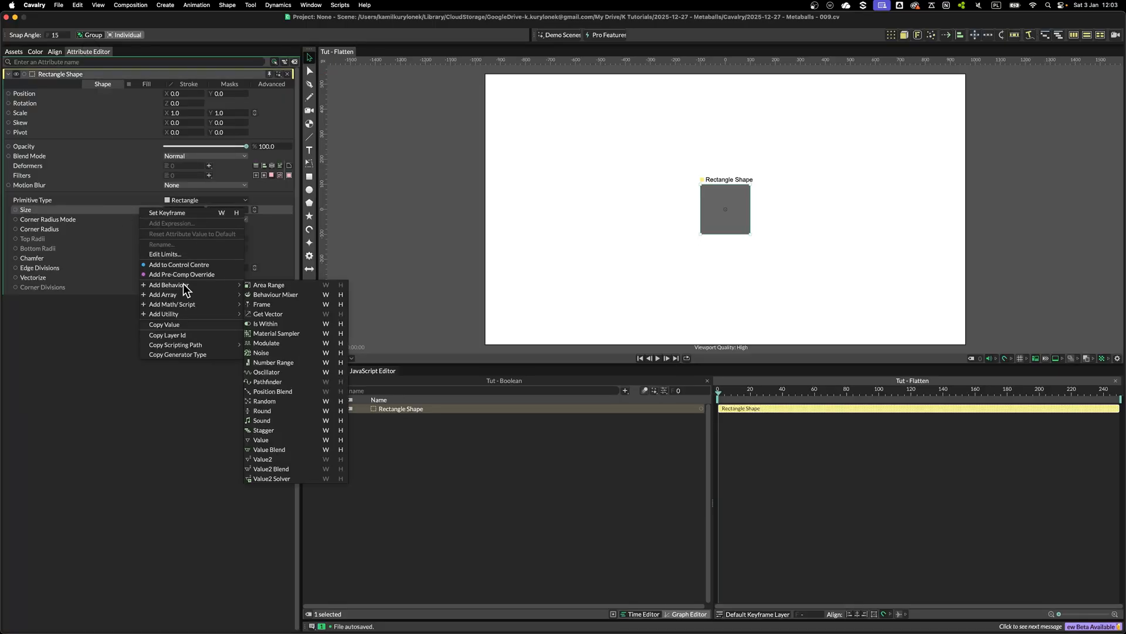
click(266, 401)
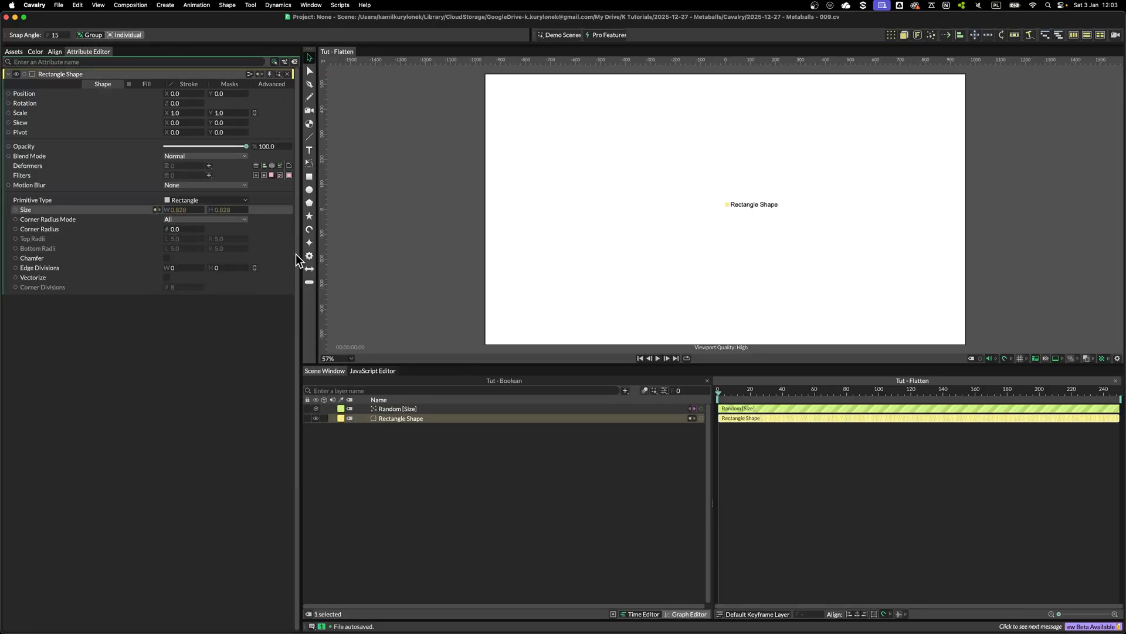
Set the Random behaviour's Minimum to 30 and Maximum to 200
drag(387, 409, 397, 418)
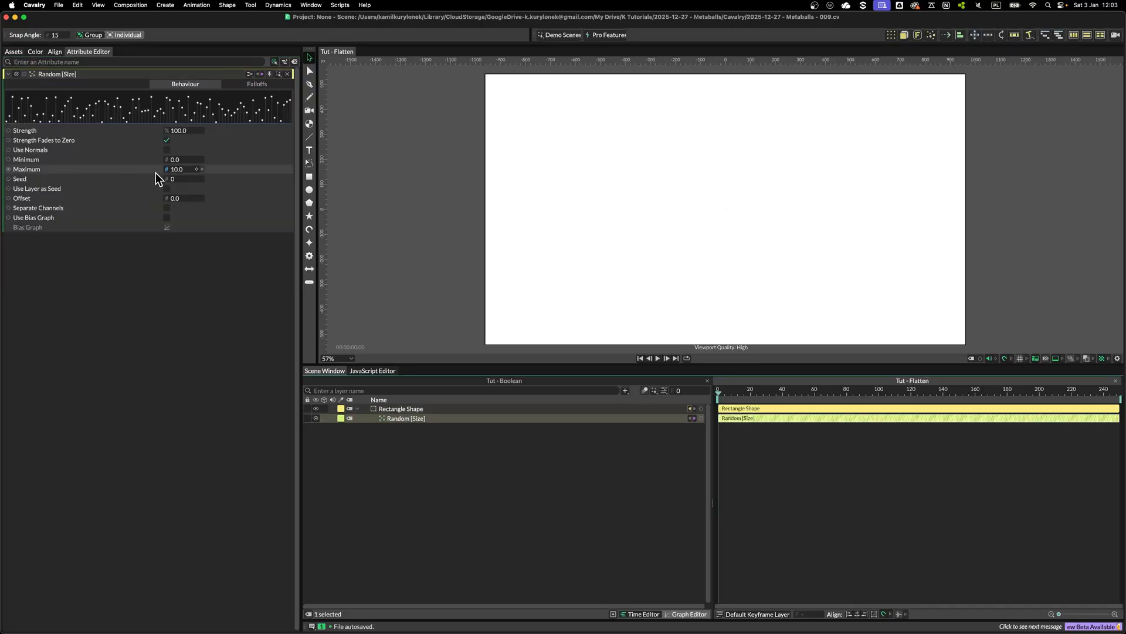
click(176, 159)
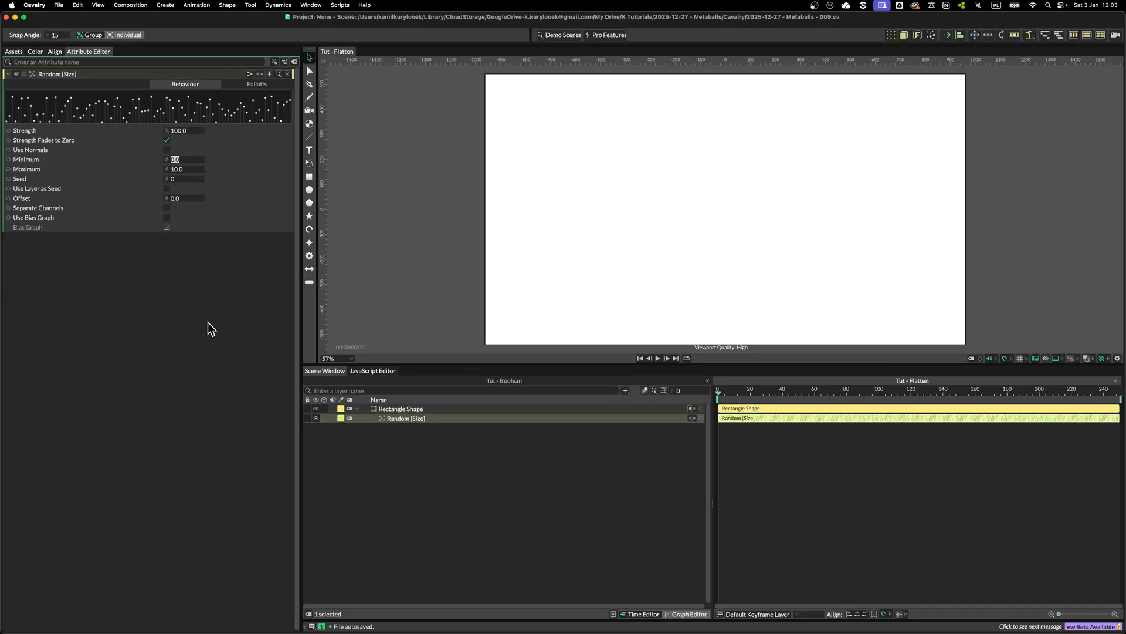
text(30)
key(Tab)
text(2)
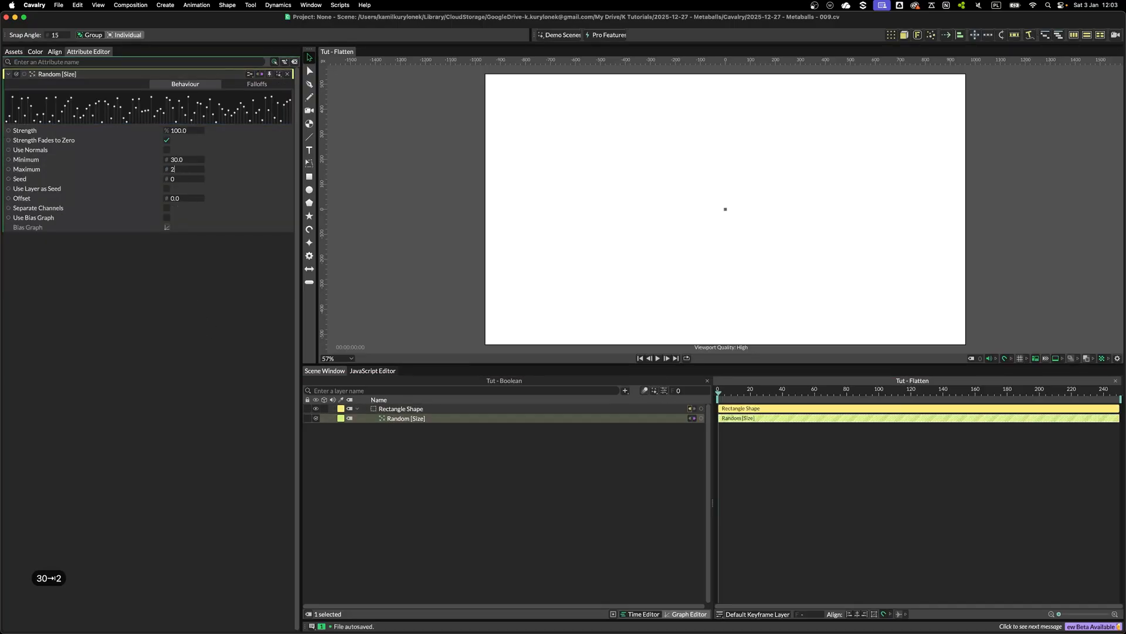
text(00)
key(Return)
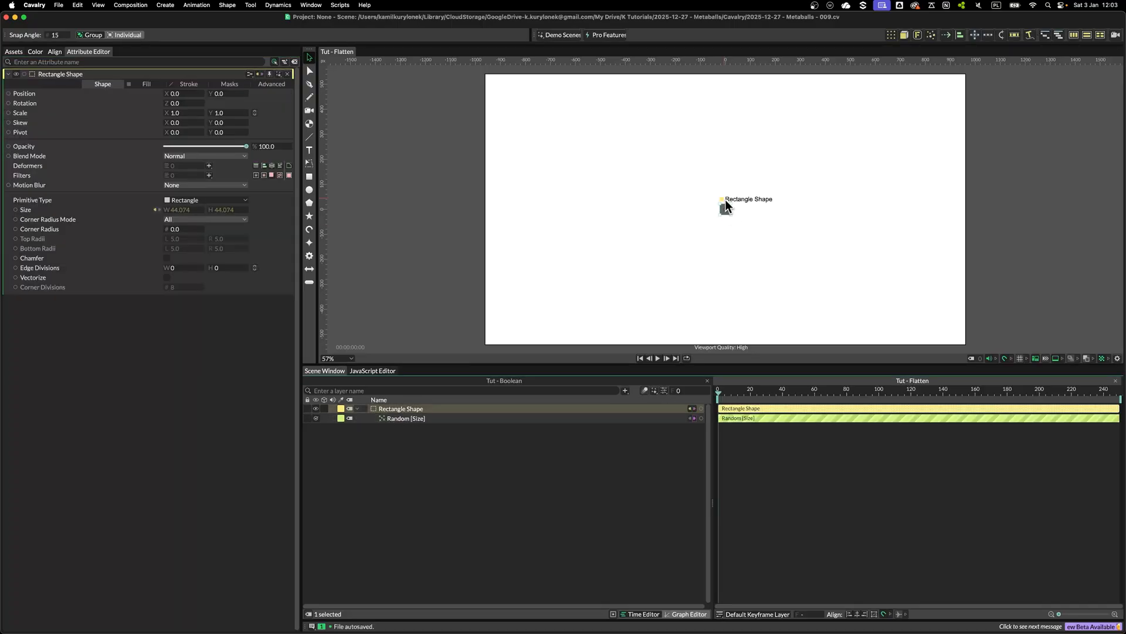
Duplicate the rectangle with a Duplicator using Random distribution, a count of 15 and an area about 542 × 709
click(890, 35)
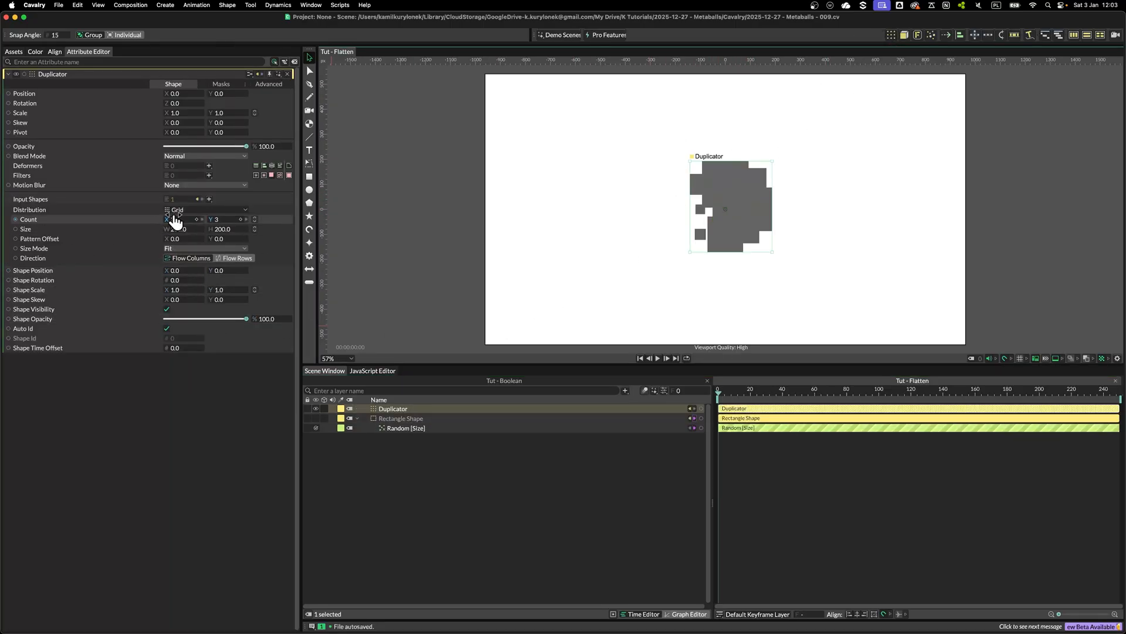
click(176, 210)
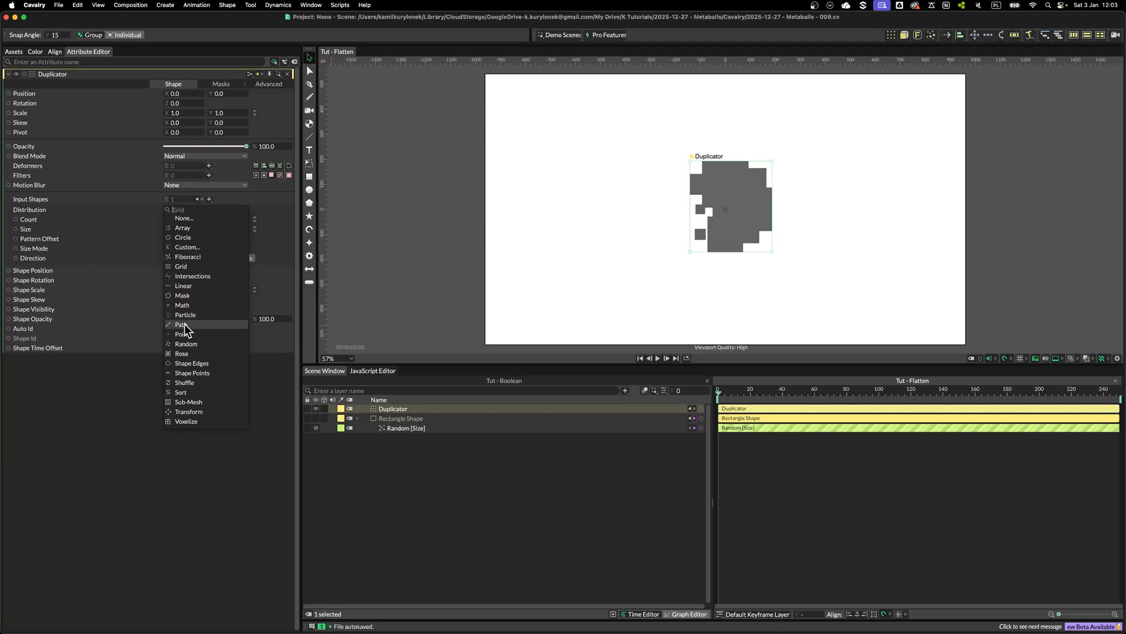
click(185, 343)
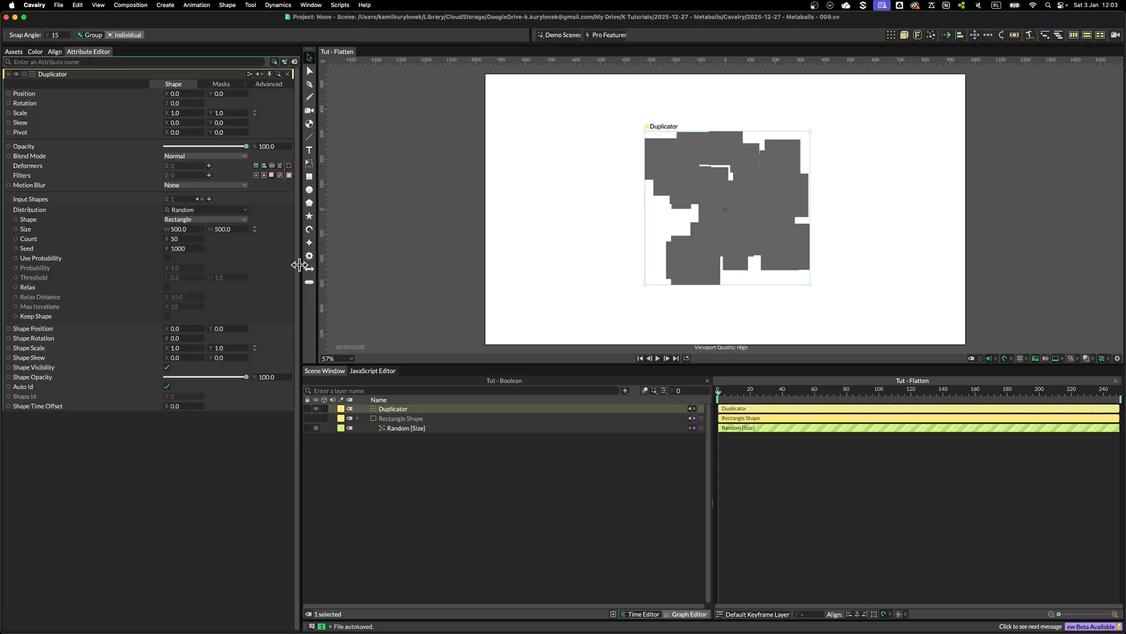
click(194, 239)
text(15)
key(Return)
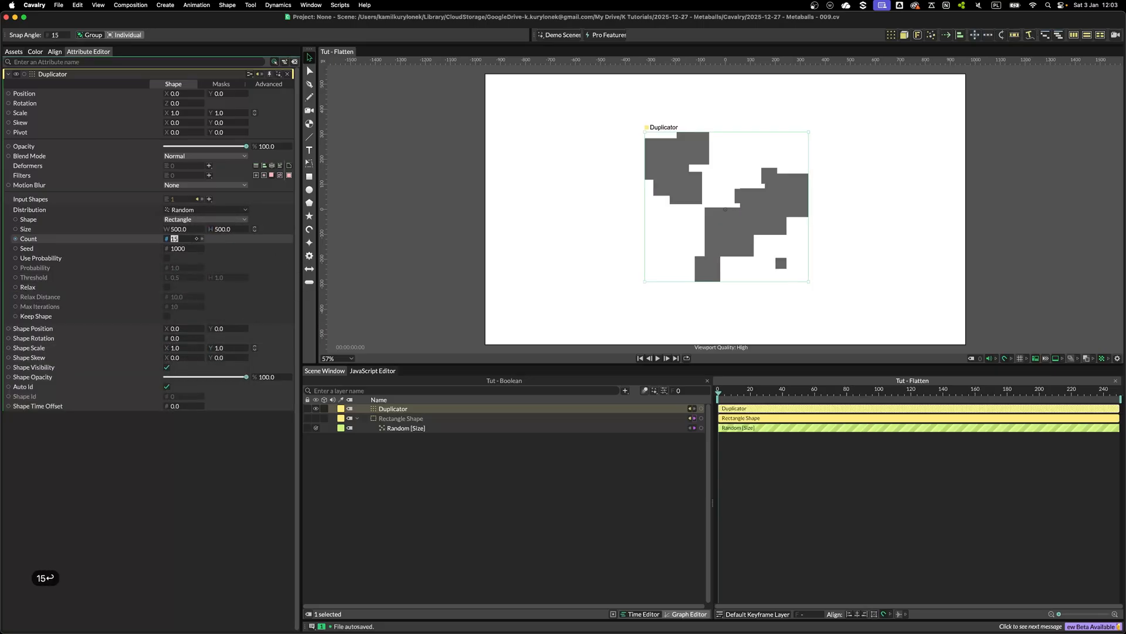
drag(230, 229, 215, 234)
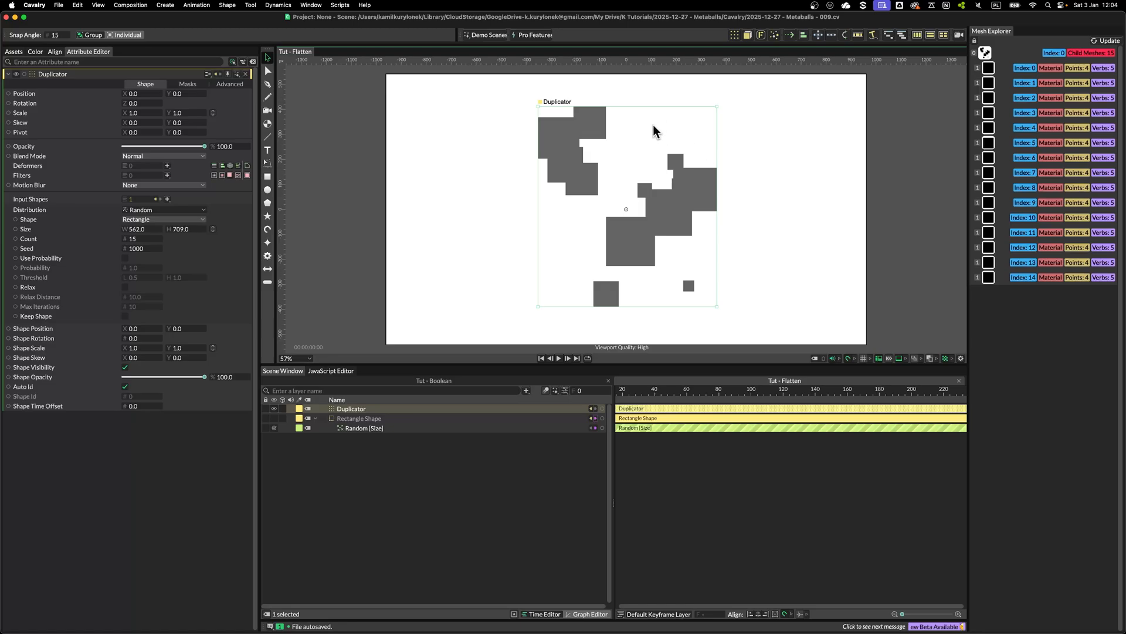
Add a Flatten Shape Layers deformer to the Duplicator
click(167, 166)
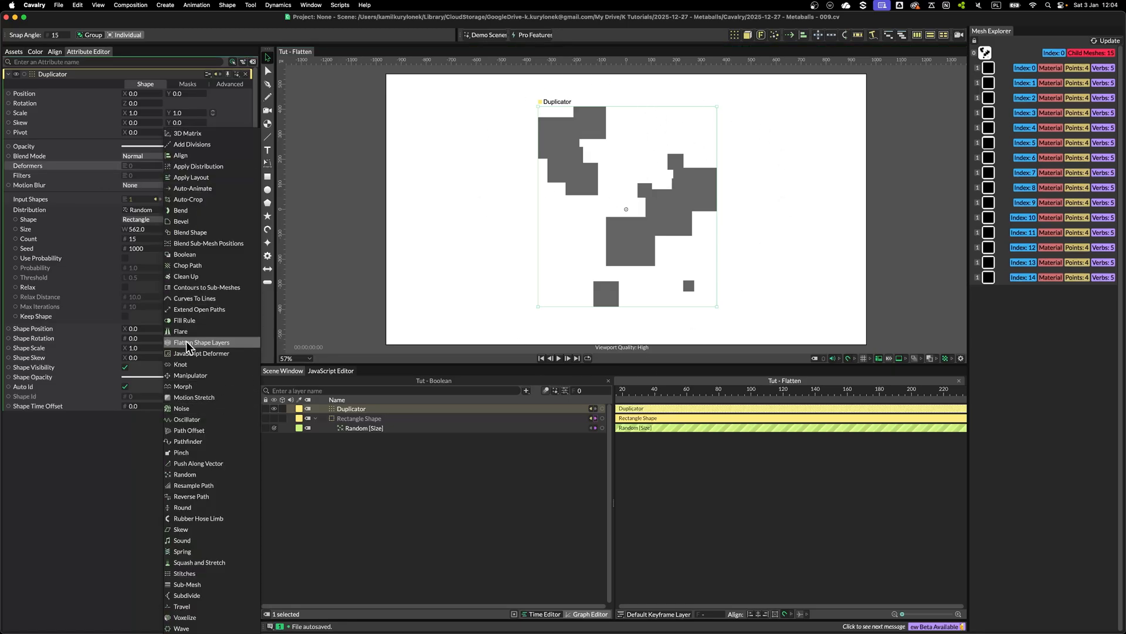
click(221, 342)
click(390, 418)
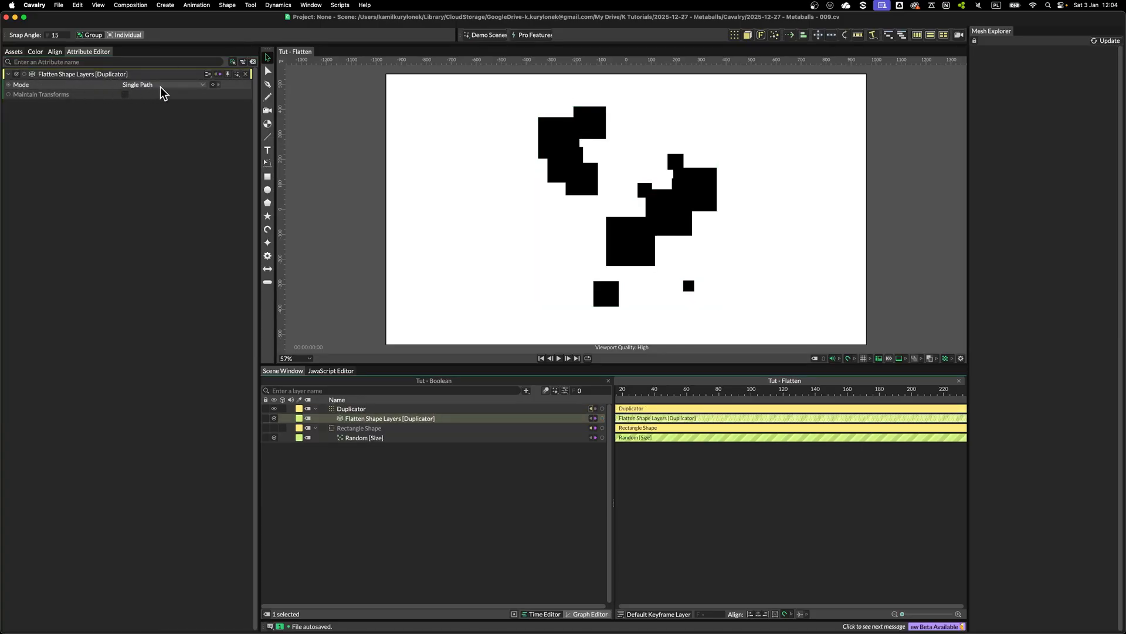
click(352, 408)
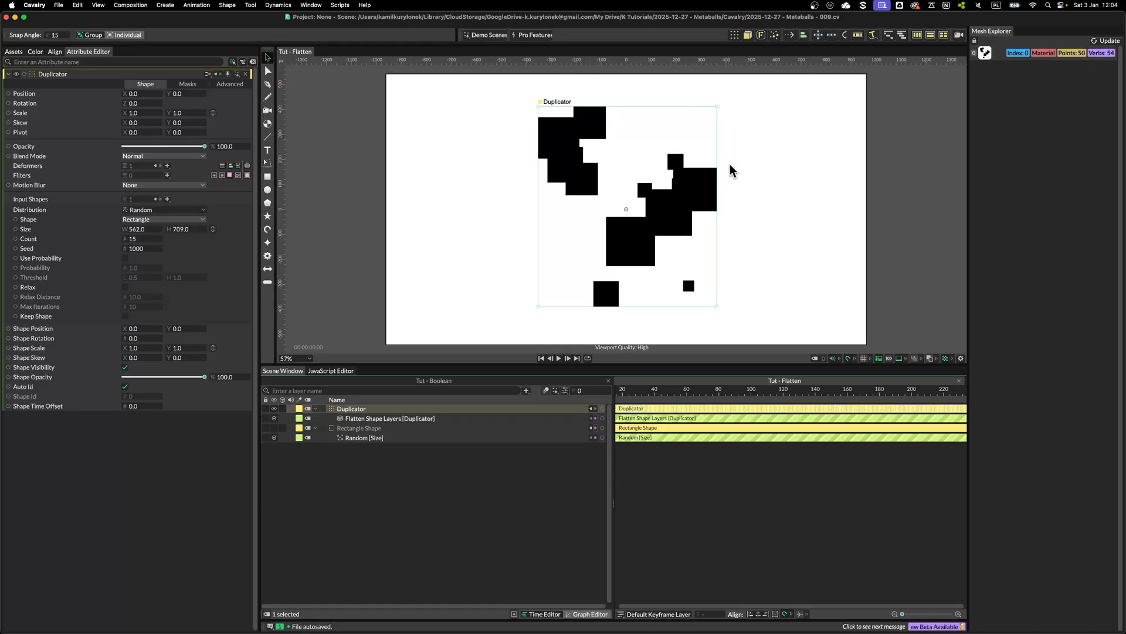
Add a Bevel deformer to the Duplicator and place it above the Flatten Shape Layers deformer
click(167, 166)
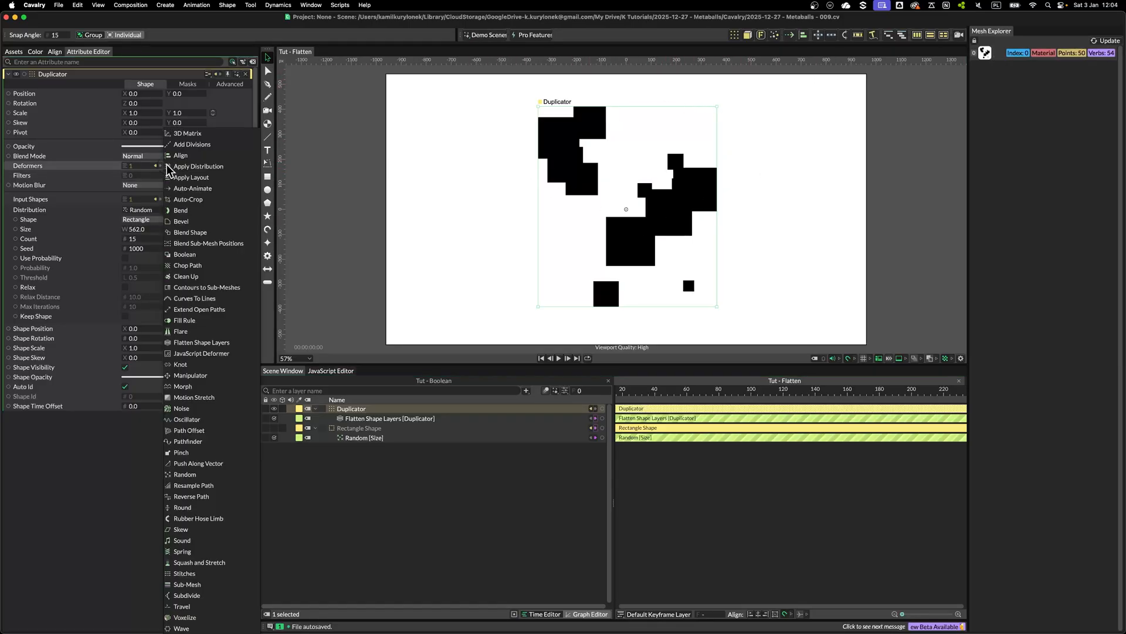
click(194, 222)
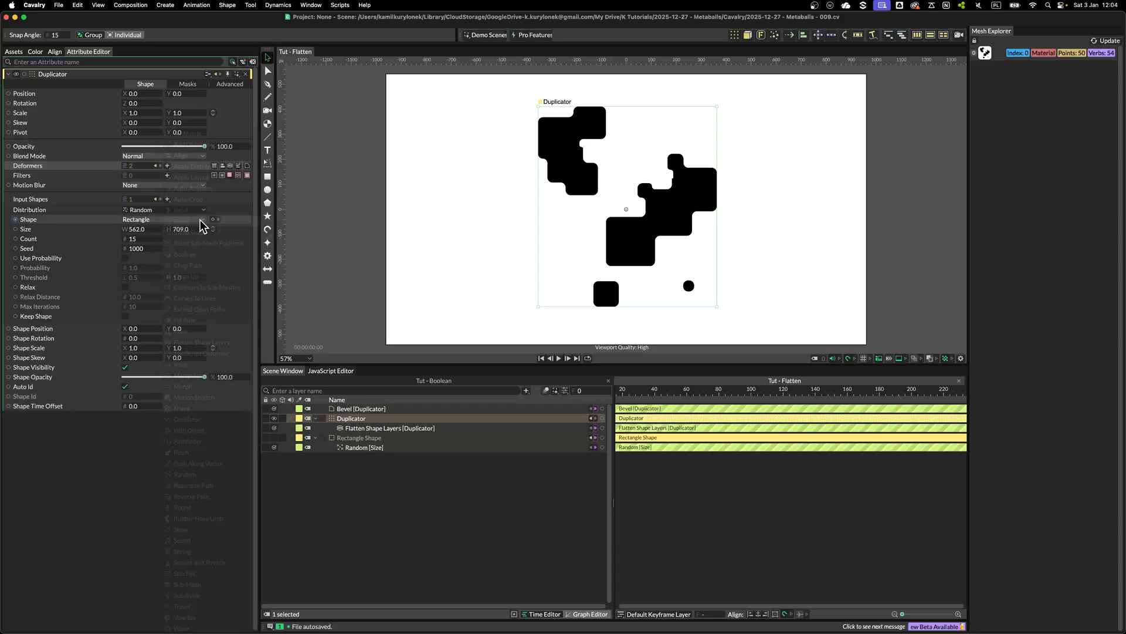
drag(350, 416, 355, 418)
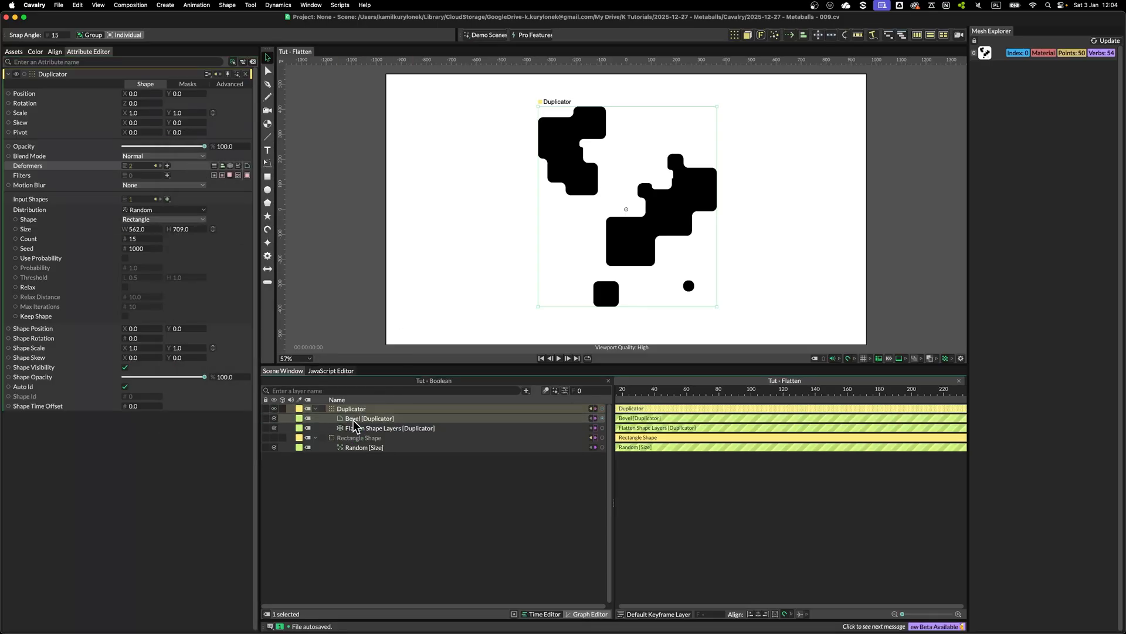
scroll(774, 126, up, 3)
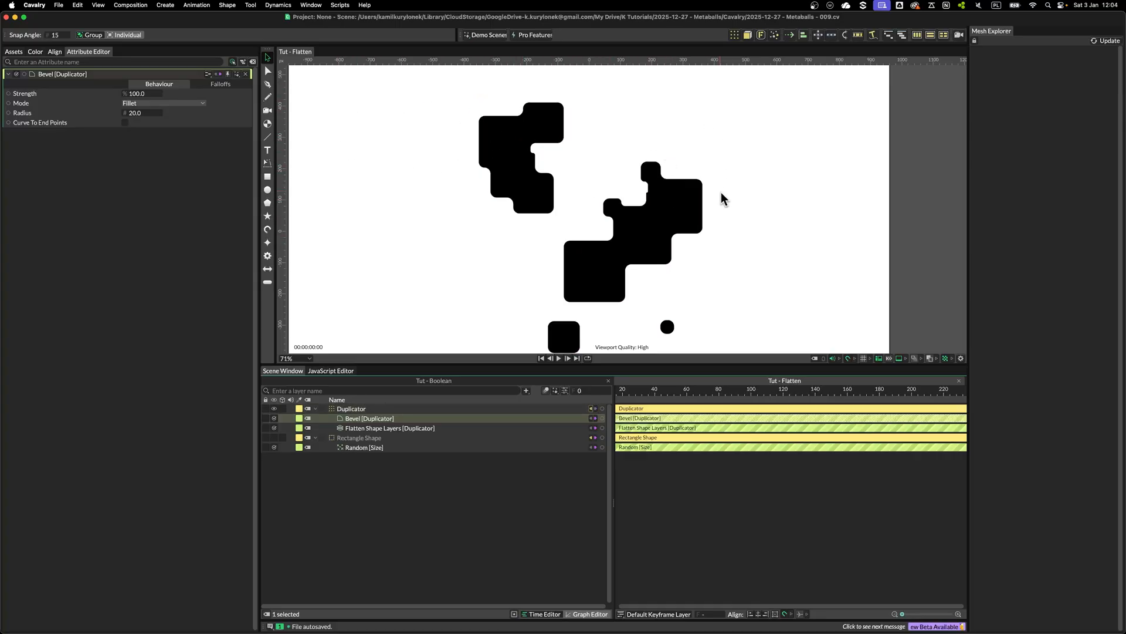
Scrub the Bevel deformer's Radius to about 16
scroll(492, 147, down, 4)
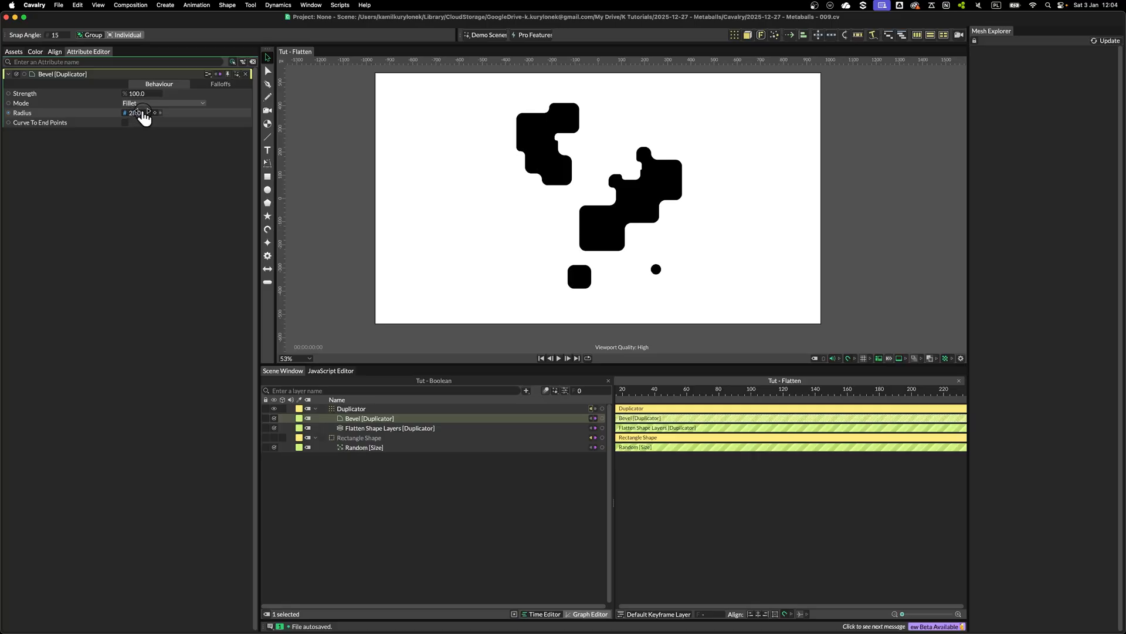
scroll(581, 123, up, 5)
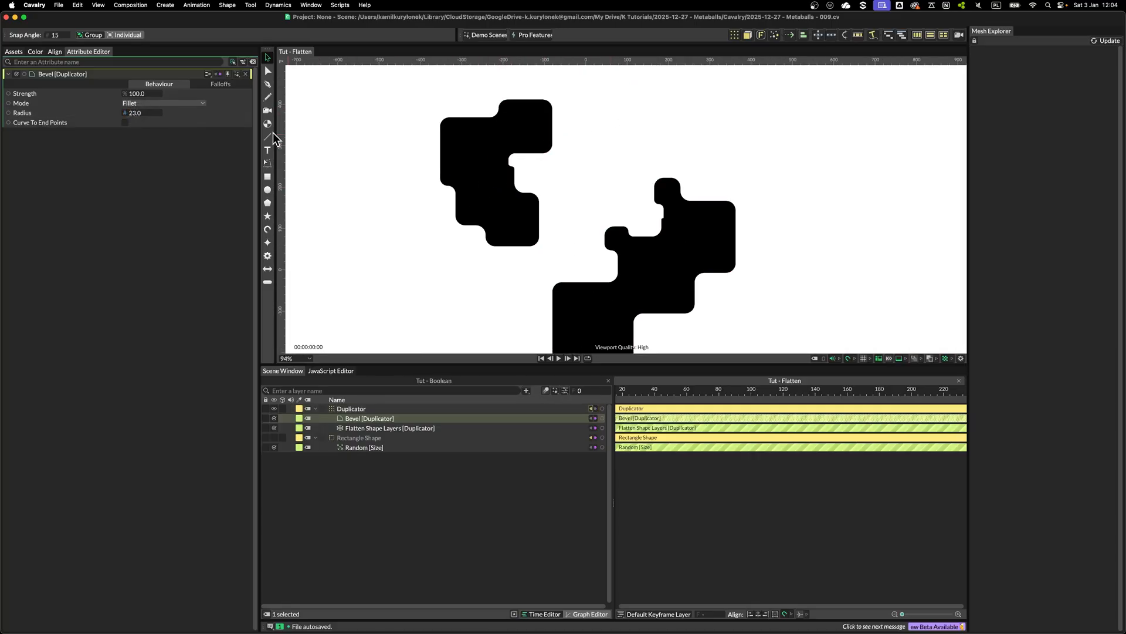
mouse_move(140, 114)
mouse_down()
mouse_move(153, 113)
mouse_move(138, 114)
mouse_up()
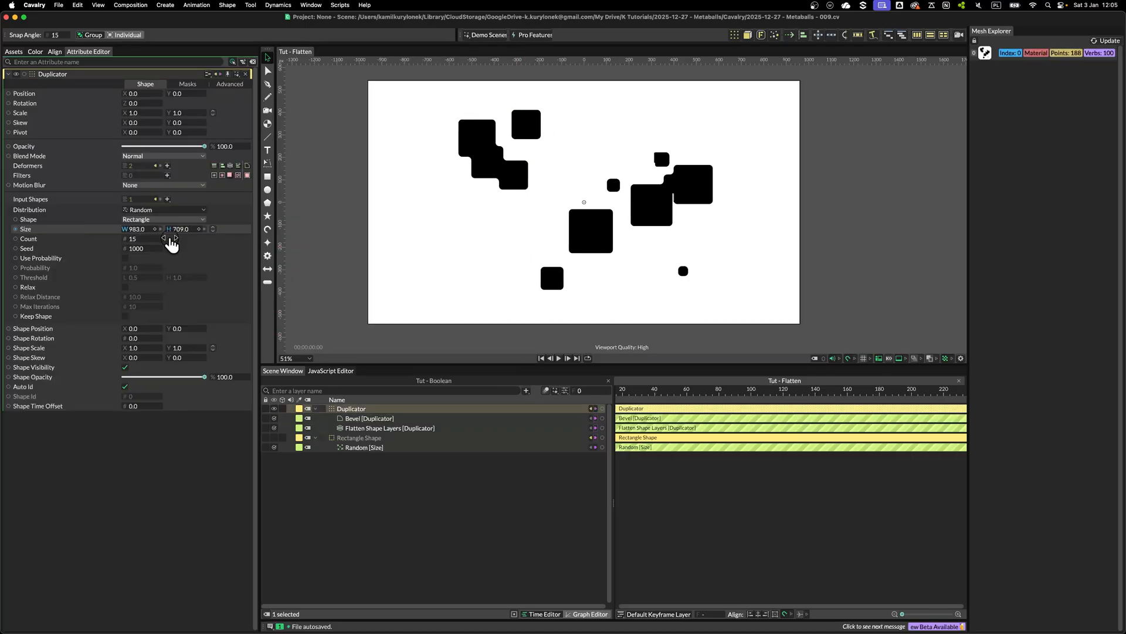
Widen the Duplicator's random distribution area to 1331 × 709
drag(166, 230, 317, 232)
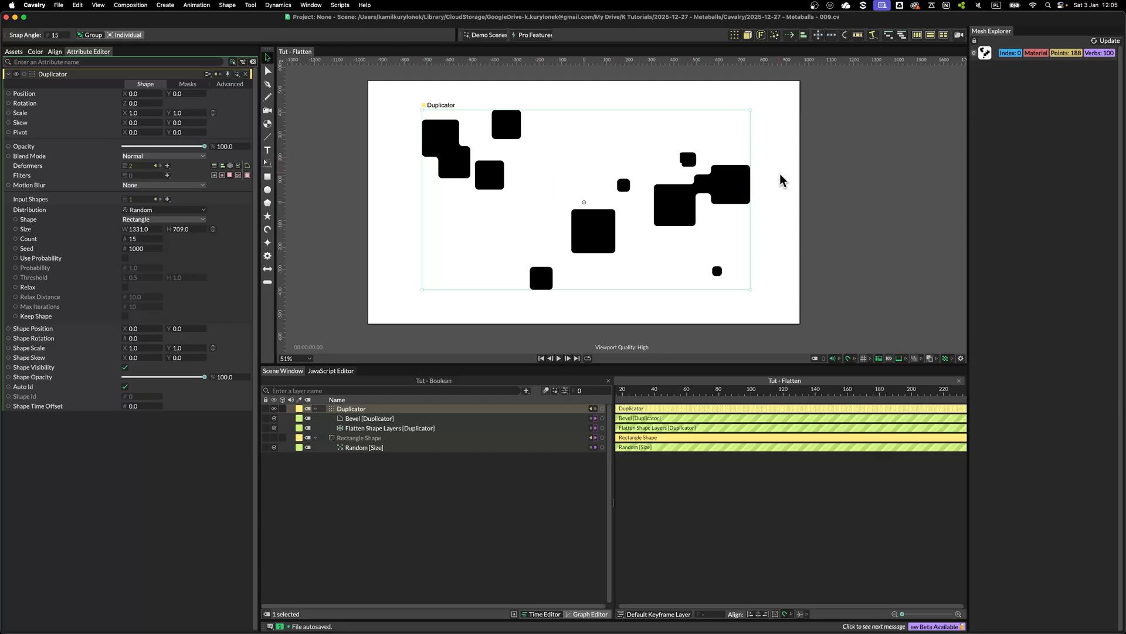
scroll(605, 139, up, 5)
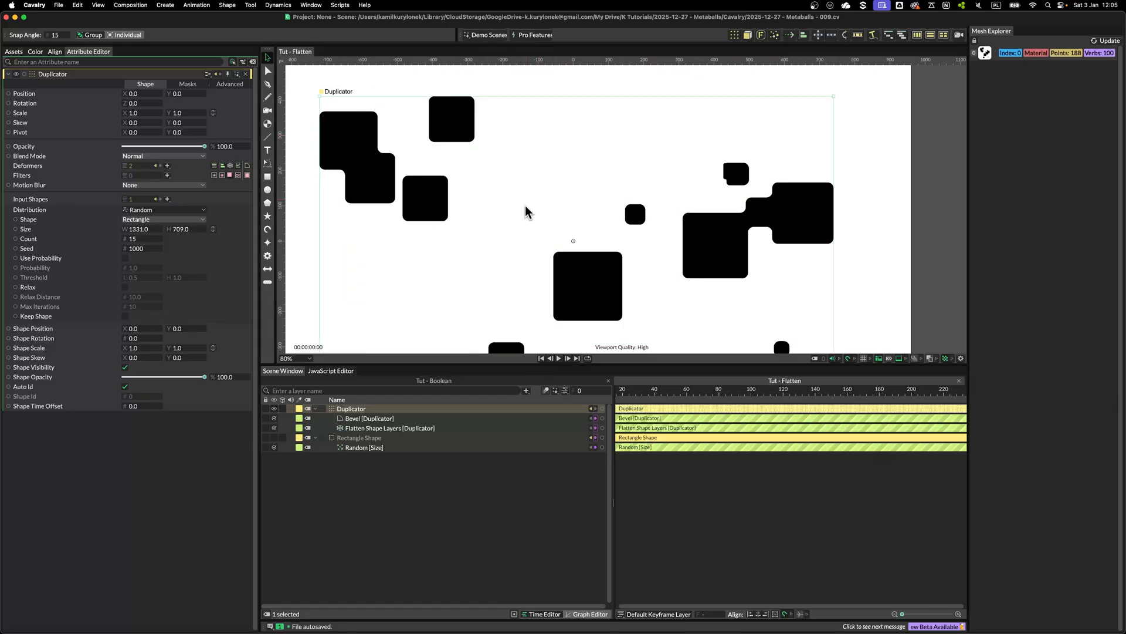
drag(427, 204, 490, 200)
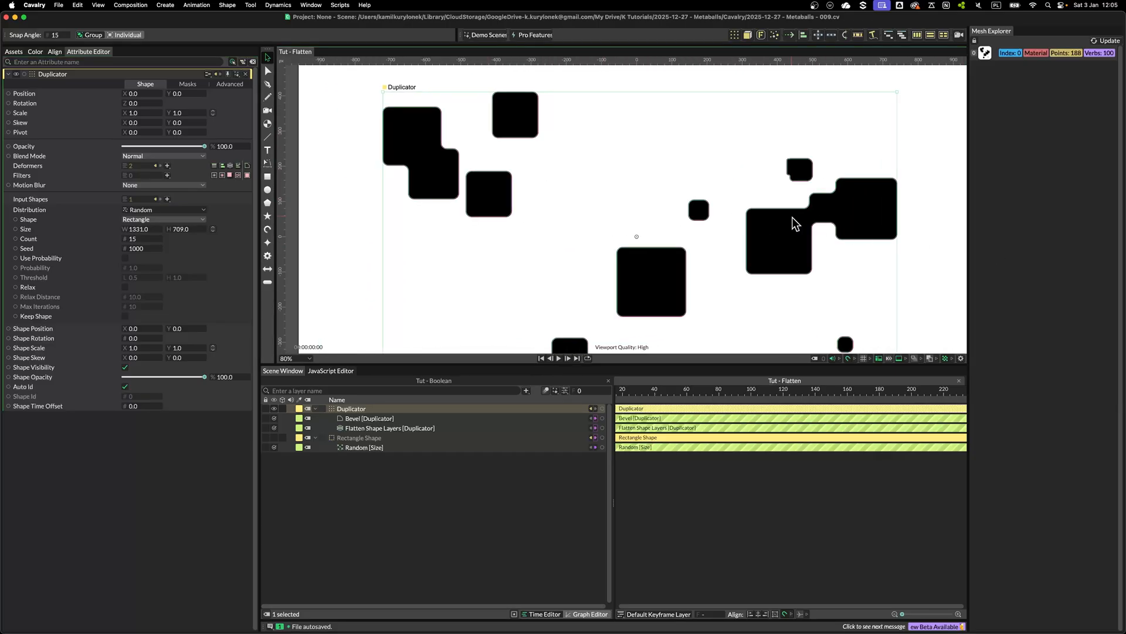
drag(782, 212, 667, 206)
scroll(667, 207, up, 7)
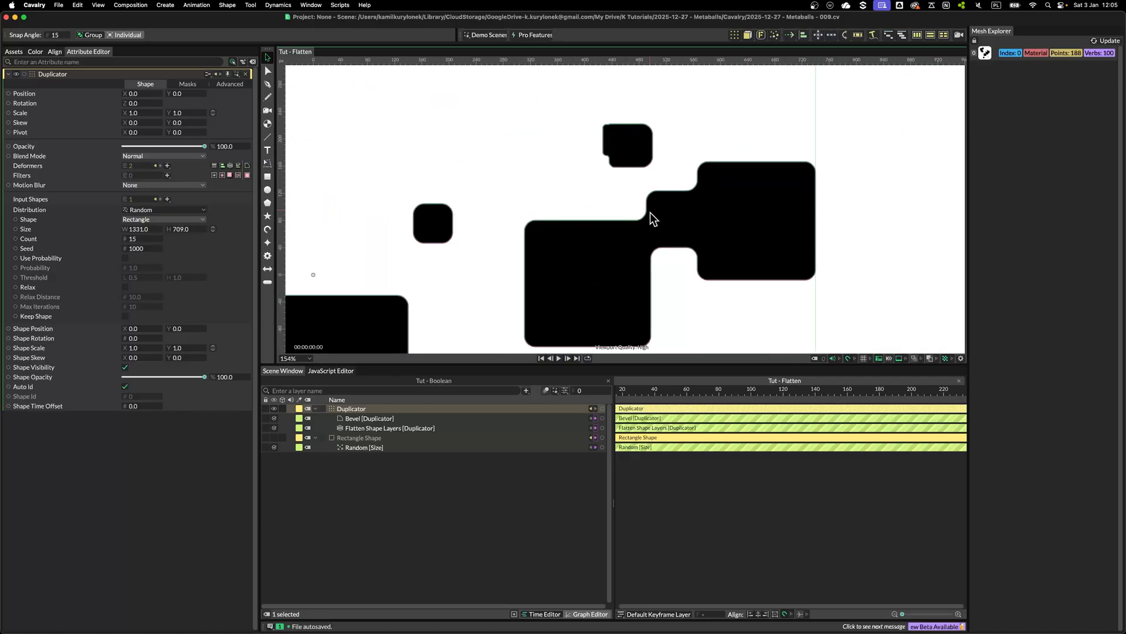
scroll(670, 242, down, 7)
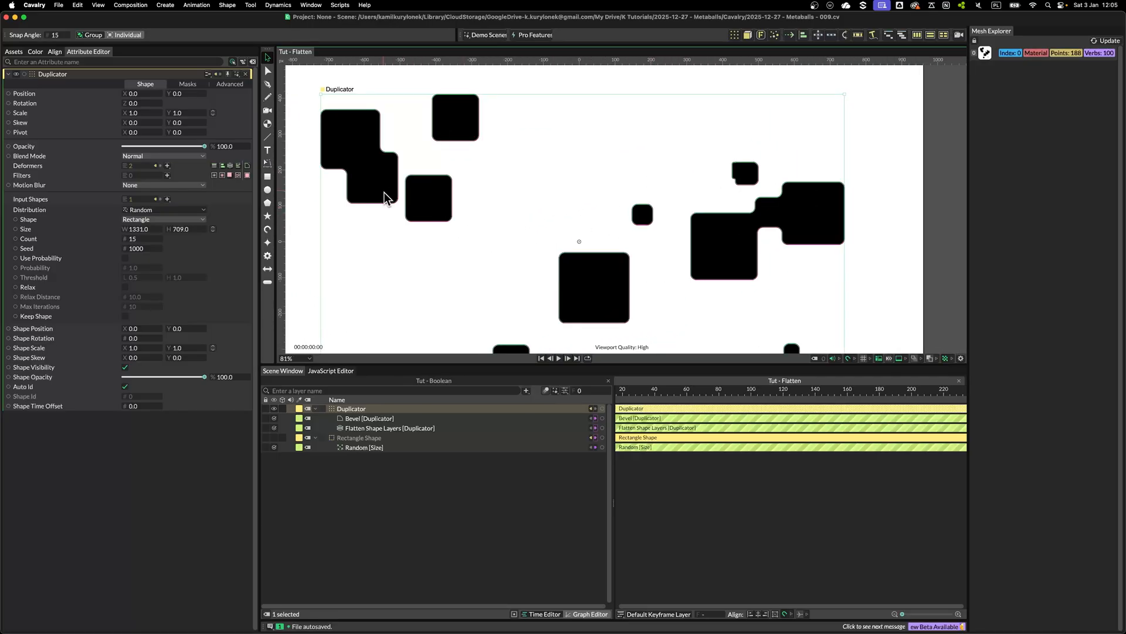
Increase the Bevel deformer's Radius to about 34
click(353, 423)
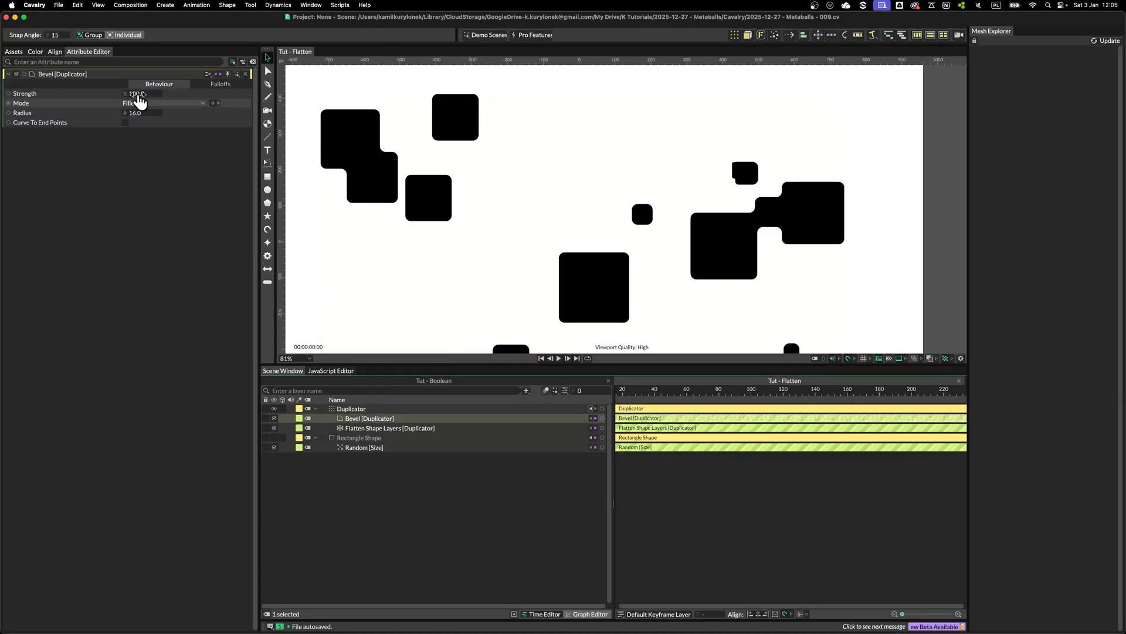
drag(138, 115, 148, 113)
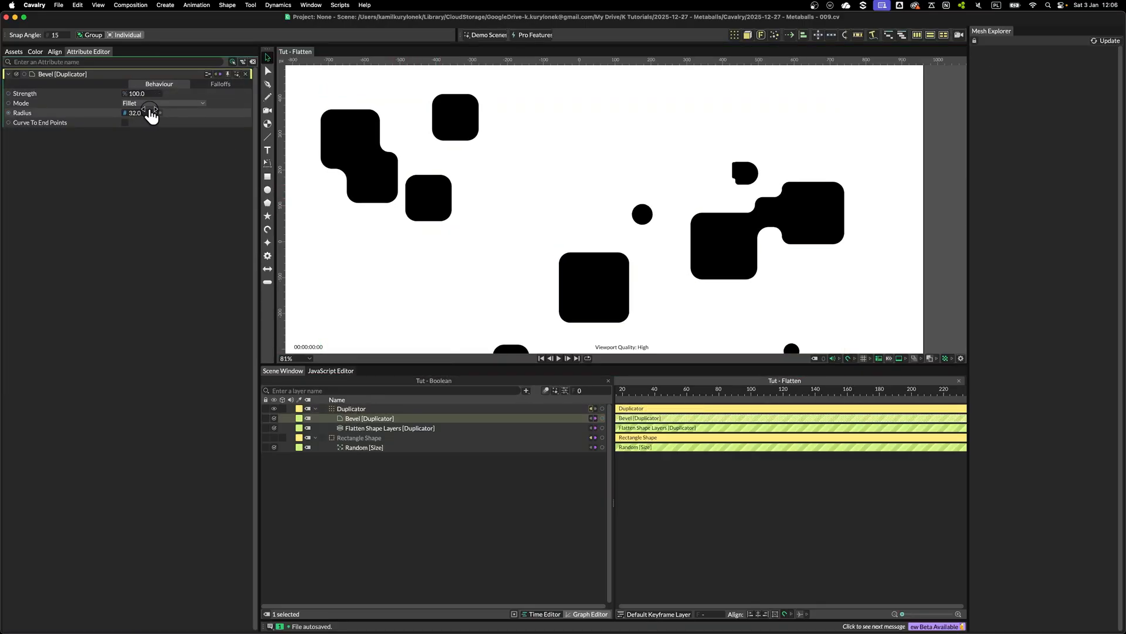
scroll(586, 261, down, 2)
drag(586, 261, 601, 217)
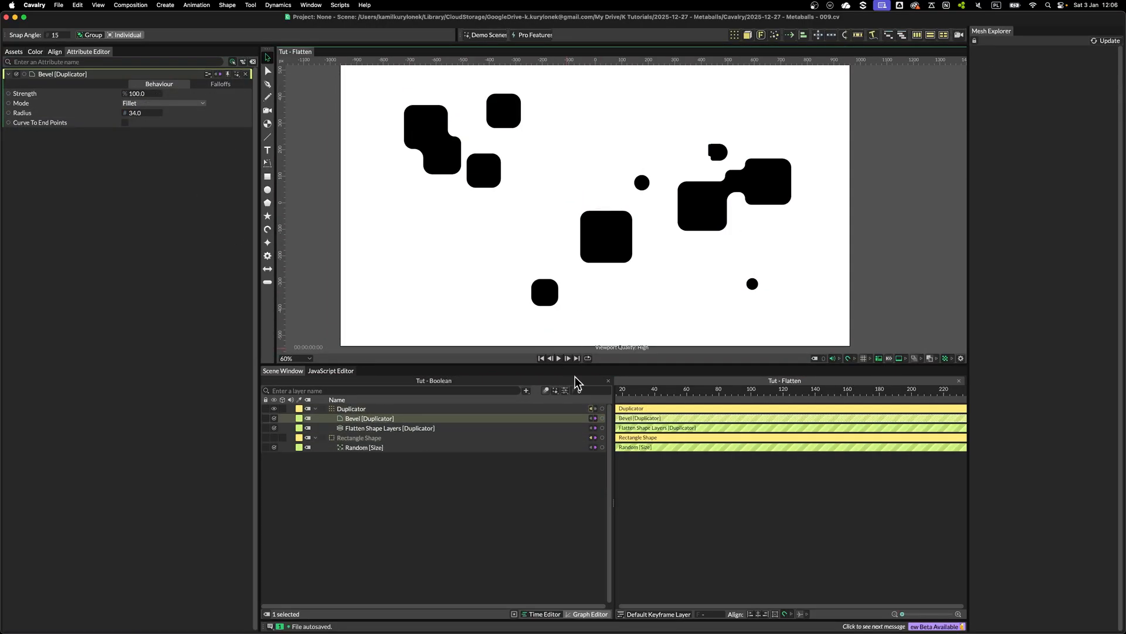
Delete the Bevel deformer from the Duplicator after comparing with the Boolean composition
click(418, 381)
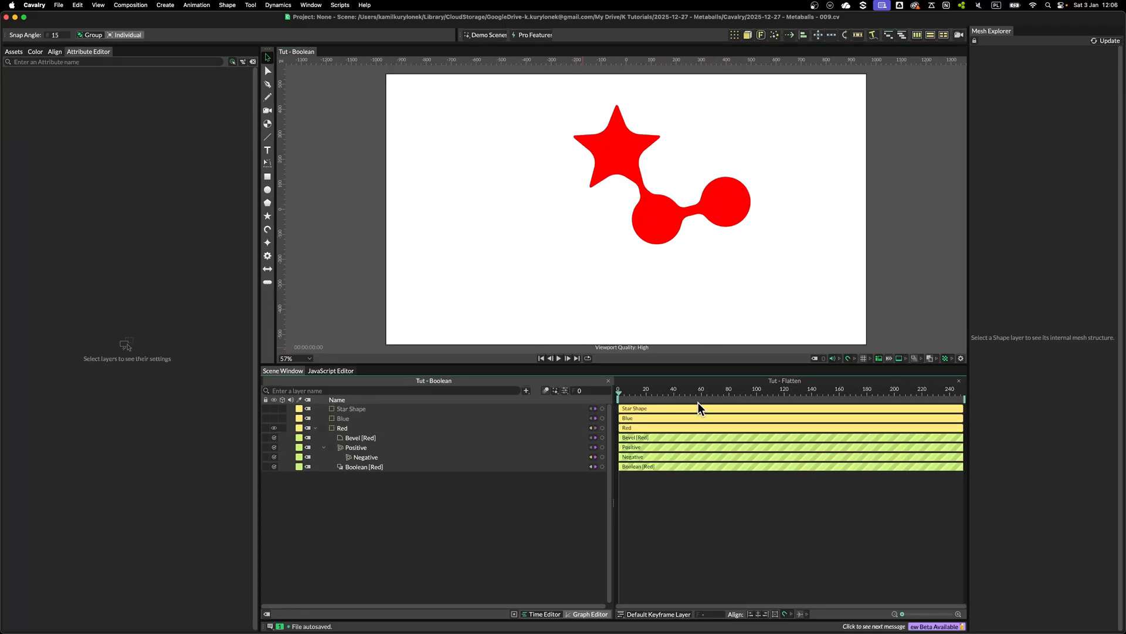
click(780, 380)
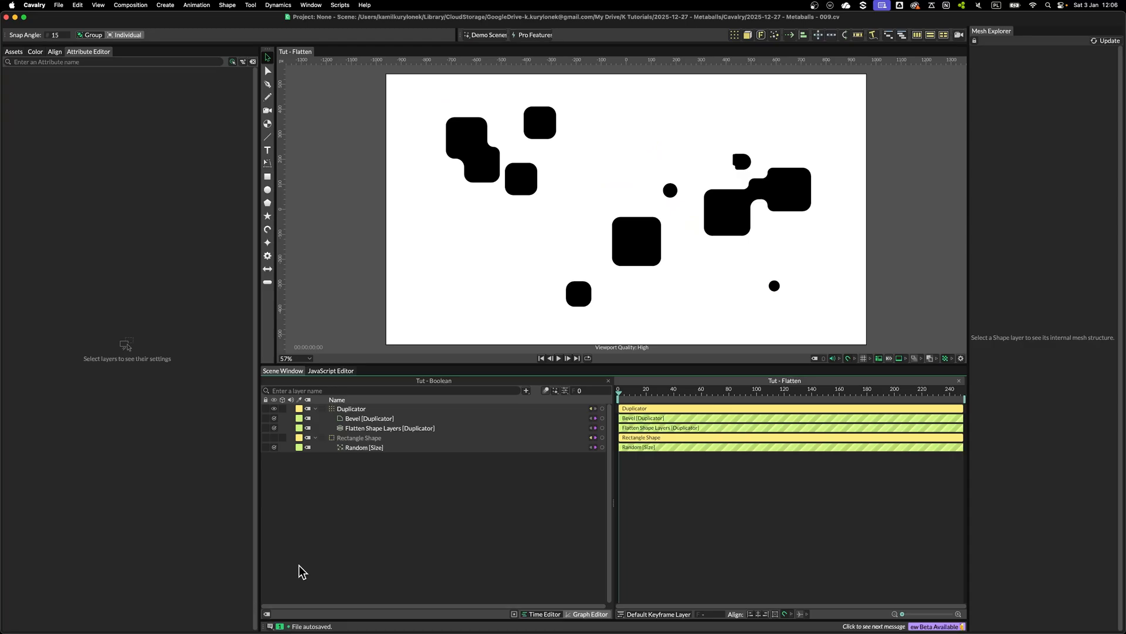
click(382, 419)
key(BackSpace)
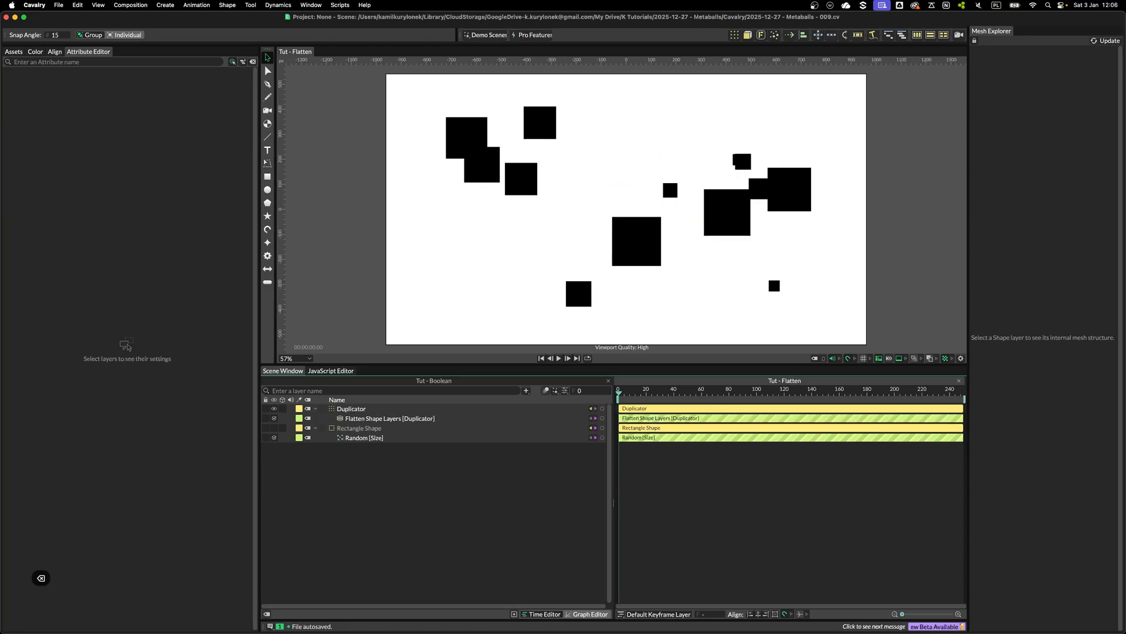
Add two Path Offset deformers to the Duplicator
click(350, 409)
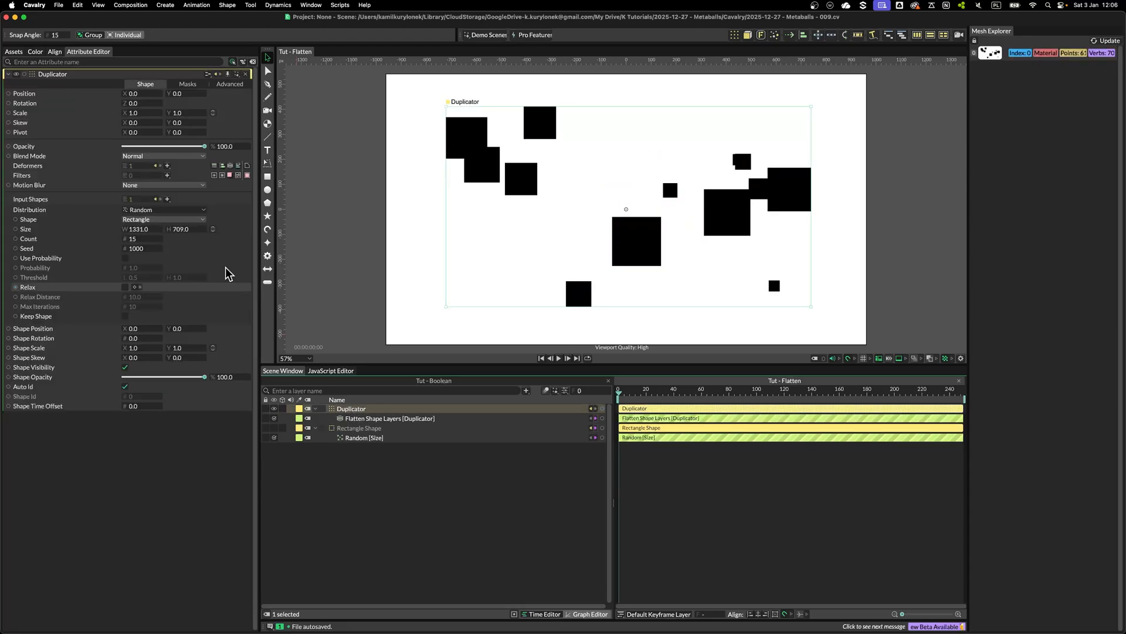
click(168, 165)
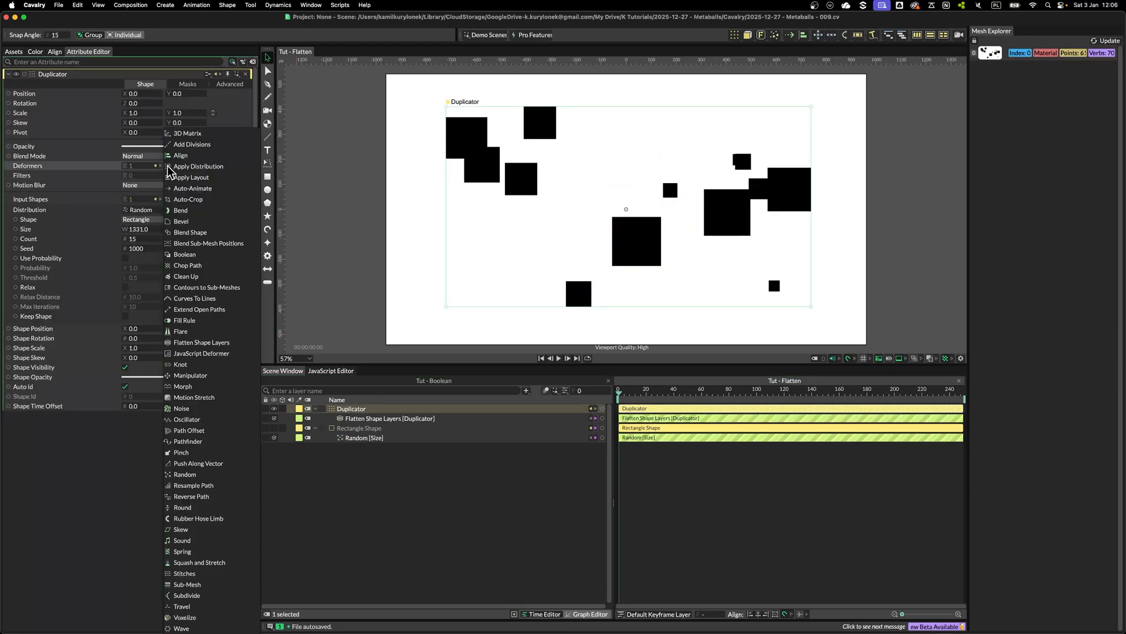
click(193, 431)
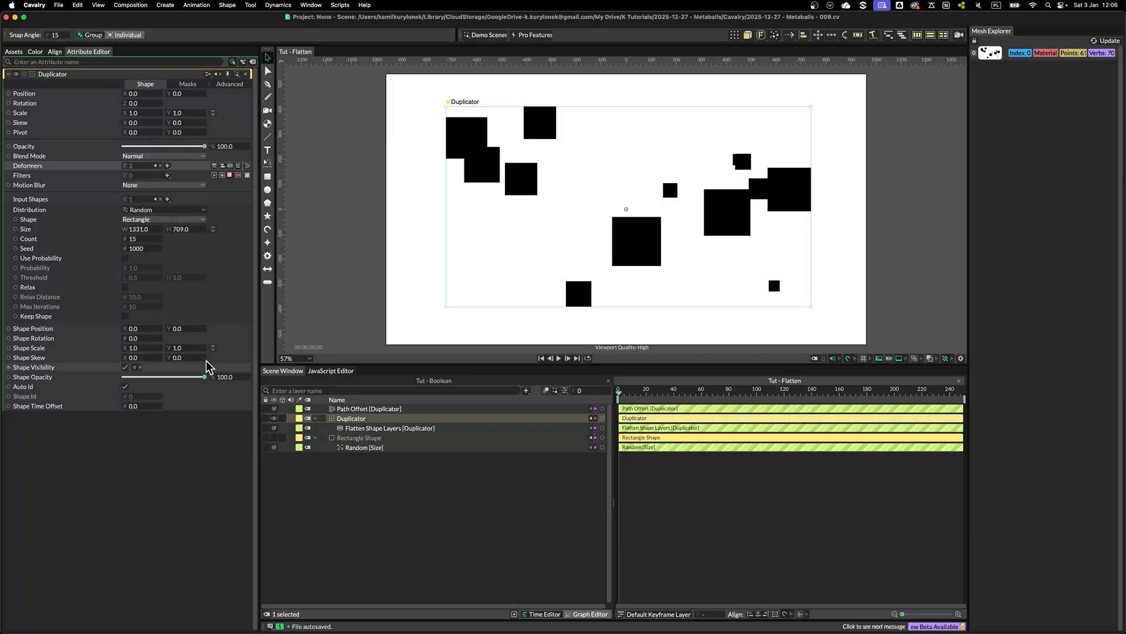
click(167, 166)
click(194, 431)
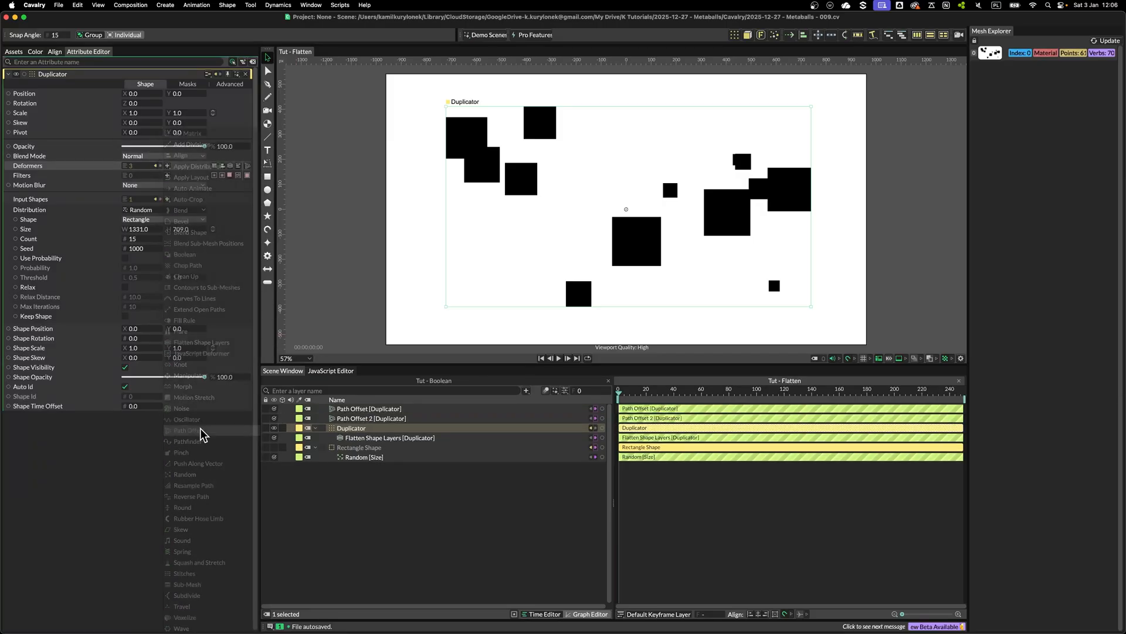
Rename the two Path Offset deformers as Positive and Negative
click(370, 408)
key(Return)
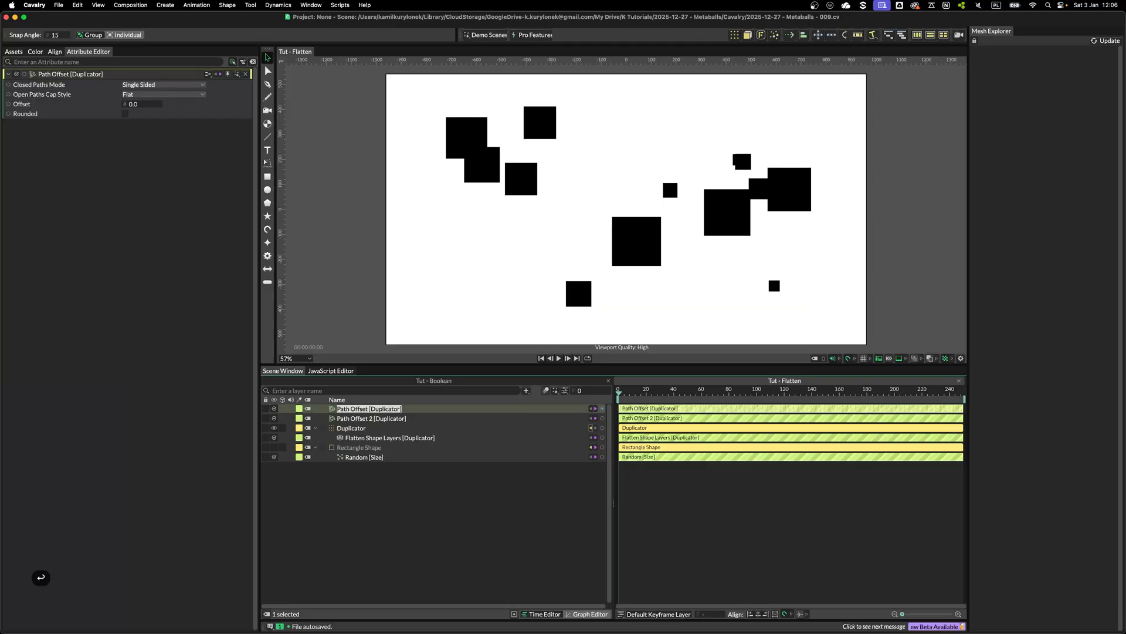
text(Positive)
key(Return)
click(381, 419)
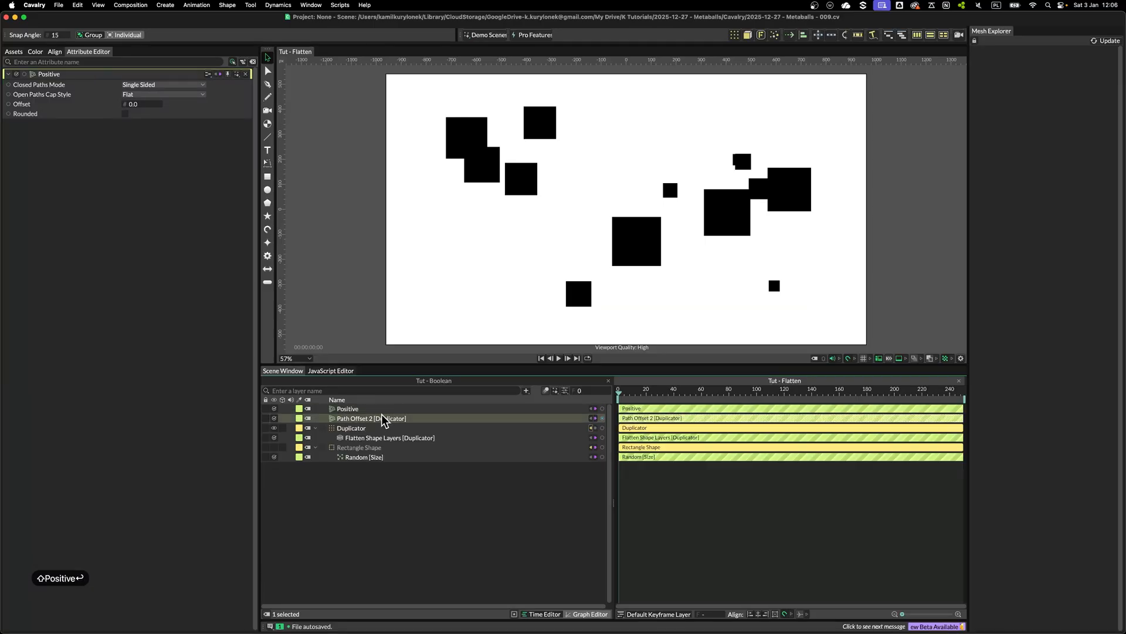
key(Return)
text(Negative)
key(Return)
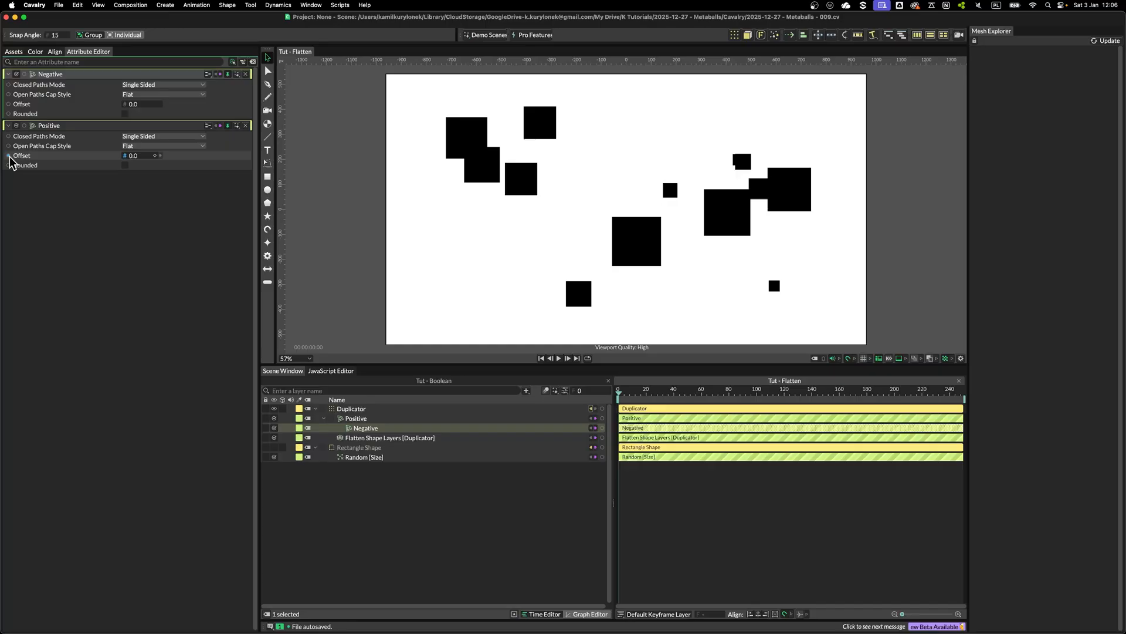
Connect Positive's Offset to Negative's Offset and give Negative's Offset the expression value * -1
drag(8, 155, 139, 105)
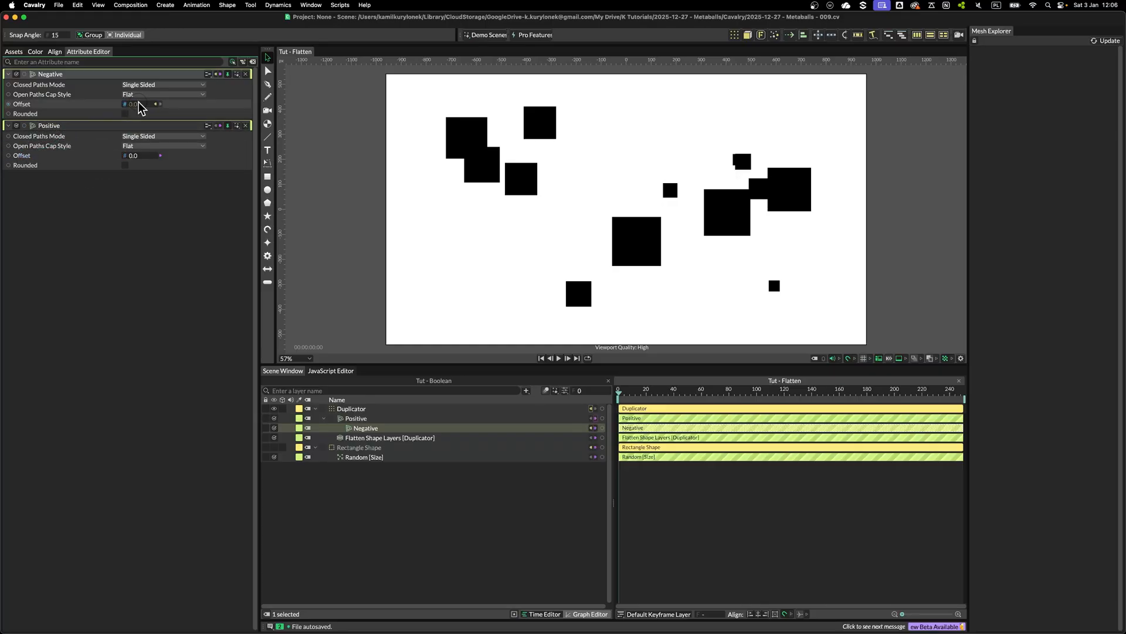
right_click(106, 105)
click(135, 130)
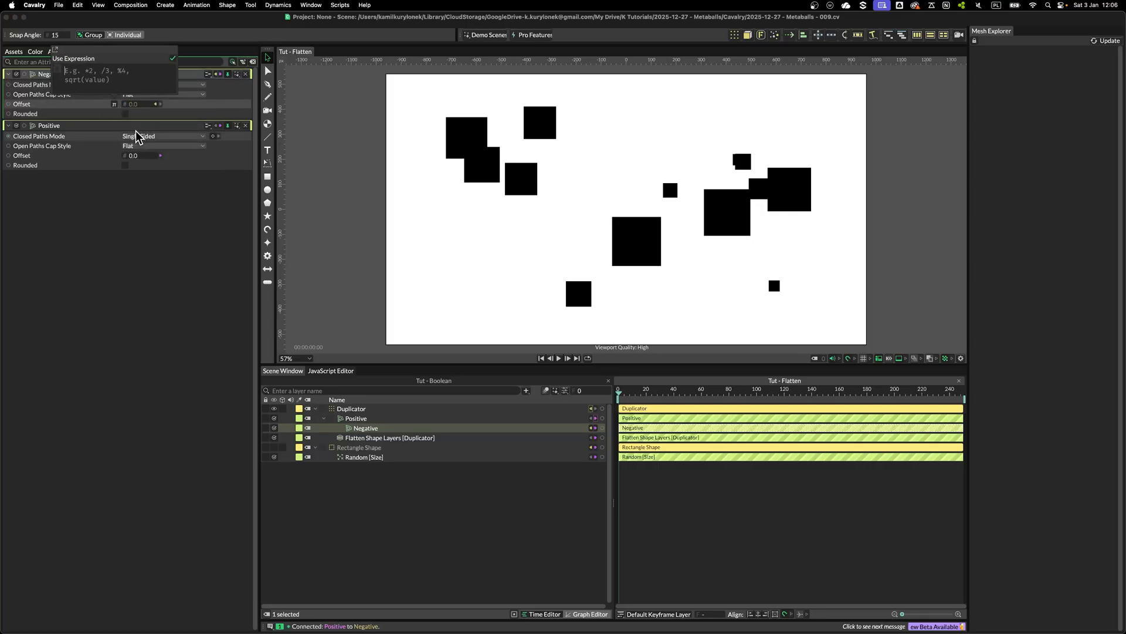
text(value *)
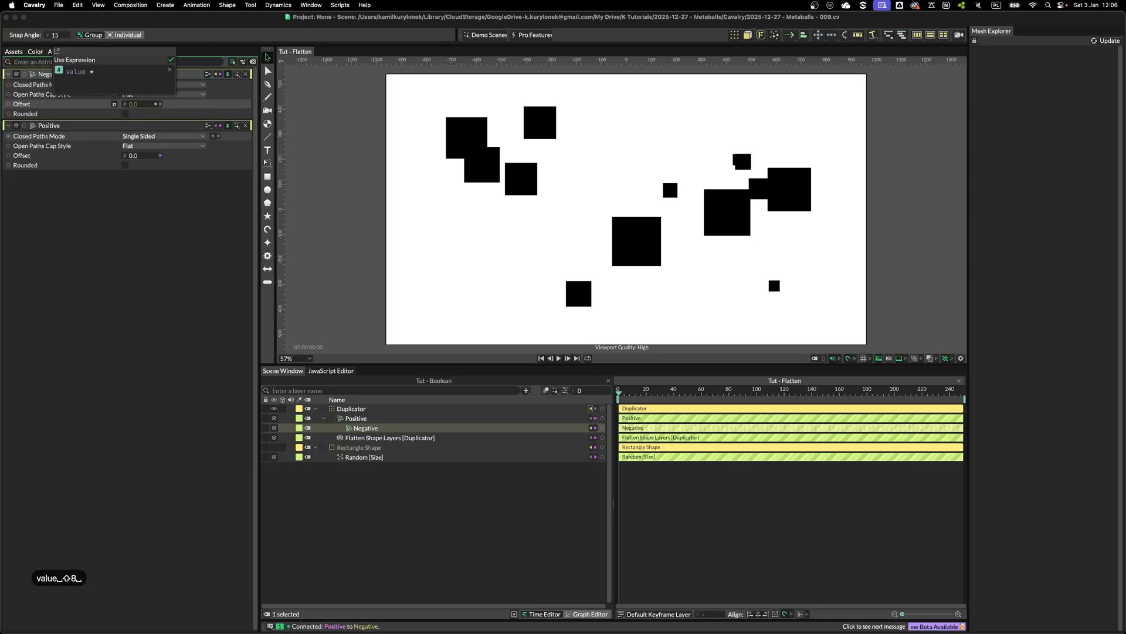
text( -1;)
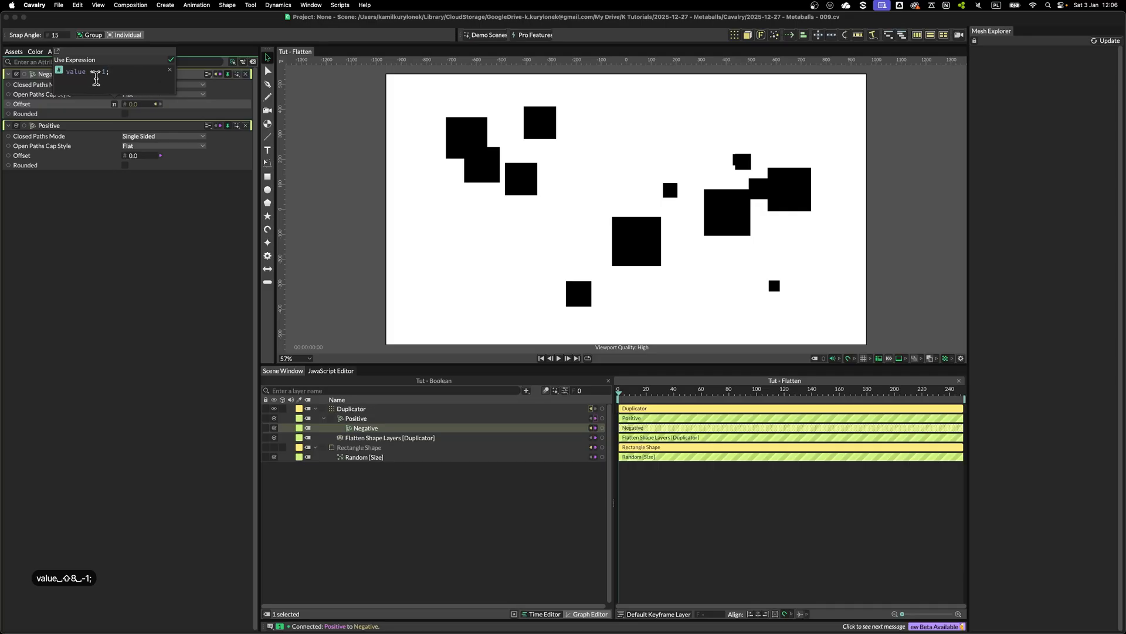
click(169, 250)
Set the Positive path offset to 25
drag(159, 157, 160, 157)
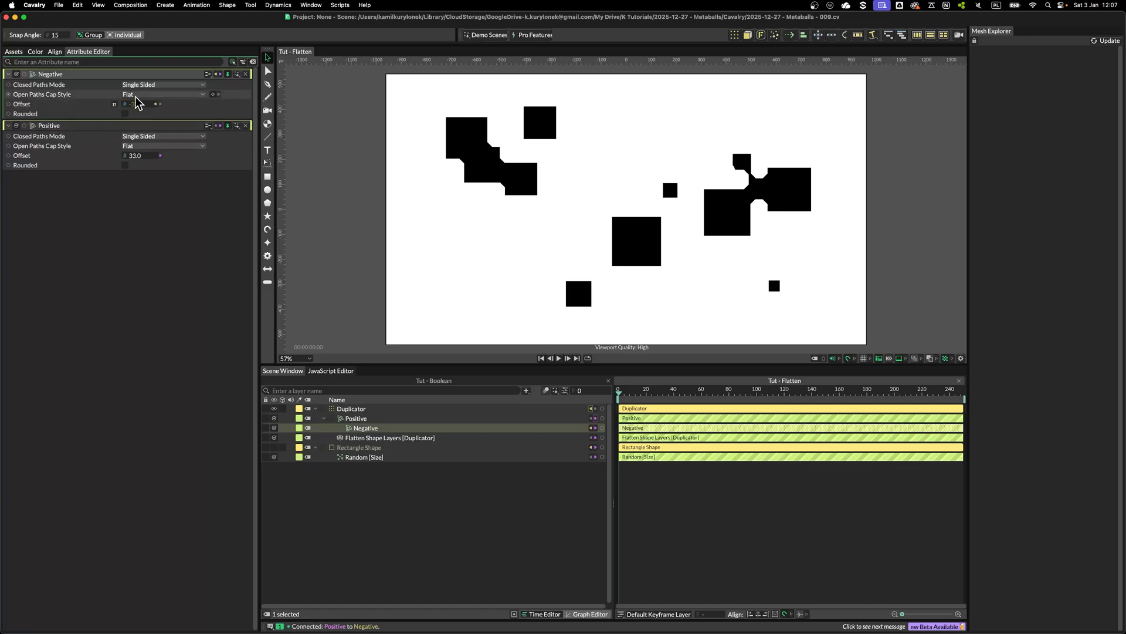
click(136, 155)
text(2)
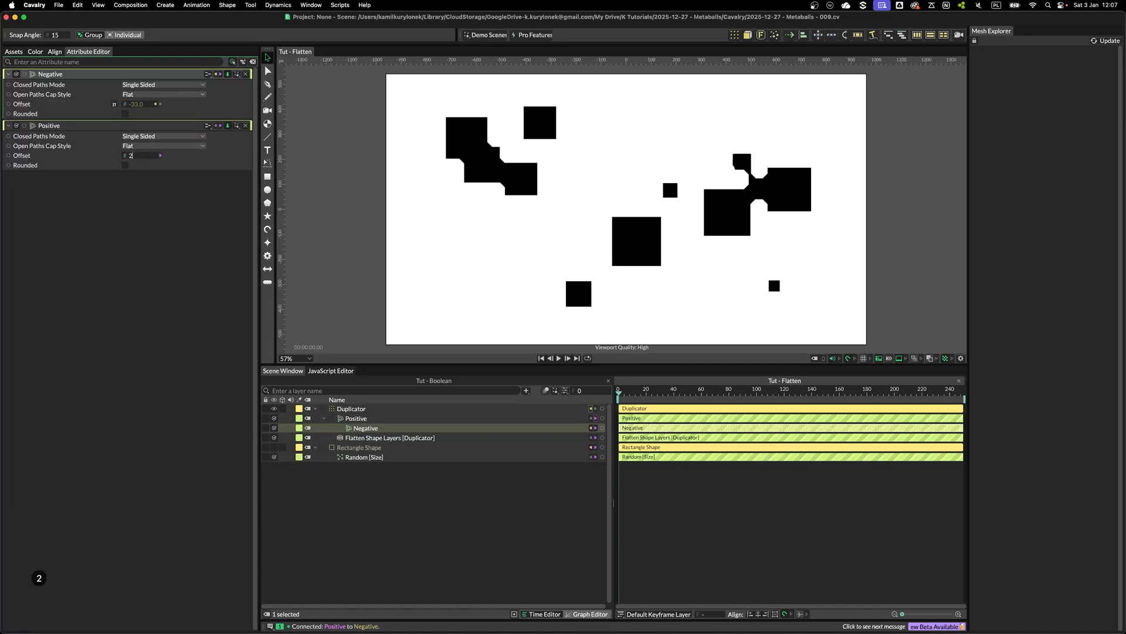
text(5)
click(771, 195)
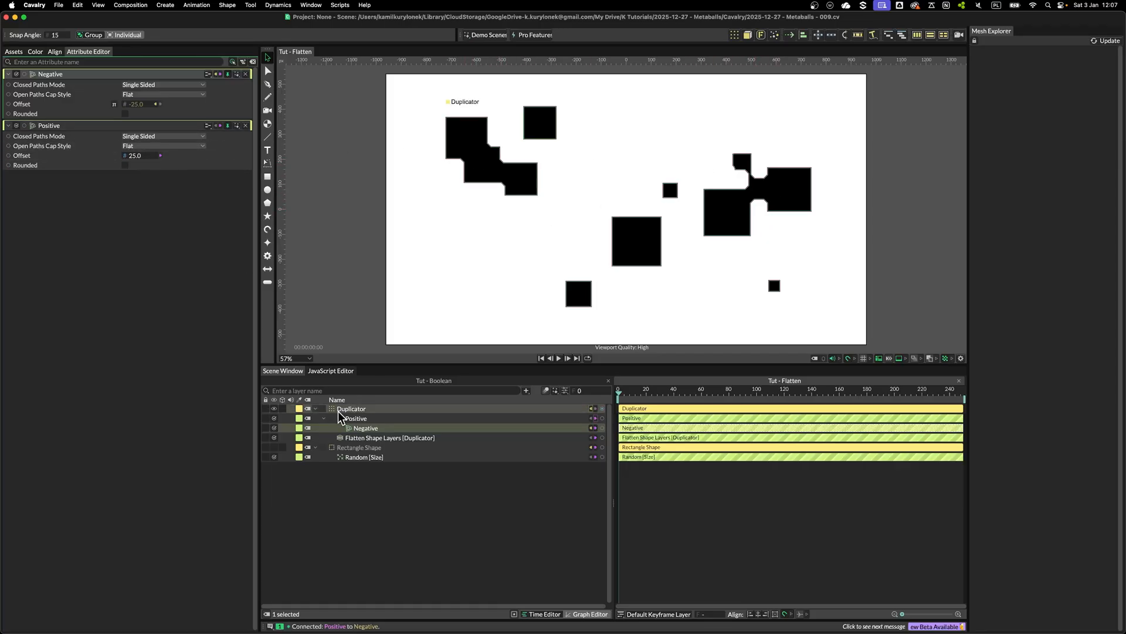
Add a Bevel deformer to the Duplicator
click(355, 409)
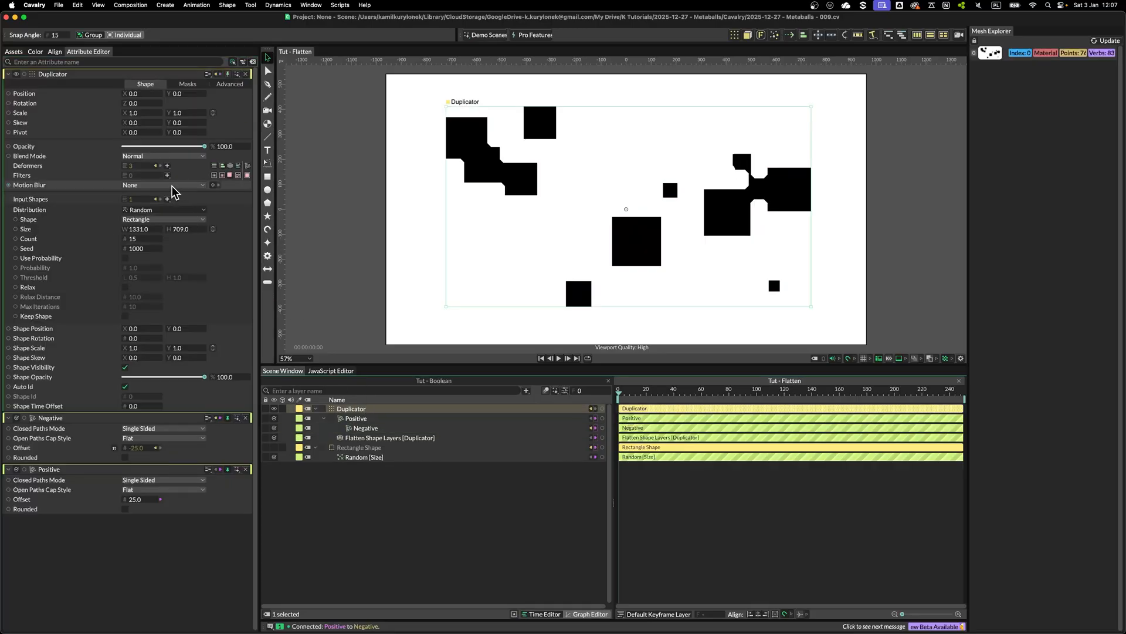
click(168, 166)
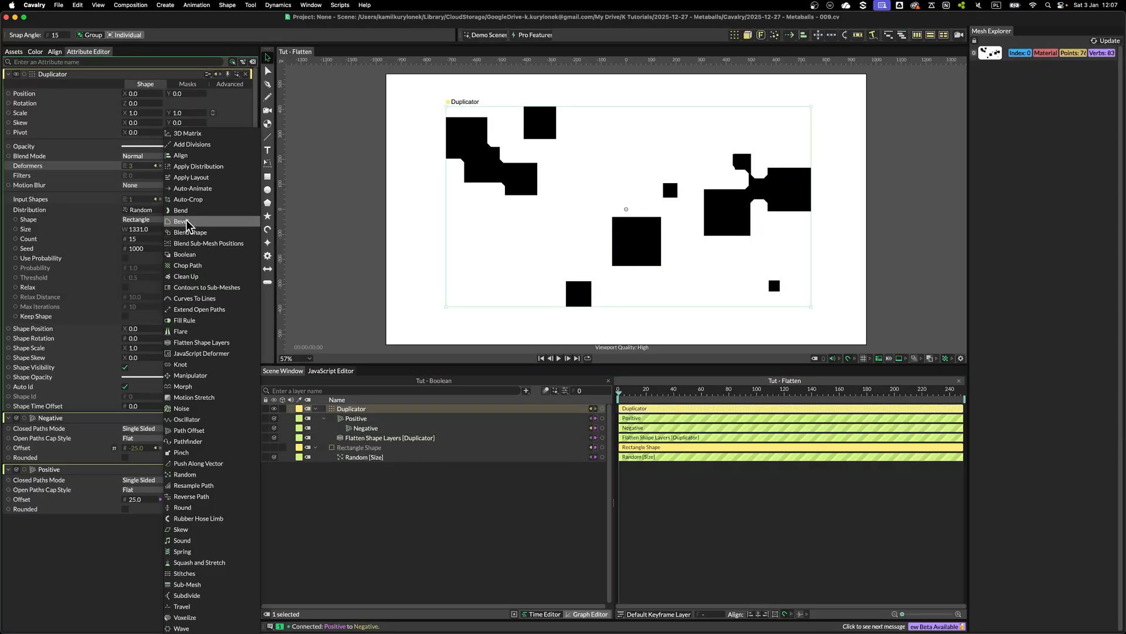
click(181, 222)
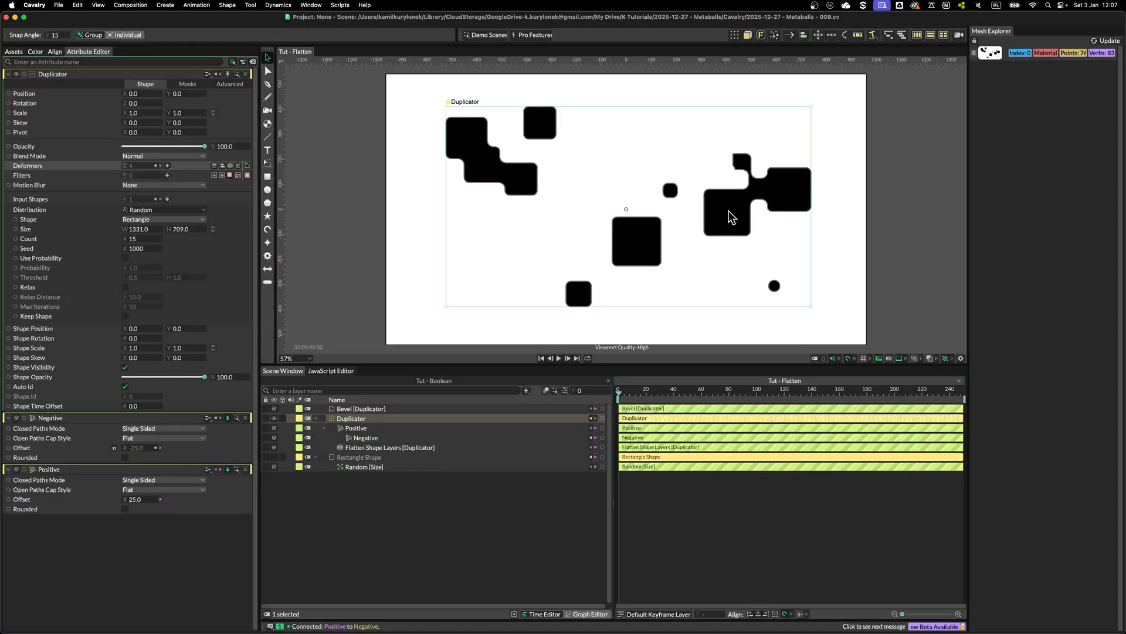
click(352, 409)
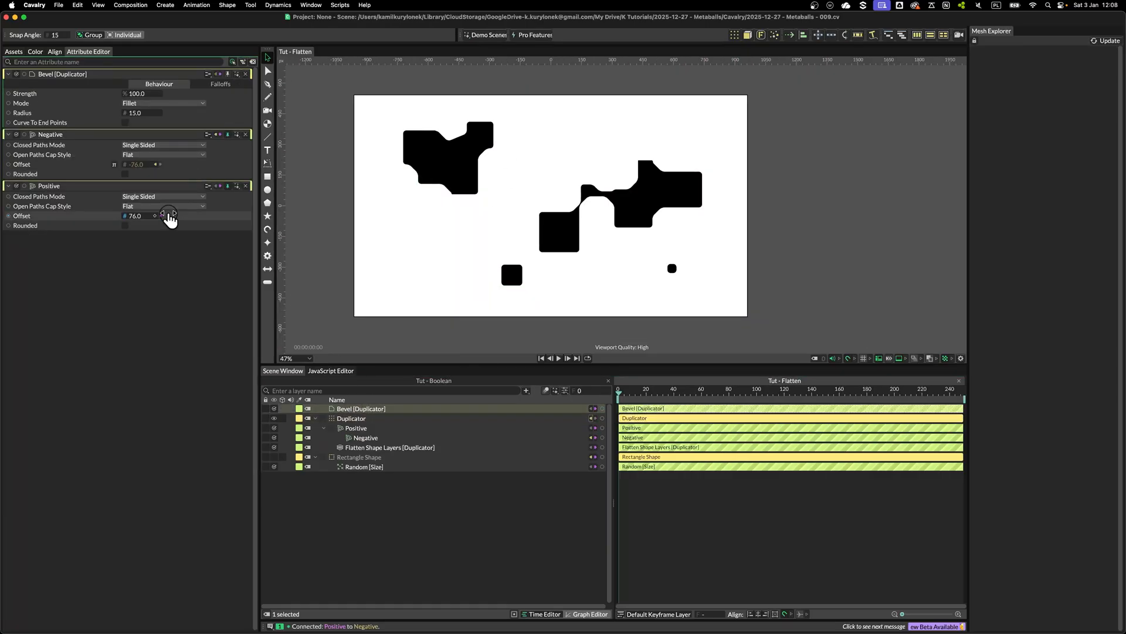
Set the Positive path offset to 90
drag(168, 221, 164, 219)
scroll(629, 194, up, 3)
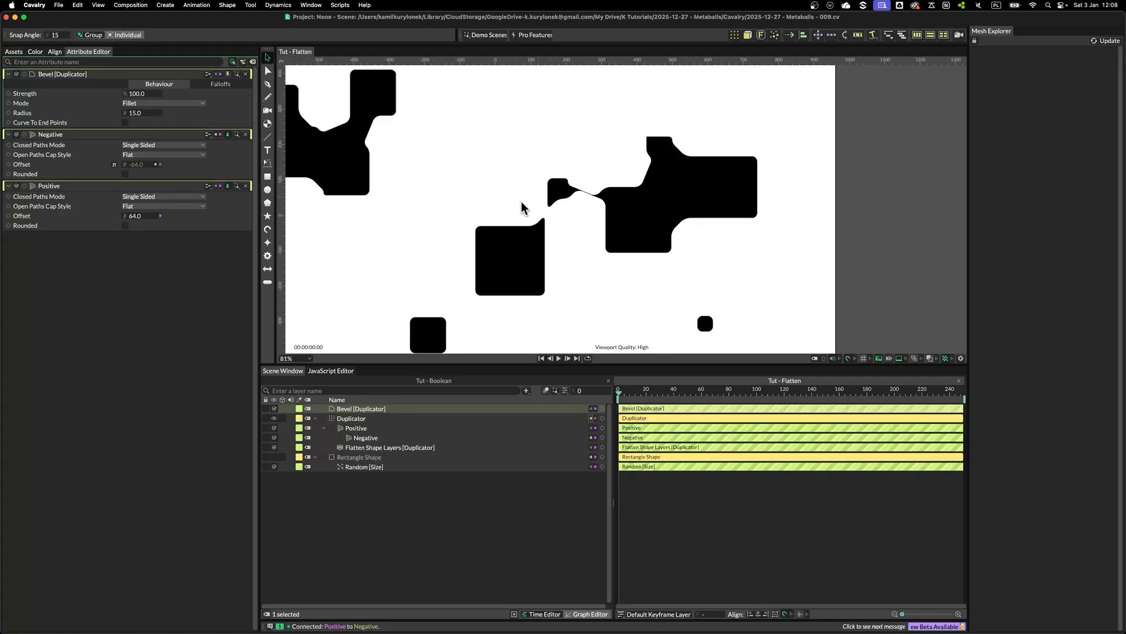
drag(151, 219, 147, 219)
click(146, 217)
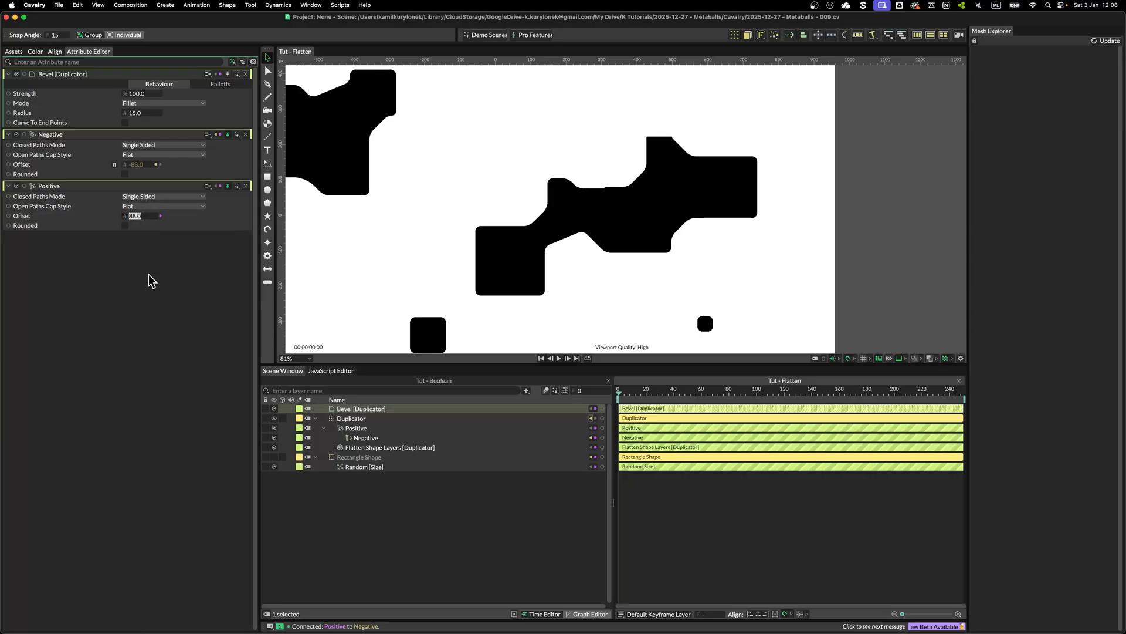
text(90)
key(Return)
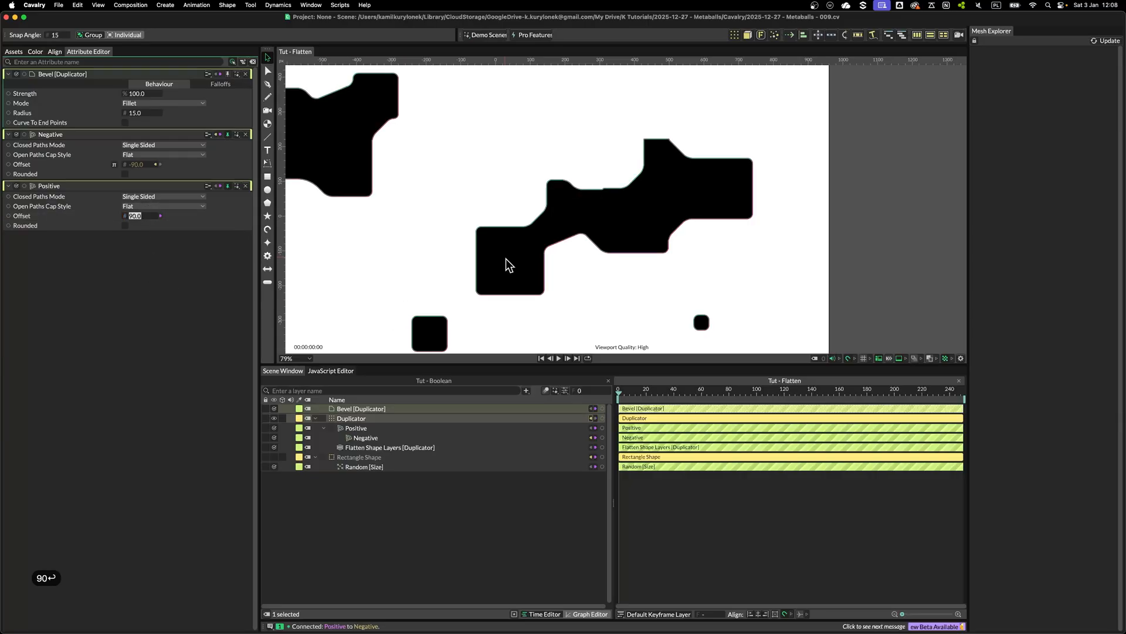
Add a Subdivide deformer to the Duplicator
scroll(506, 262, down, 3)
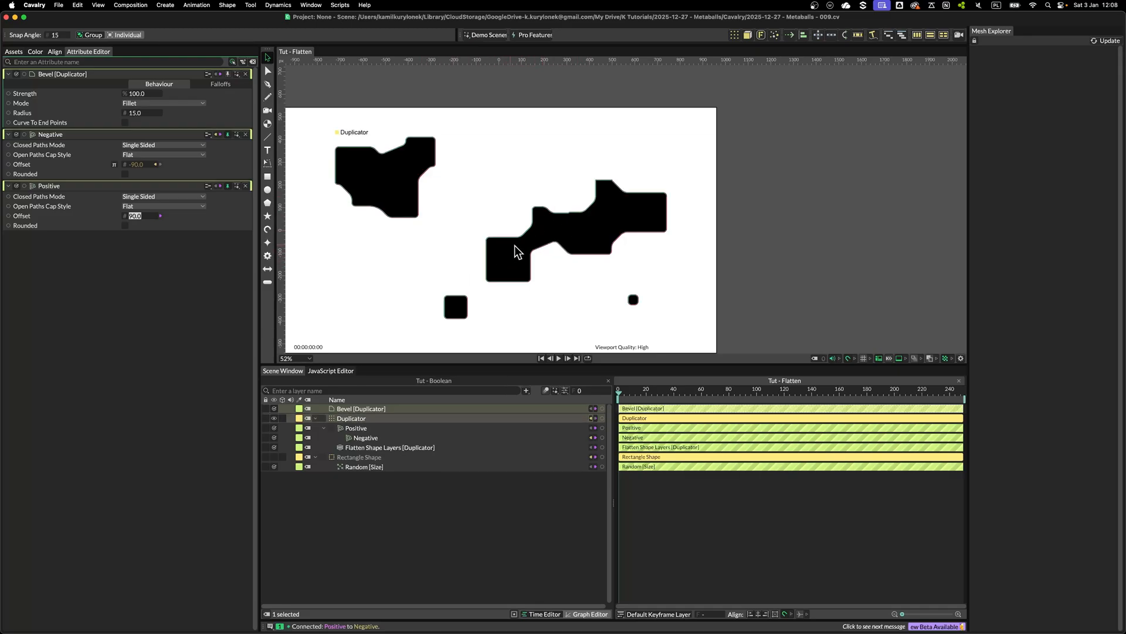
click(536, 258)
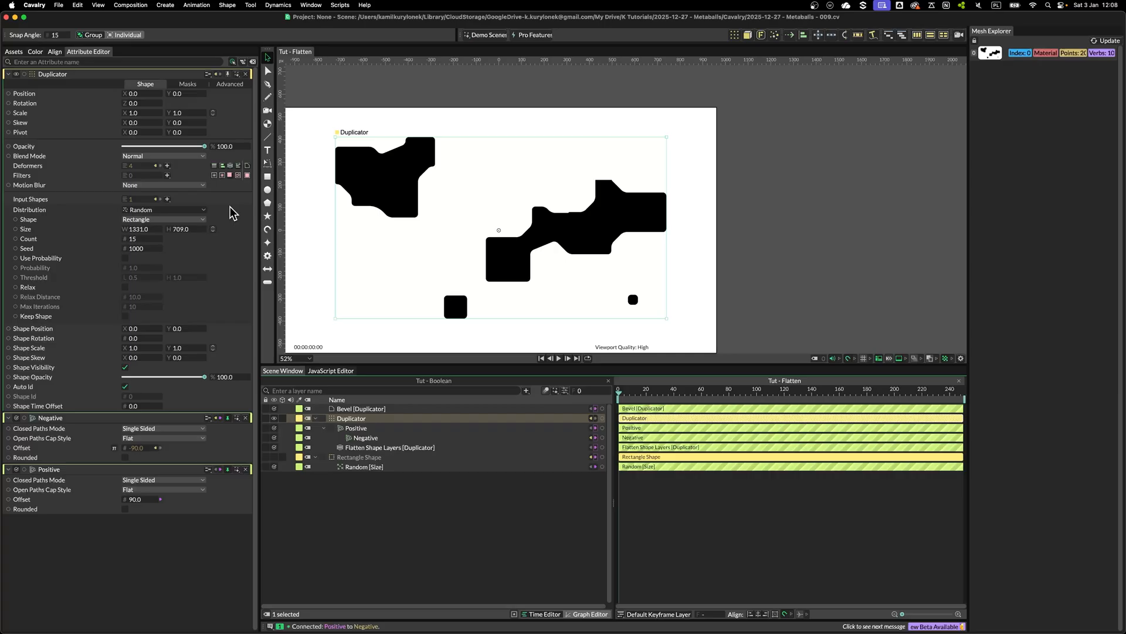
click(168, 166)
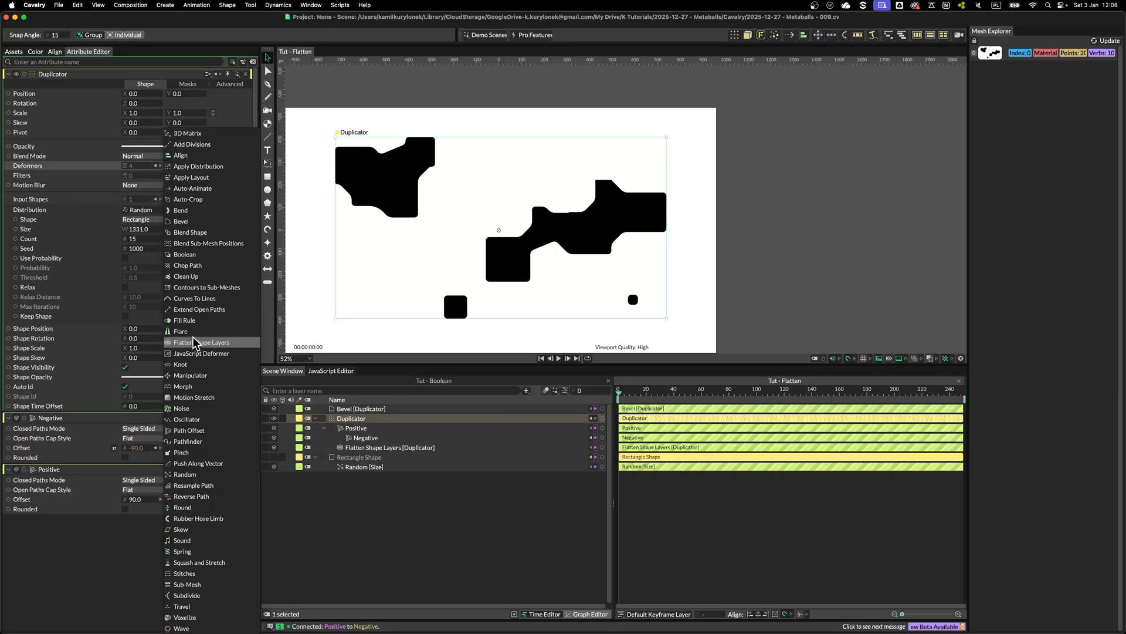
click(187, 596)
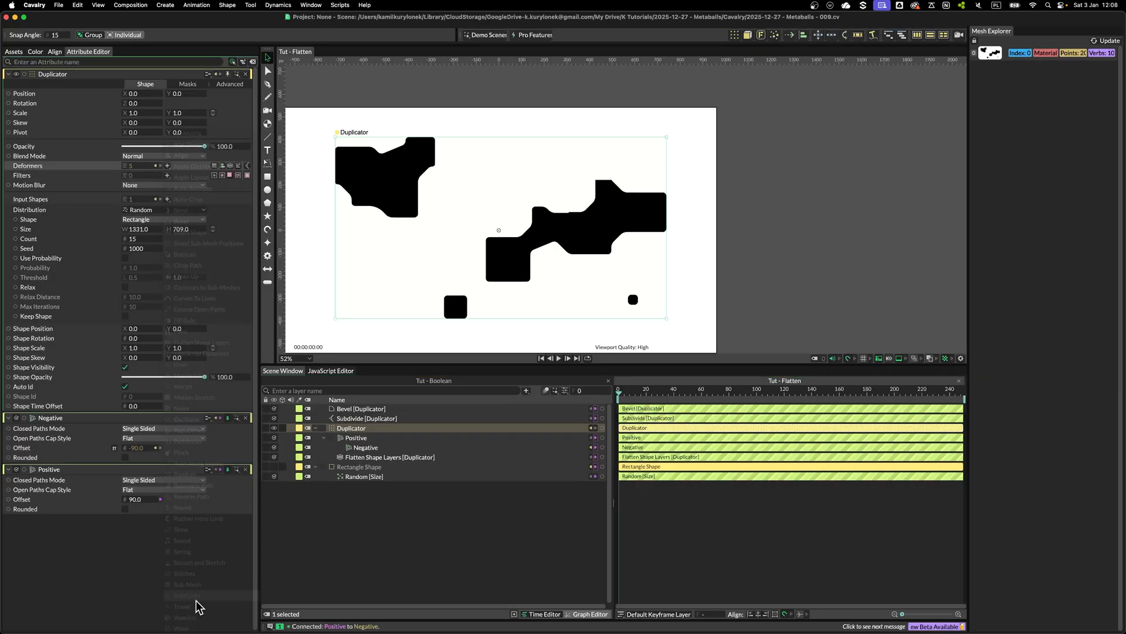
Reorder the Duplicator's deformers so Subdivide sits before the Bevel
click(214, 166)
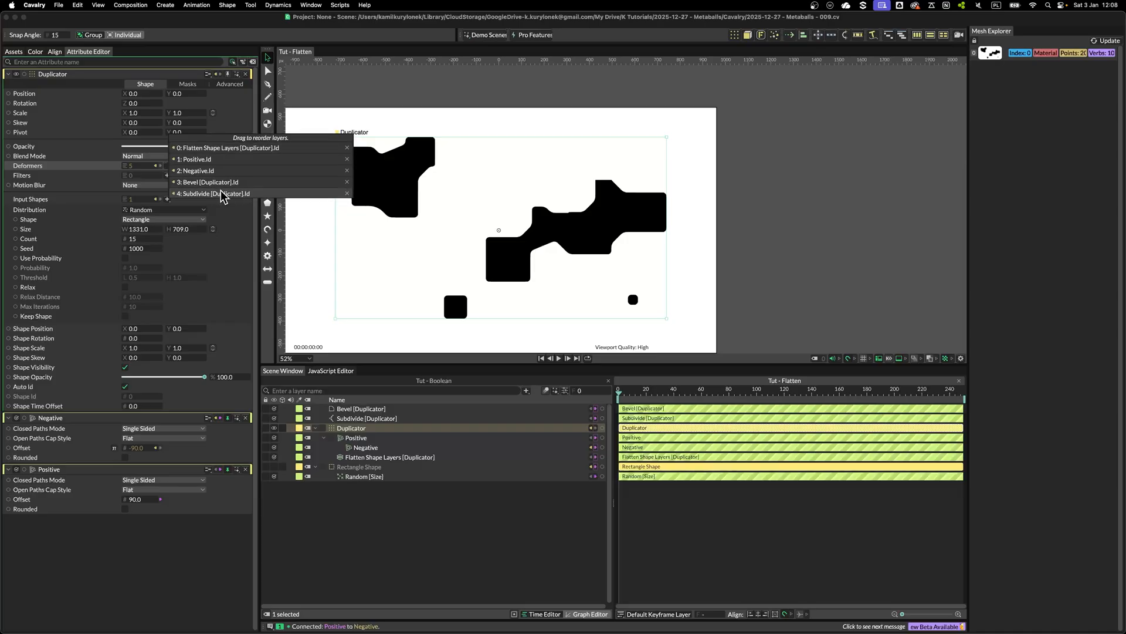
drag(212, 194, 213, 180)
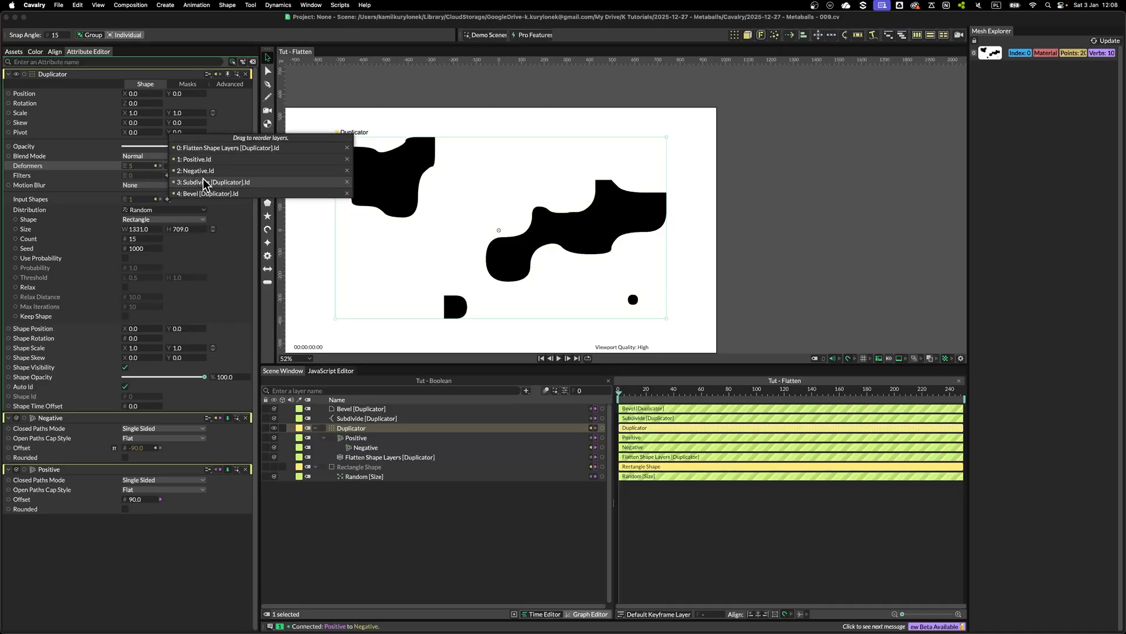
click(420, 262)
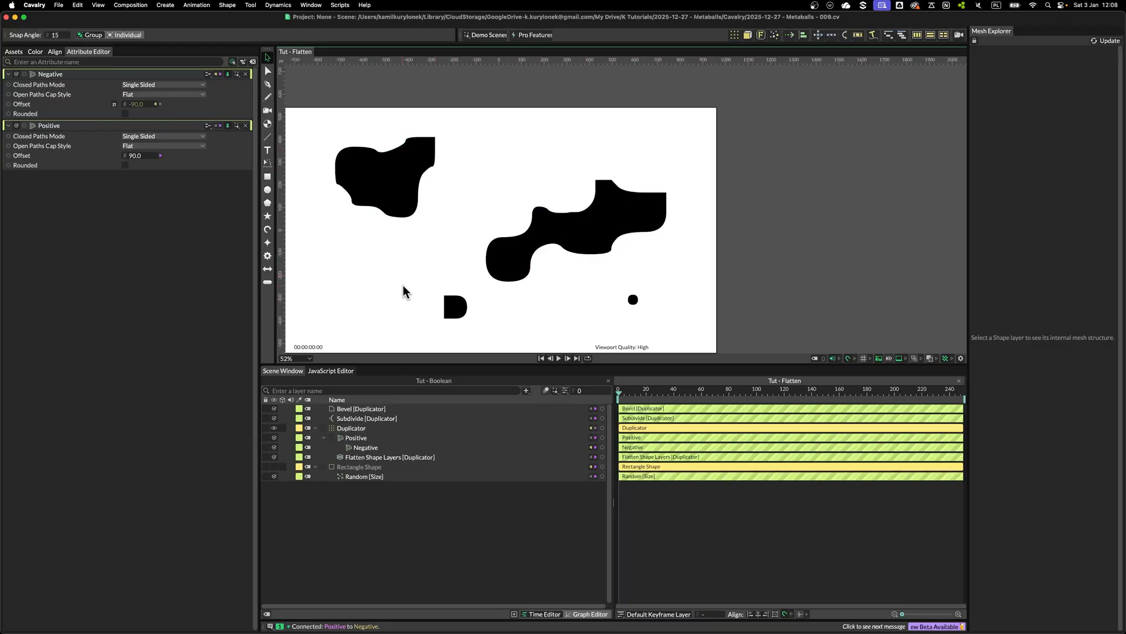
Open the empty Tut - Letter composition
click(156, 166)
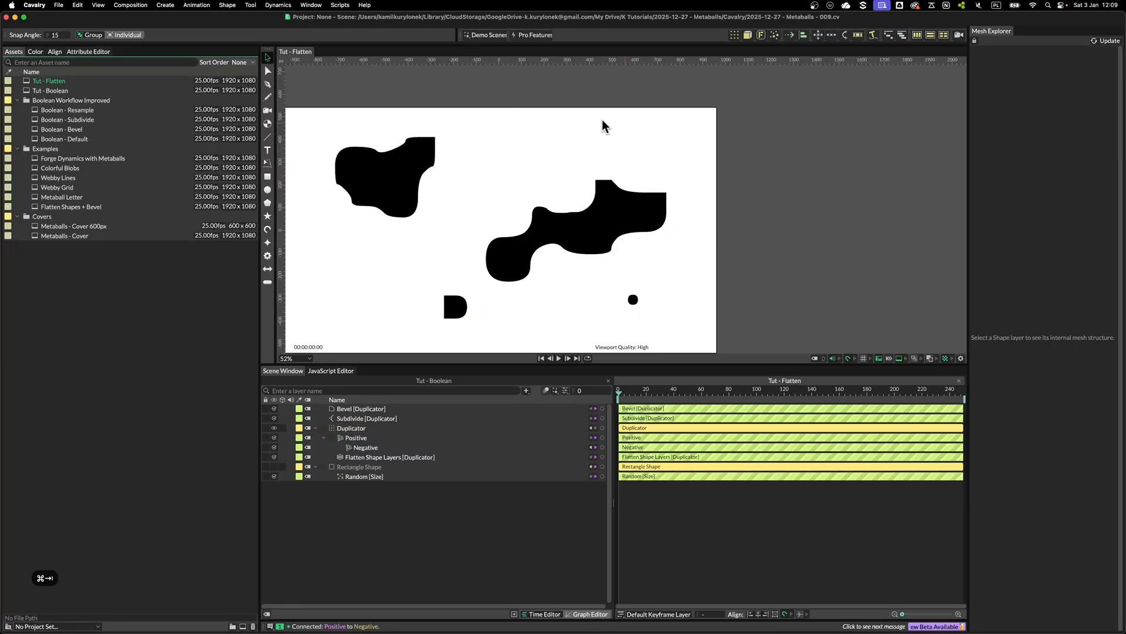
drag(499, 223, 594, 216)
scroll(508, 269, down, 1)
drag(505, 272, 522, 237)
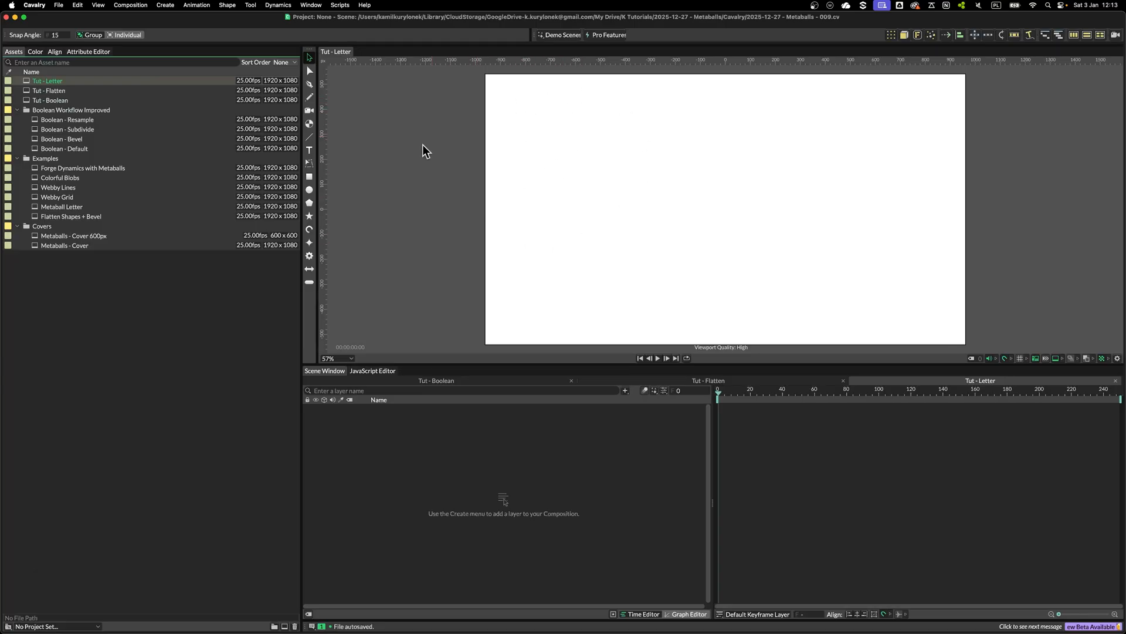
Create a rectangle shape and set its size to 10 by 50
click(309, 176)
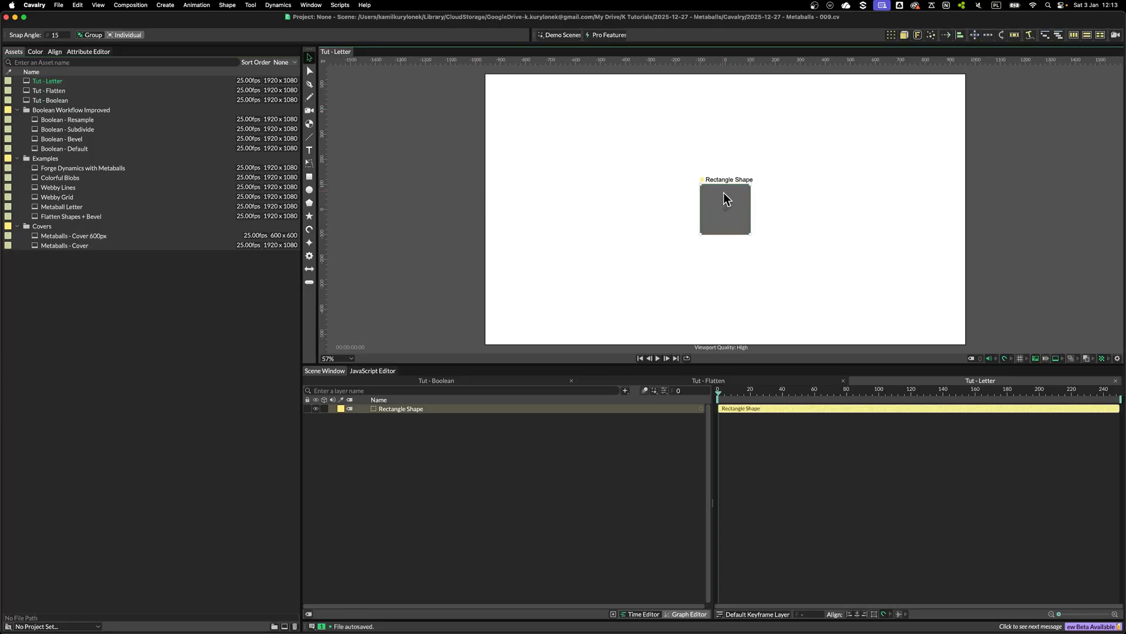
click(100, 51)
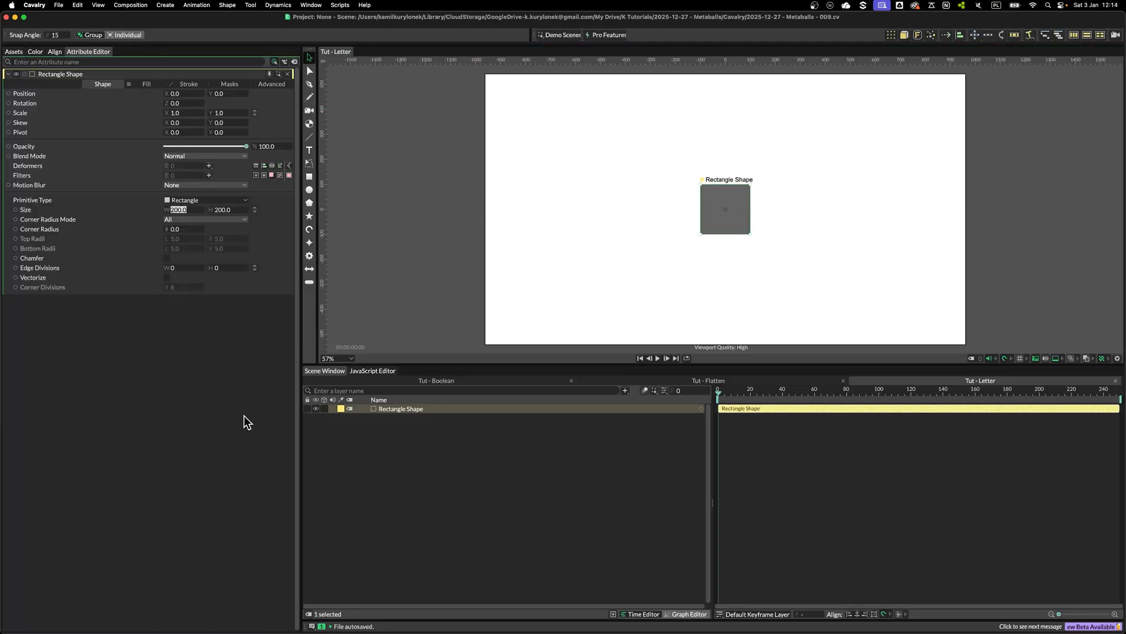
text(10)
key(Tab)
text(50)
key(Return)
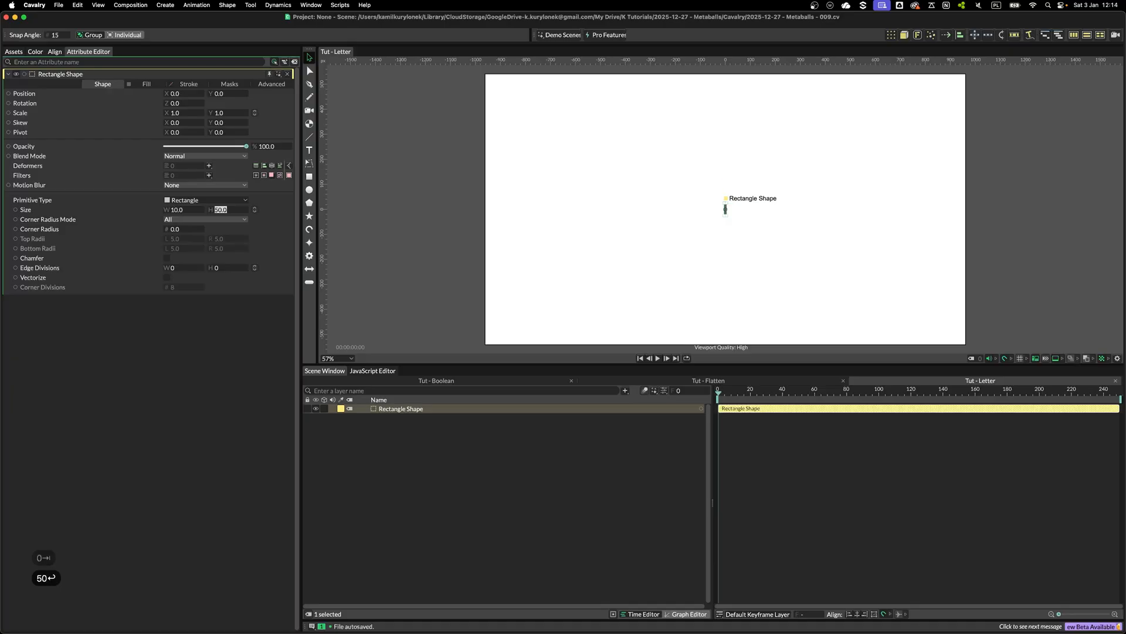
Add a Duplicator using the rectangle and rename it Grid
click(483, 213)
click(413, 409)
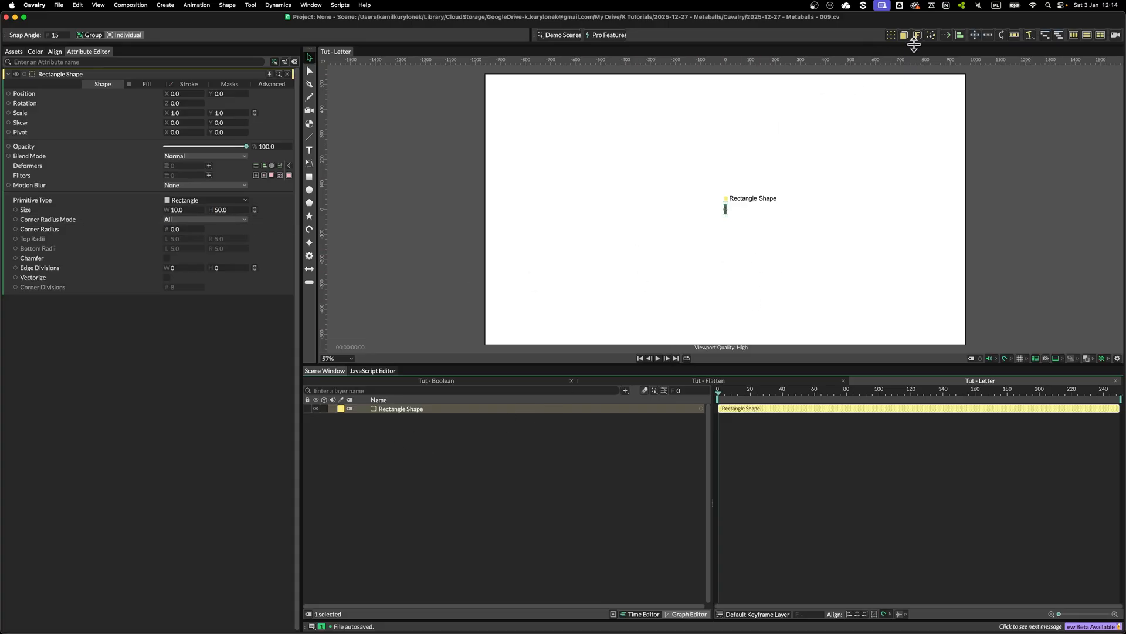
click(891, 36)
click(389, 411)
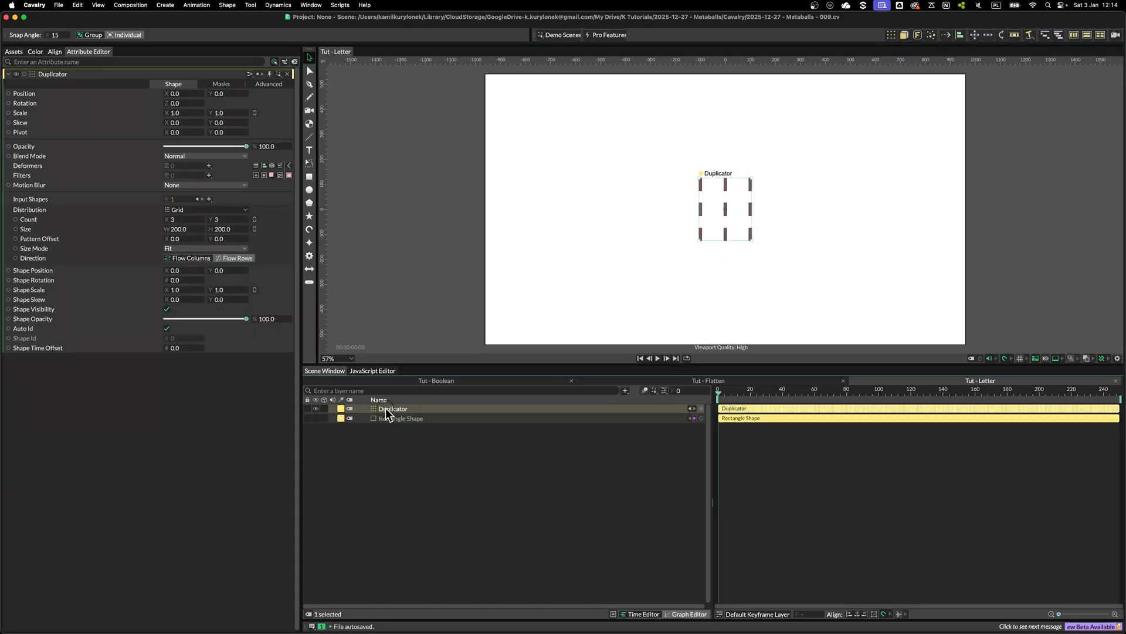
key(Return)
text(Grid)
key(Return)
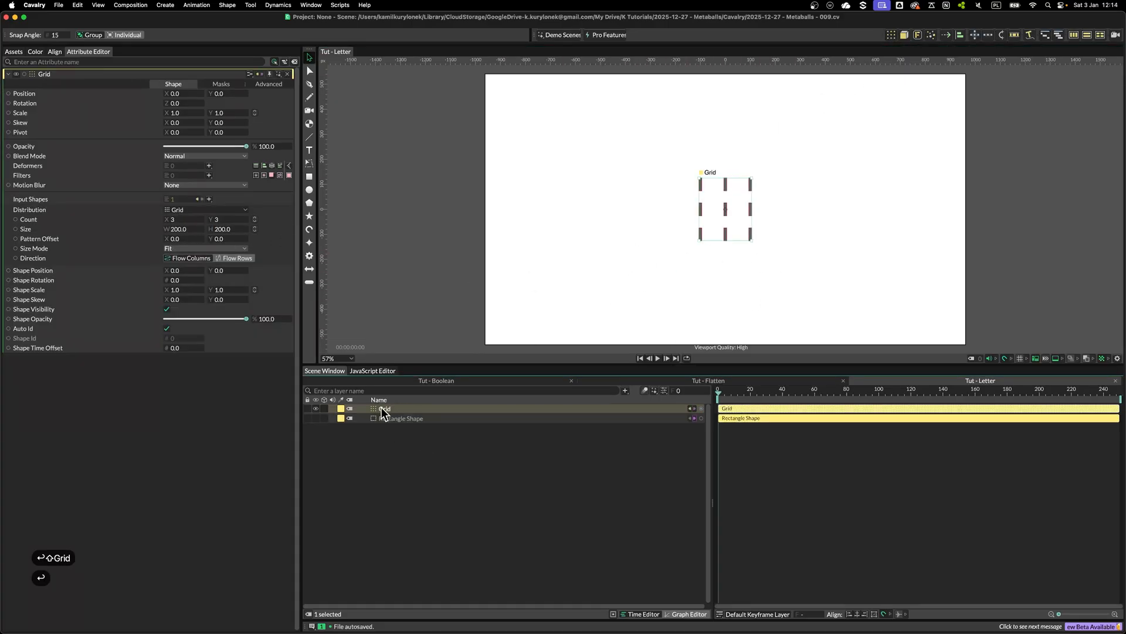
Set the Grid's Size Mode to Step and its size to 40 by 50
click(179, 248)
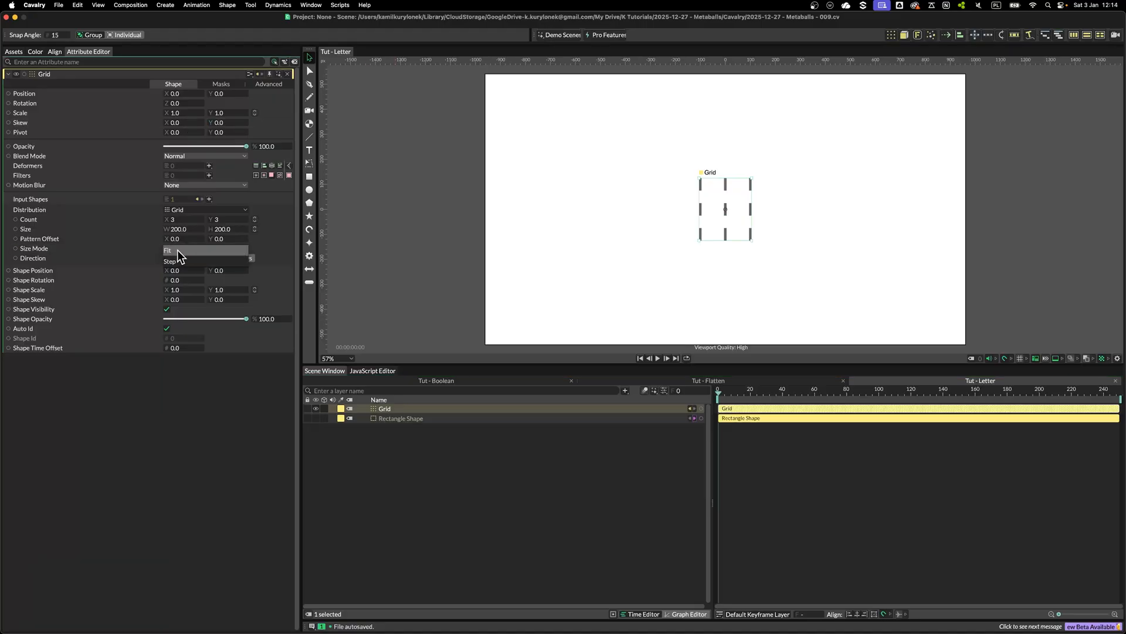
click(187, 261)
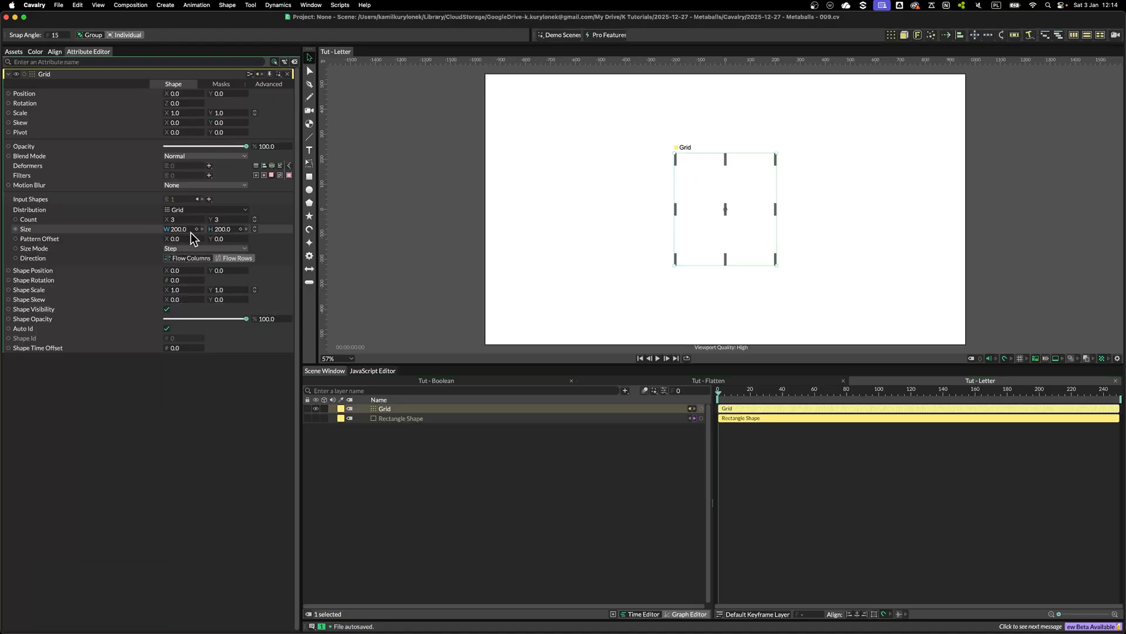
drag(182, 235, 108, 241)
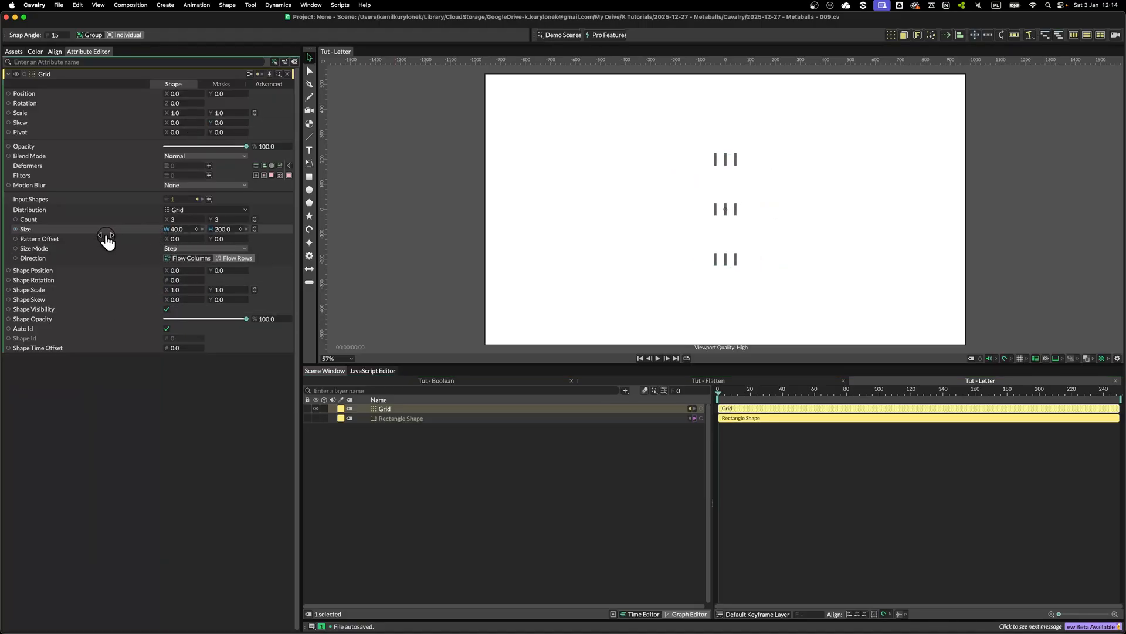
click(176, 229)
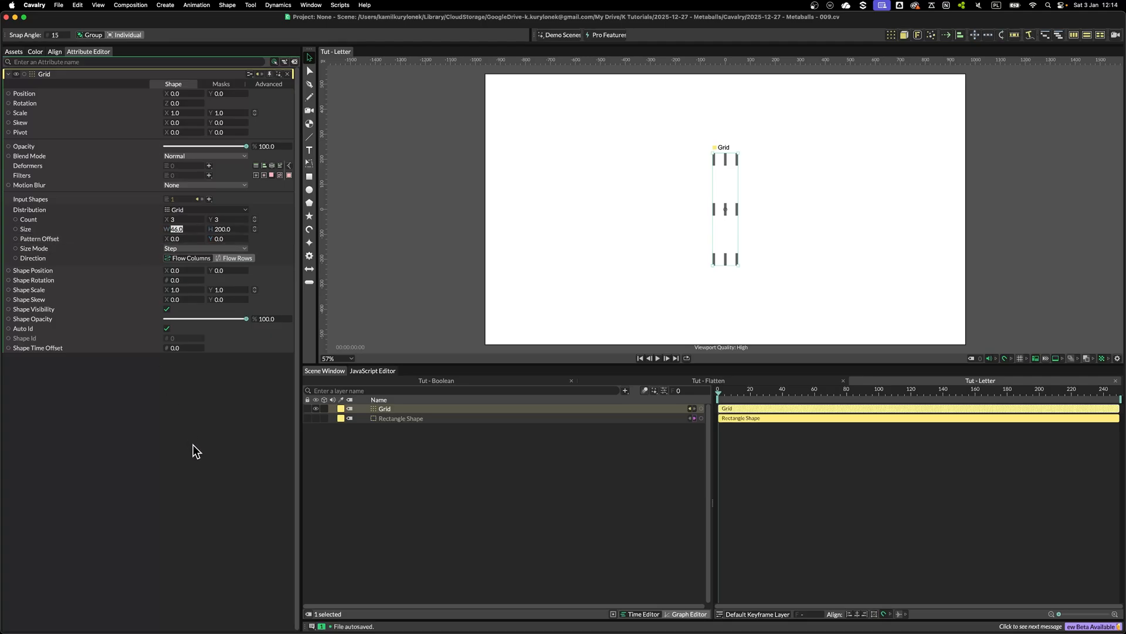
text(40)
key(Tab)
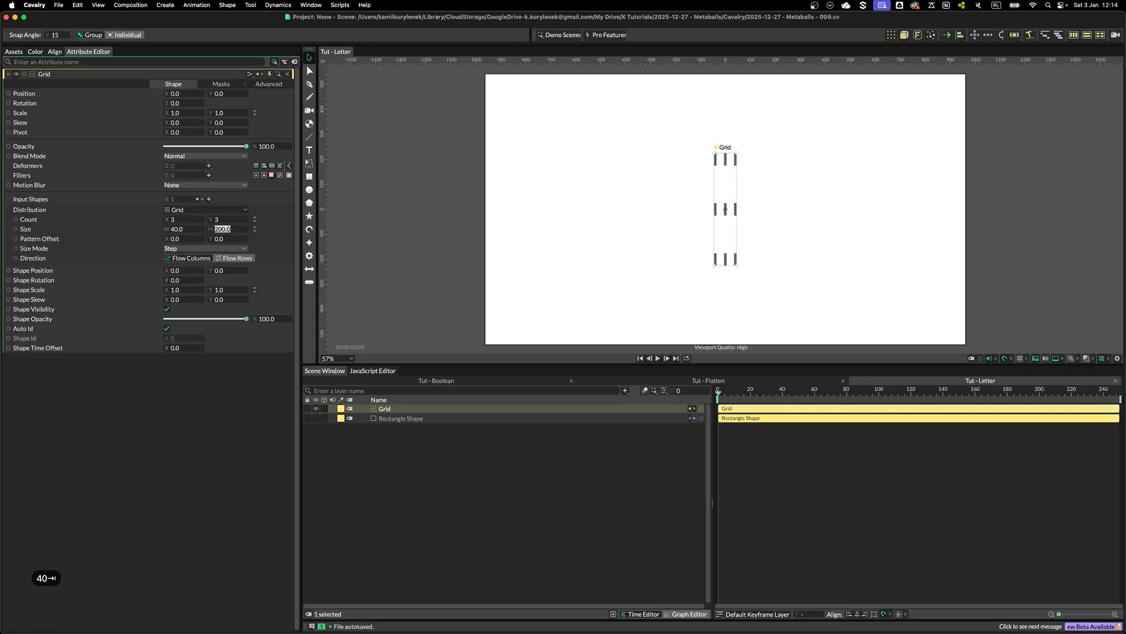
text(50)
key(Return)
Set the Grid's count to 35 columns by 20 rows
click(175, 218)
key(shift+Up)
key(shift+Up)
key(shift+Up)
key(shift+Up)
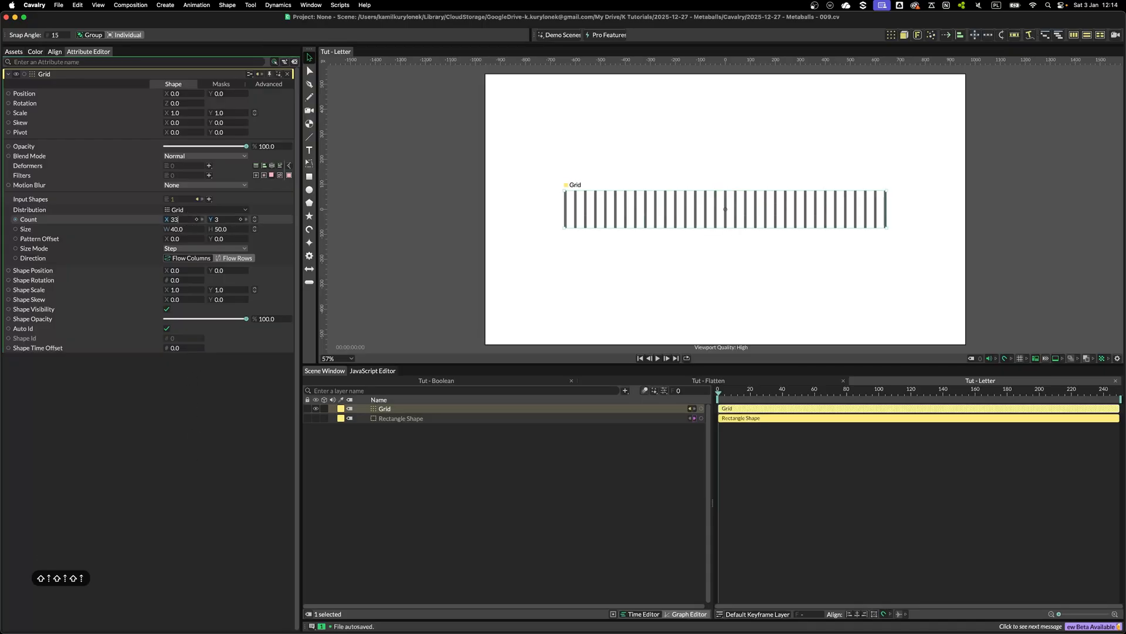
key(Down)
key(Down)
key(Down)
key(Down)
key(Down)
key(Down)
key(Down)
key(Down)
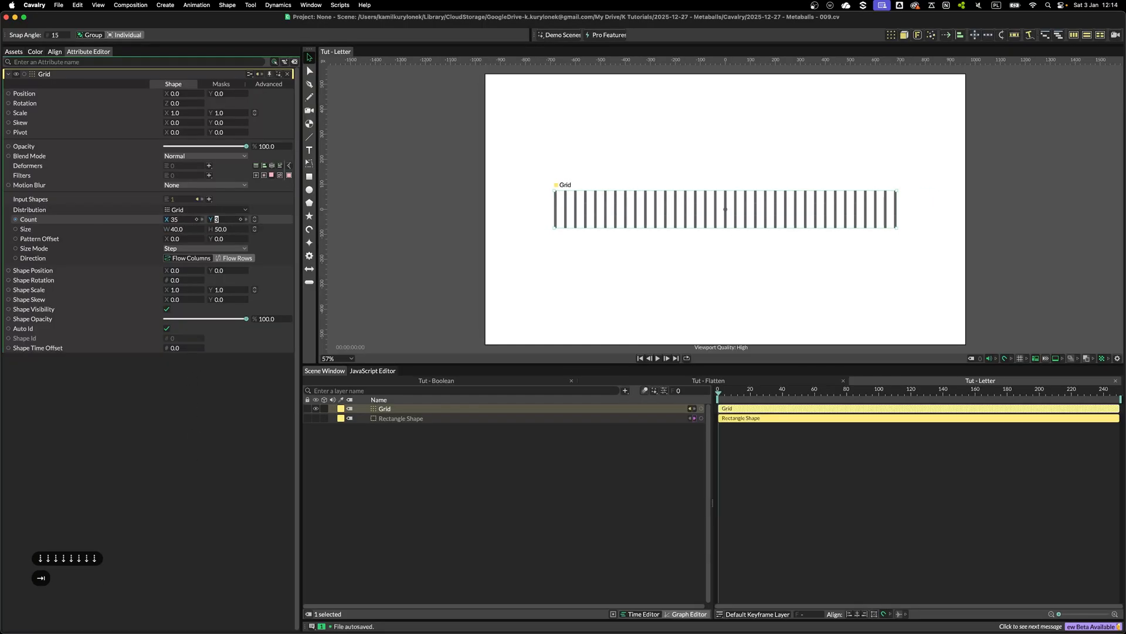
key(Tab)
key(Up)
key(Up)
key(Up)
key(Up)
key(Up)
key(Up)
key(Up)
key(Up)
key(Up)
key(Up)
key(Up)
key(Up)
key(Up)
key(Up)
key(Up)
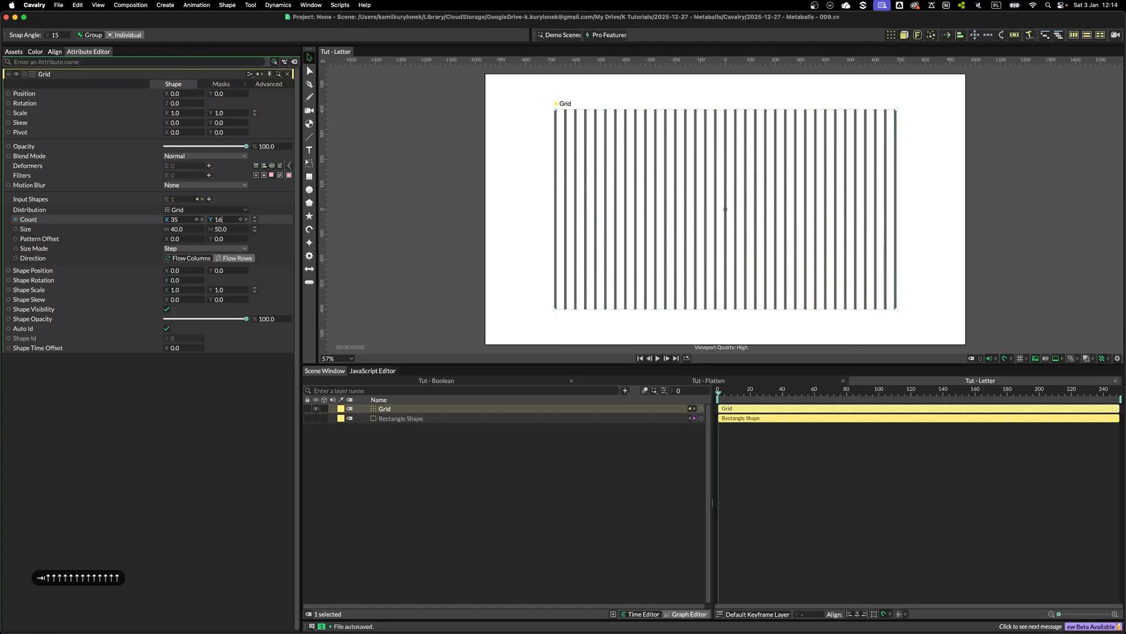
key(Up)
key(Up)
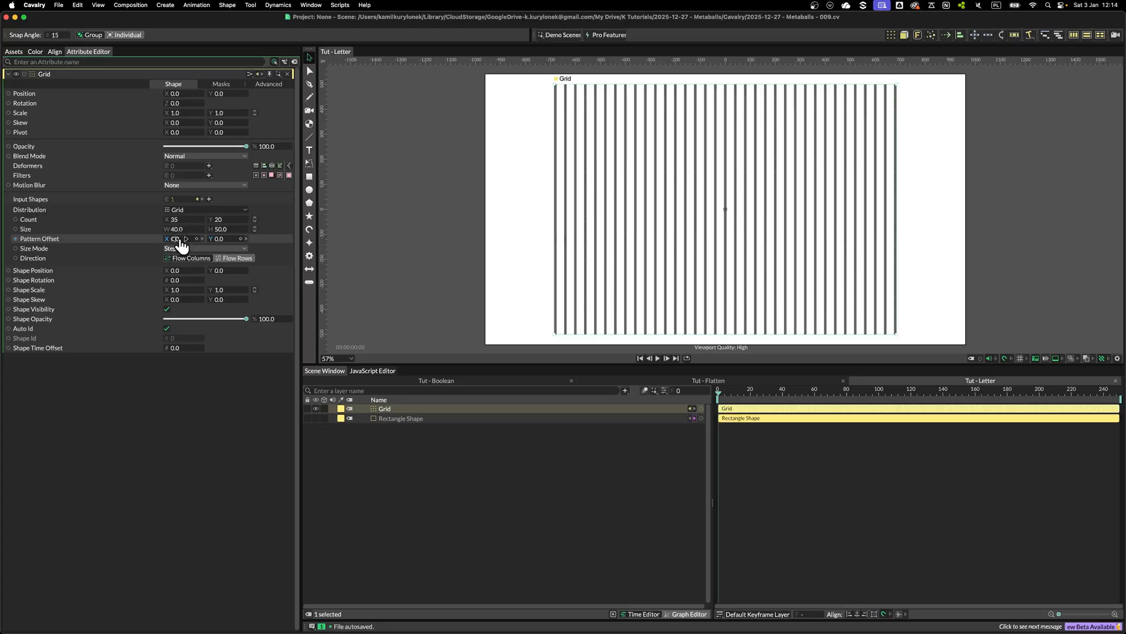
Set the Grid's pattern offset X to -20
mouse_move(182, 242)
mouse_down()
mouse_move(192, 245)
mouse_move(176, 245)
mouse_up()
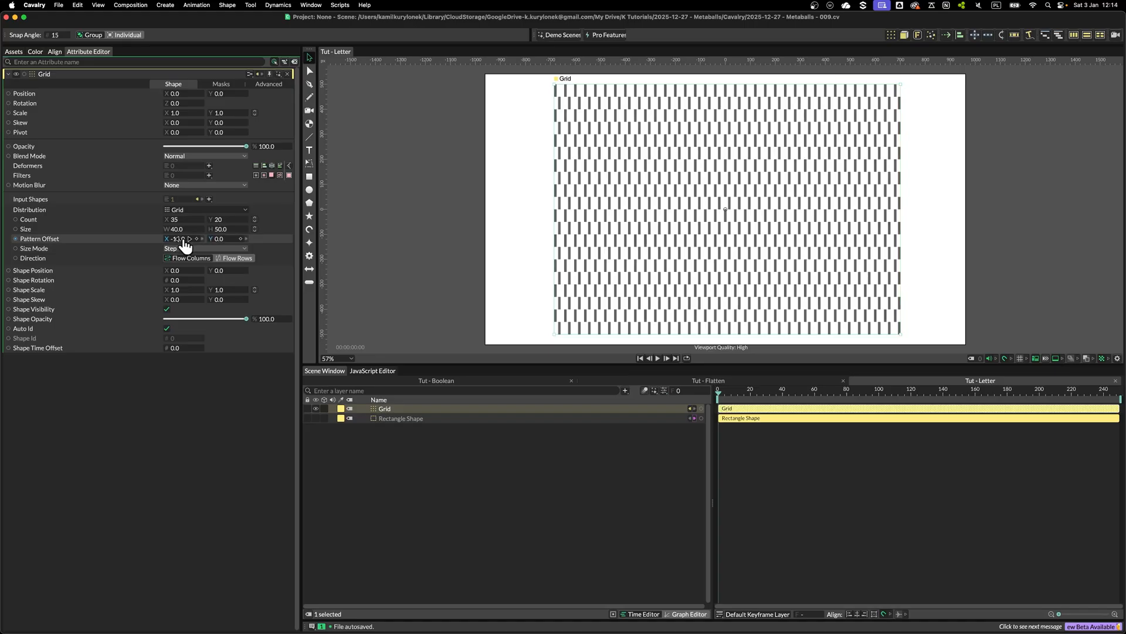
click(185, 239)
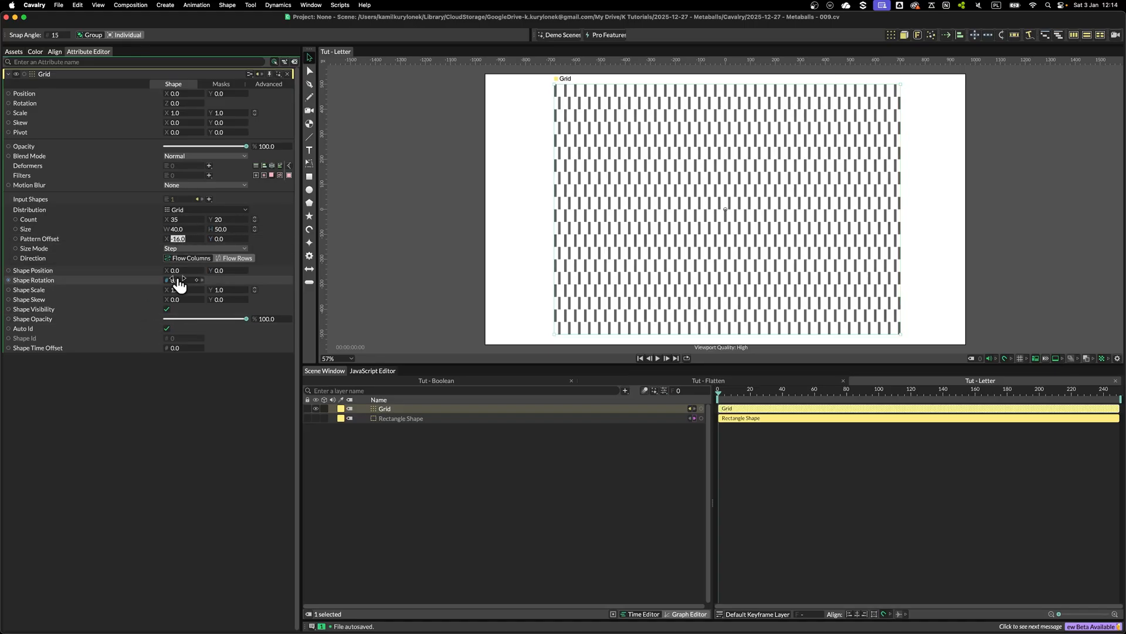
text(-20)
key(Return)
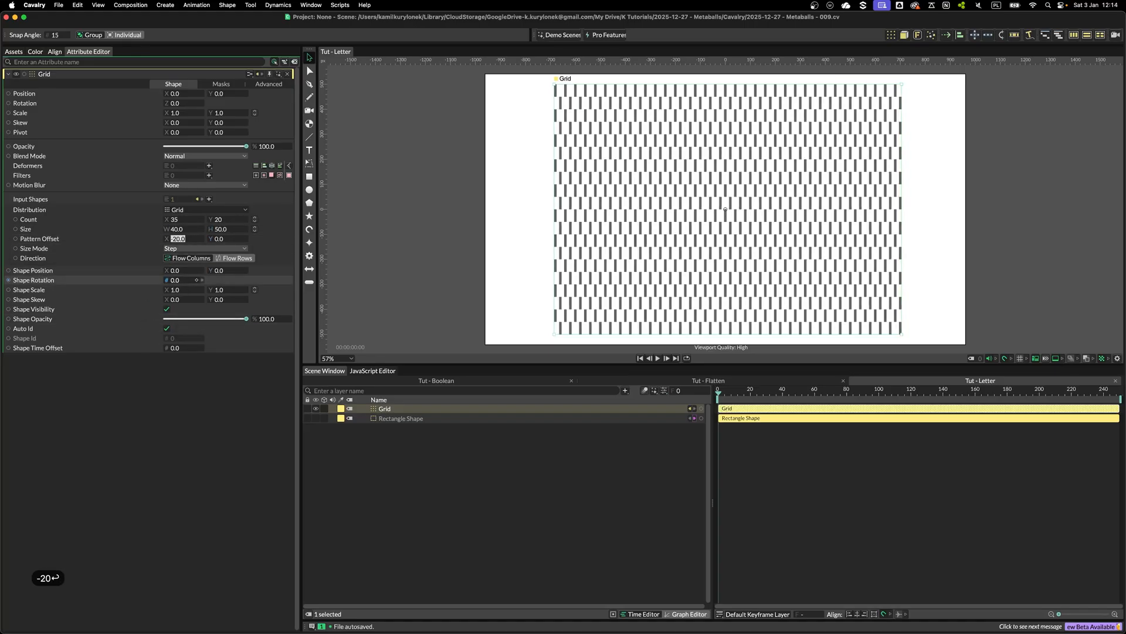
Set the Grid's size height to 70 and reduce its row count to 15
drag(228, 236, 239, 234)
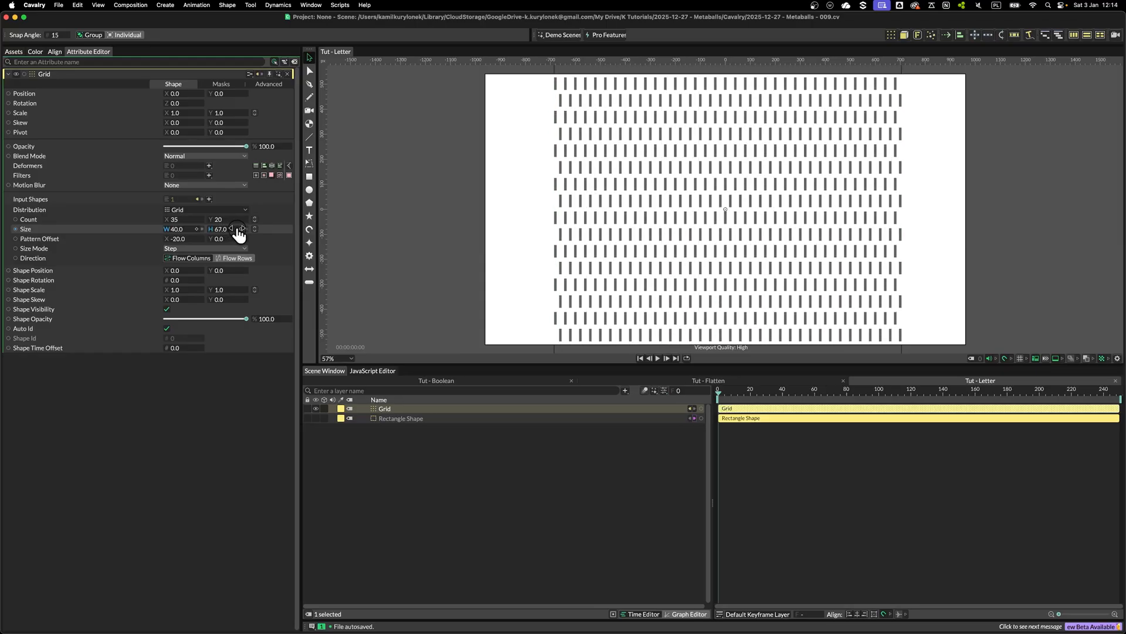
scroll(554, 223, up, 5)
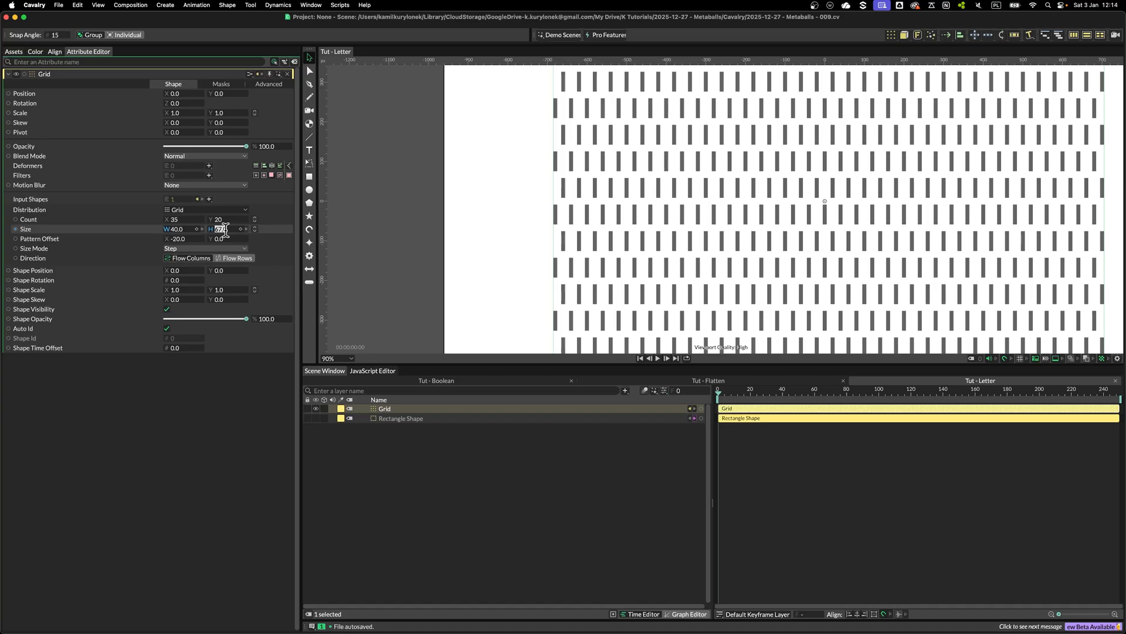
key(Return)
scroll(512, 202, down, 8)
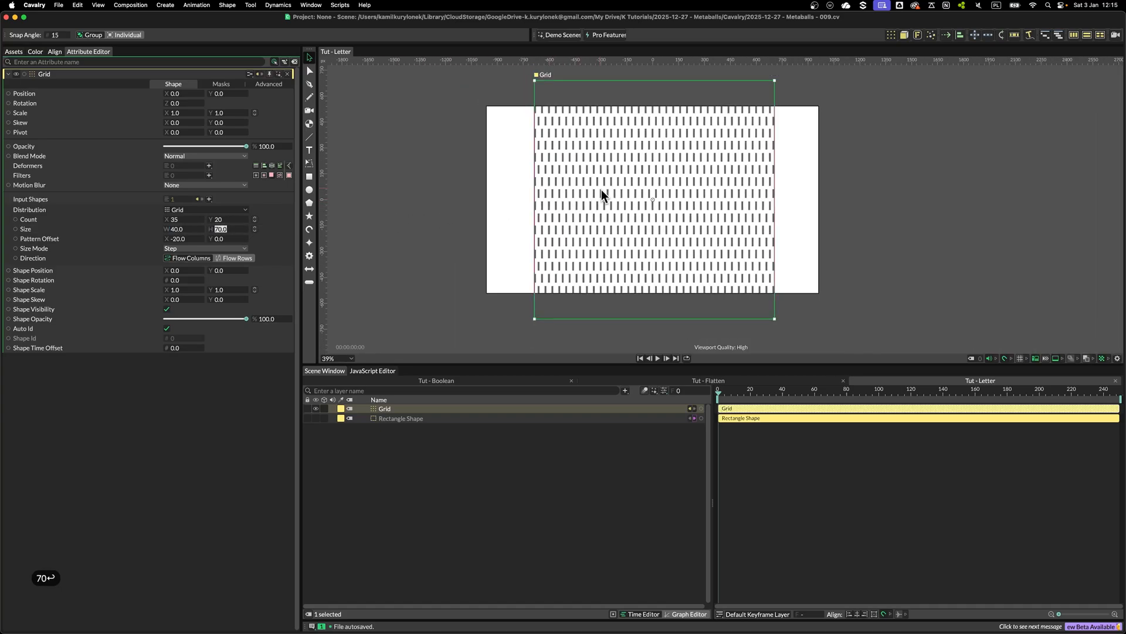
key(Down)
key(Down)
key(Down)
key(Down)
key(Down)
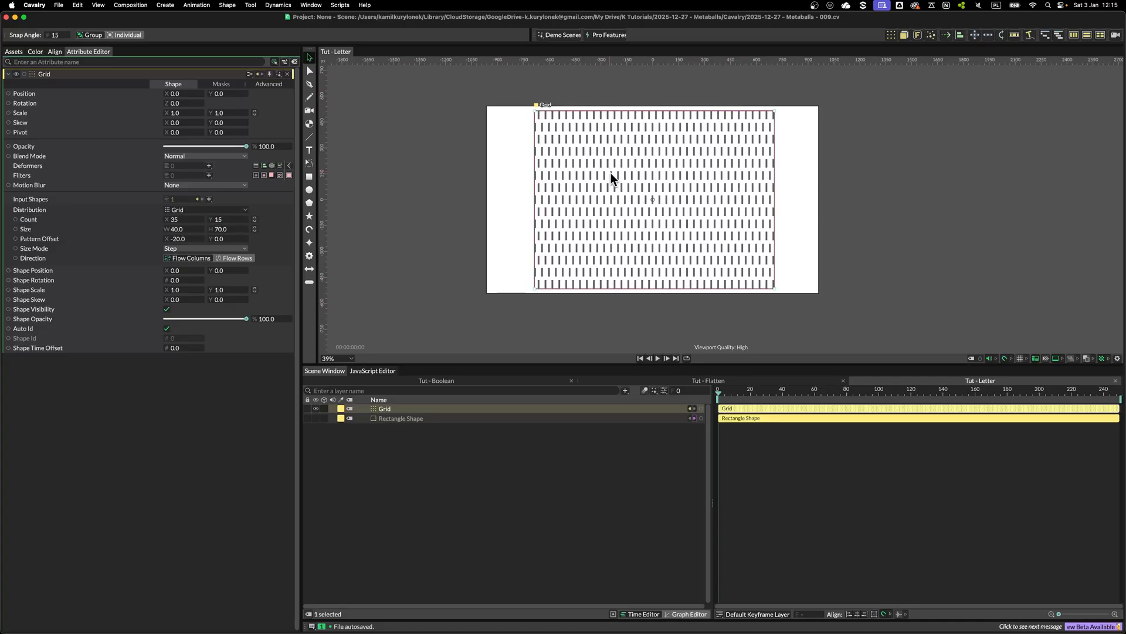
Hide the Grid layer
scroll(645, 206, up, 5)
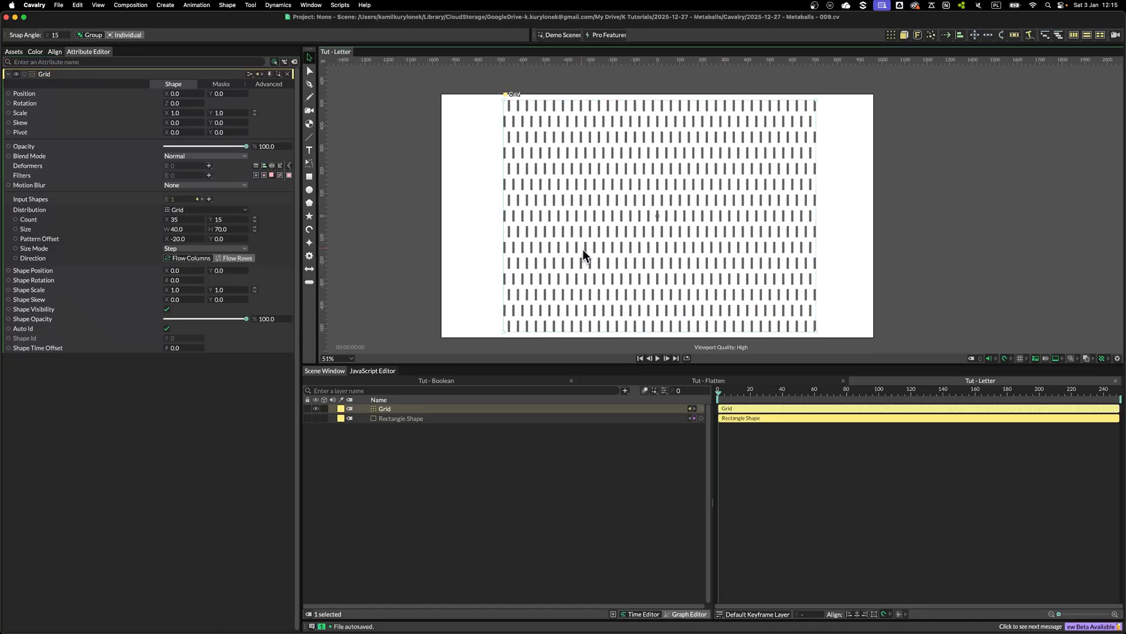
click(315, 408)
click(388, 473)
Create a text shape and center both its horizontal and vertical alignment
click(309, 150)
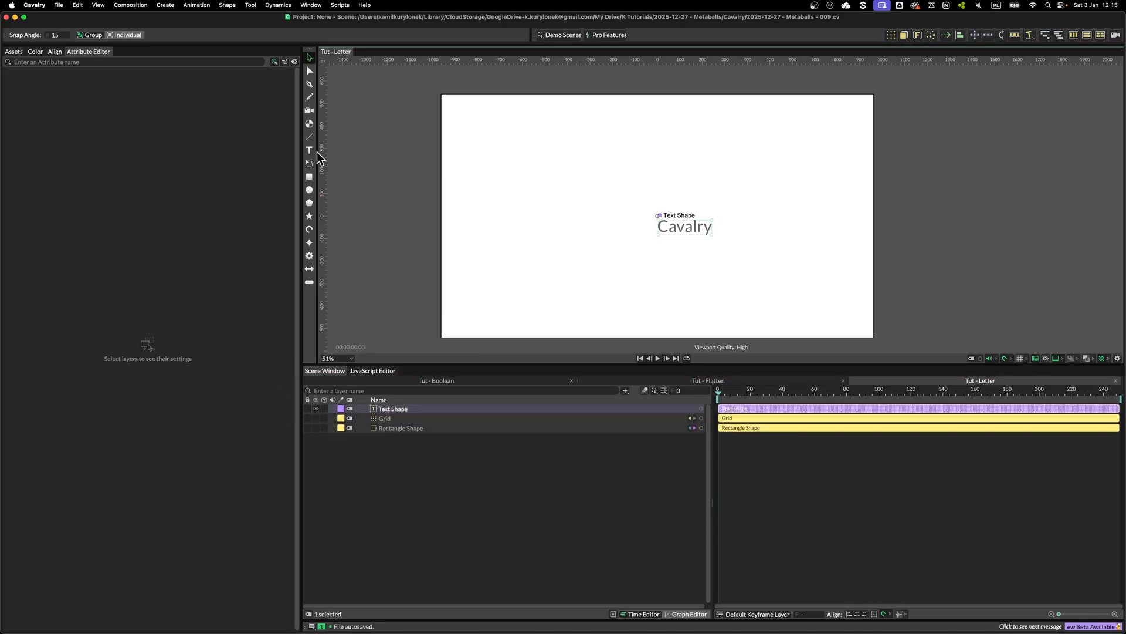
click(176, 276)
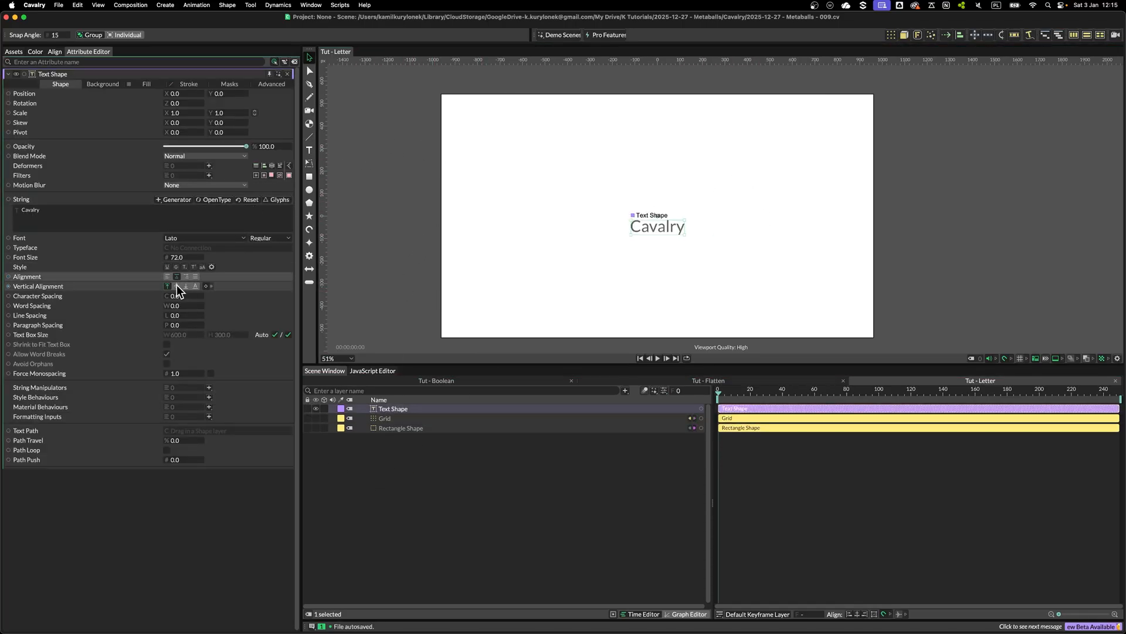
click(177, 286)
Replace the text shape's string with the letter "C"
click(84, 218)
key(super+a)
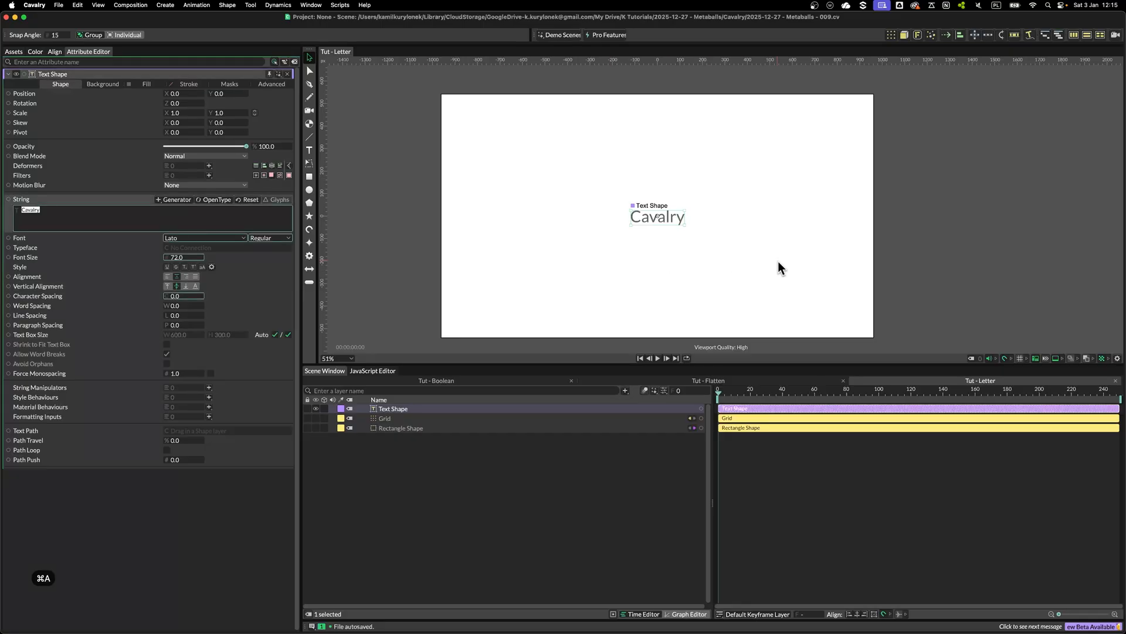
text(C)
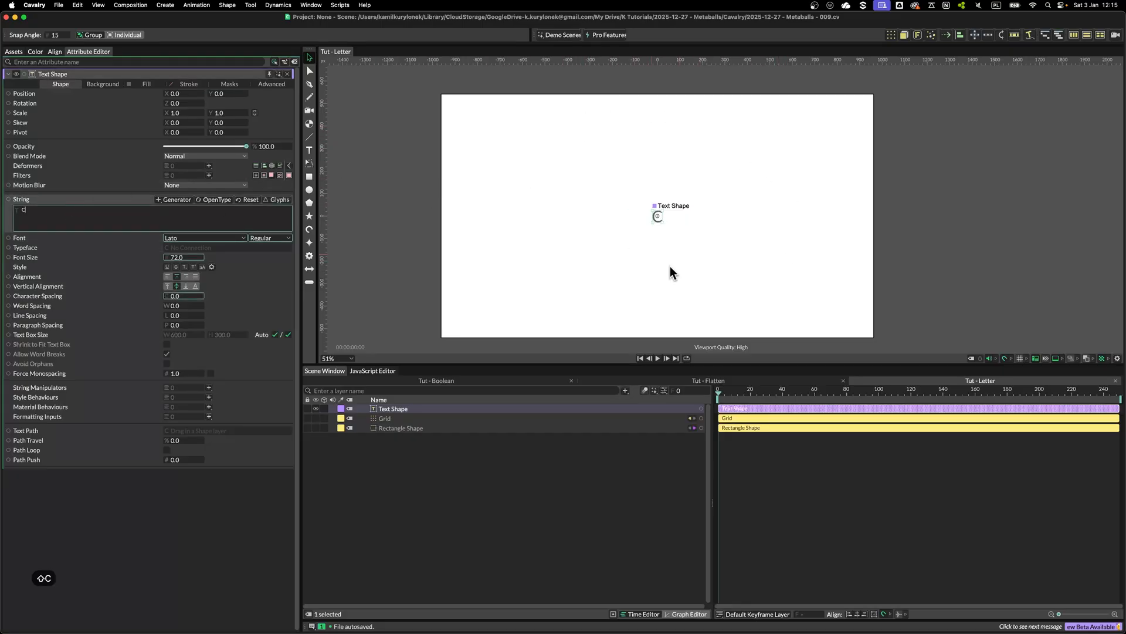
Set the text's font weight to Black and its font size to 1000
drag(181, 258, 681, 286)
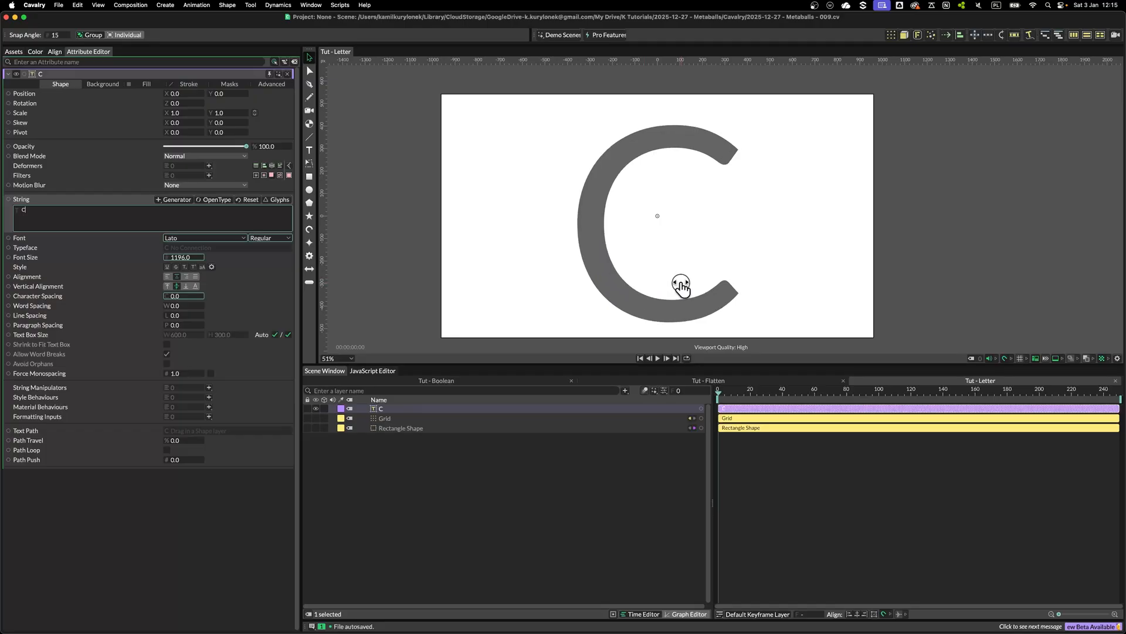
click(288, 238)
click(258, 252)
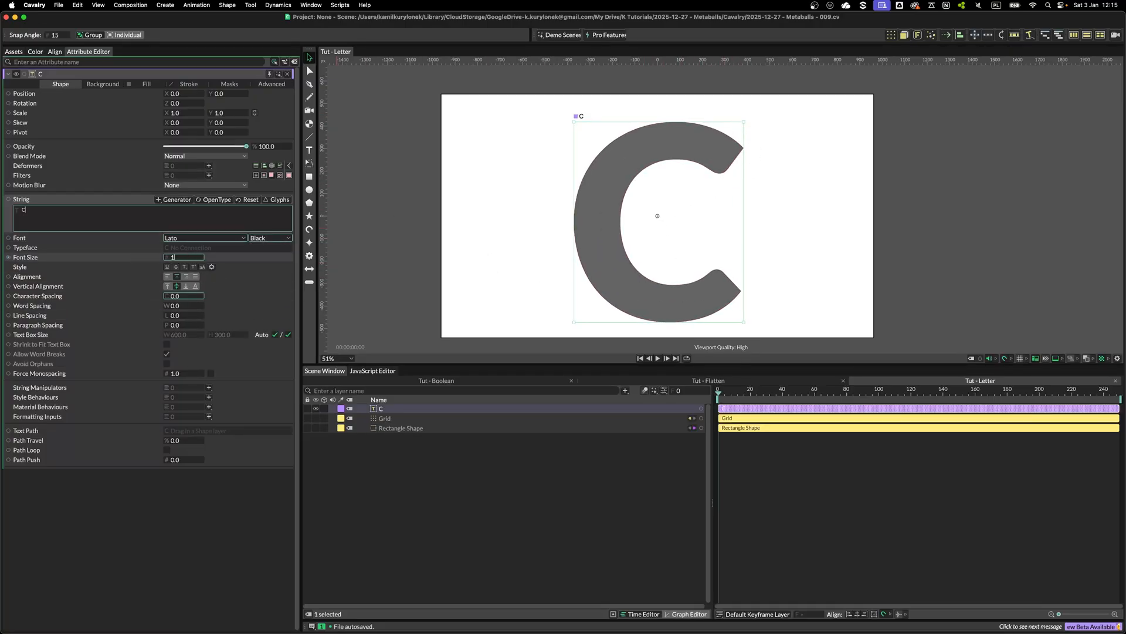
text(1000)
key(Return)
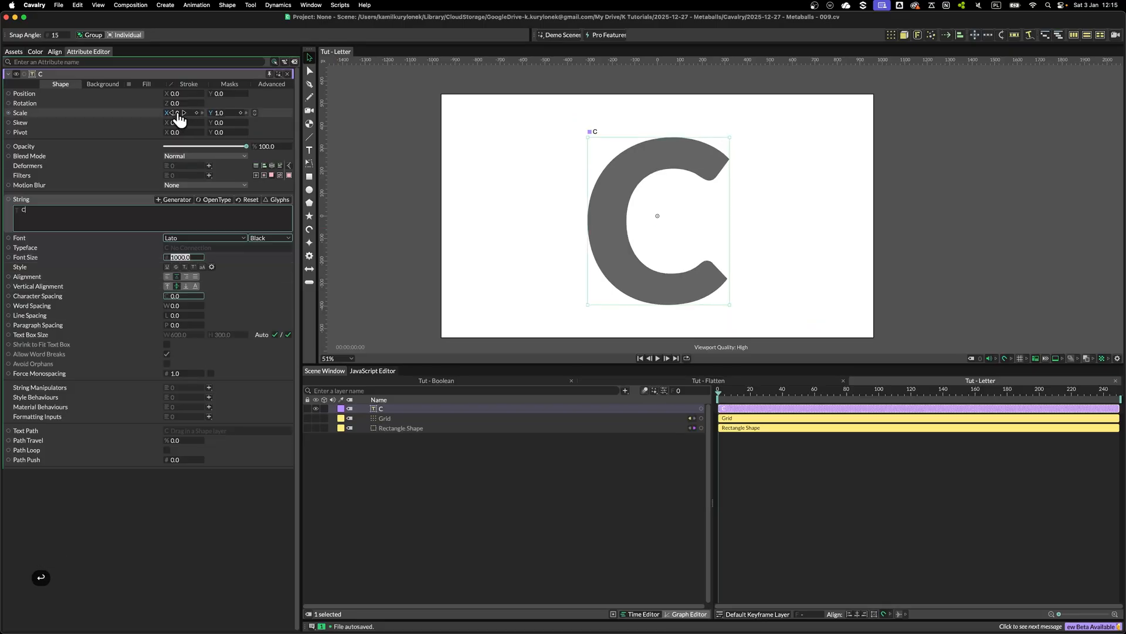
Set the text's fill color to pure red (ff0000)
click(150, 88)
click(178, 103)
click(216, 218)
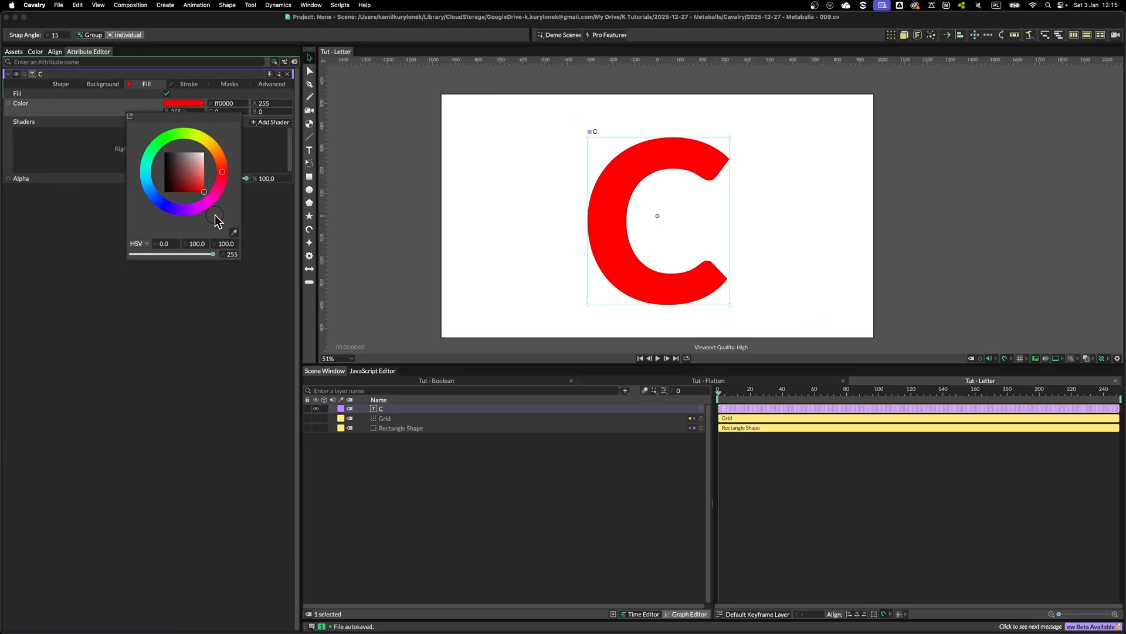
click(464, 487)
Unhide the Grid layer and move the C text layer below the Grid and Rectangle Shape layers
click(315, 418)
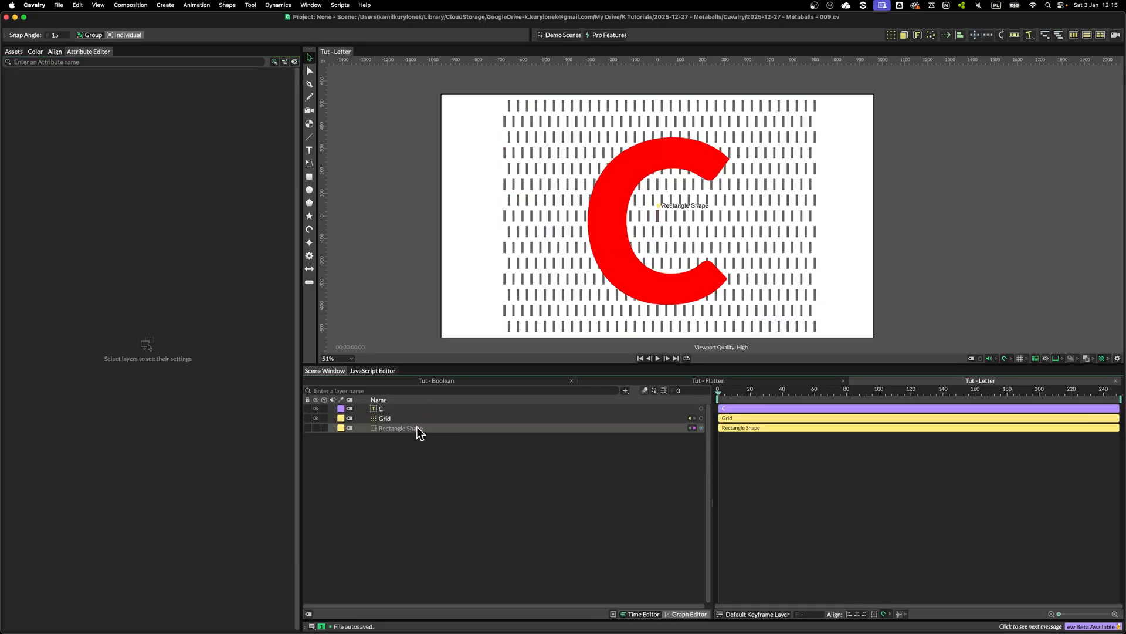
mouse_move(377, 413)
mouse_down()
mouse_move(384, 467)
mouse_move(410, 484)
mouse_up()
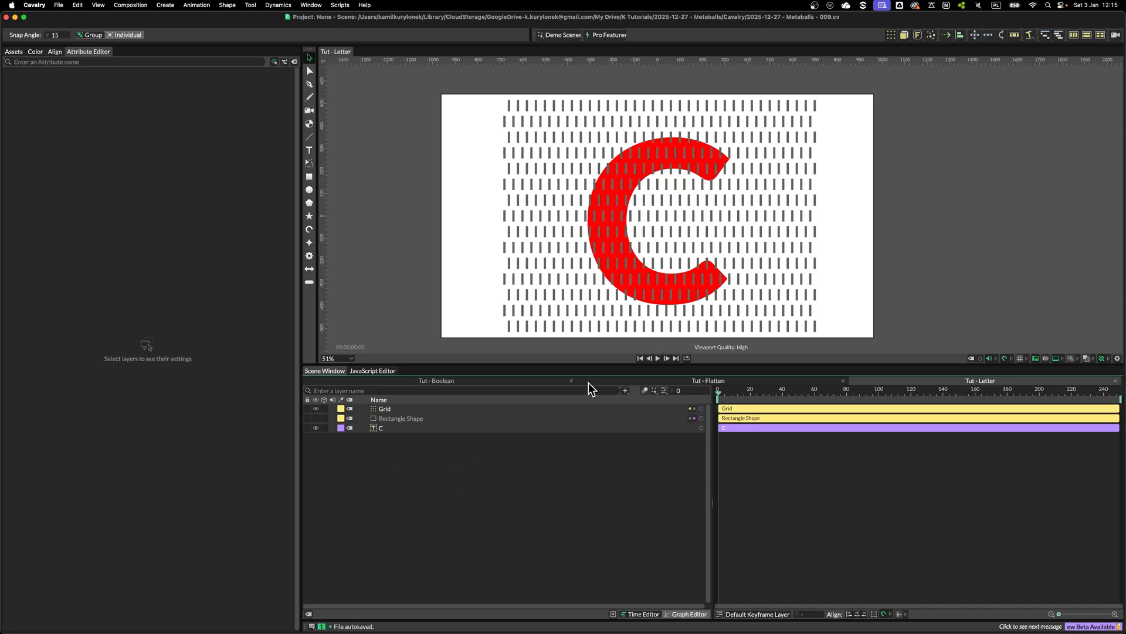
Add a Value Blend behaviour to the Rectangle Shape's size width
scroll(733, 140, up, 3)
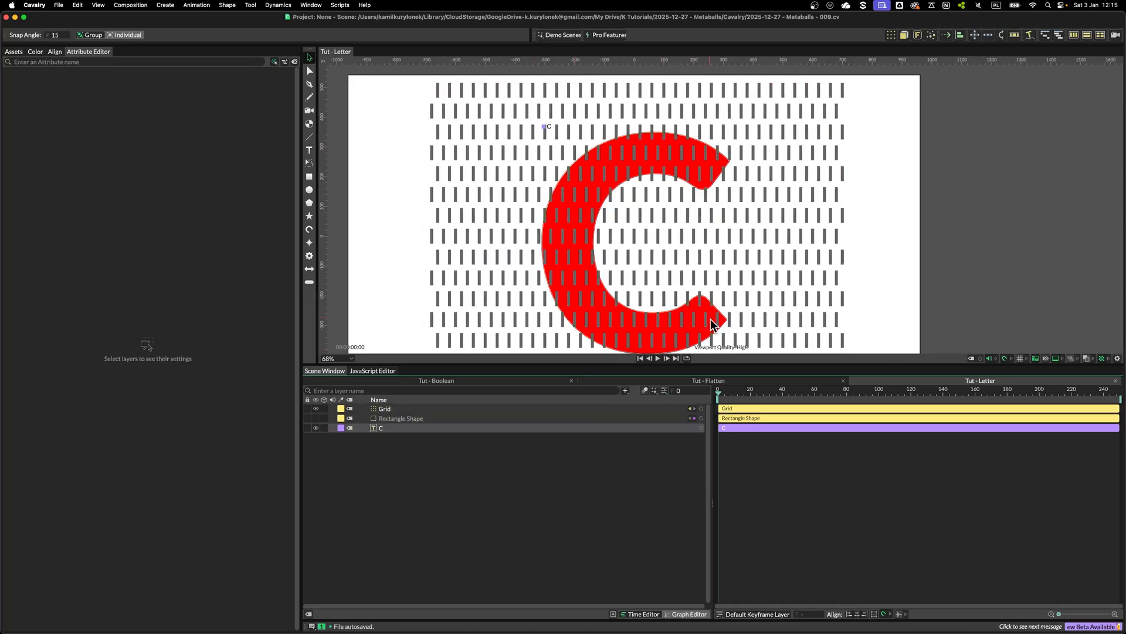
scroll(528, 287, up, 5)
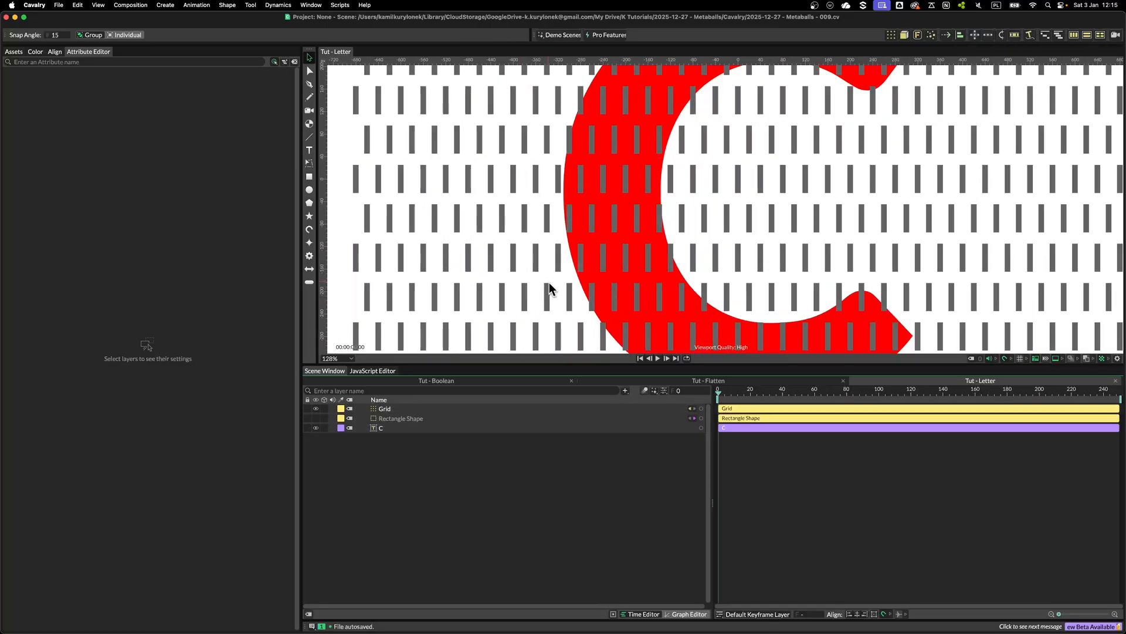
scroll(726, 266, down, 5)
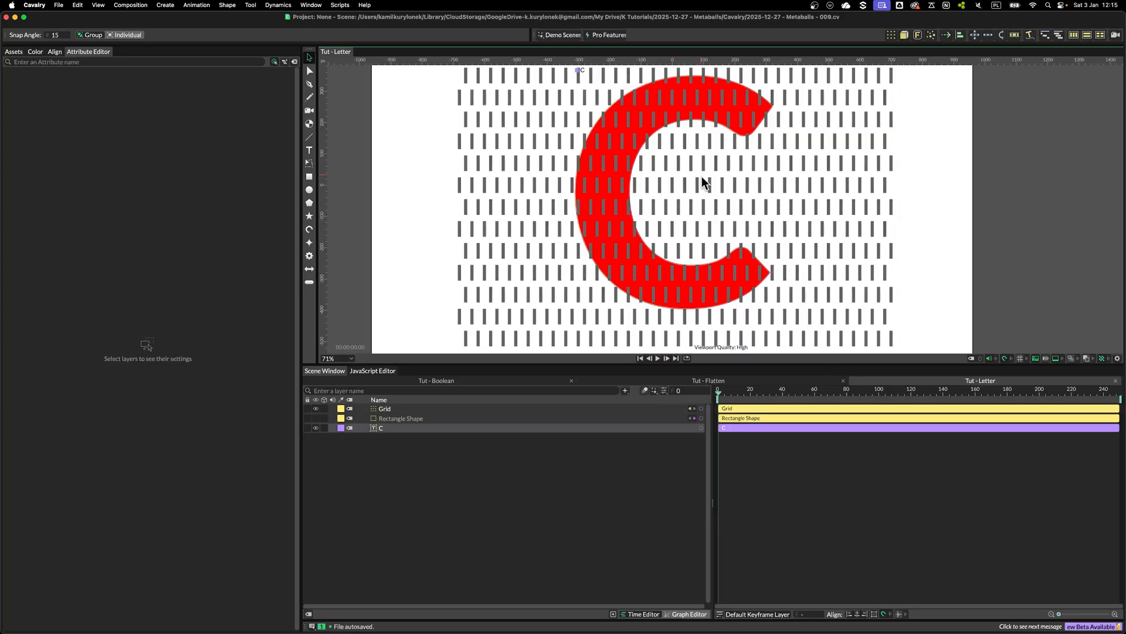
click(386, 410)
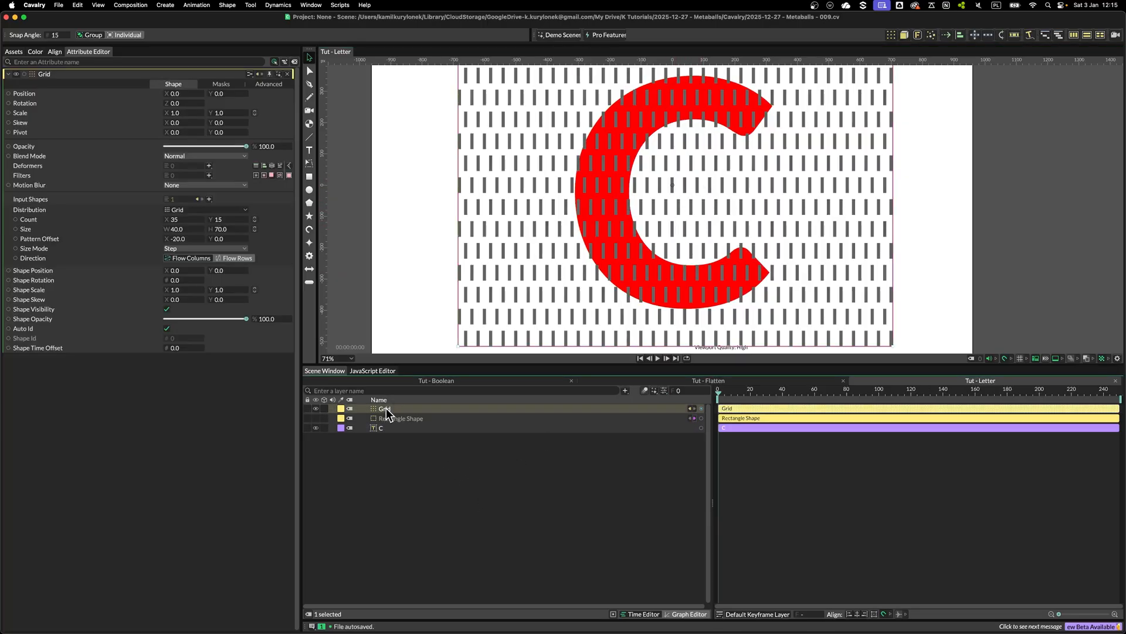
click(401, 418)
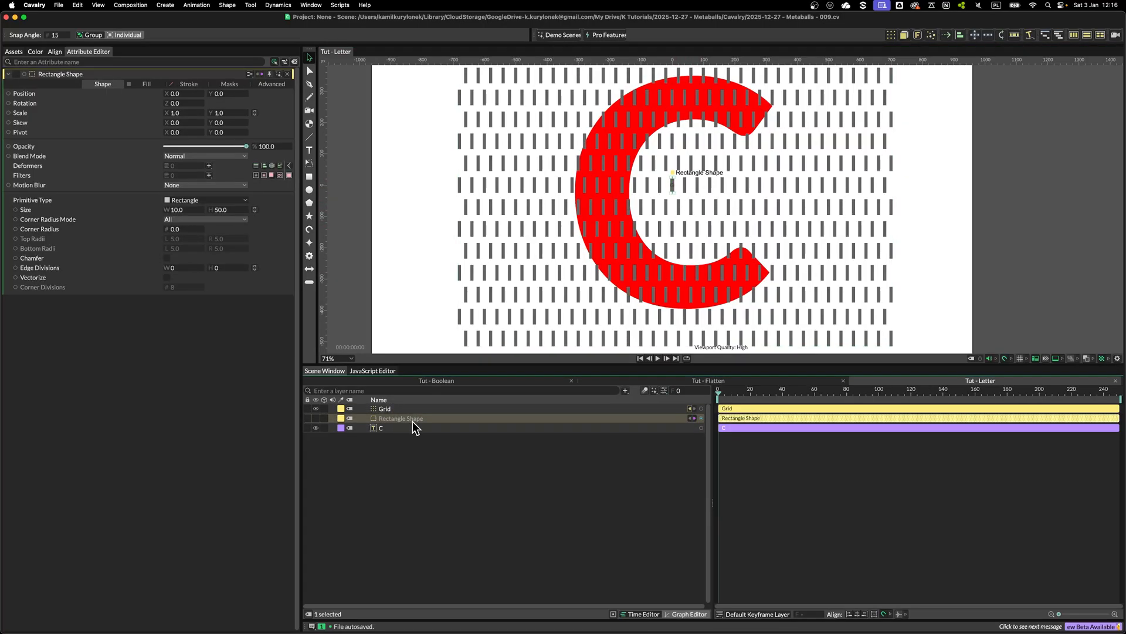
right_click(29, 210)
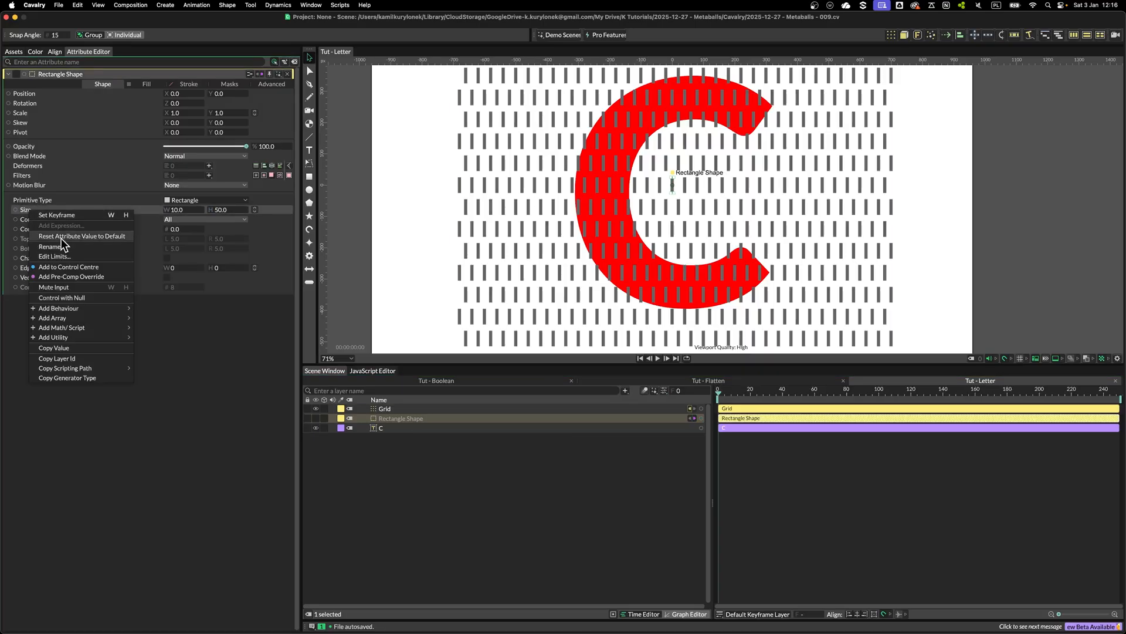
mouse_move(88, 309)
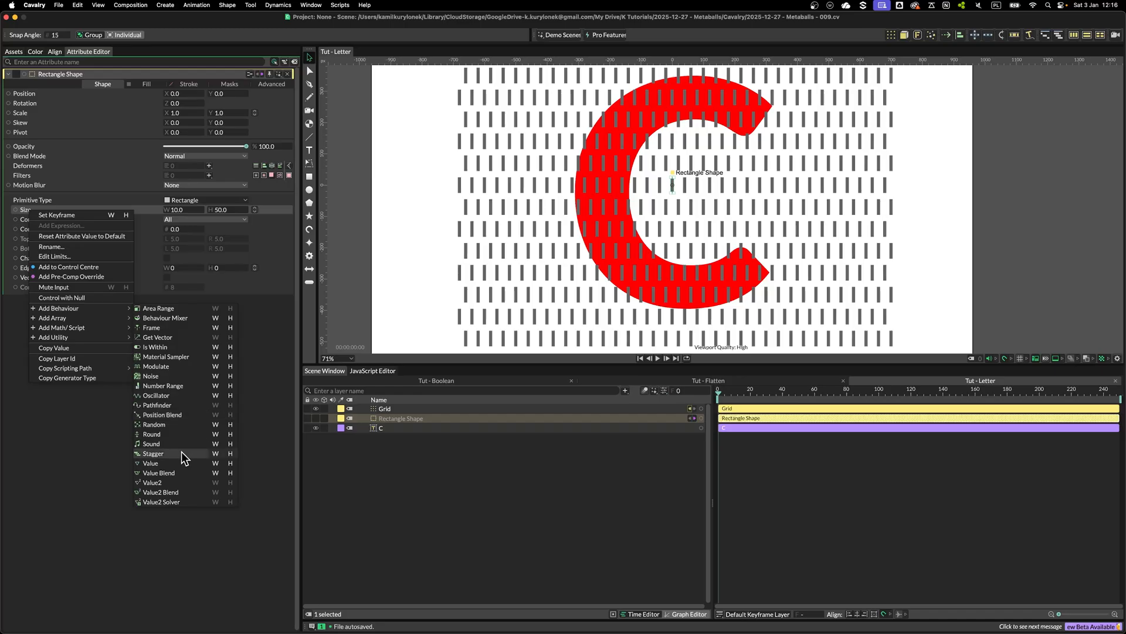
click(215, 473)
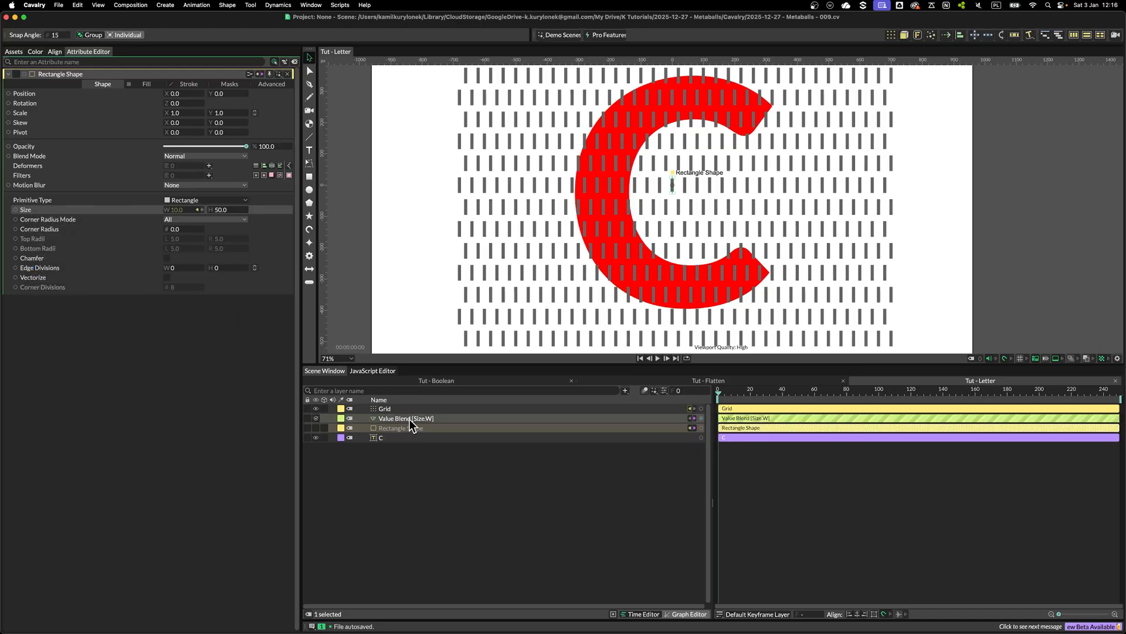
Set the Value Blend's First value to 50 and its Second value to 20
click(409, 434)
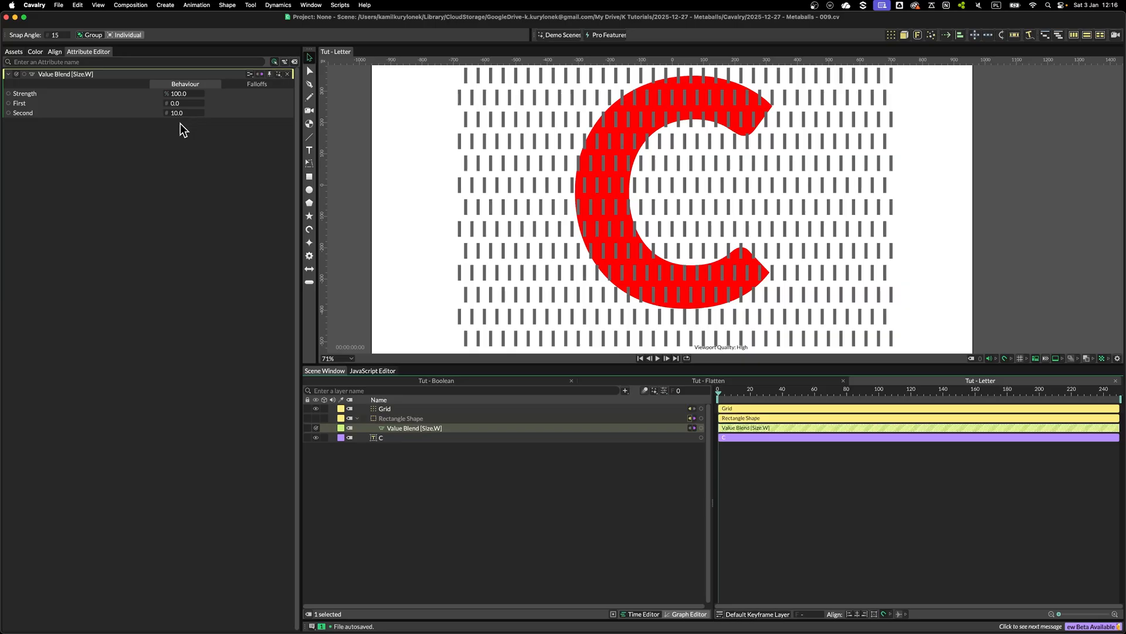
click(176, 104)
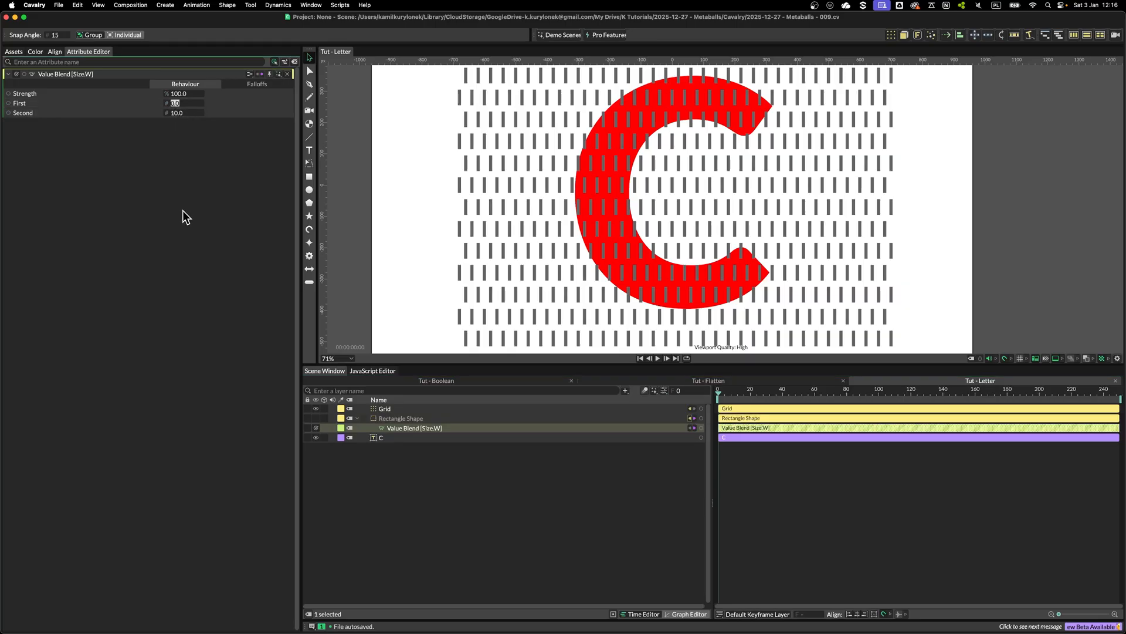
text(10)
key(Tab)
text(30)
key(Return)
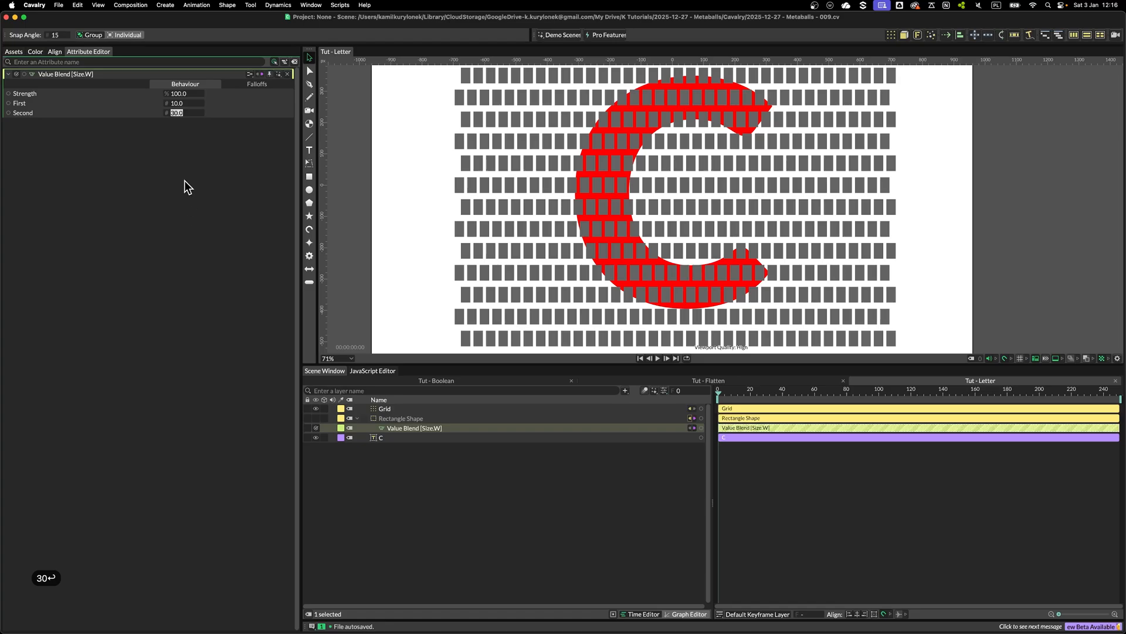
text(20)
key(Return)
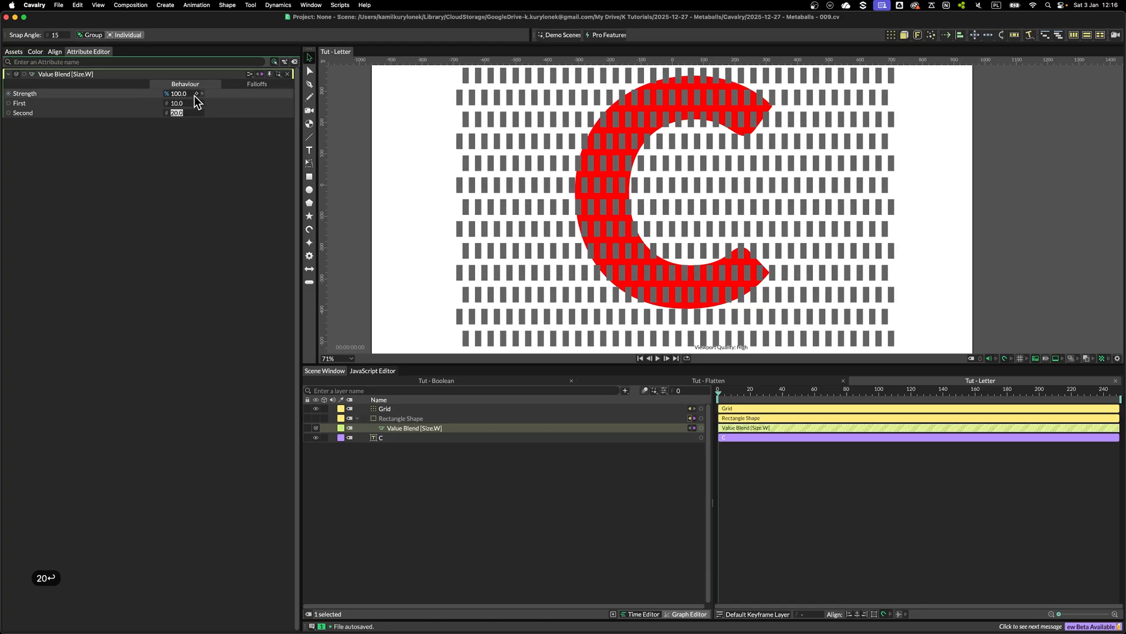
Add a Falloff to the Value Blend's falloffs
click(256, 85)
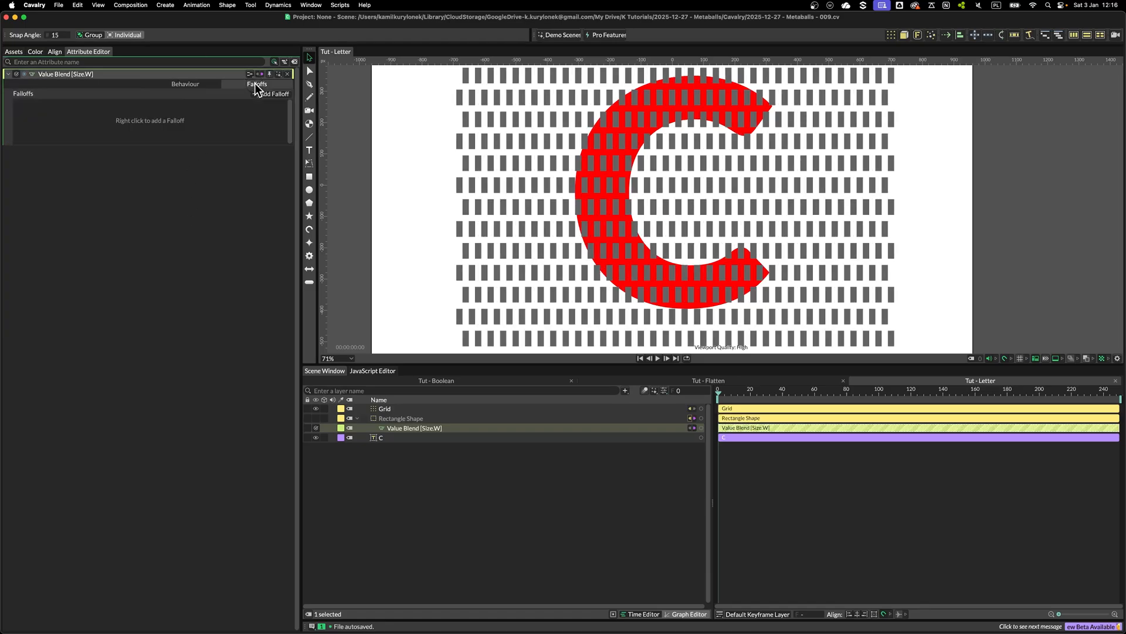
right_click(218, 118)
mouse_move(262, 174)
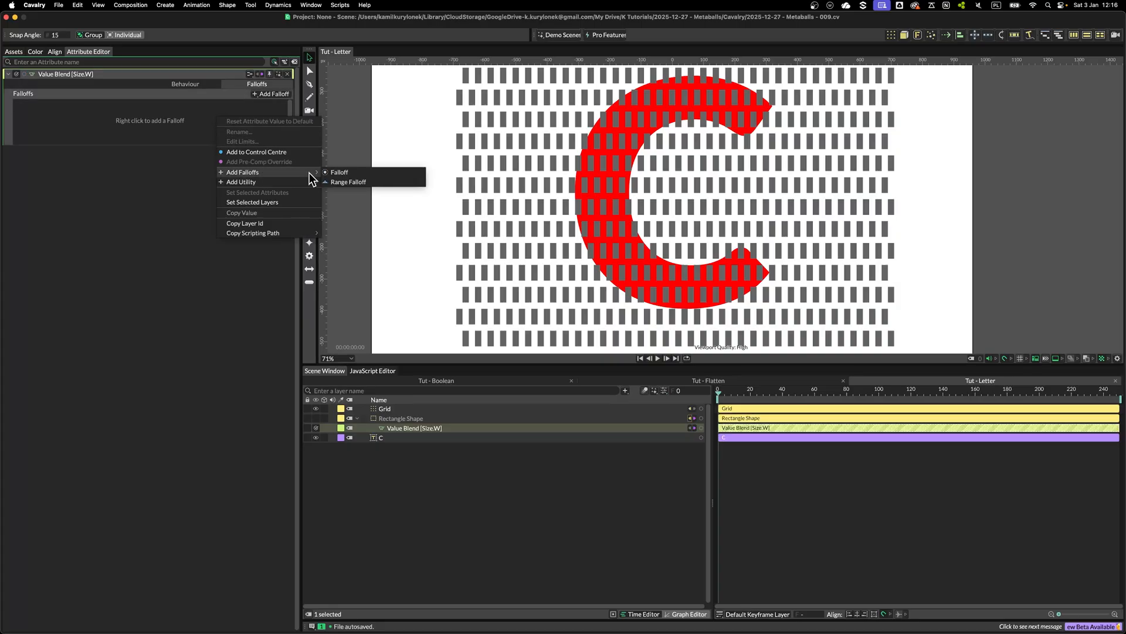
click(344, 173)
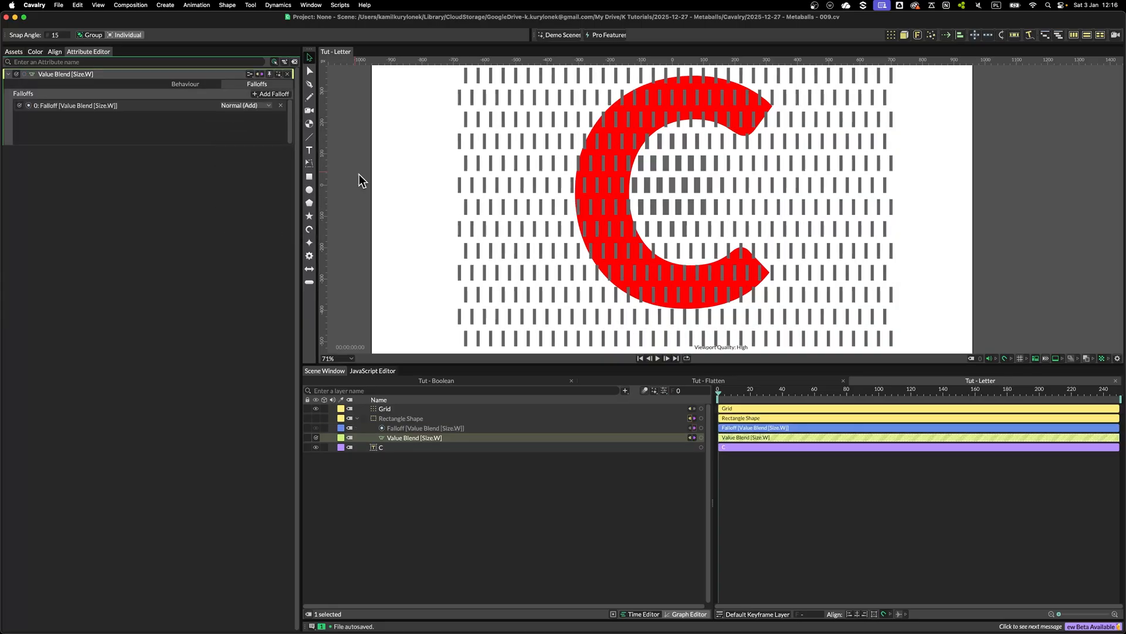
Set the Falloff's shape type to Shape and connect the C text layer as its input shape
drag(404, 427, 406, 437)
click(410, 435)
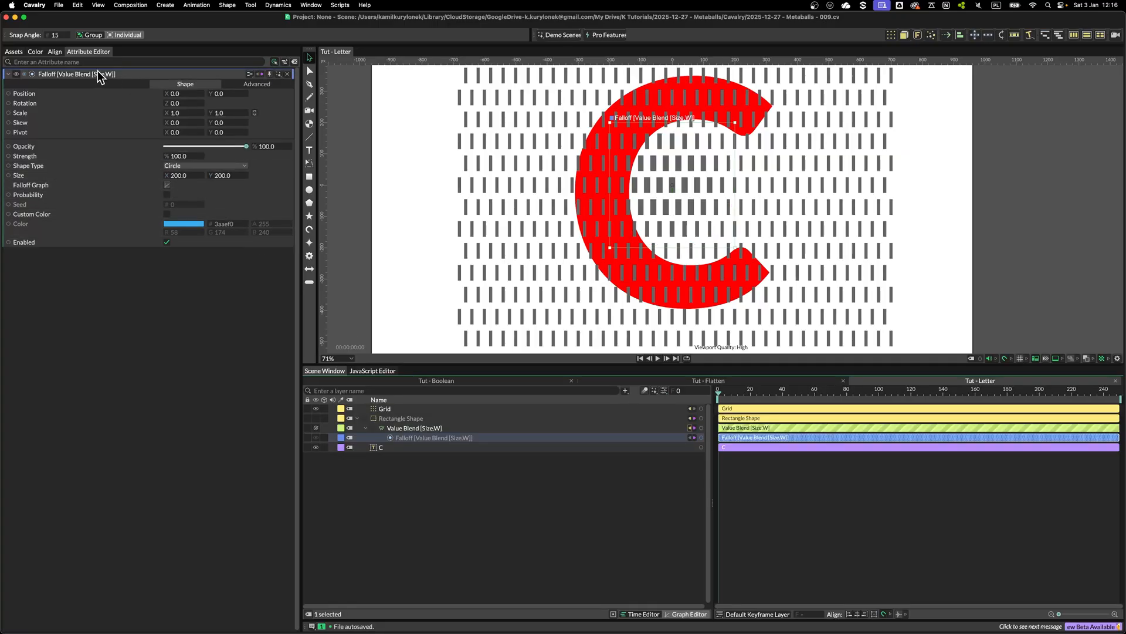
click(177, 164)
click(181, 173)
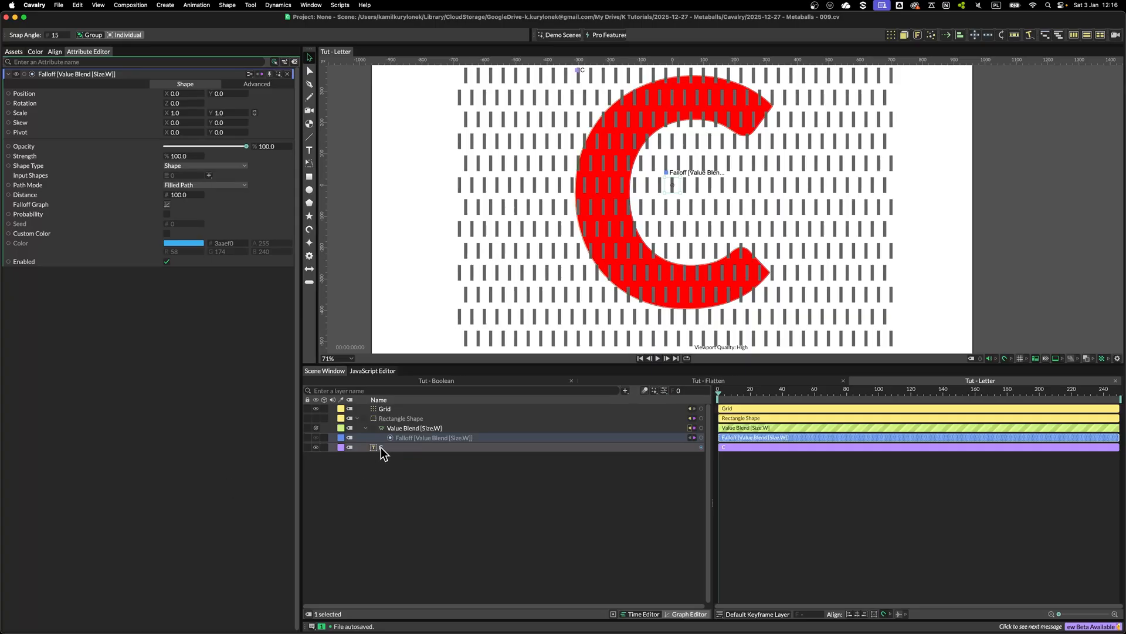
drag(381, 447, 178, 177)
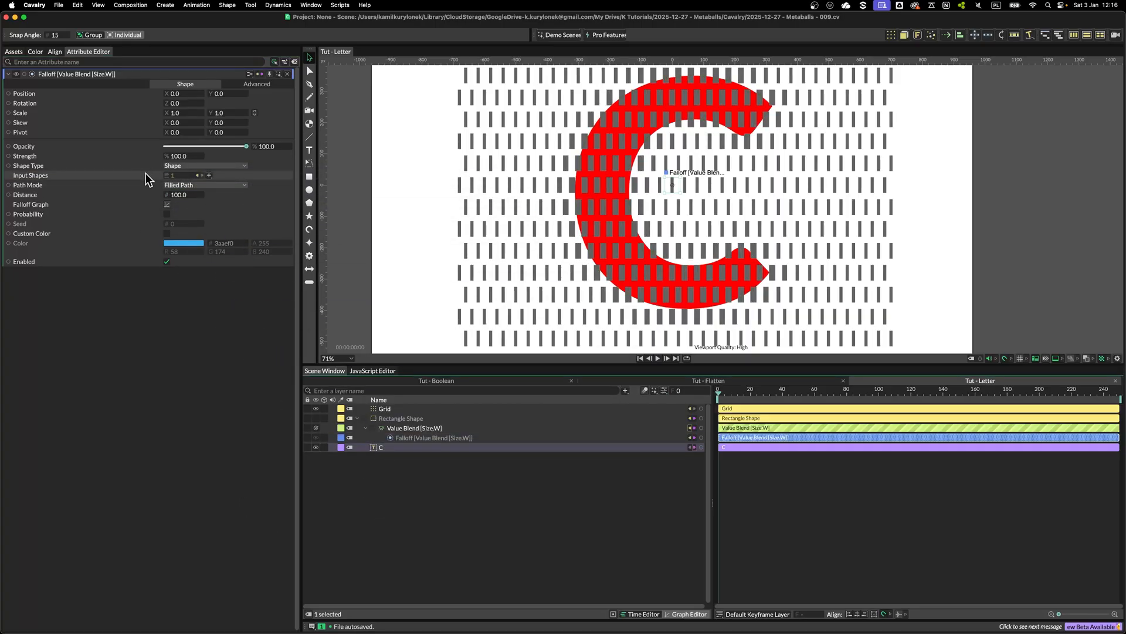
Hide the C text layer and set the Value Blend's First value to 2
click(315, 446)
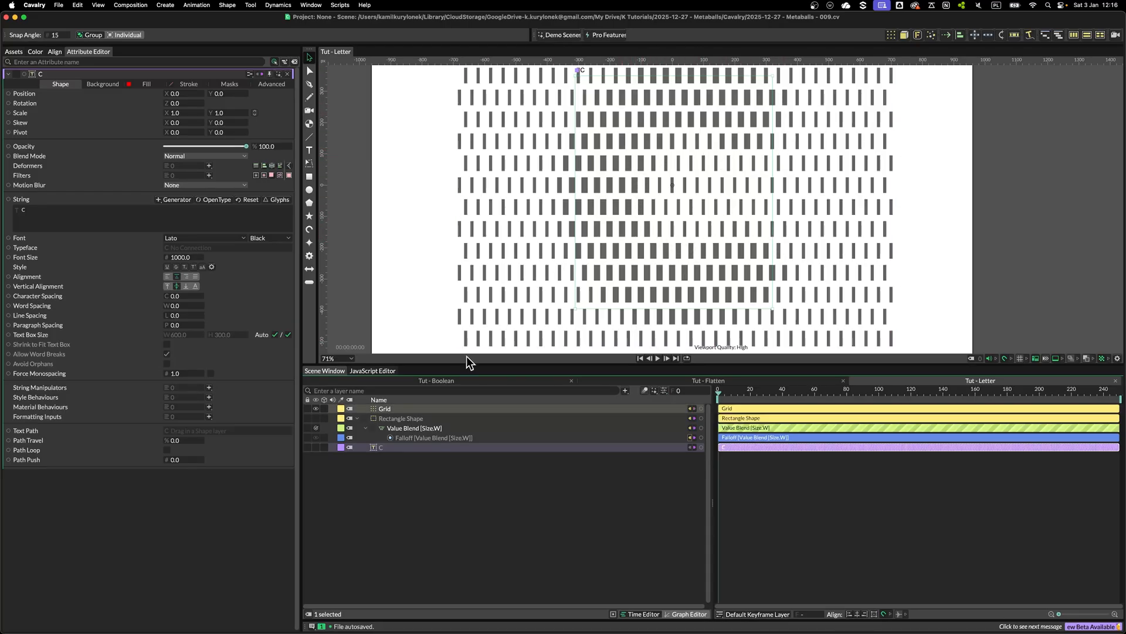
click(409, 432)
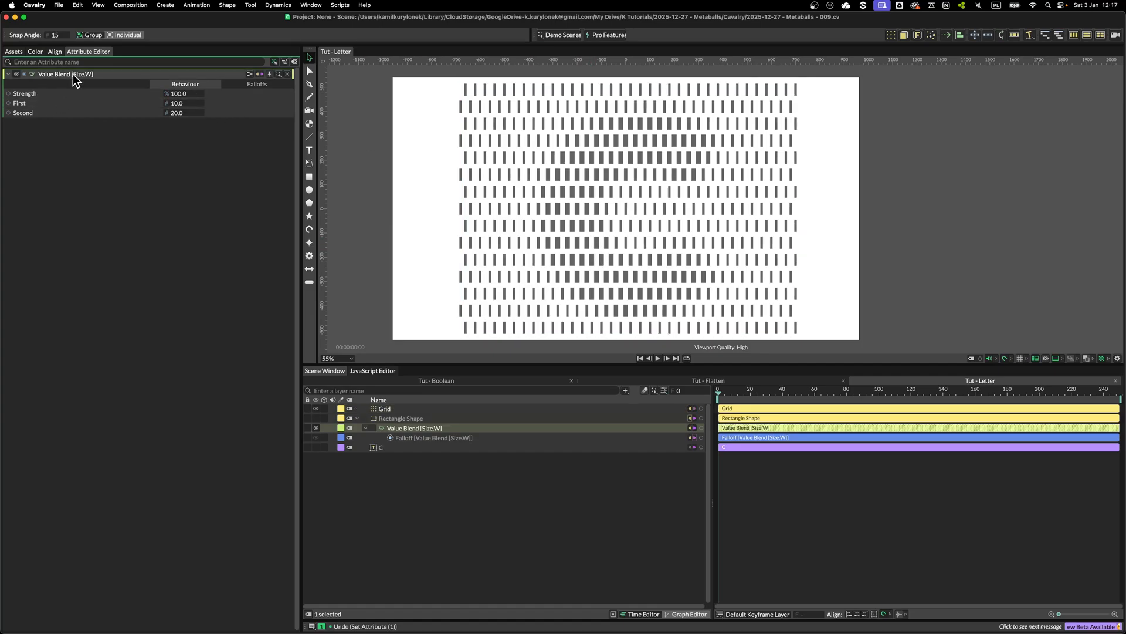
click(175, 106)
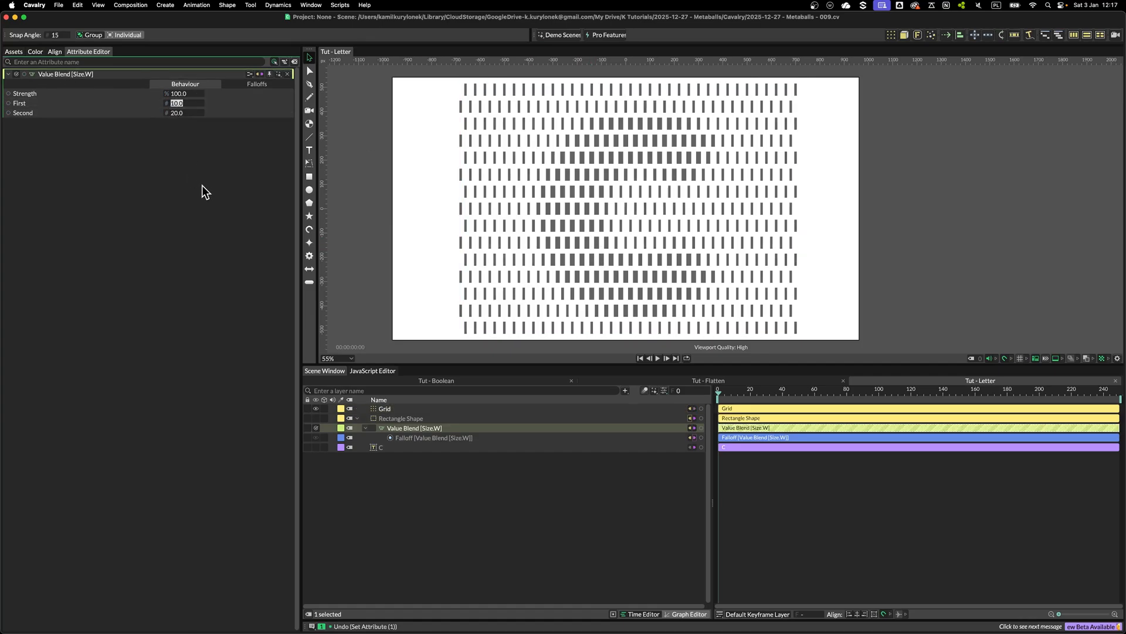
text(2)
key(Return)
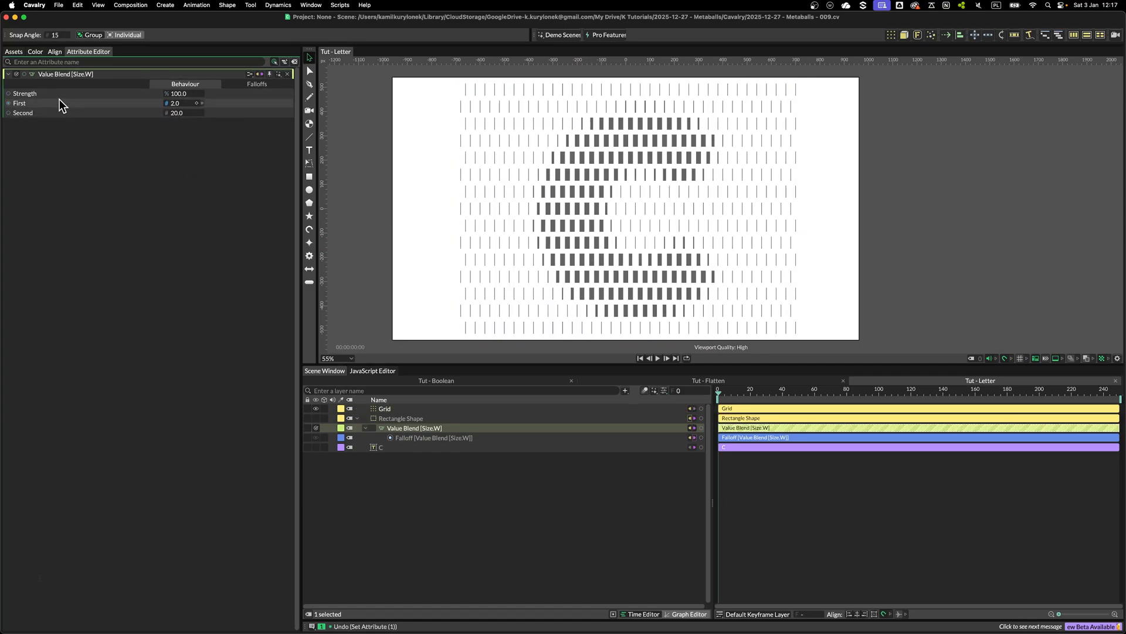
Add a Flatten Shape Layers deformer to the Grid
click(385, 409)
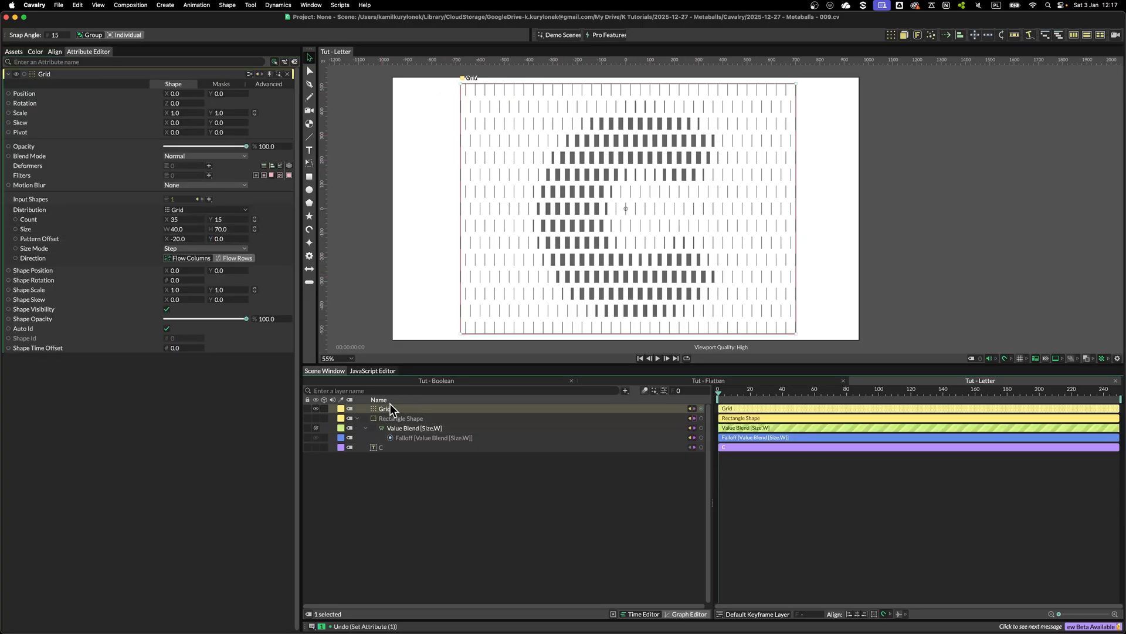
click(210, 167)
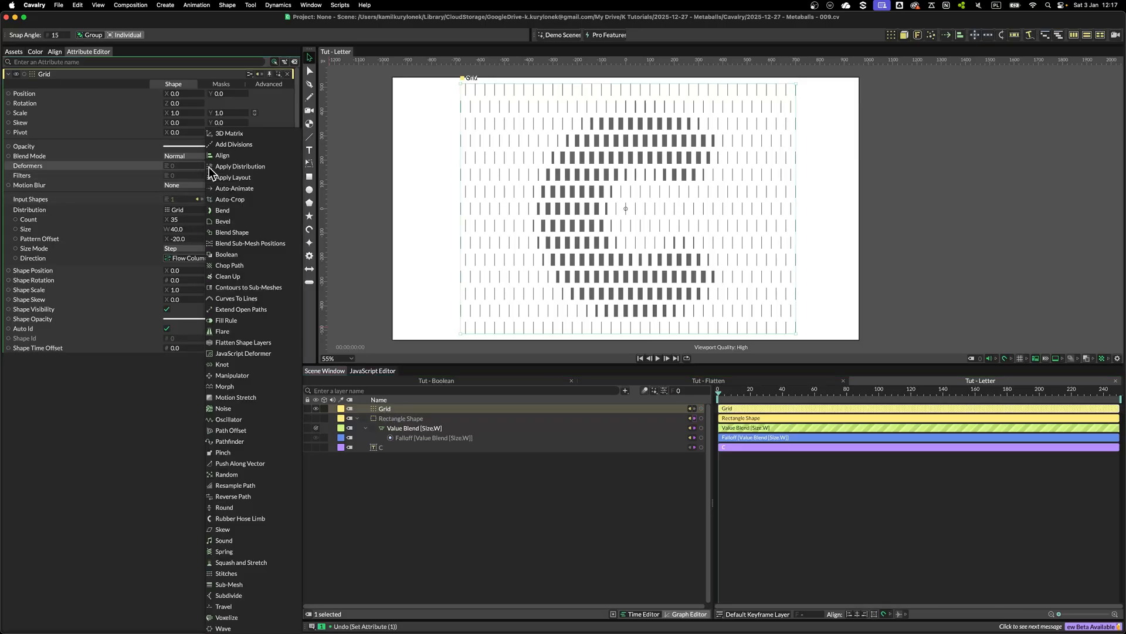
click(244, 343)
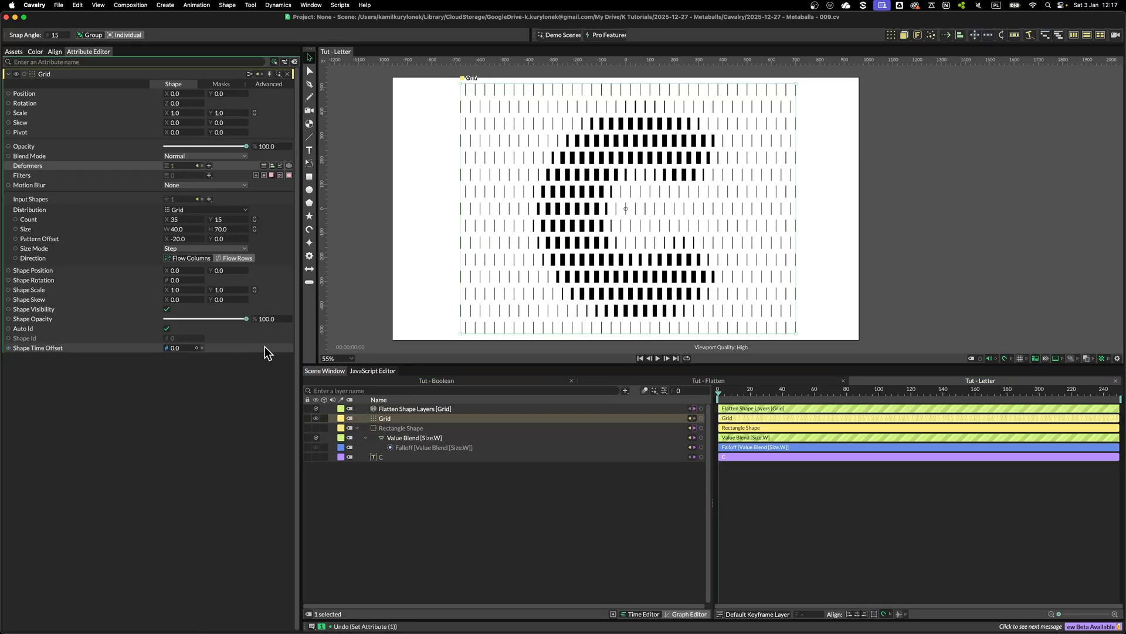
click(395, 427)
click(394, 419)
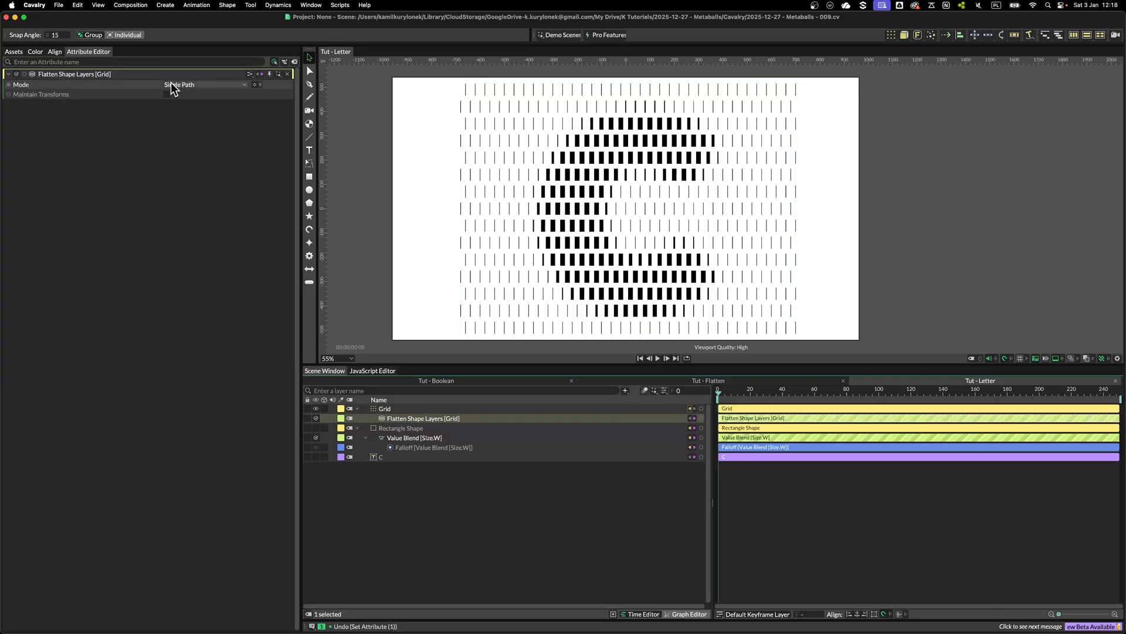
click(384, 408)
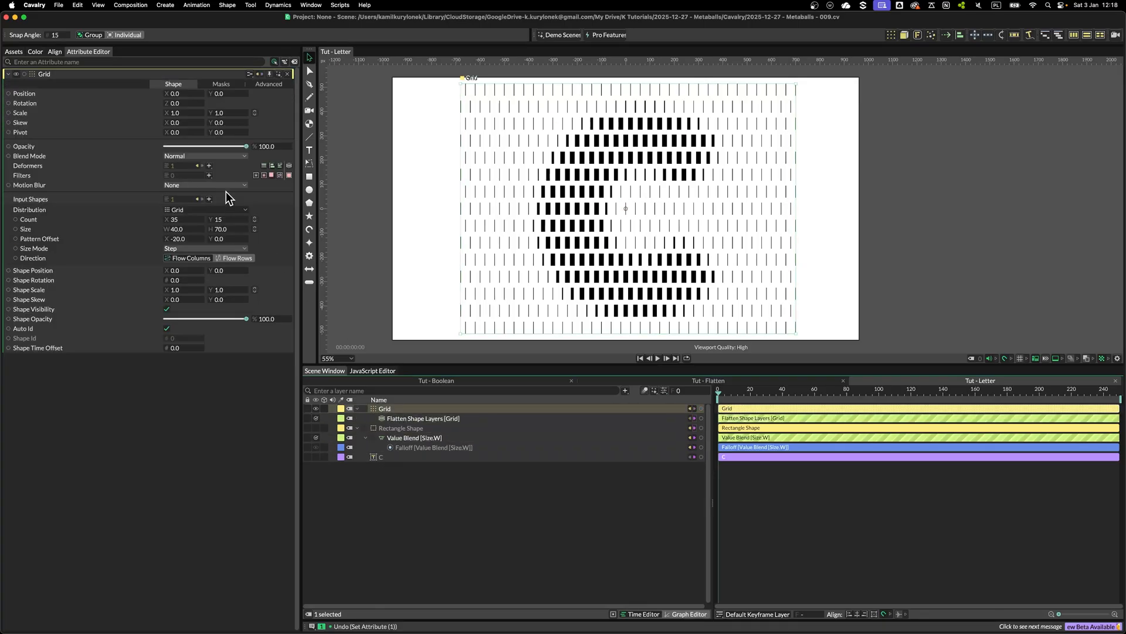
Add two Path Offset deformers to the Grid
click(209, 166)
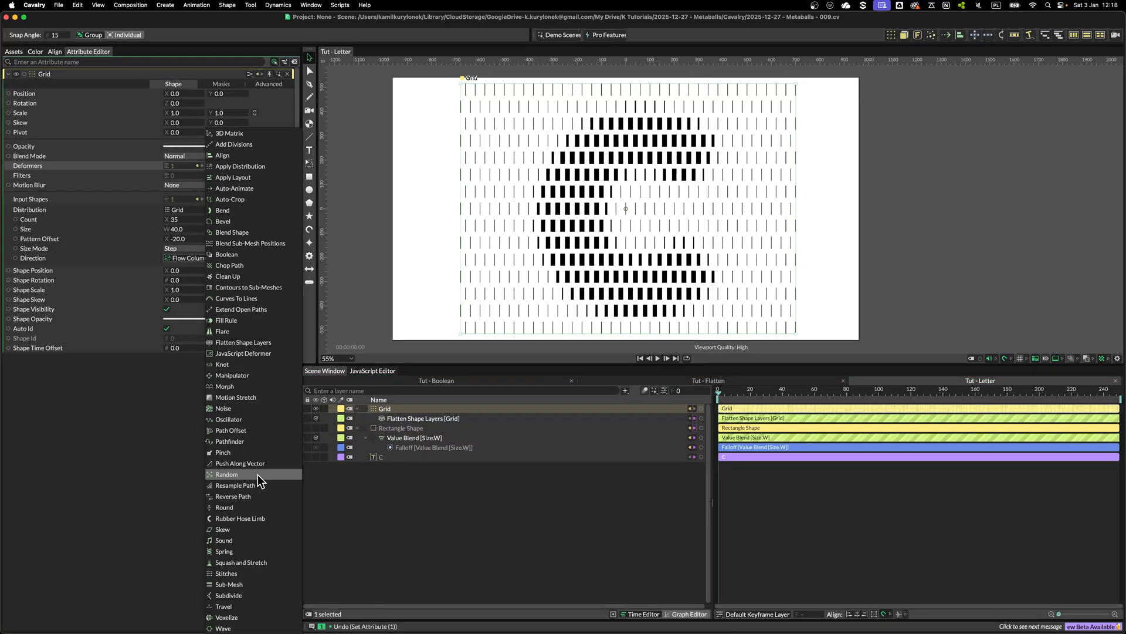
click(230, 430)
click(202, 166)
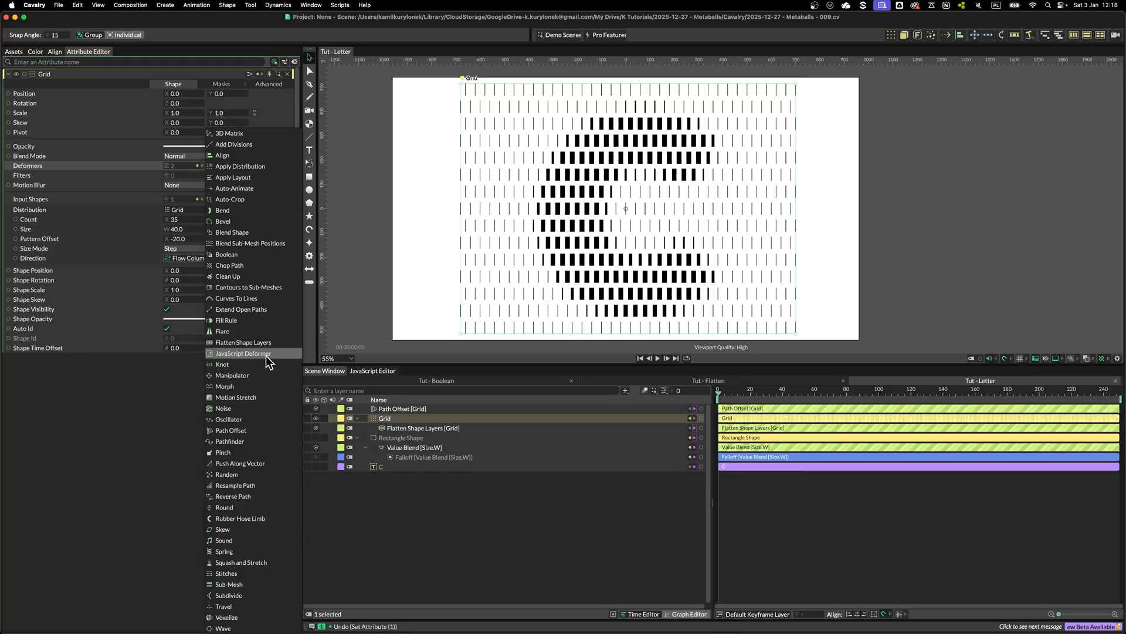
click(231, 431)
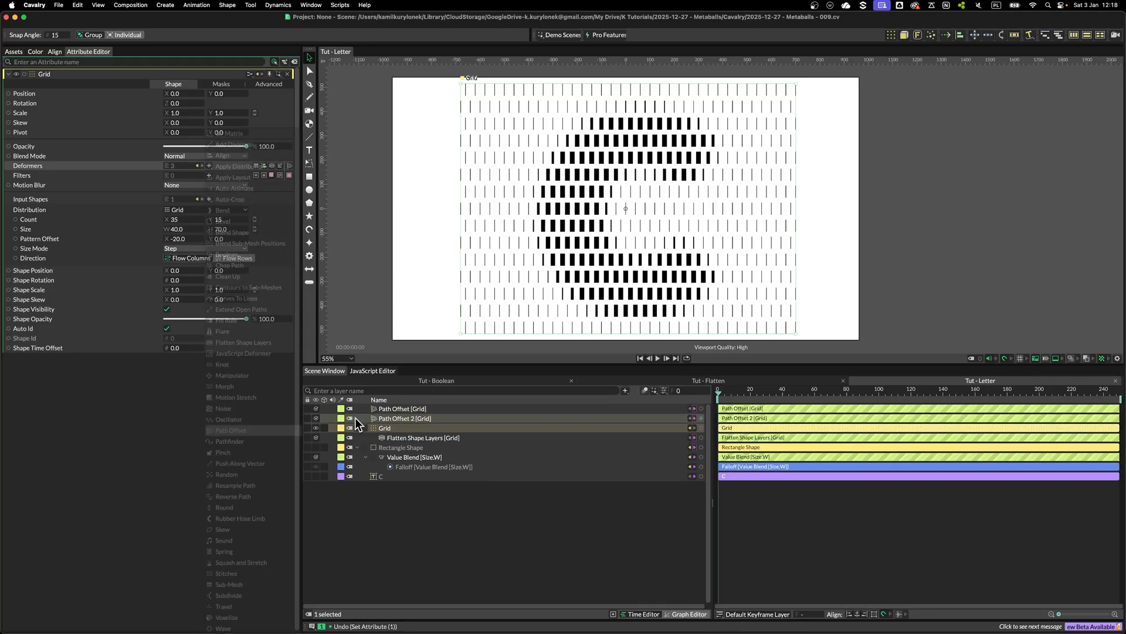
Rename the two Path Offset deformers to Positive and Negative
click(393, 408)
key(Return)
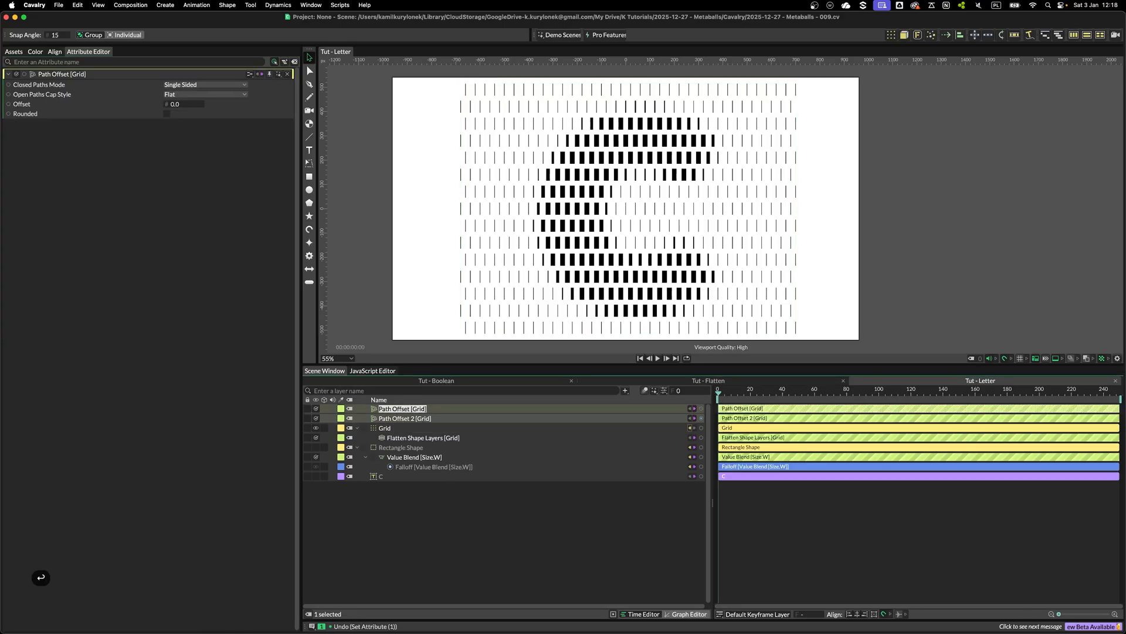
text(Positive)
key(Return)
click(406, 415)
key(Return)
text(Negative)
key(Return)
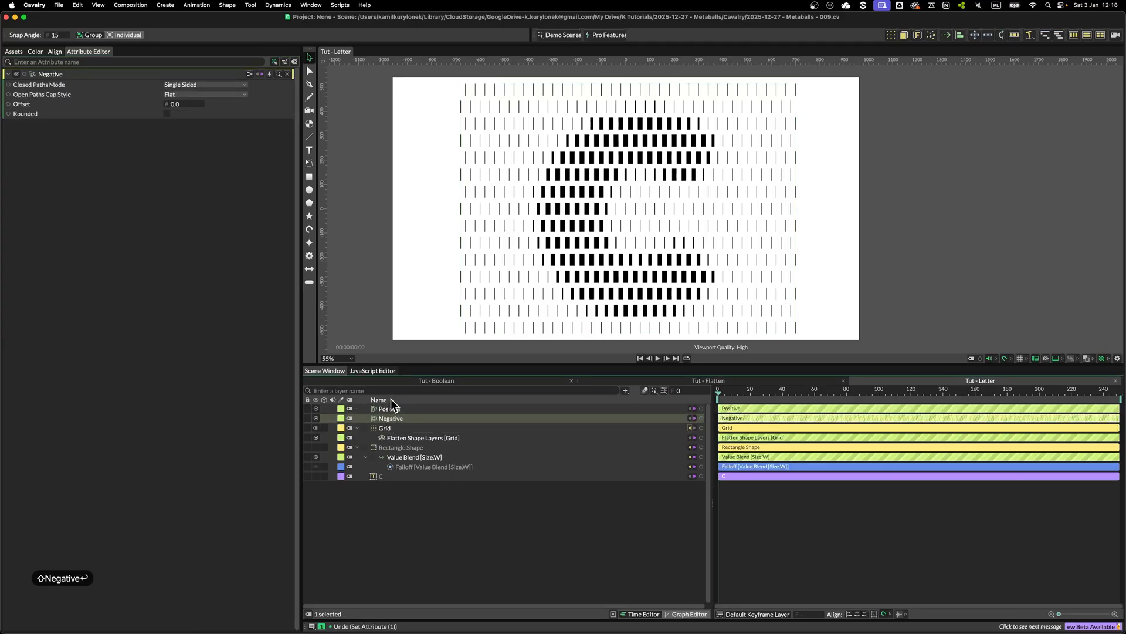
Nest Negative under Positive and connect Positive's Offset to Negative's Offset
drag(389, 418, 399, 411)
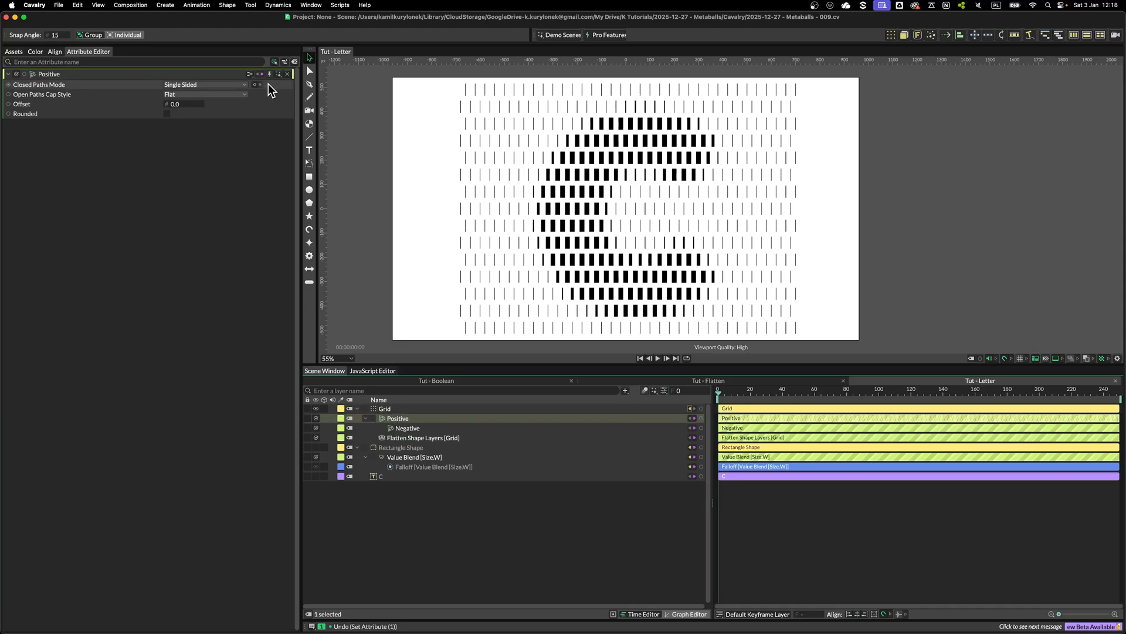
click(404, 428)
drag(167, 155, 293, 194)
drag(343, 150, 184, 105)
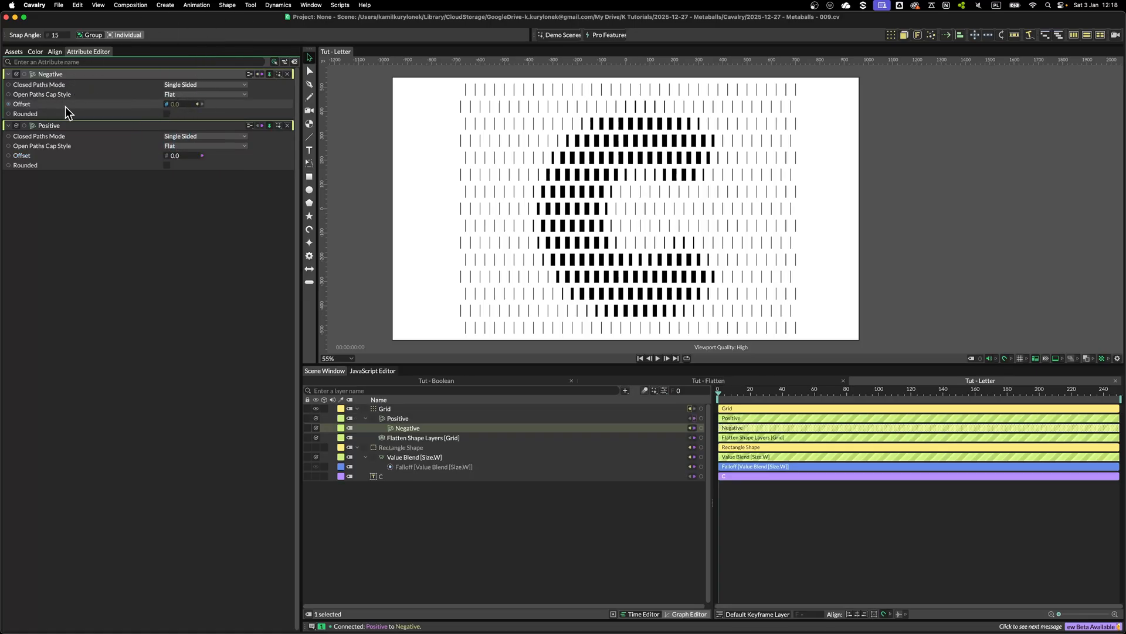
Add the expression value * -1 to Negative's Offset
right_click(149, 103)
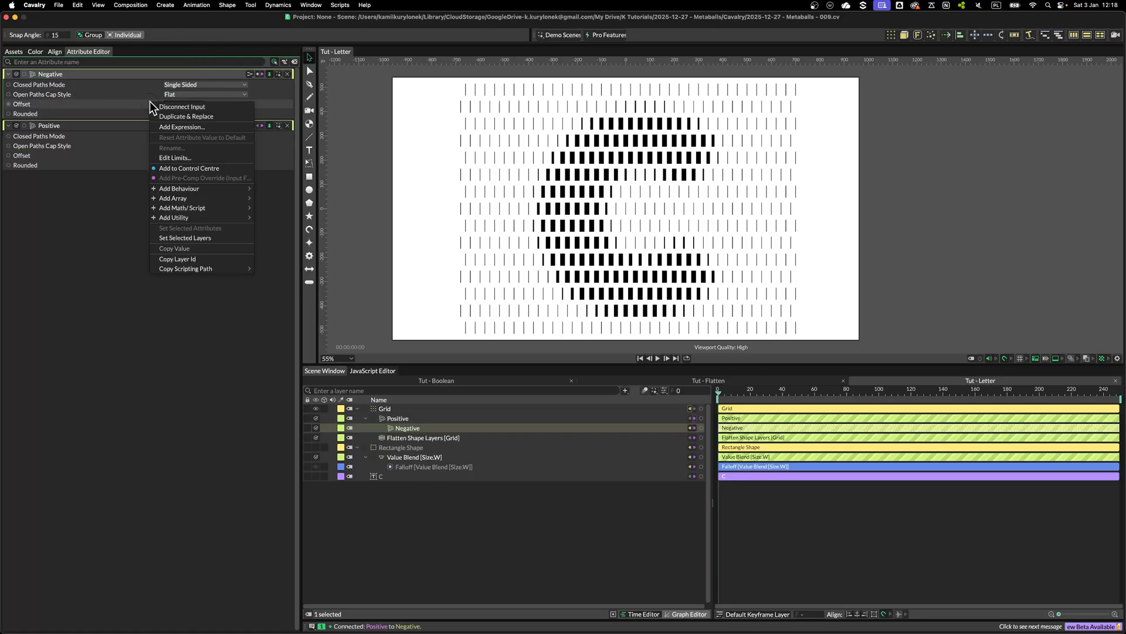
click(178, 126)
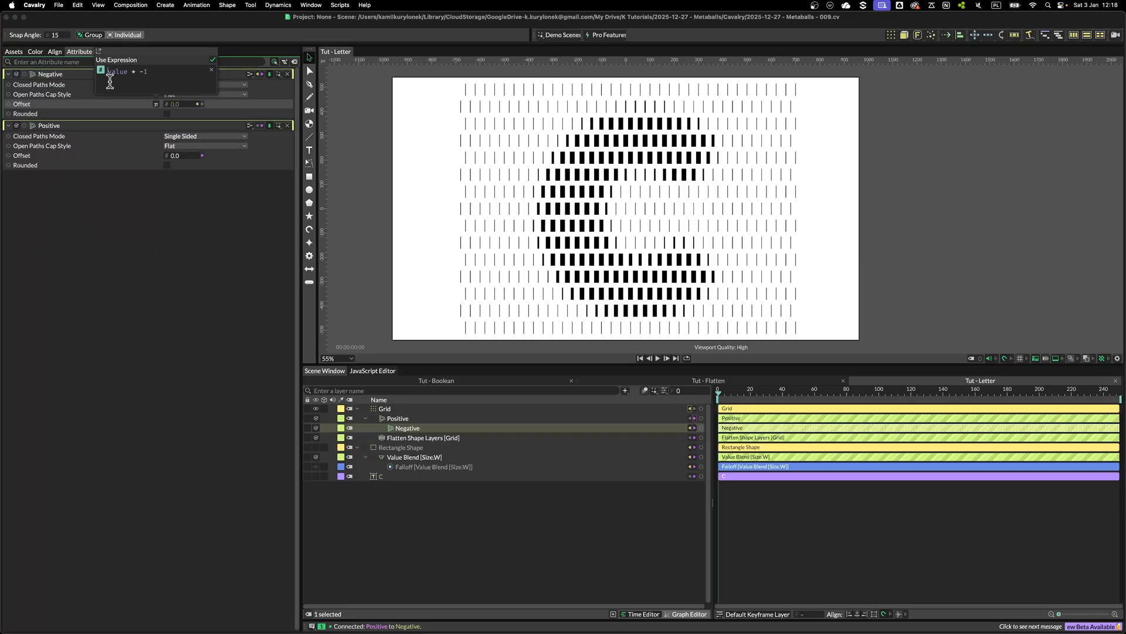
Set the Positive deformer's Offset to 10
click(180, 155)
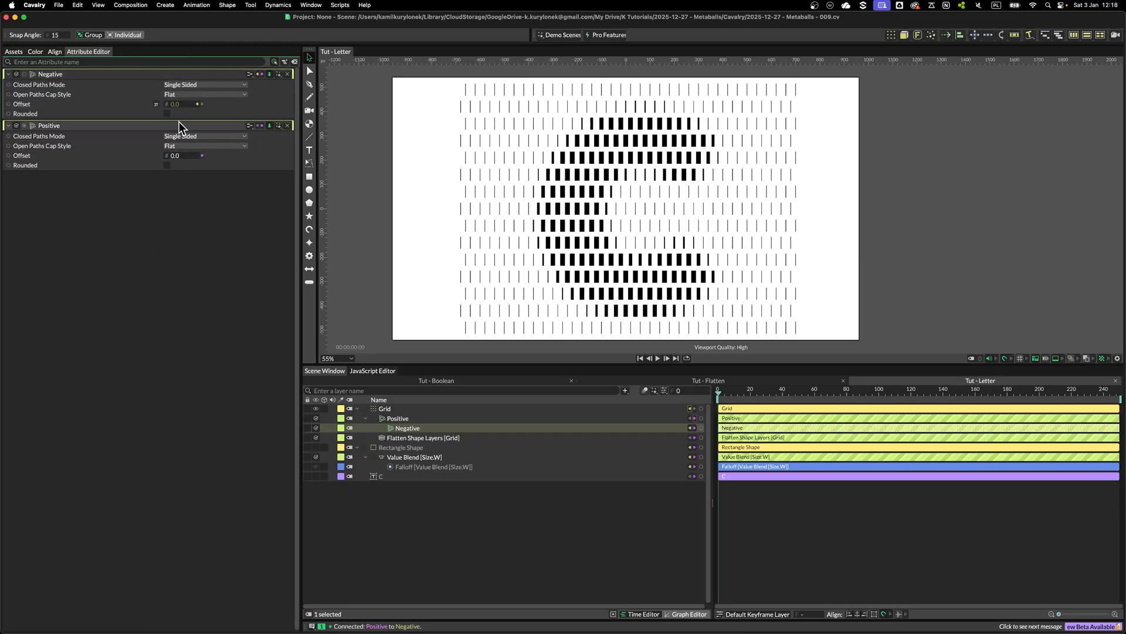
click(179, 155)
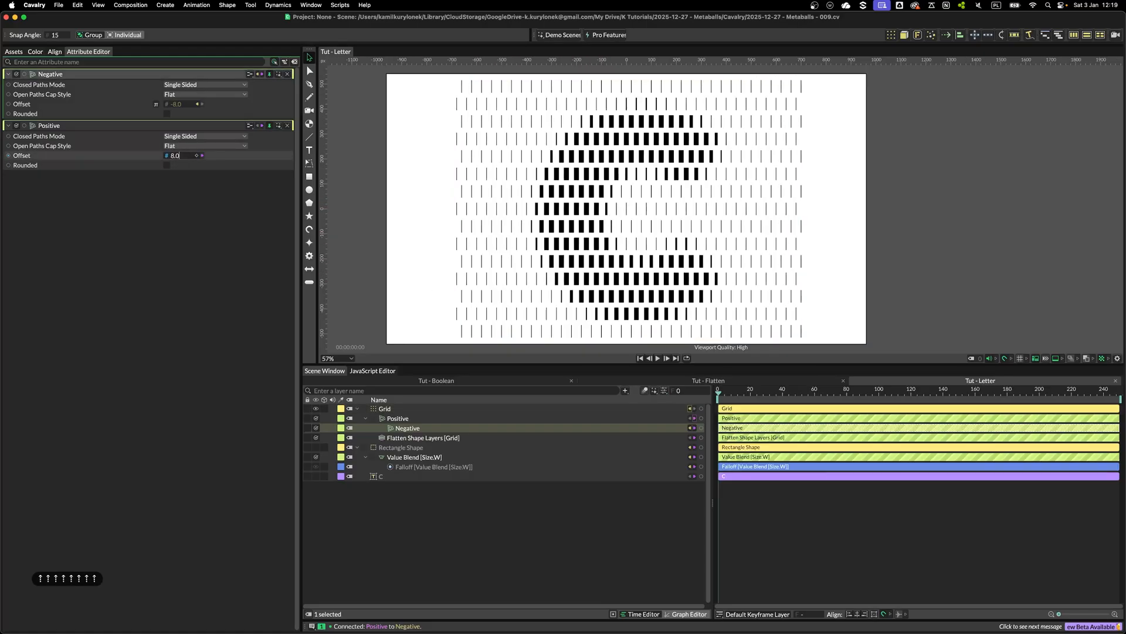
key(Up)
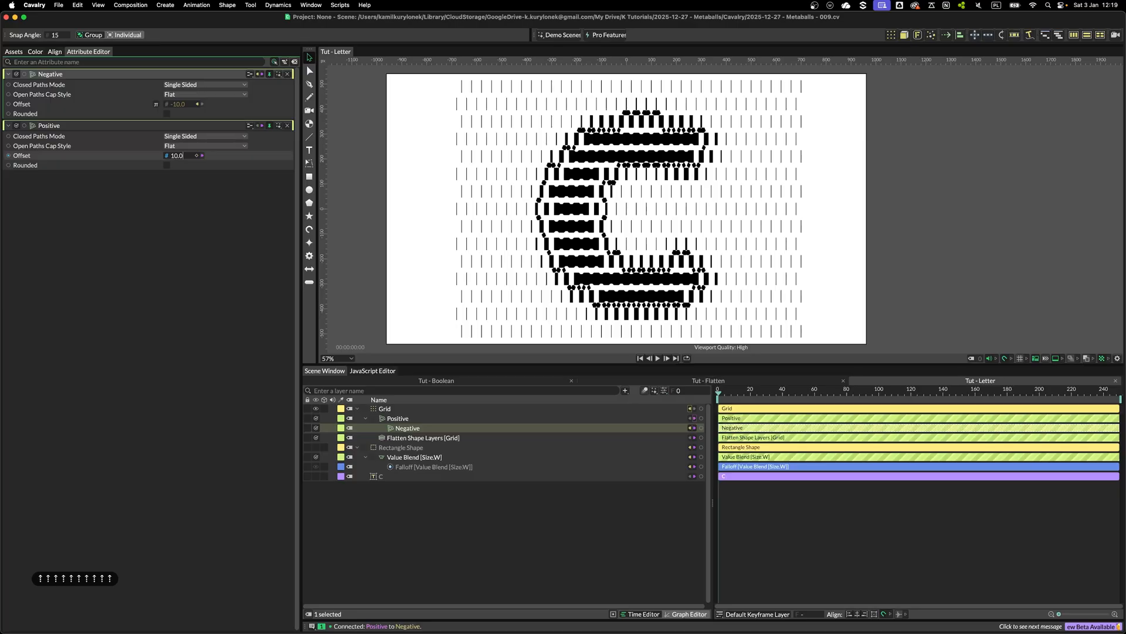
Add a Bevel deformer to the Grid and move it to the top of the deformer stack
click(478, 408)
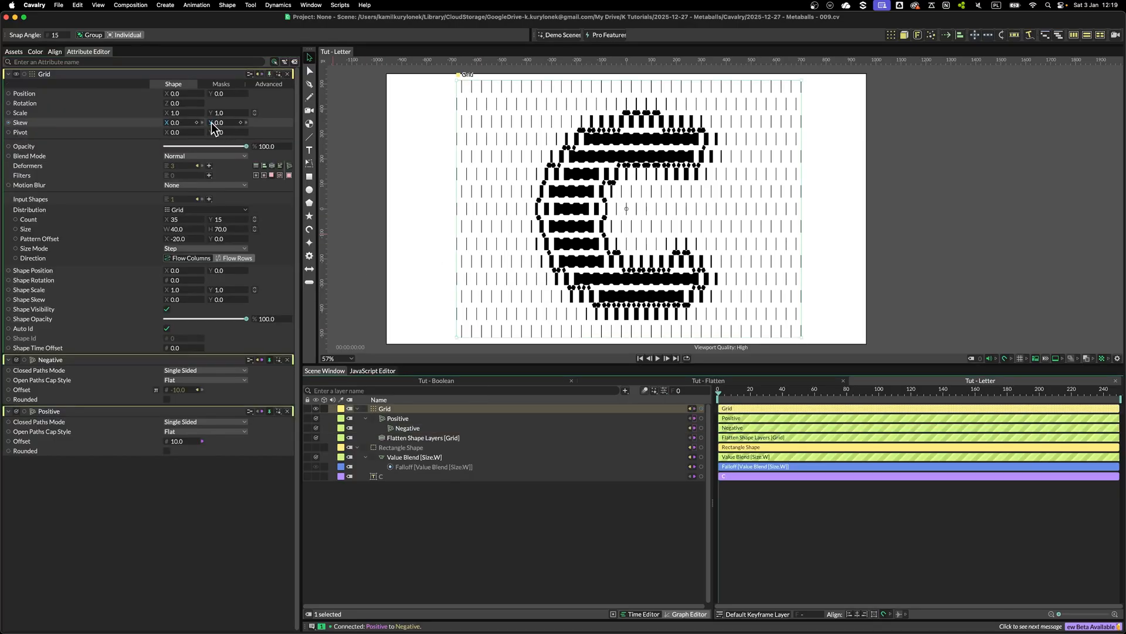
click(209, 166)
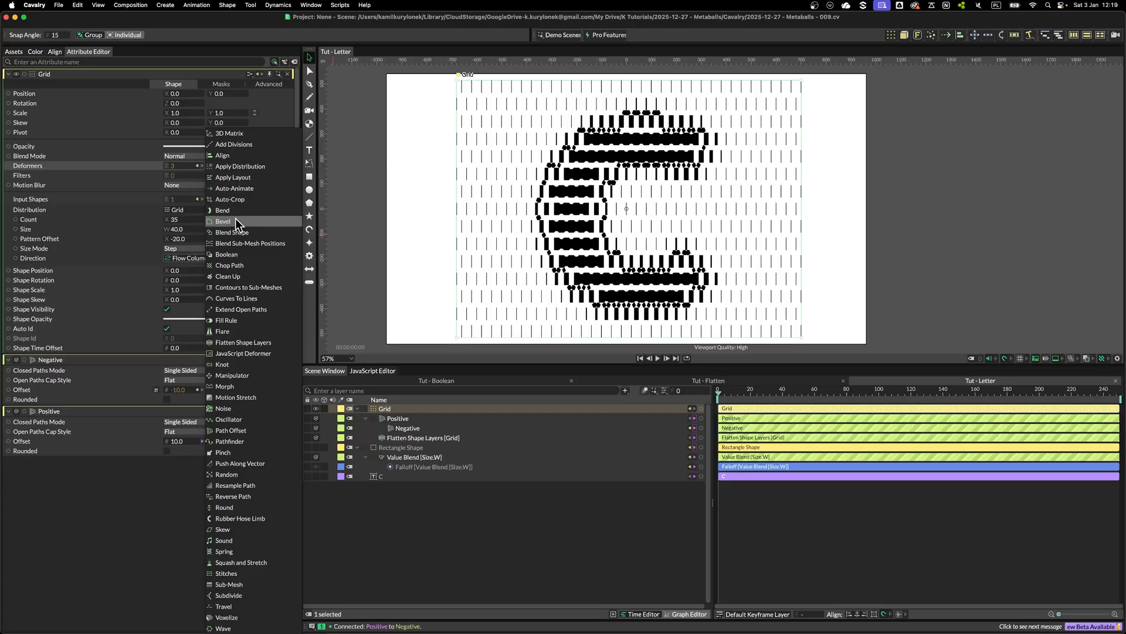
click(223, 221)
drag(396, 407, 396, 418)
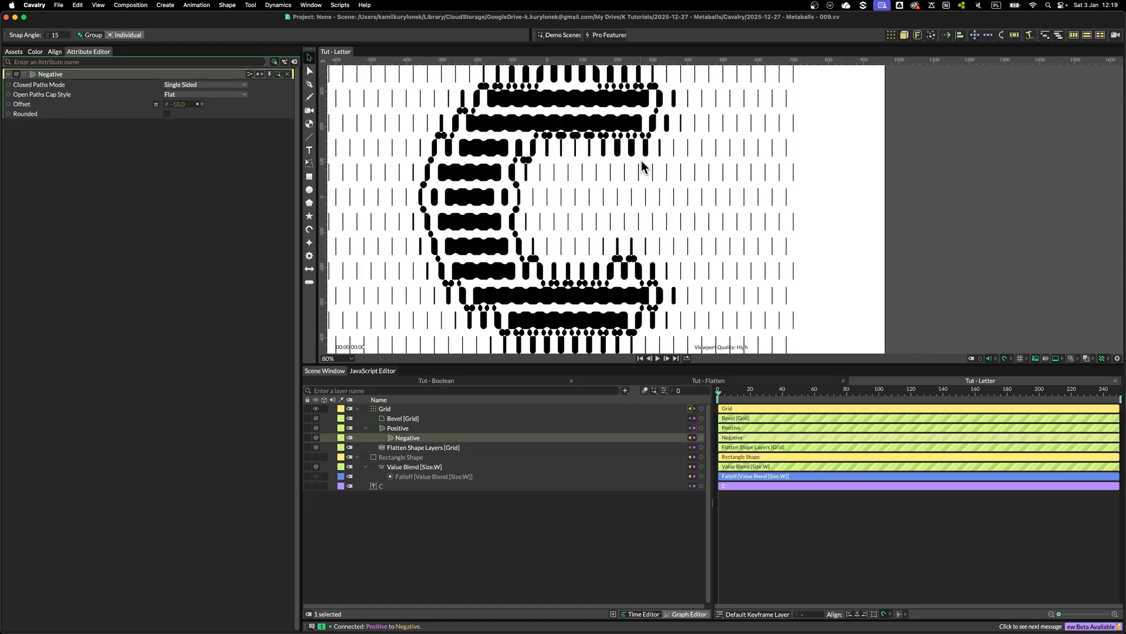
Set the Grid's distribution size to 41 by 71
scroll(606, 183, up, 5)
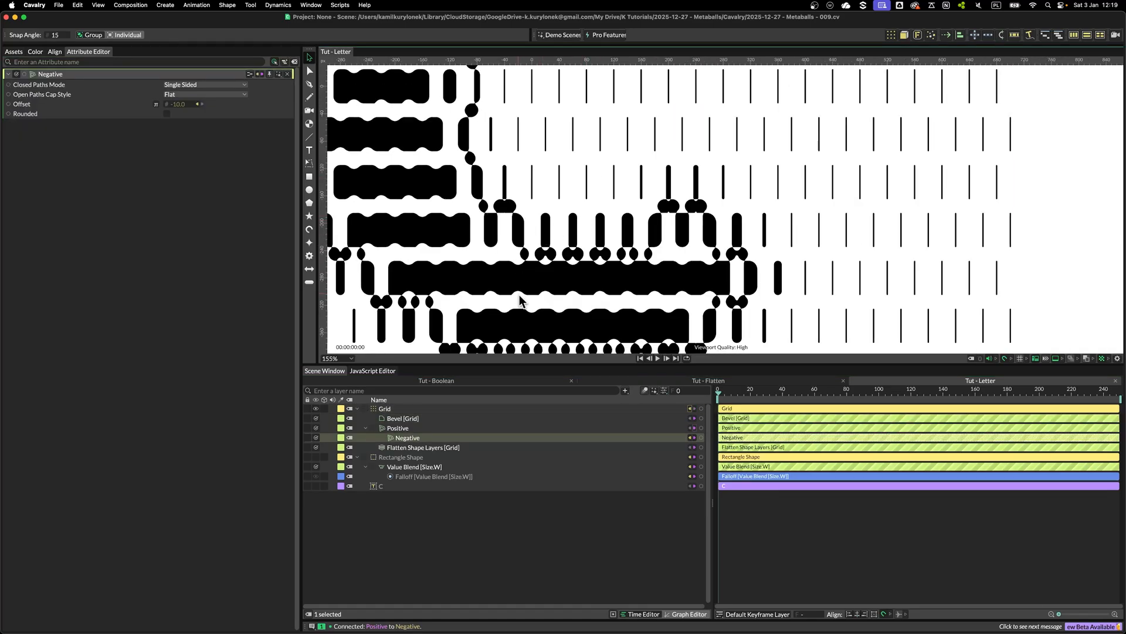
scroll(589, 253, up, 6)
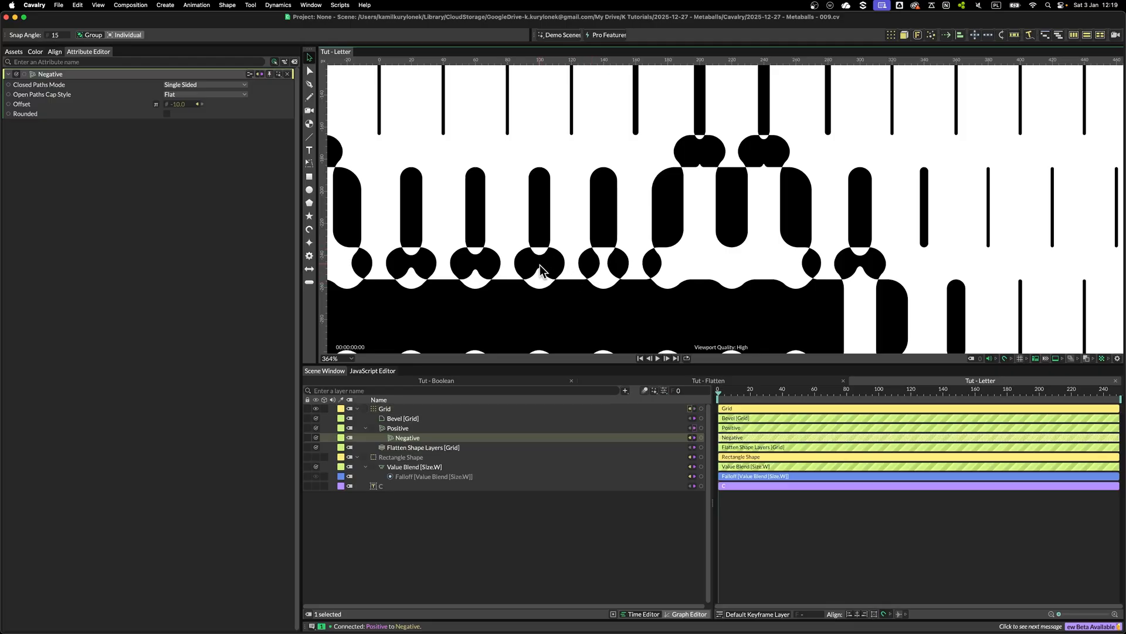
scroll(499, 275, down, 8)
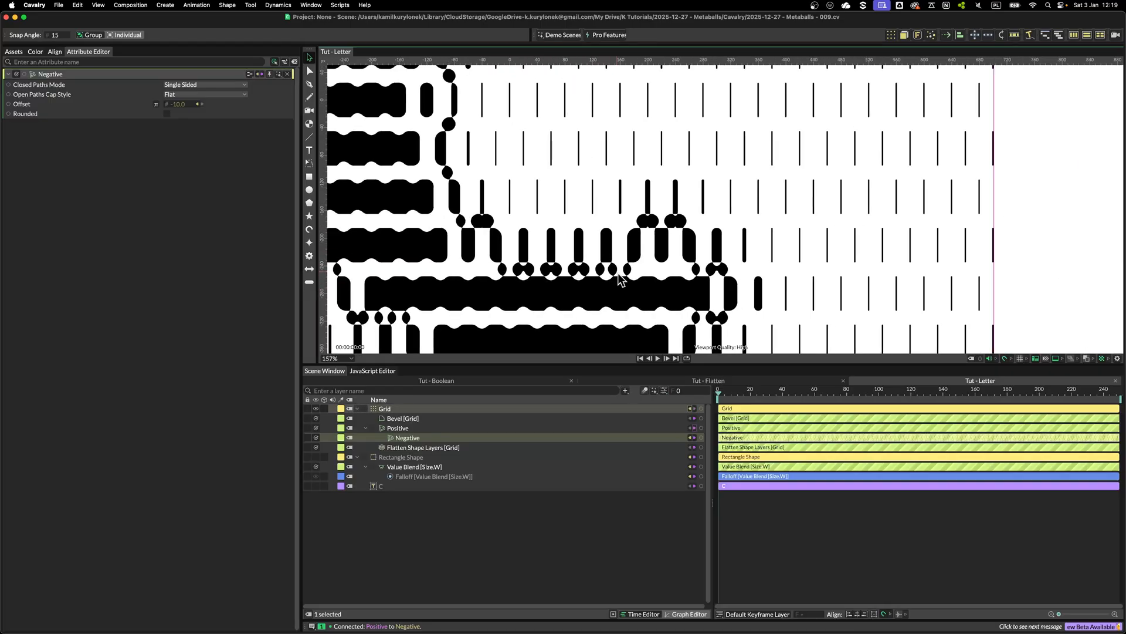
scroll(558, 205, down, 1)
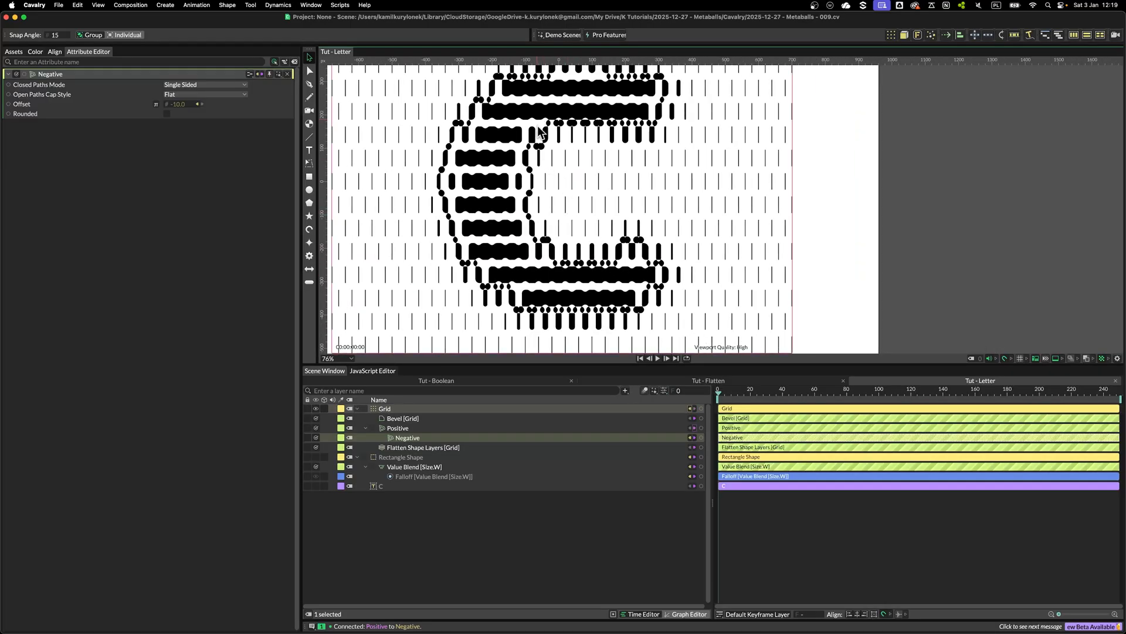
click(410, 409)
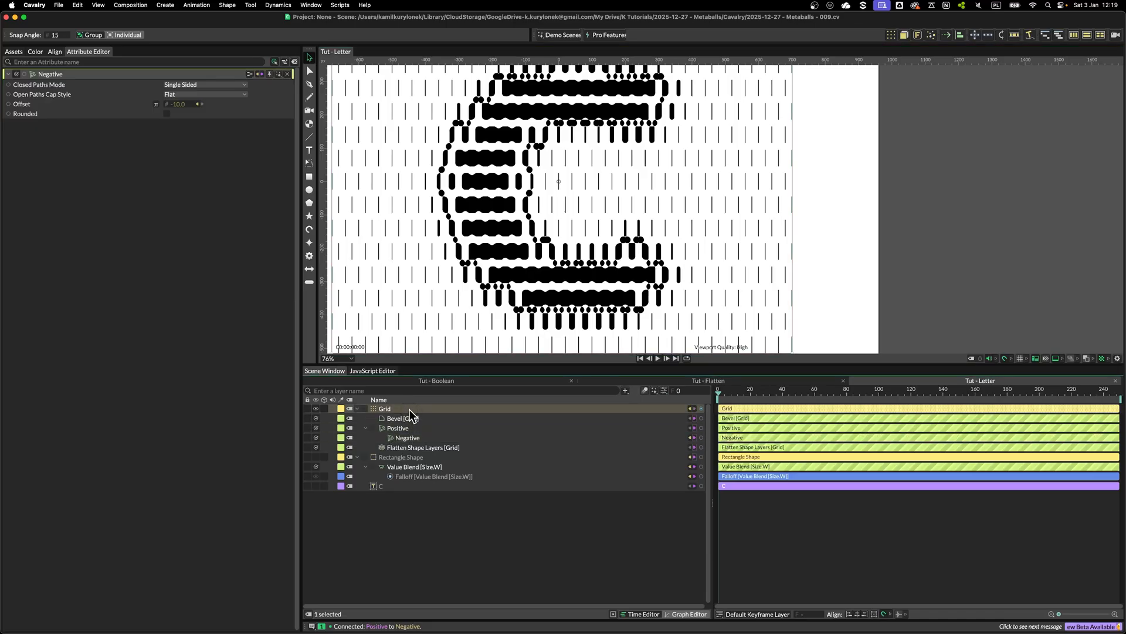
click(176, 228)
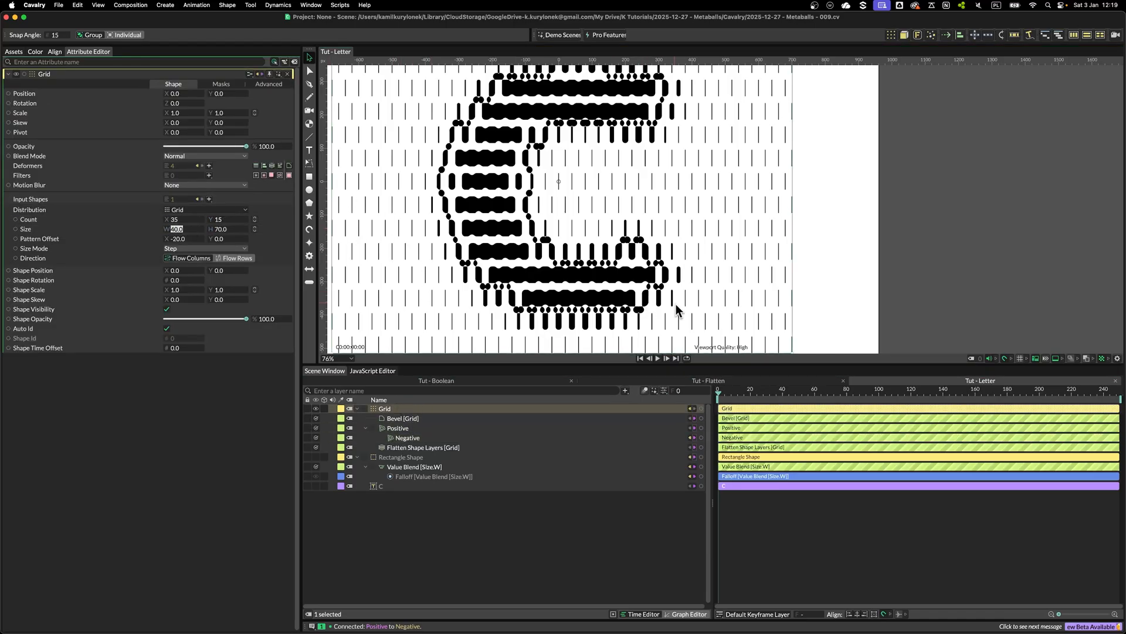
click(227, 229)
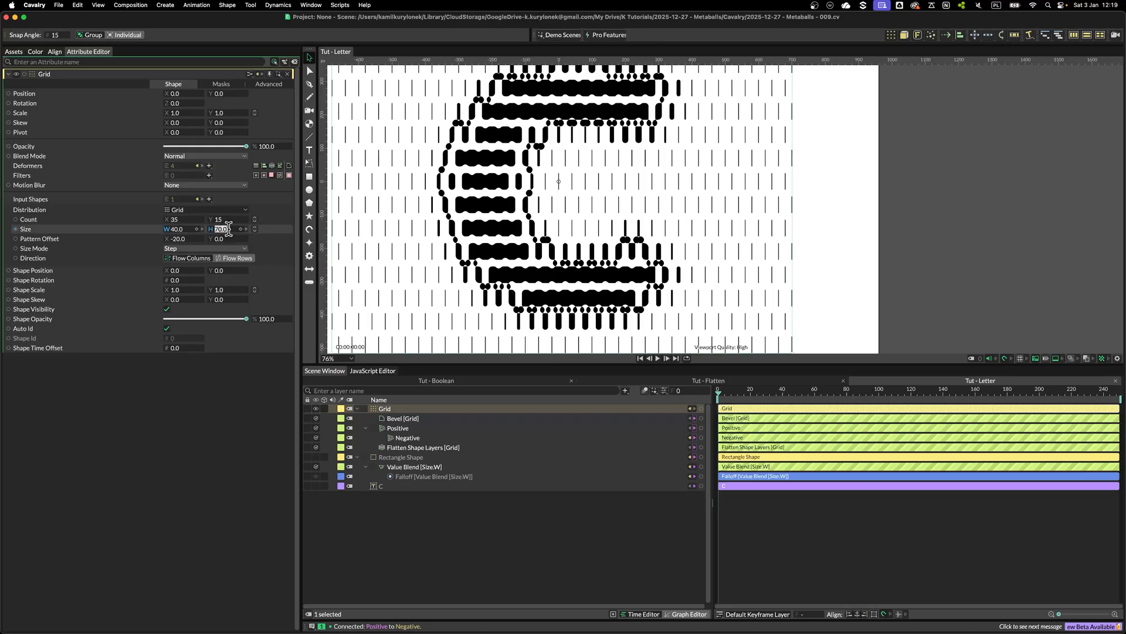
key(Up)
key(Up)
key(Up)
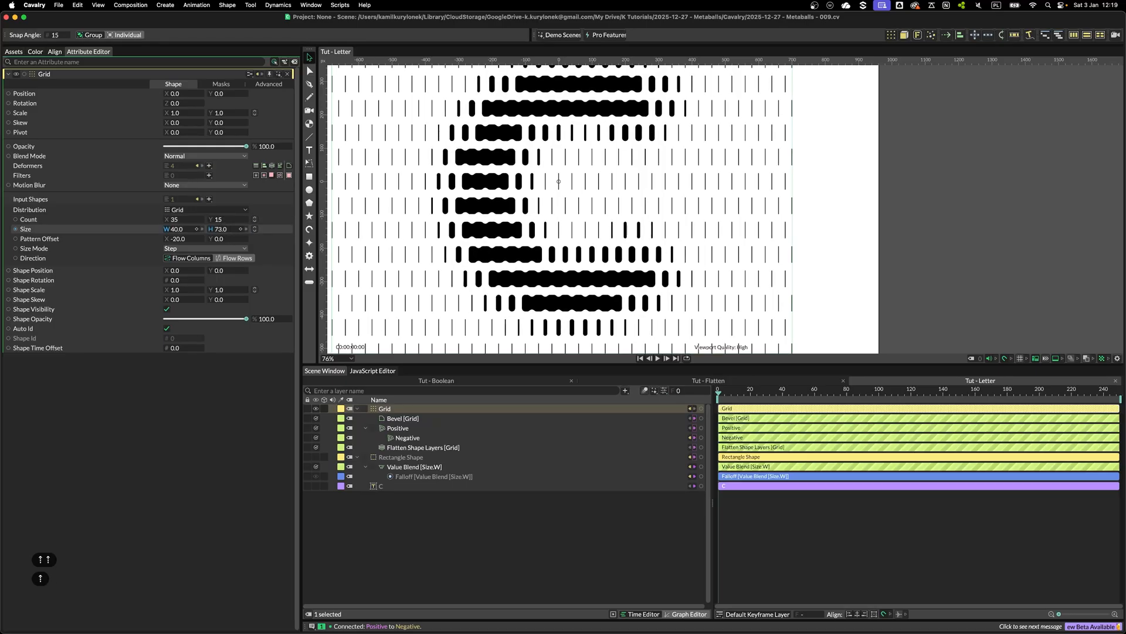
key(Down)
key(Down)
key(Down)
key(Up)
key(Down)
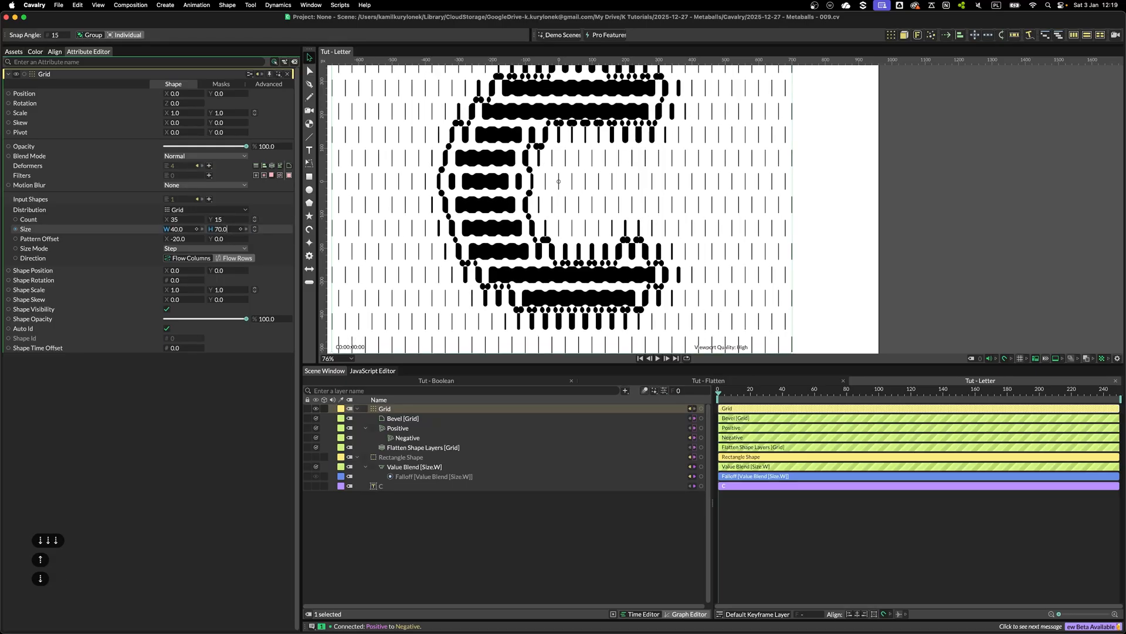
key(Up)
key(Down)
key(Up)
key(Up)
key(Down)
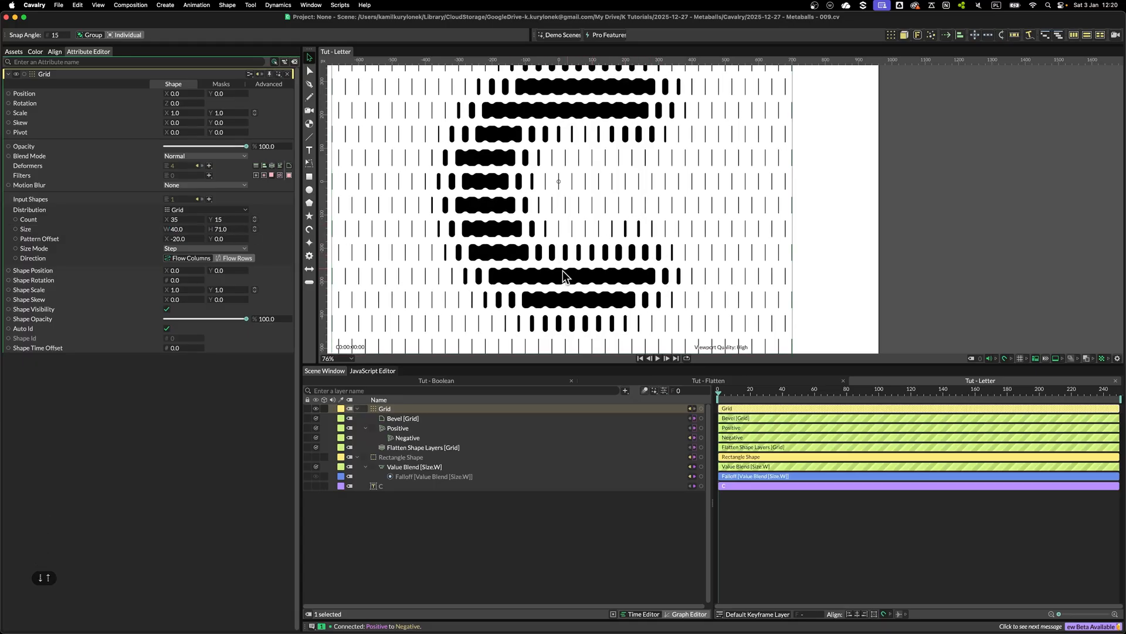
click(178, 230)
key(Up)
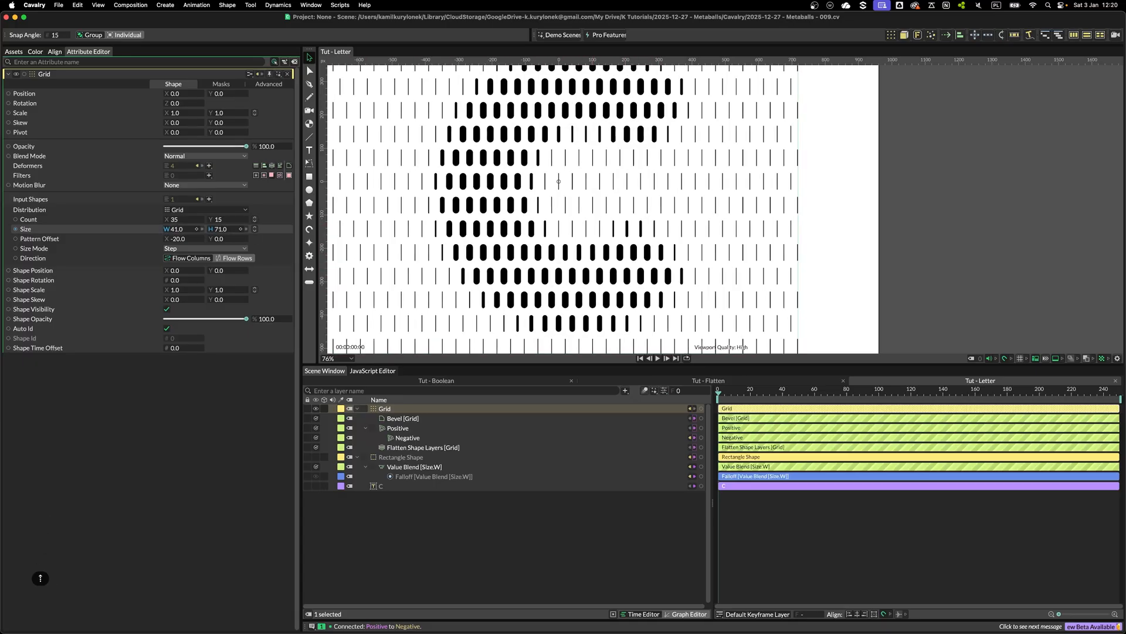
key(Up)
key(Down)
key(Up)
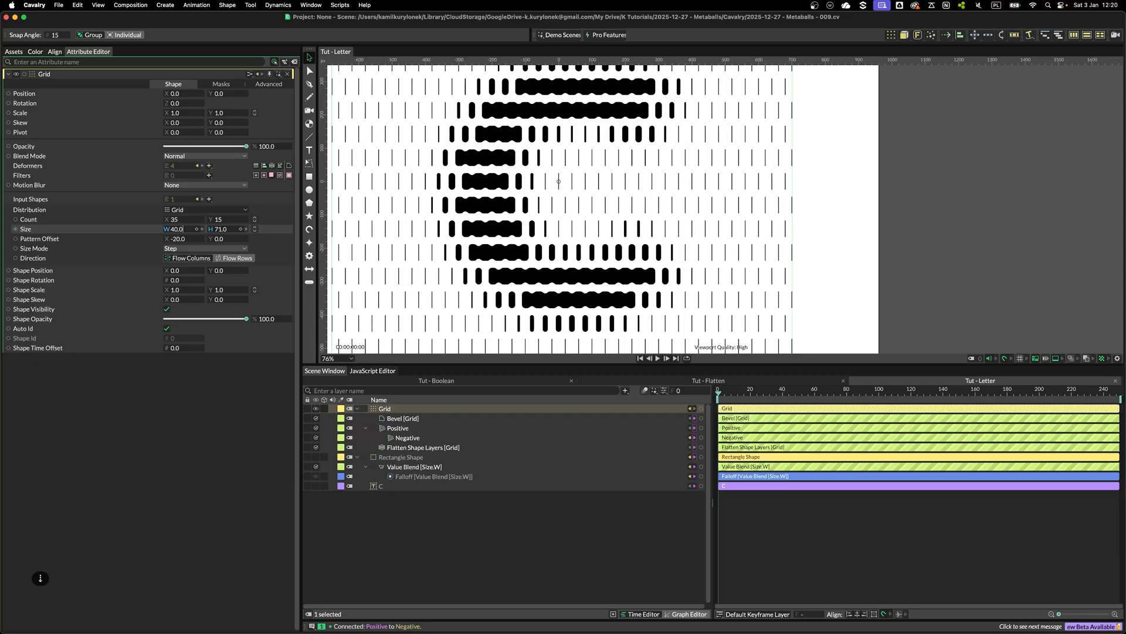
key(Down)
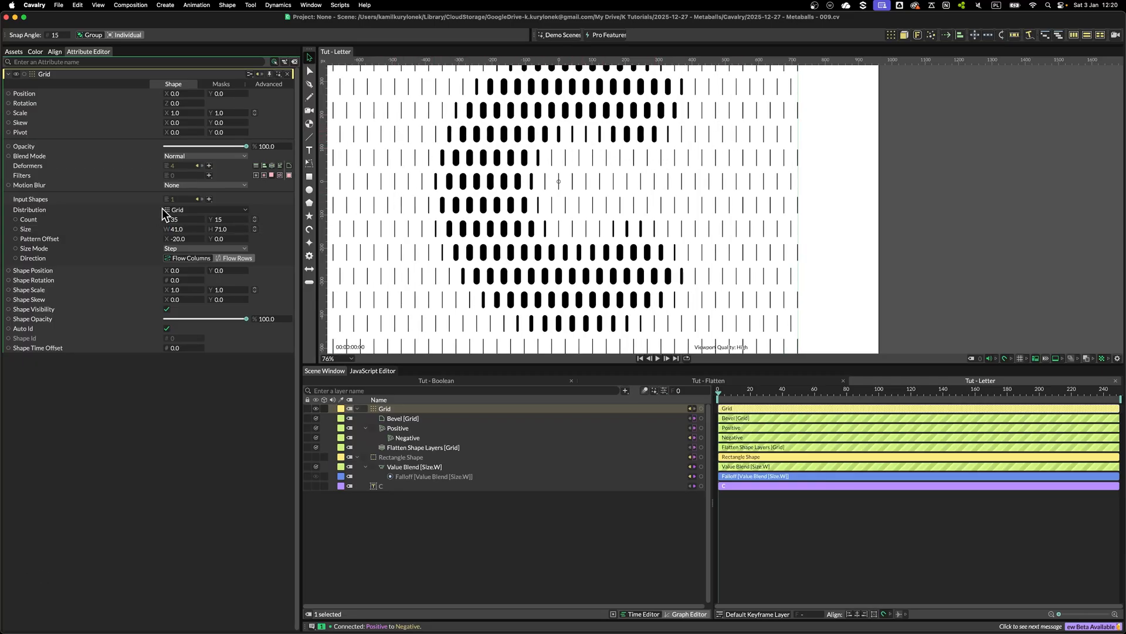
Set the Grid's Pattern Offset Y to 20
scroll(596, 223, up, 2)
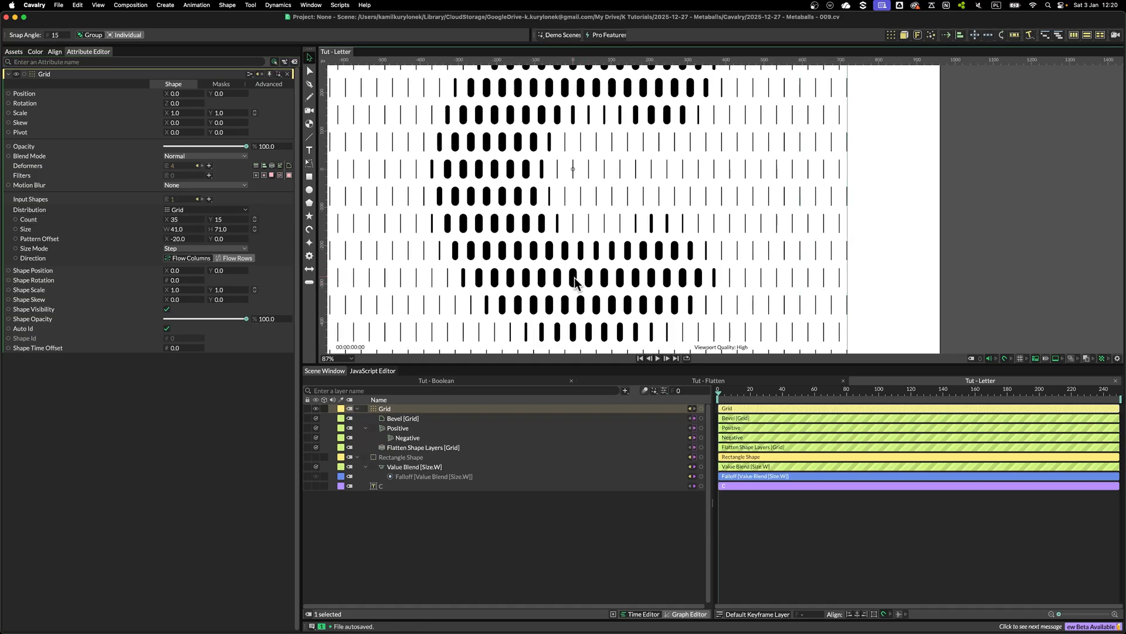
click(221, 240)
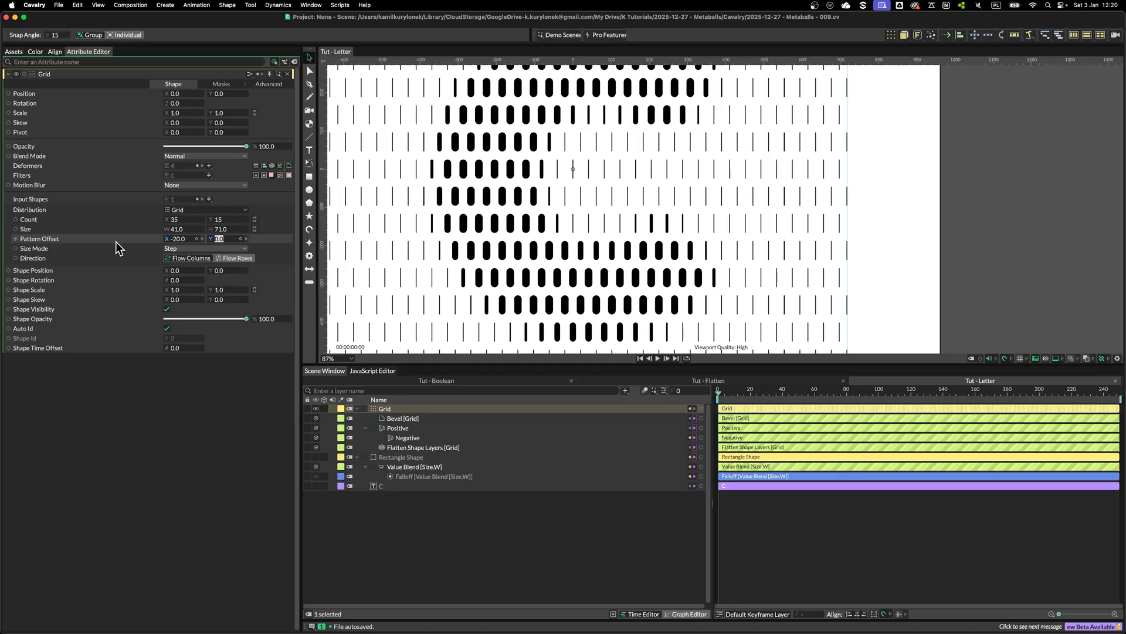
key(Up)
key(Up)
key(Up)
key(Up)
key(Up)
key(Up)
key(Up)
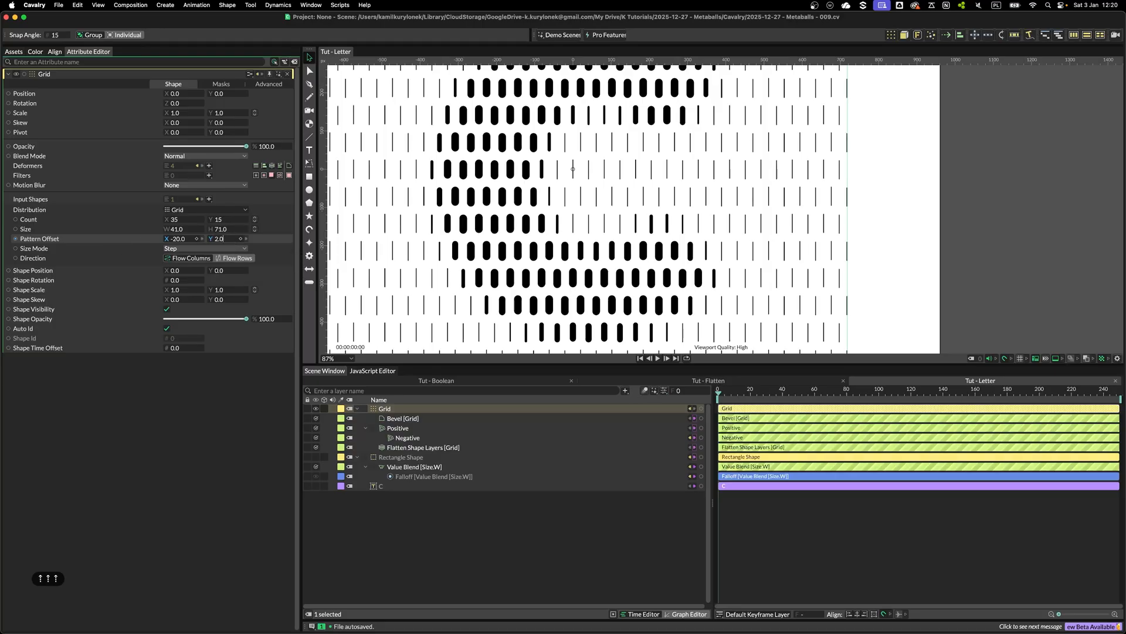
key(Up)
key(Up)
key(Up)
key(Up)
key(Up)
key(Up)
key(Up)
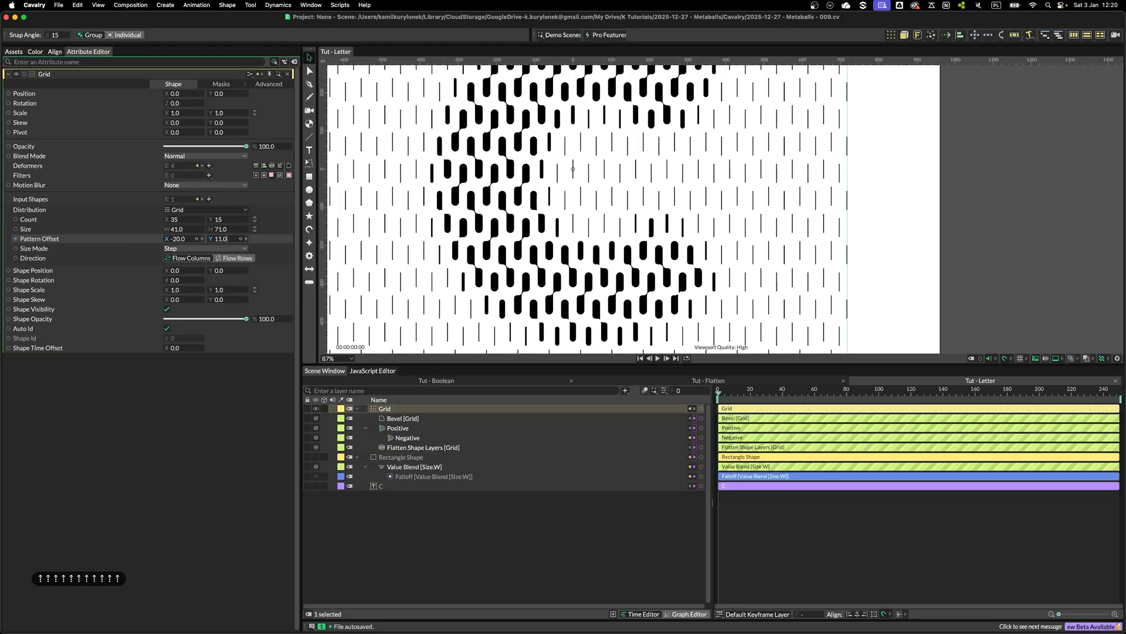
key(Up)
key(Up)
key(Up)
key(Up)
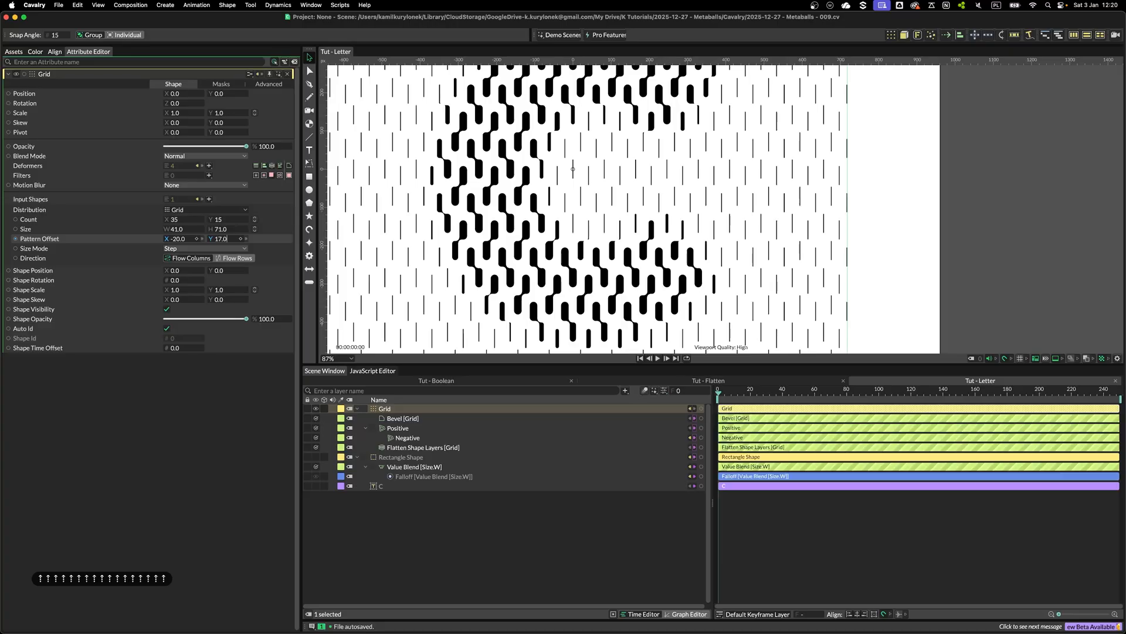
scroll(575, 252, down, 3)
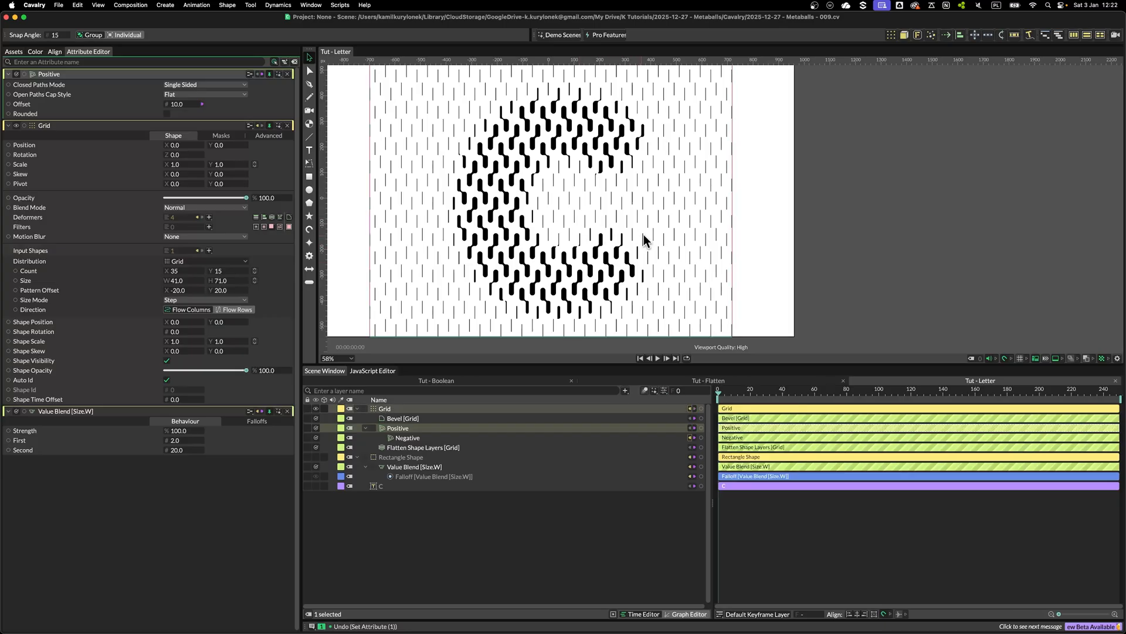
scroll(566, 270, up, 2)
scroll(566, 270, down, 1)
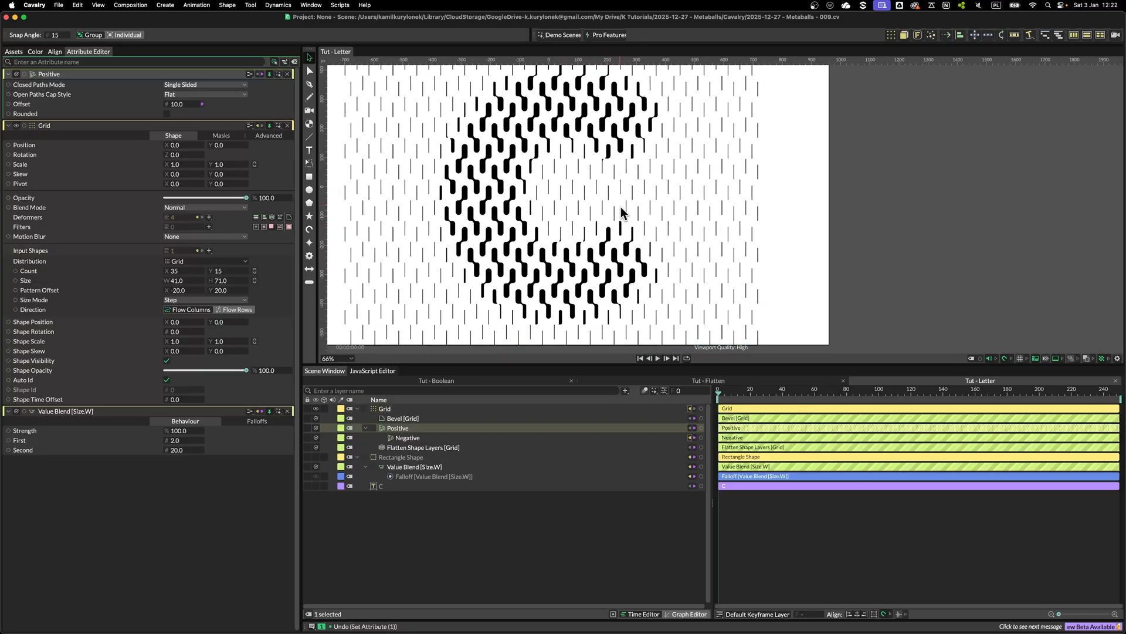
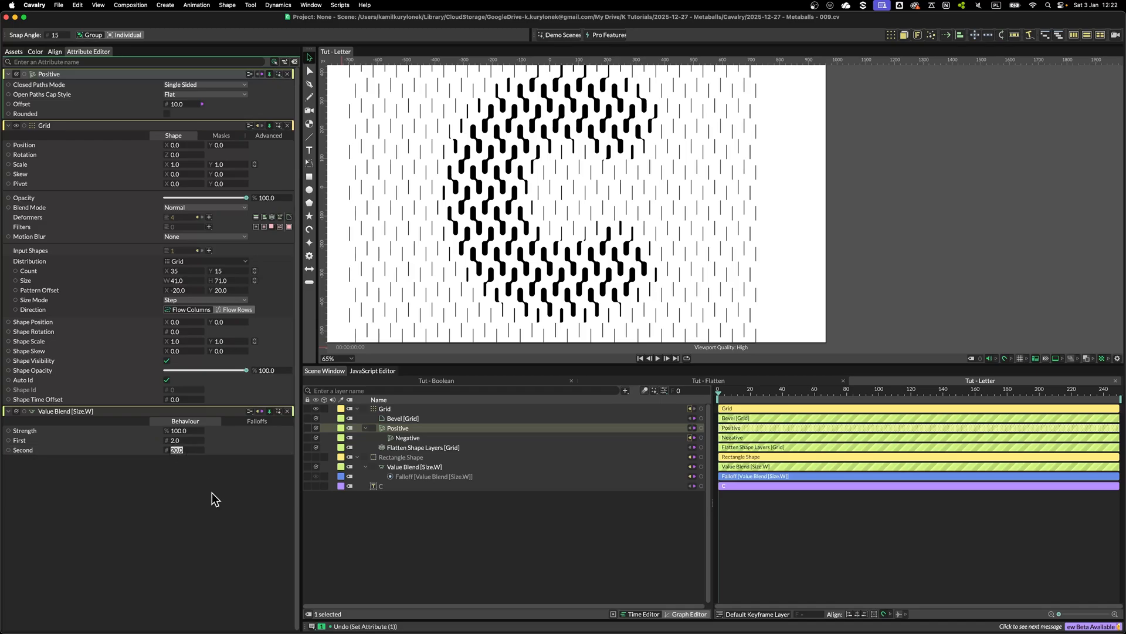
Set the Value Blend's Second value to 24
text(23)
key(Return)
key(Up)
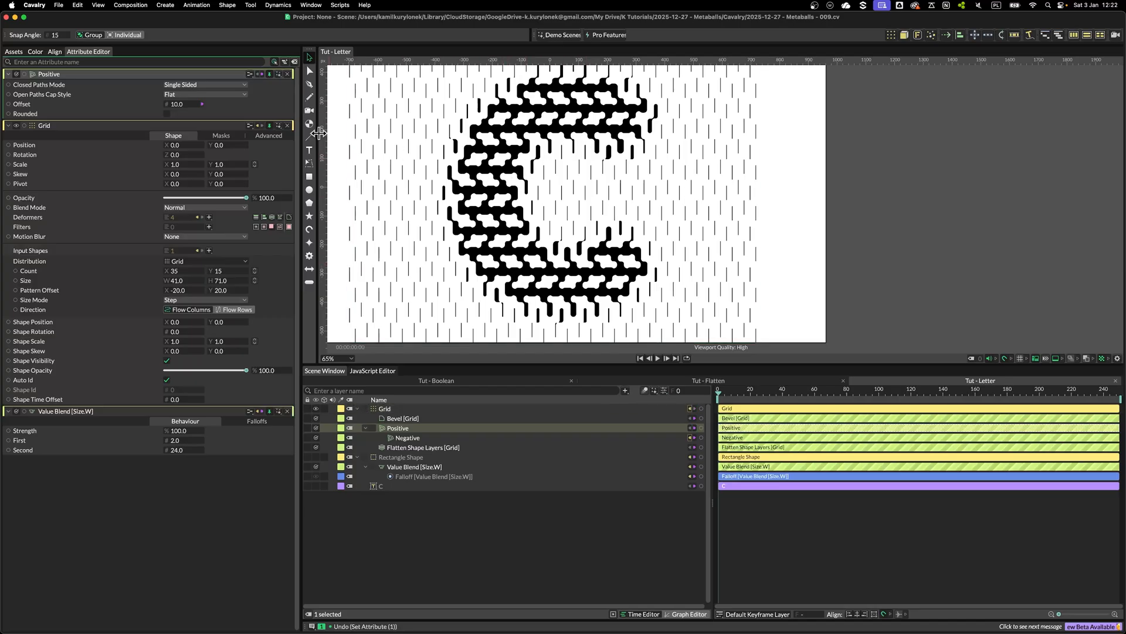
Set the Positive deformer's Offset to 8 and inspect the merged shapes' edges up close
click(186, 104)
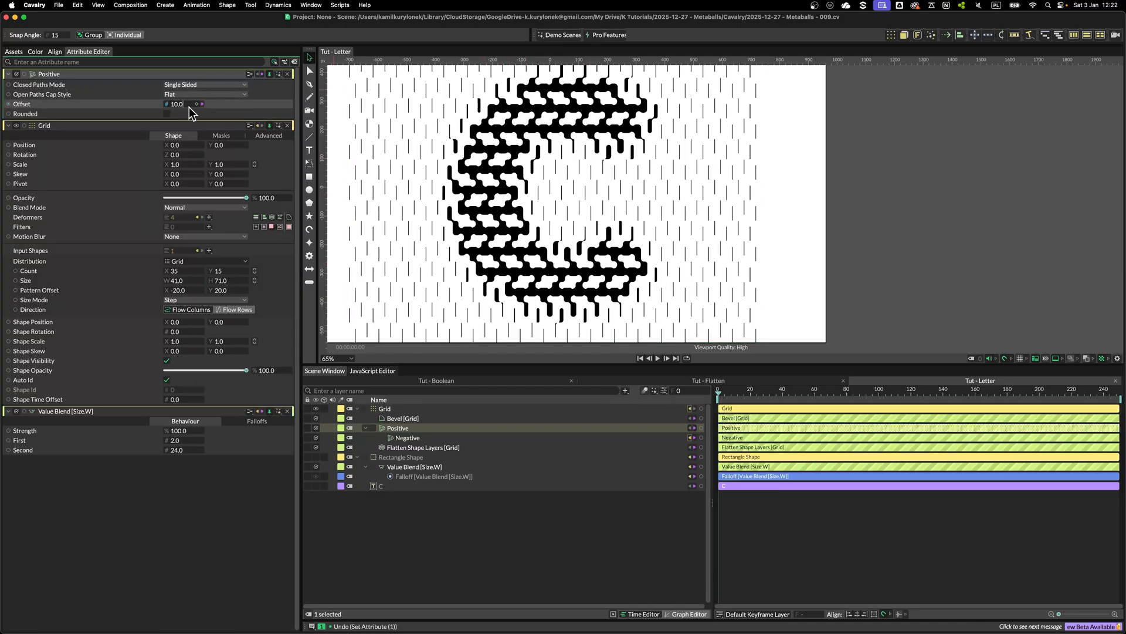
text(8)
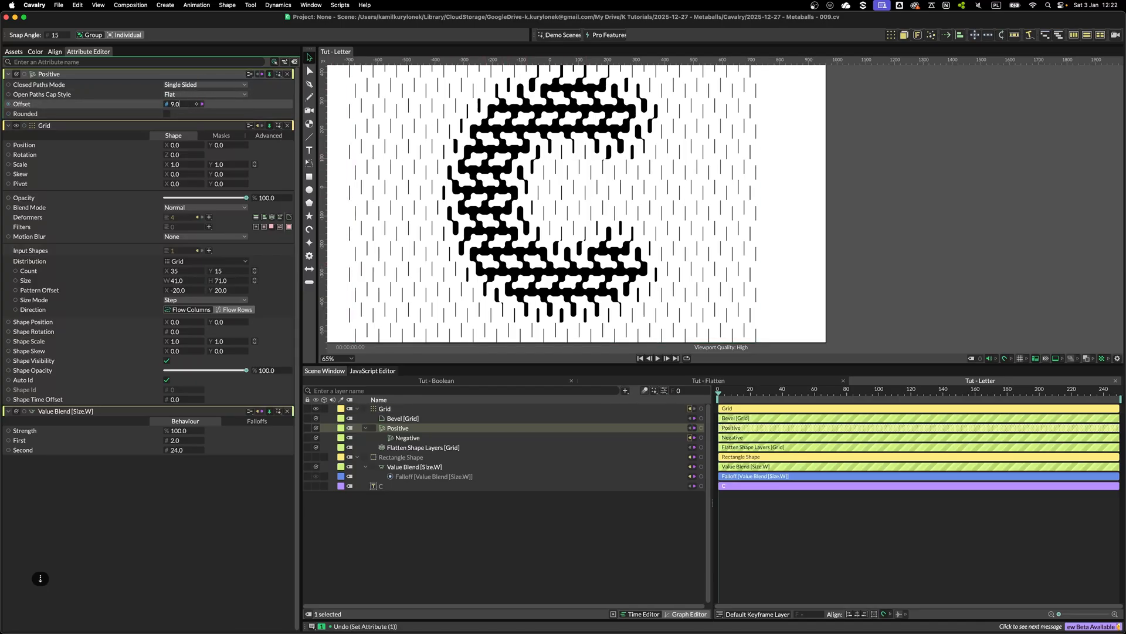
key(Return)
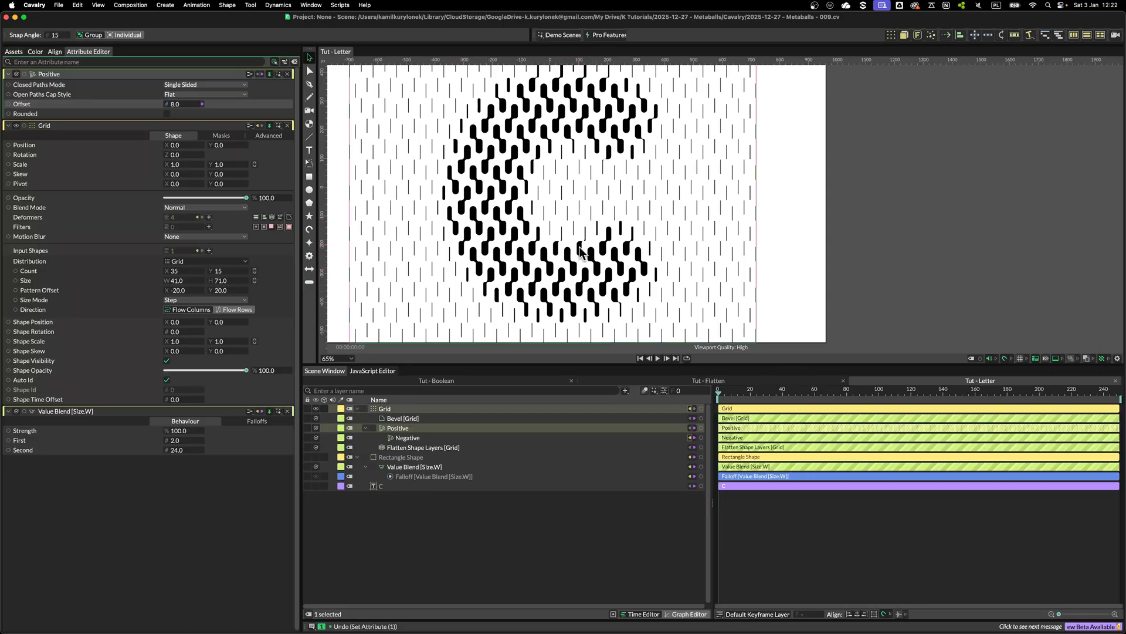
scroll(563, 276, up, 10)
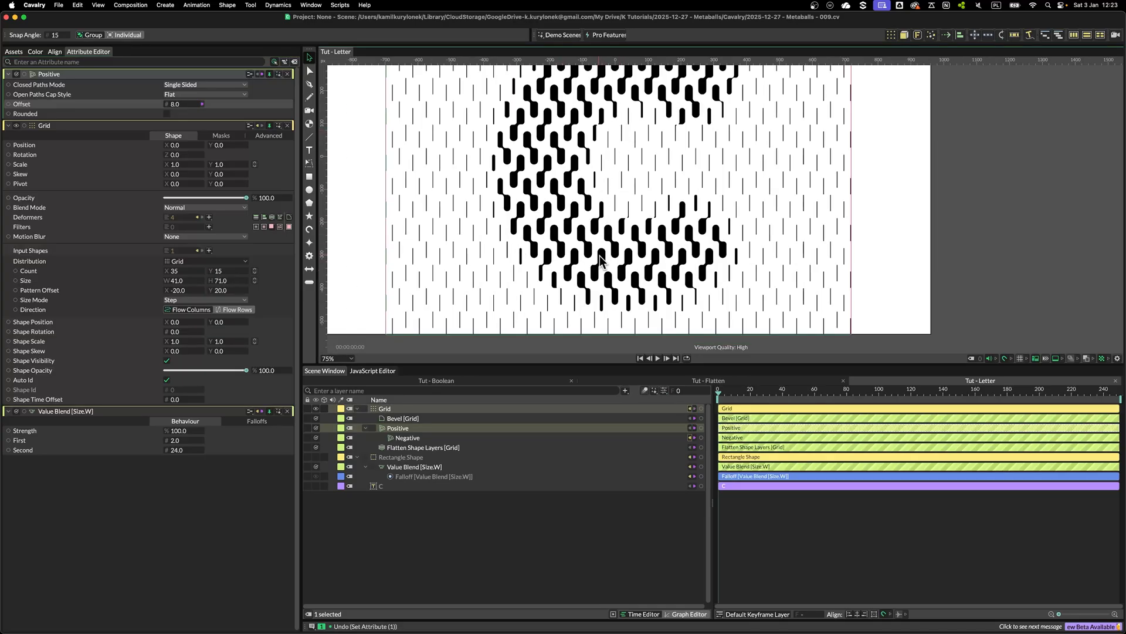
scroll(577, 223, up, 8)
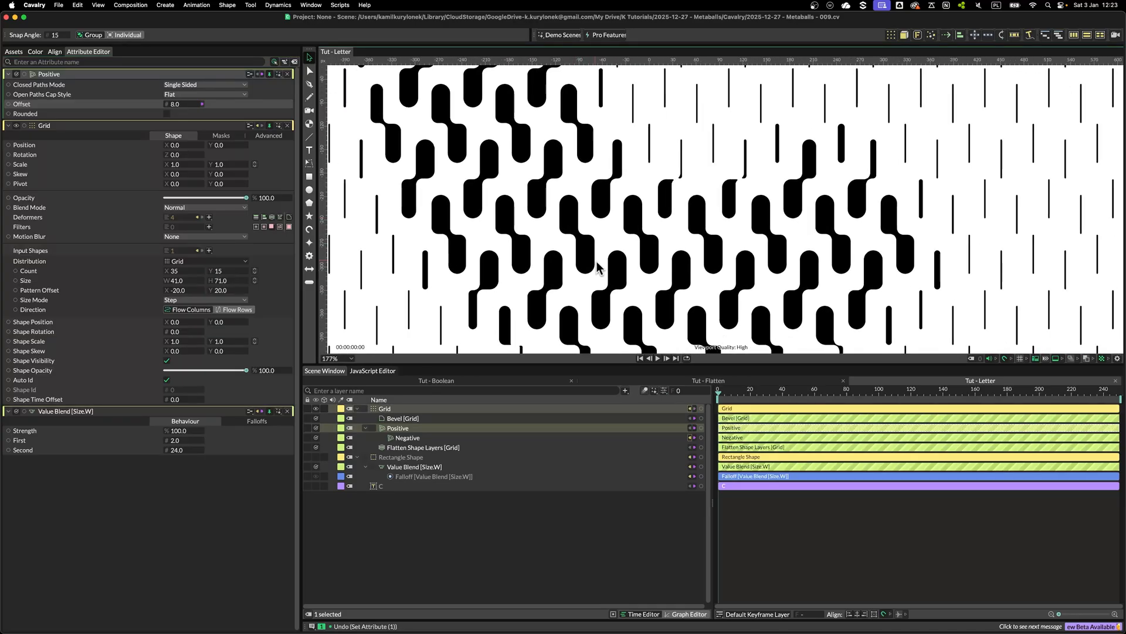
scroll(565, 209, up, 4)
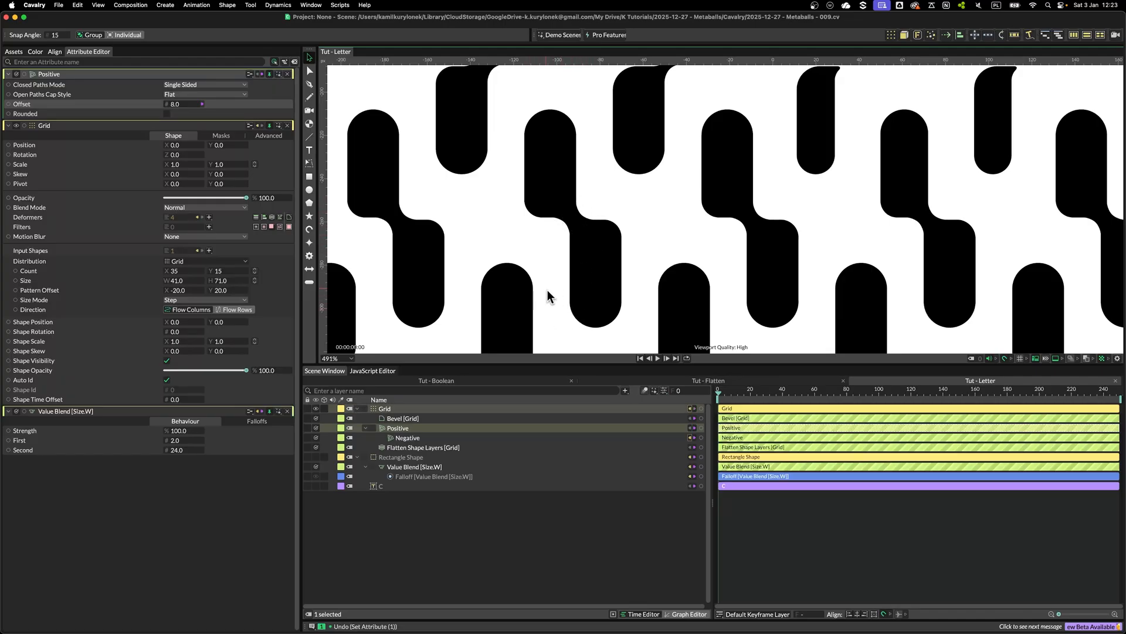
scroll(596, 267, down, 10)
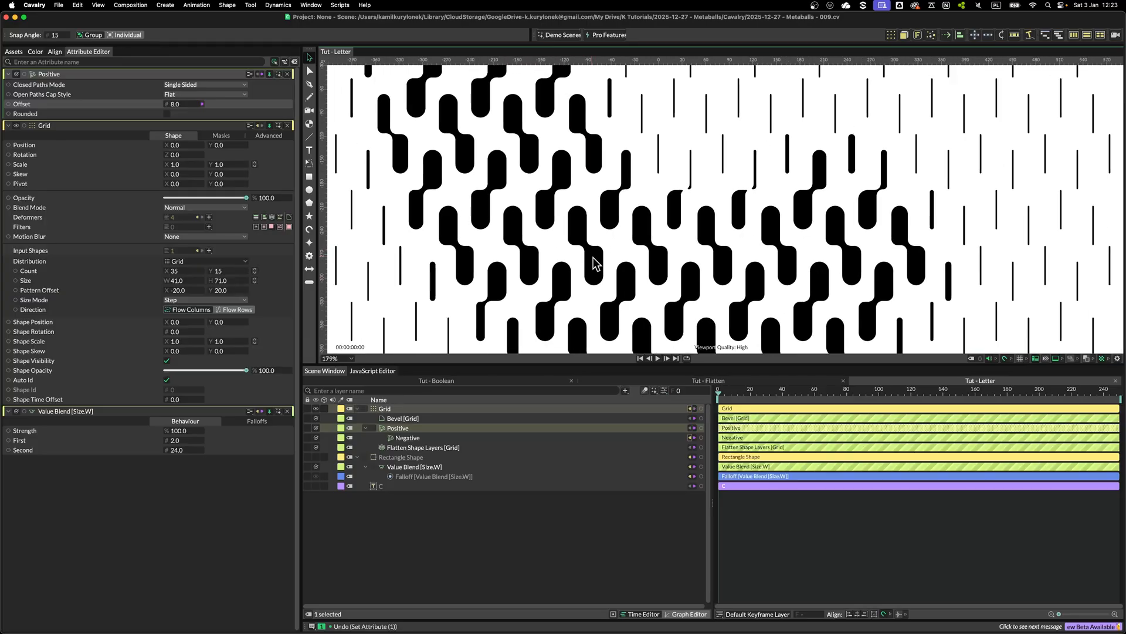
scroll(560, 152, down, 3)
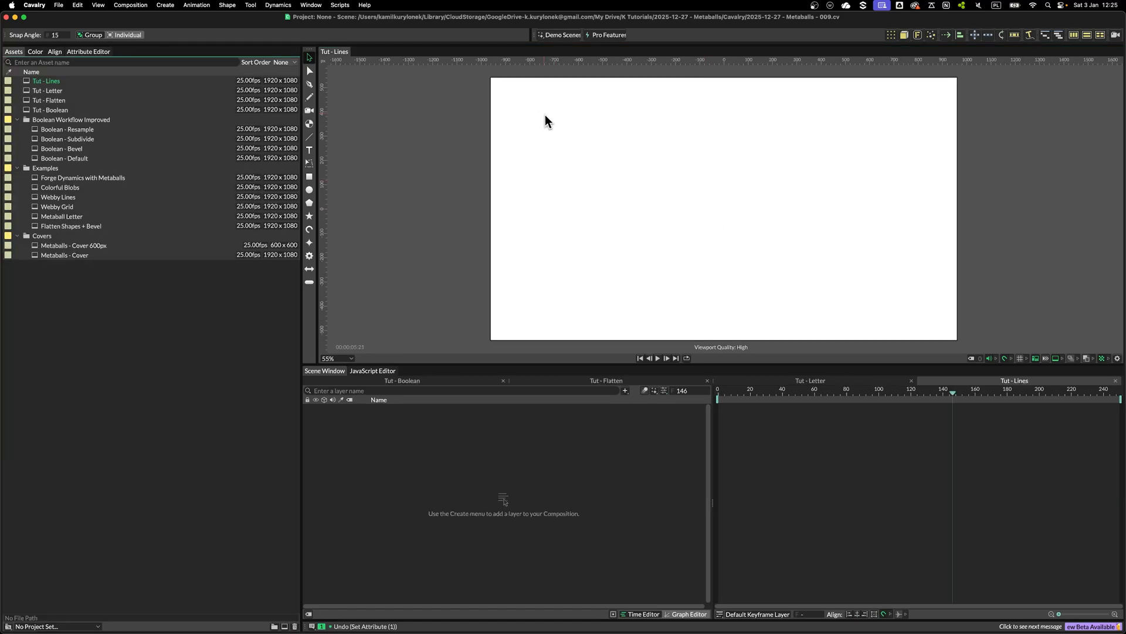
Create a Basic Line in the empty Tut - Lines composition and open its attributes
click(309, 136)
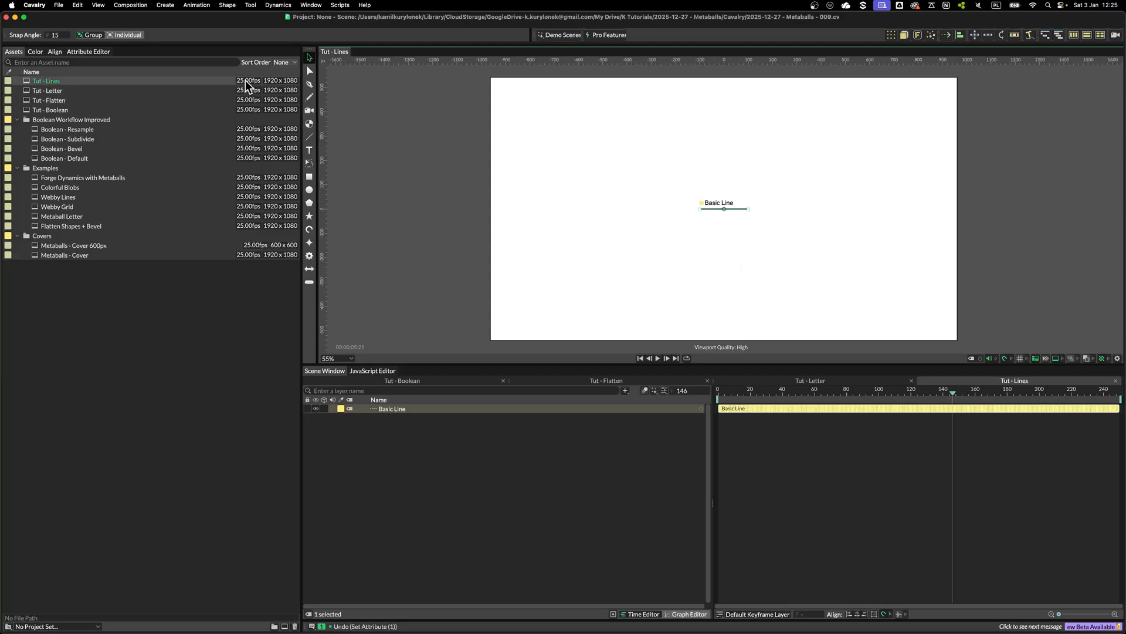
click(89, 52)
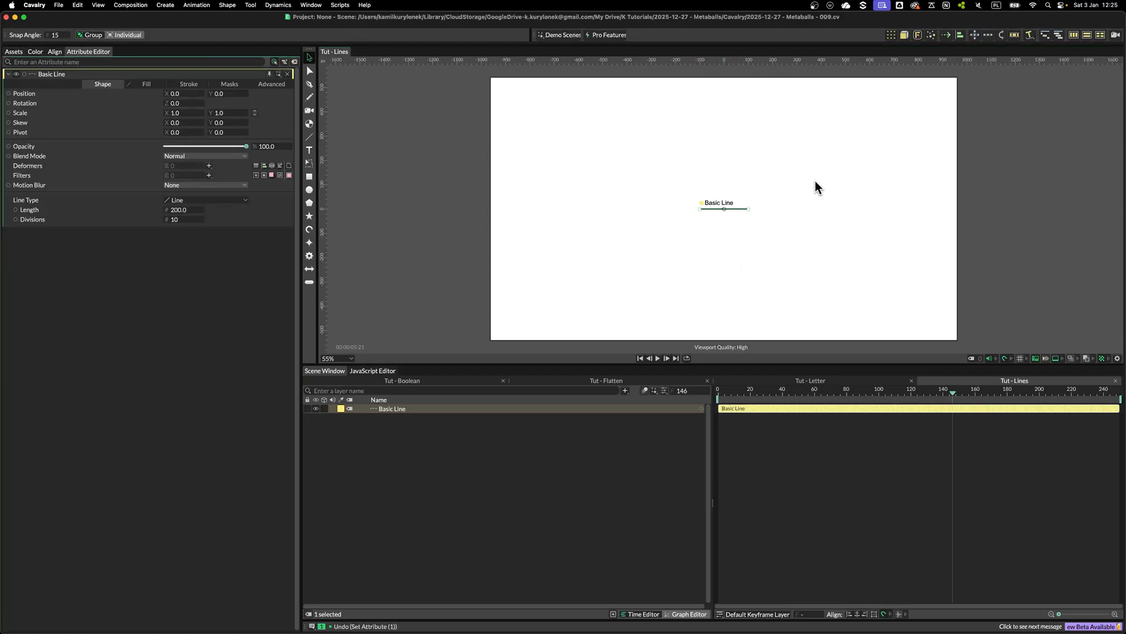
click(401, 409)
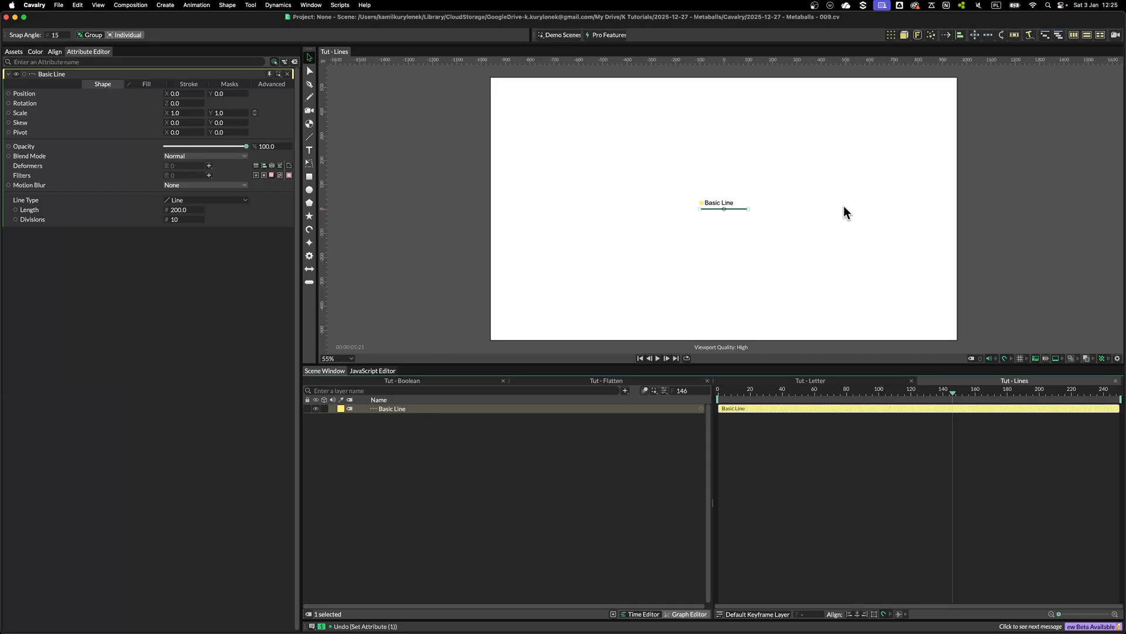
Duplicate the line with a Duplicator and switch its distribution to Random
click(891, 35)
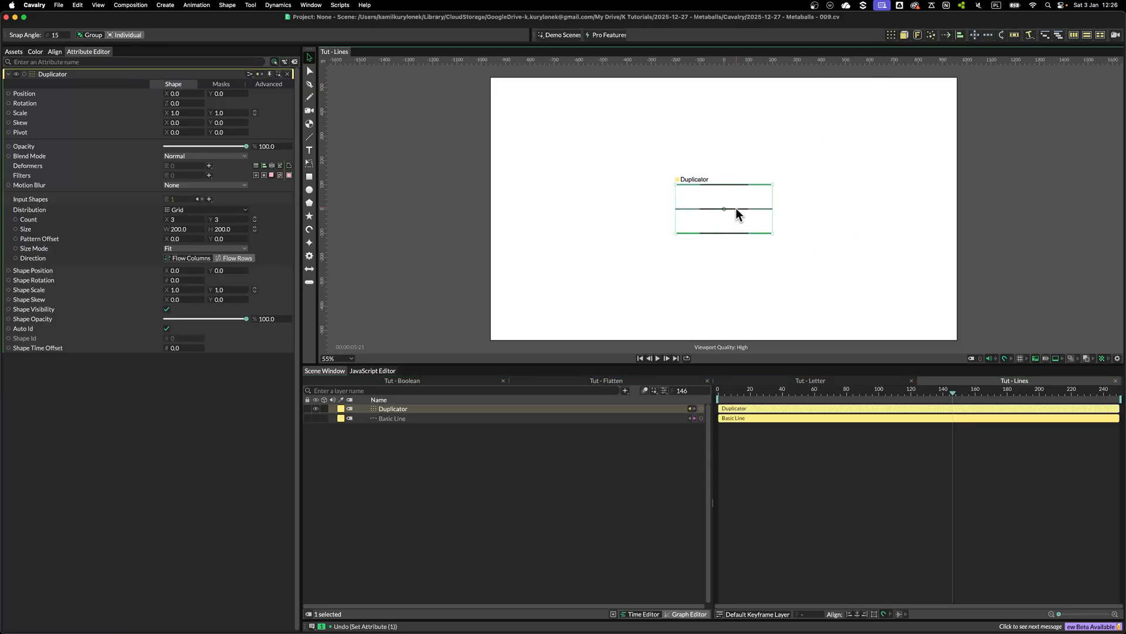
click(192, 211)
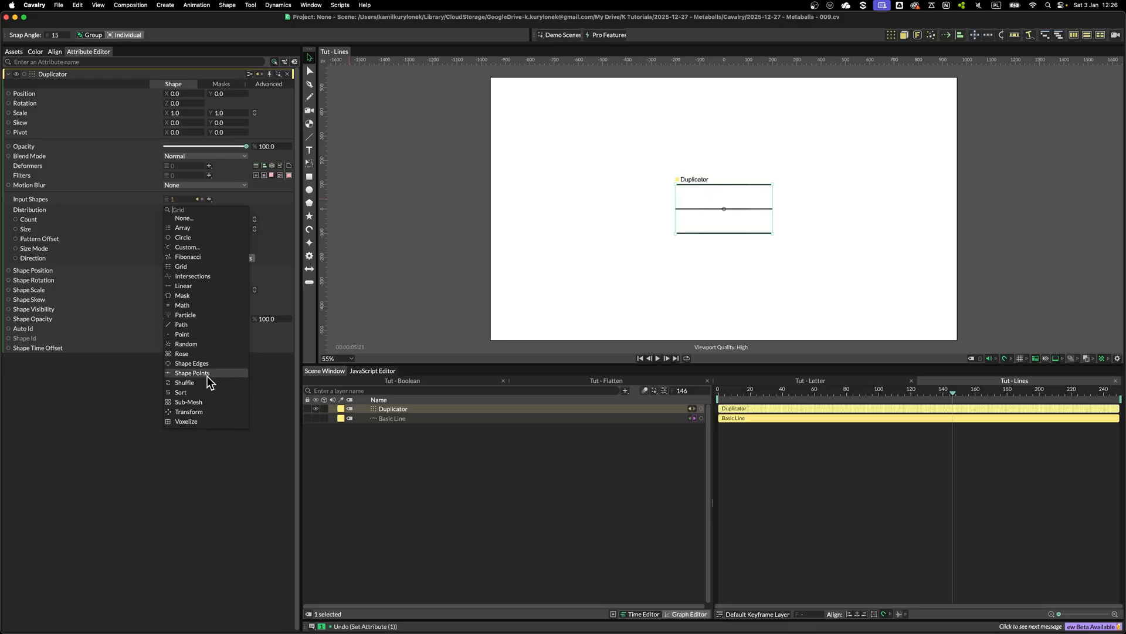
click(191, 348)
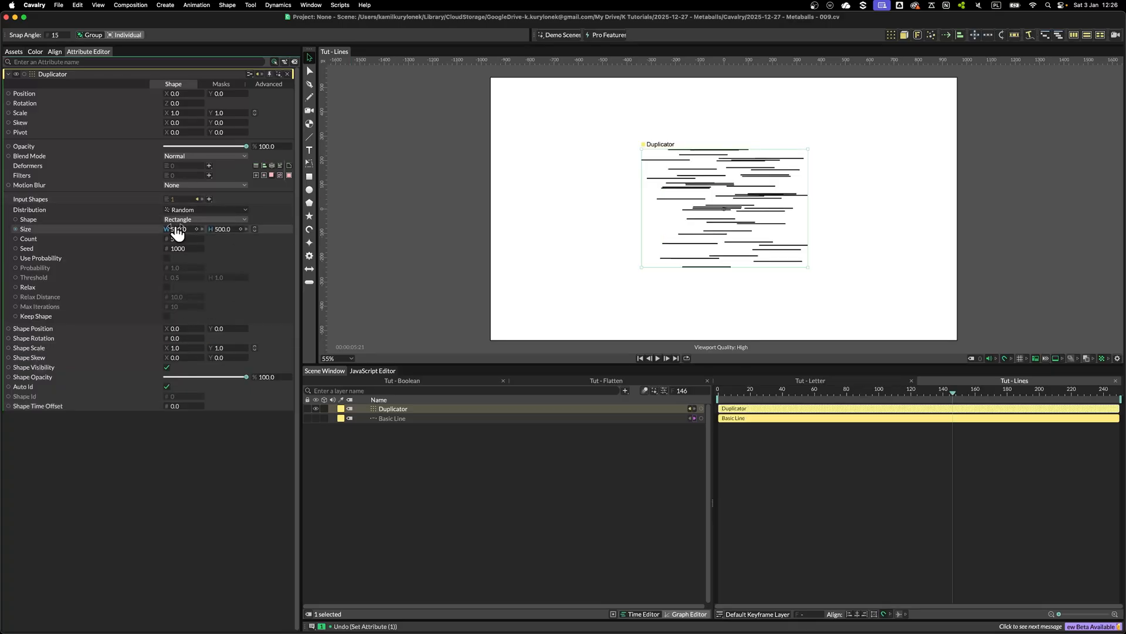
Set the random distribution size to about 672 by 815 and the count to 20
drag(176, 229, 375, 235)
key(Return)
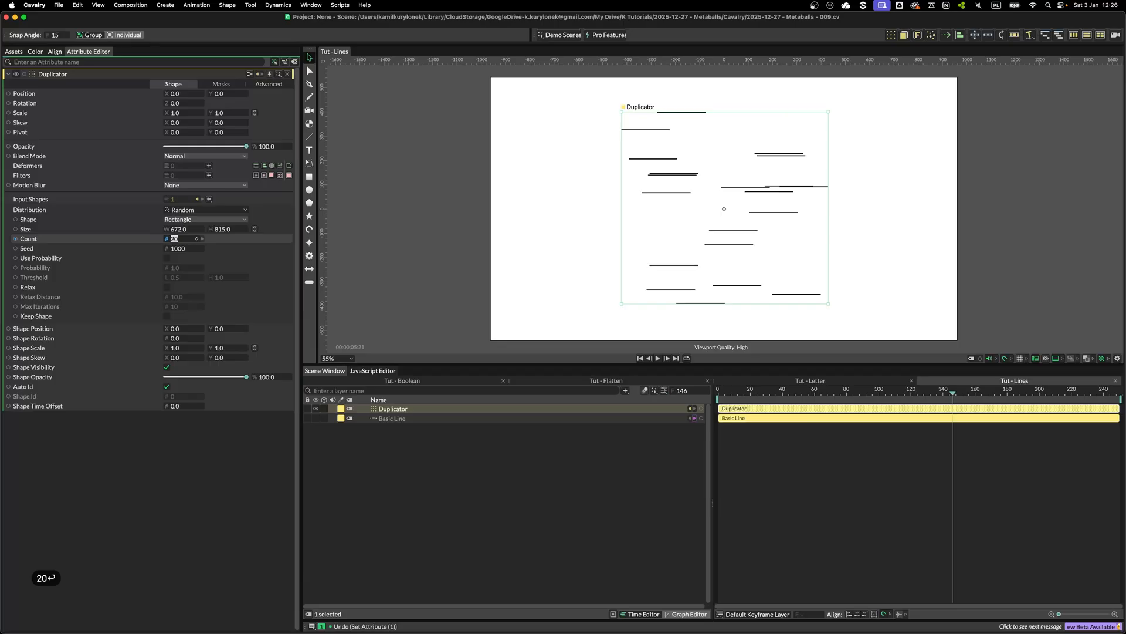
Set the Basic Line's length to 1500
click(392, 418)
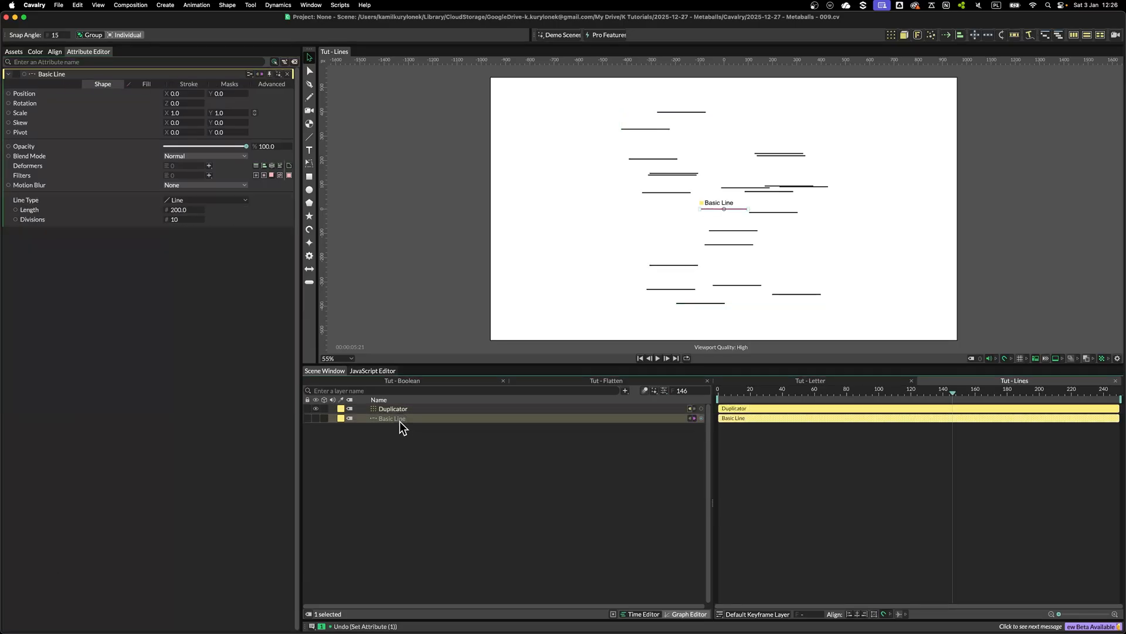
click(184, 210)
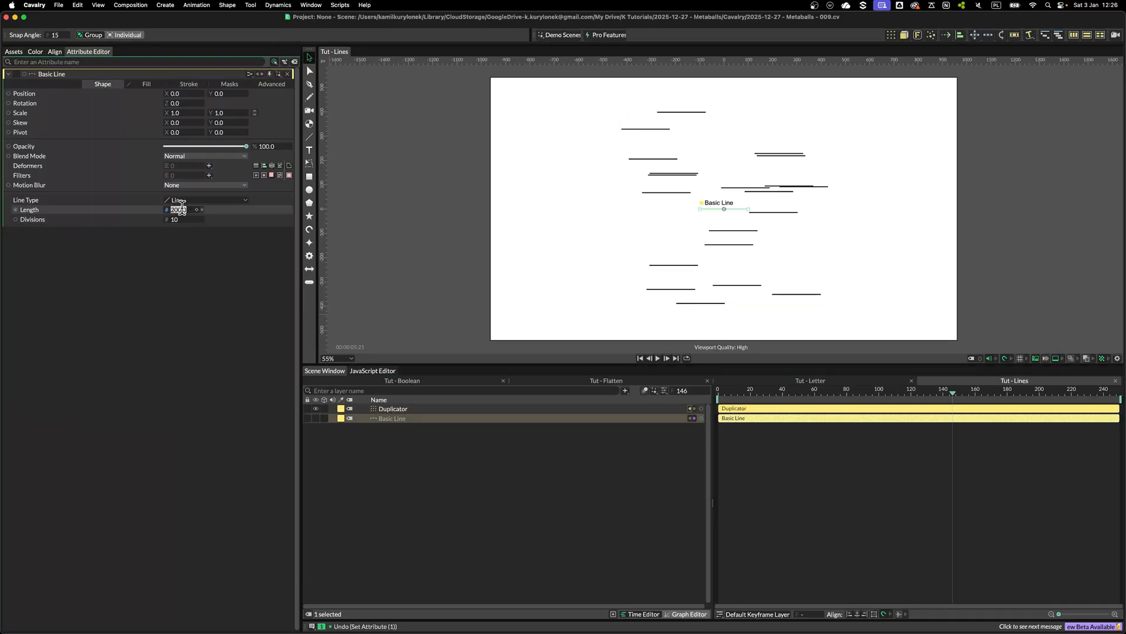
text(15)
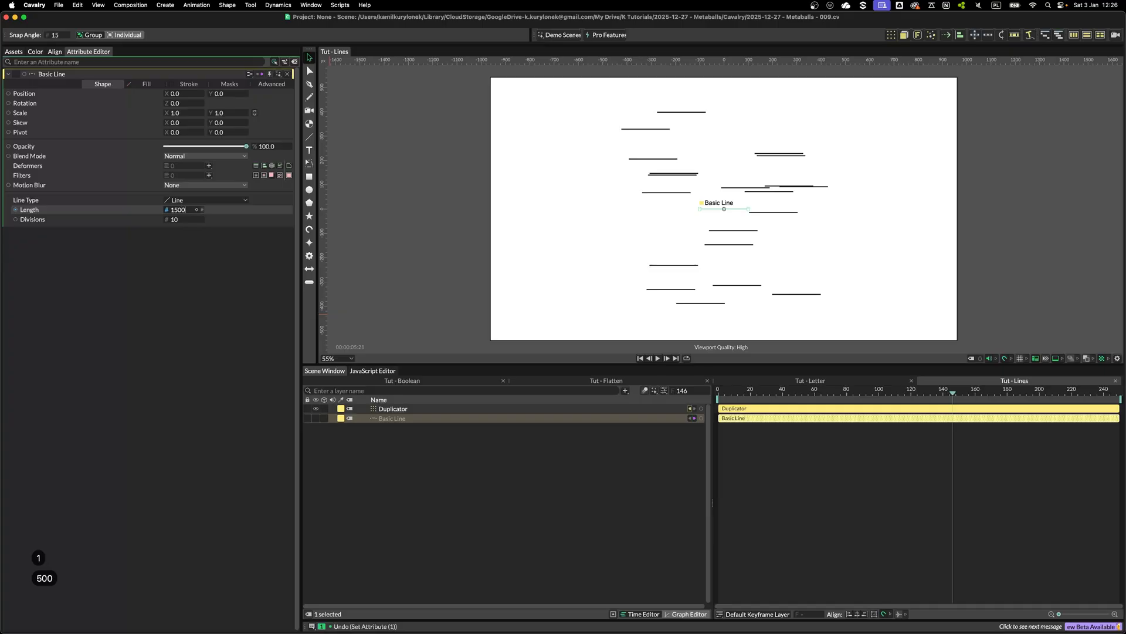
text(00)
key(Return)
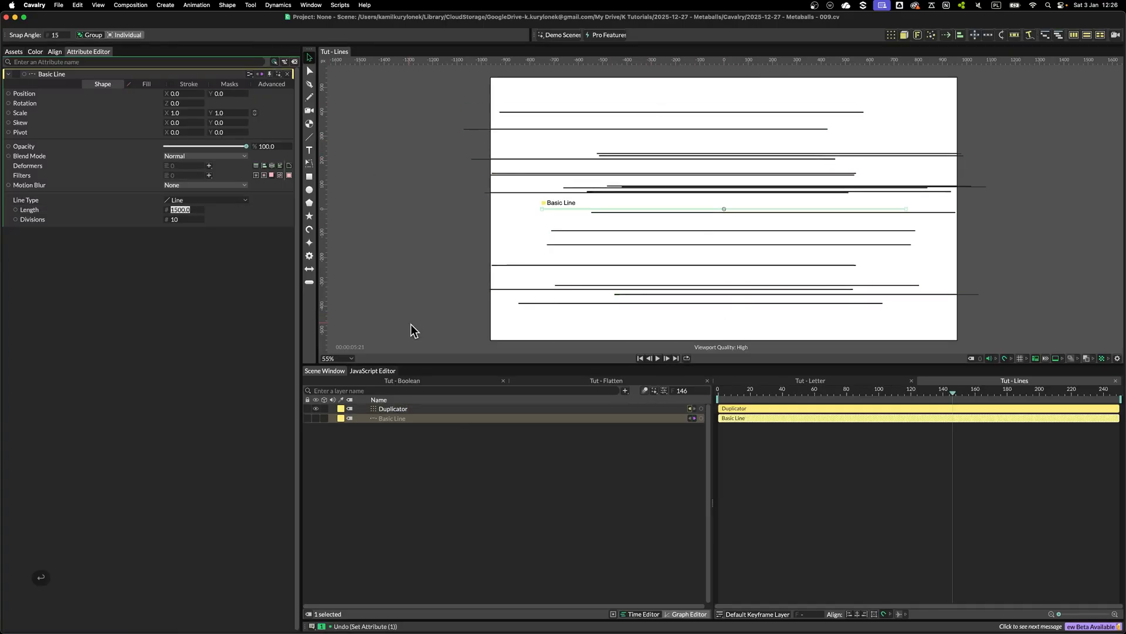
Add a Noise behaviour to the Duplicator's Shape Rotation
click(405, 410)
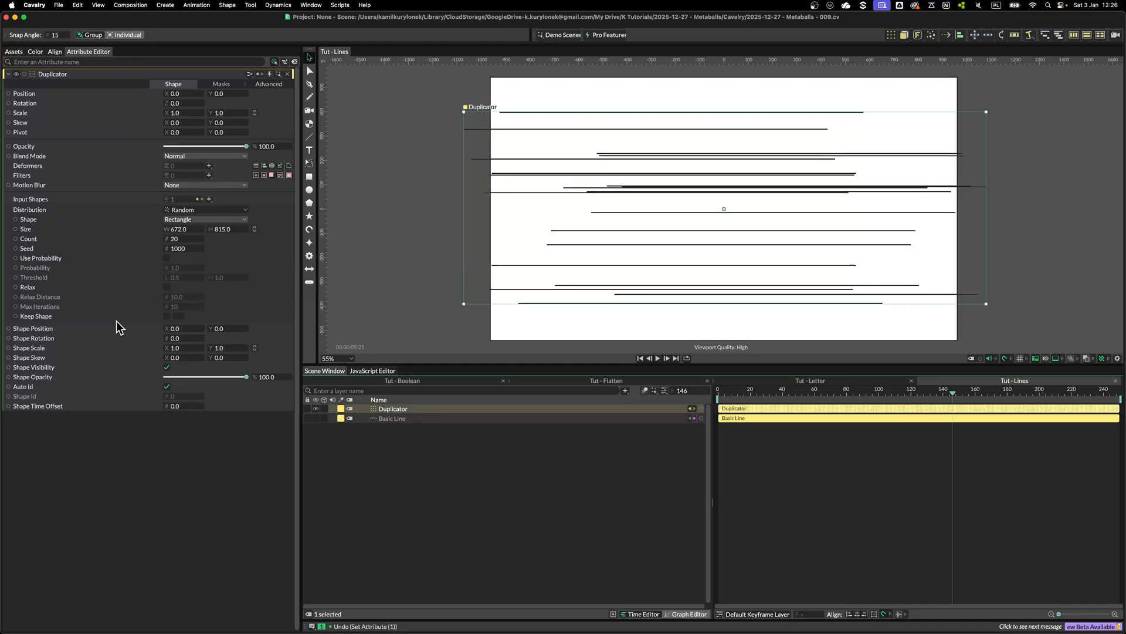
right_click(62, 337)
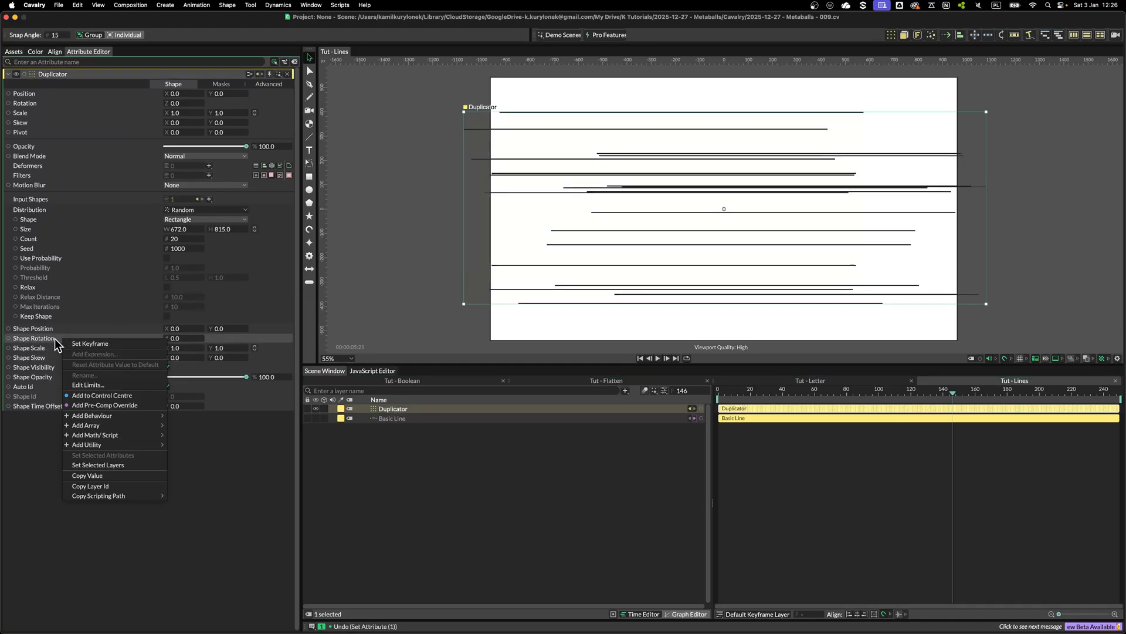
mouse_move(111, 415)
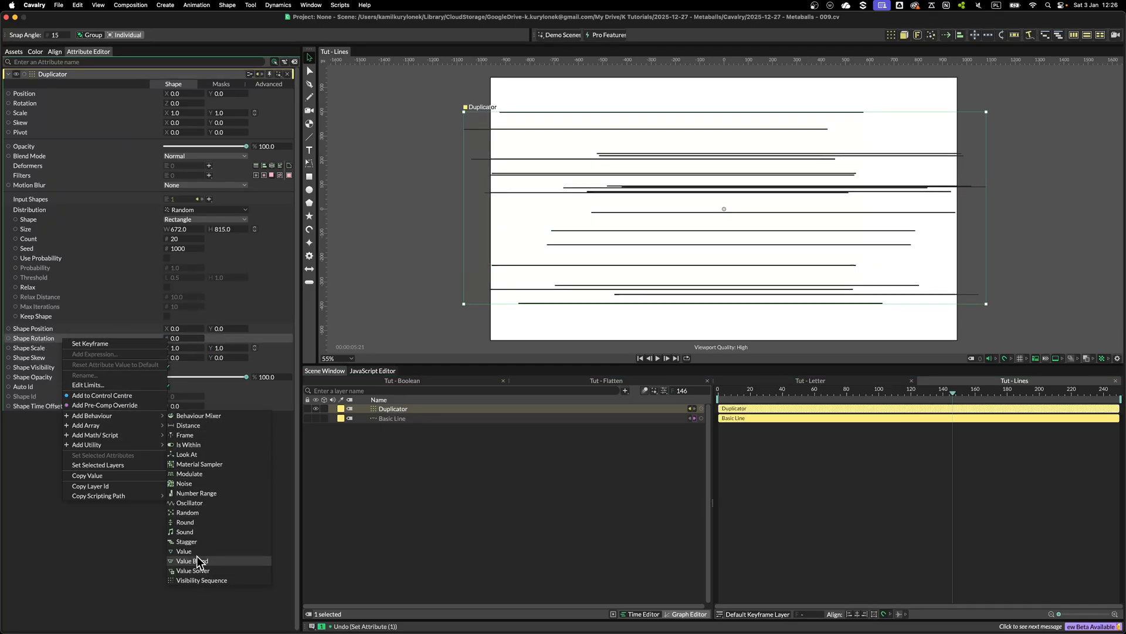
click(186, 484)
Set the rotation Noise's Minimum to 0 and Maximum to 360
drag(389, 409, 390, 419)
click(181, 170)
text(0)
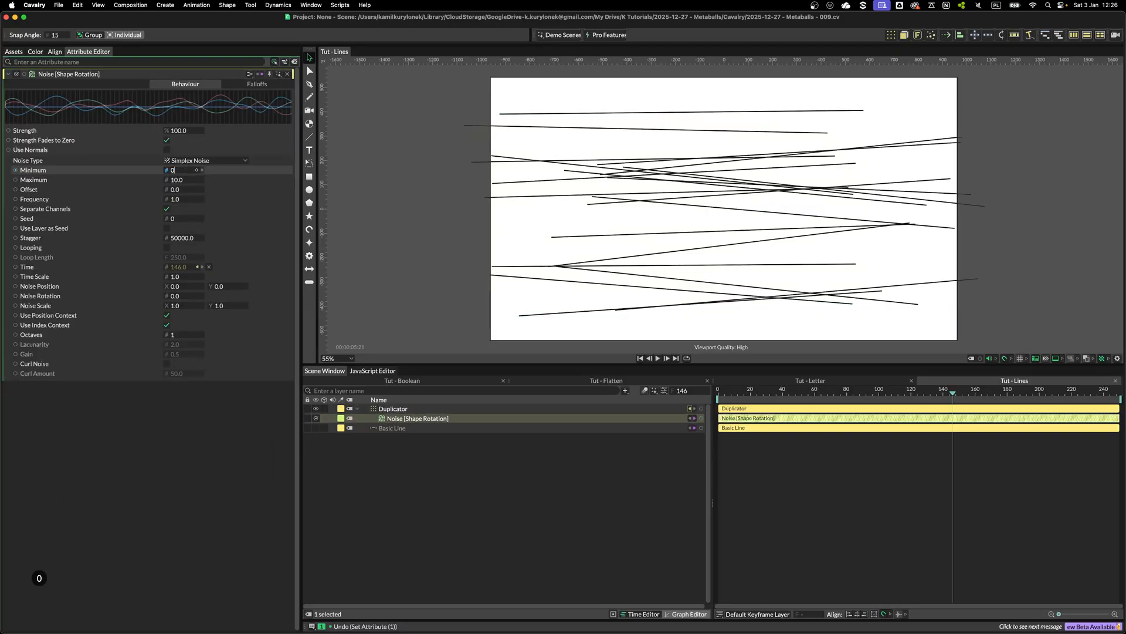
key(Tab)
text(360)
key(Return)
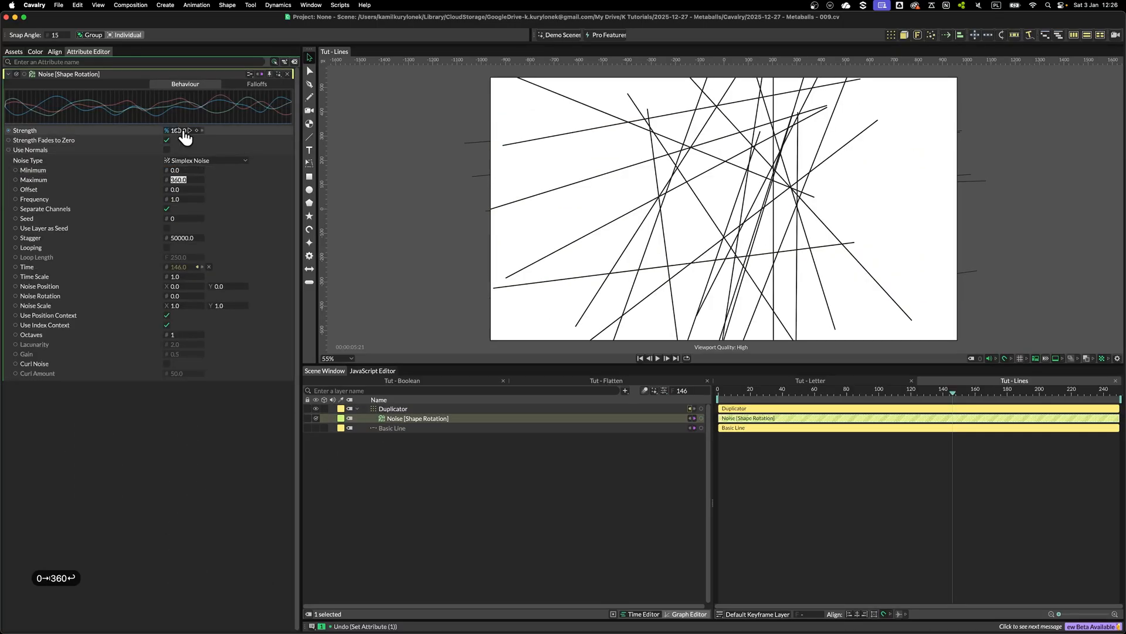
Set the rotation Noise's Frequency to 0.2
drag(737, 393, 861, 394)
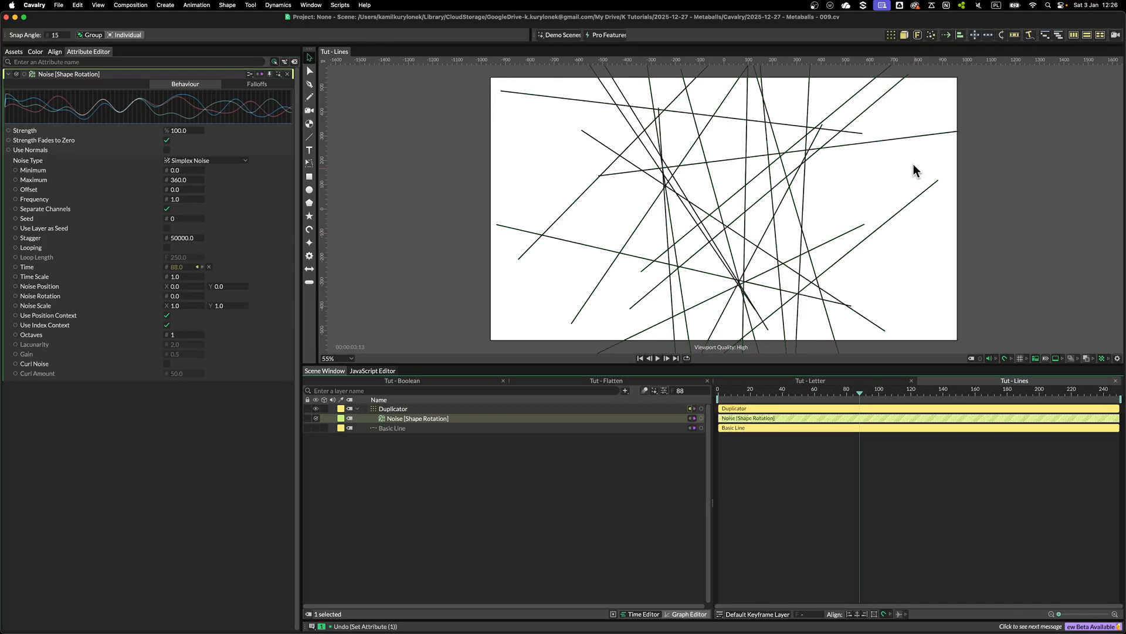
click(176, 199)
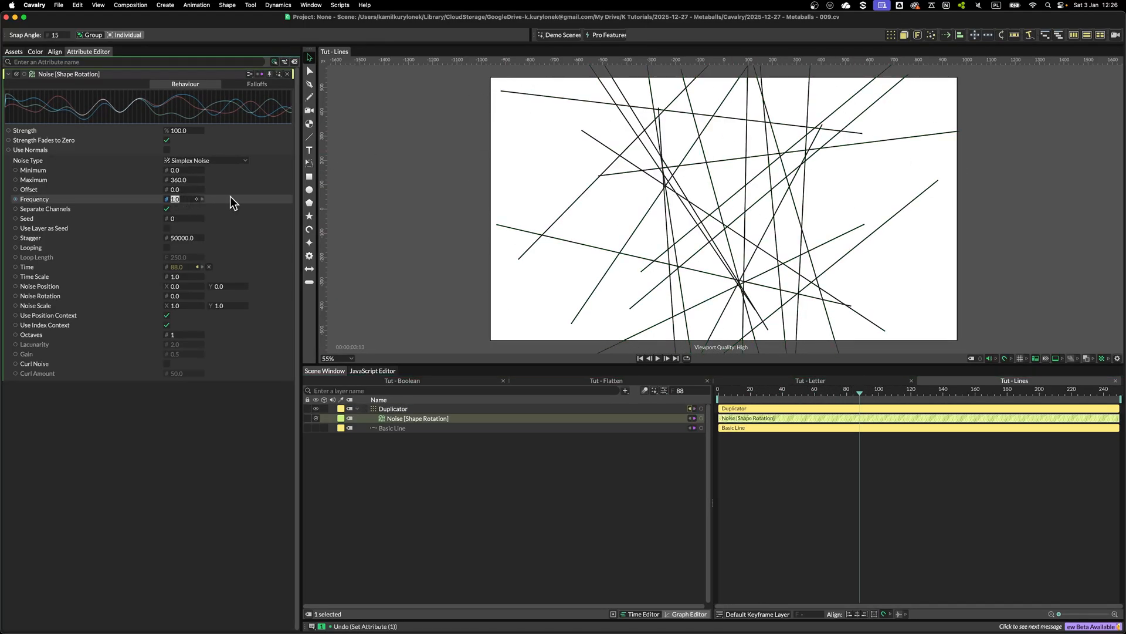
text(.2)
key(Return)
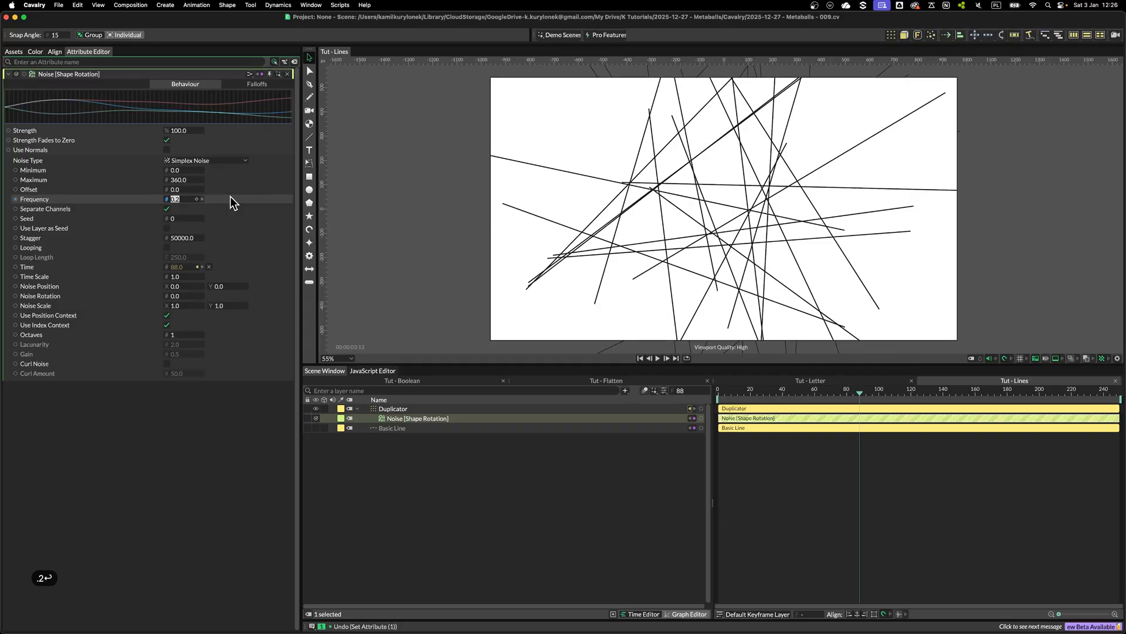
Preview the rotating lines over time and save the scene
click(868, 483)
drag(740, 394, 892, 398)
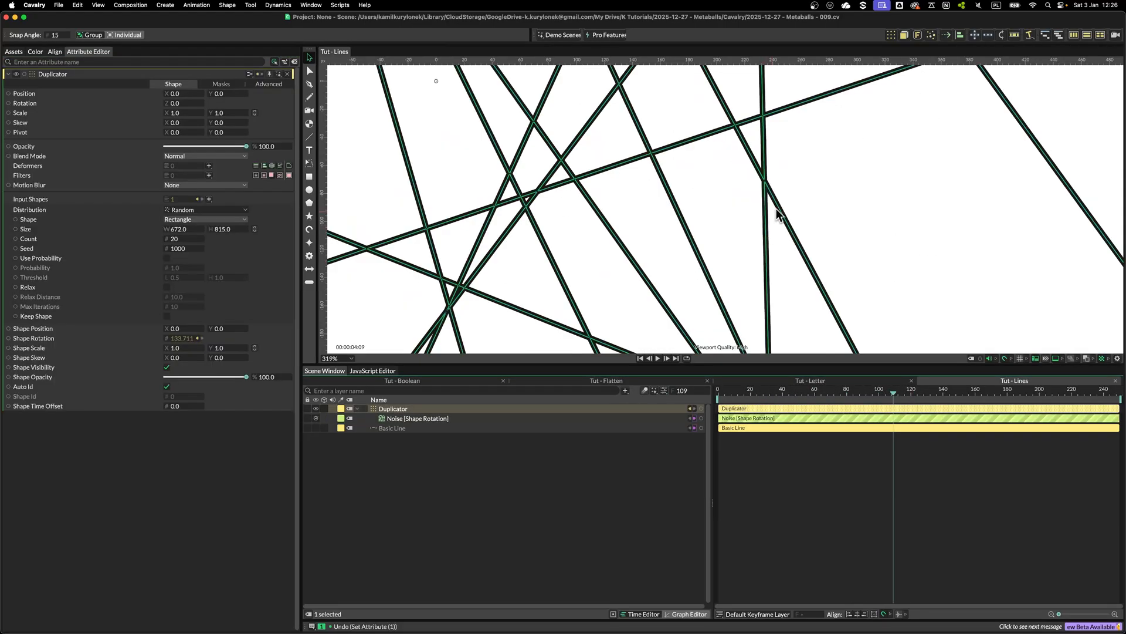
scroll(785, 175, down, 5)
drag(506, 172, 503, 172)
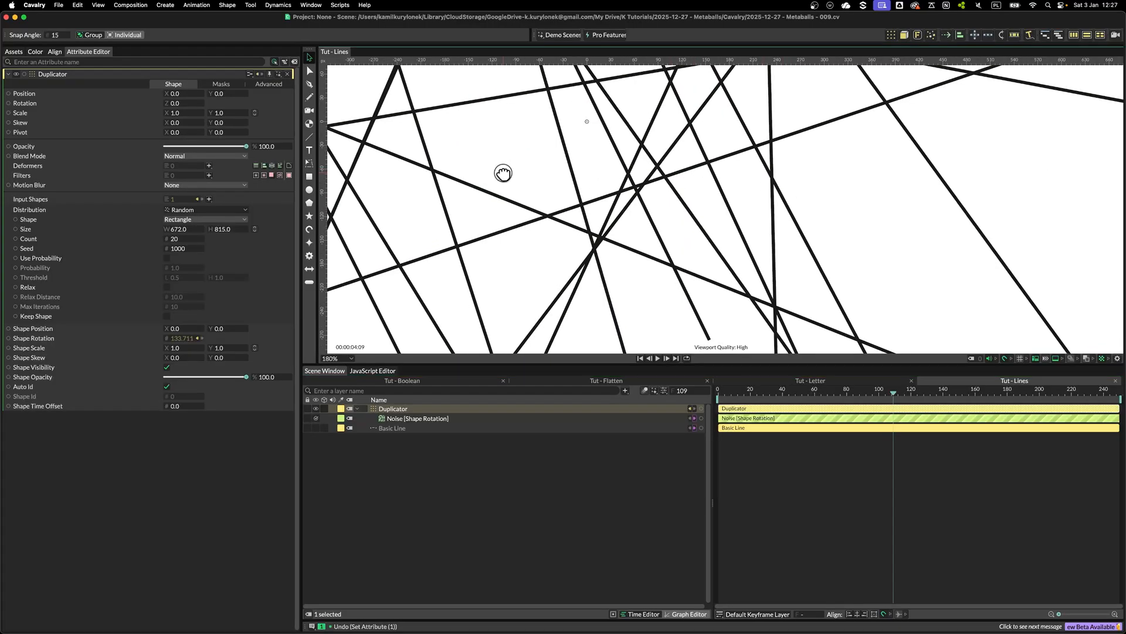
key(super+s)
click(697, 203)
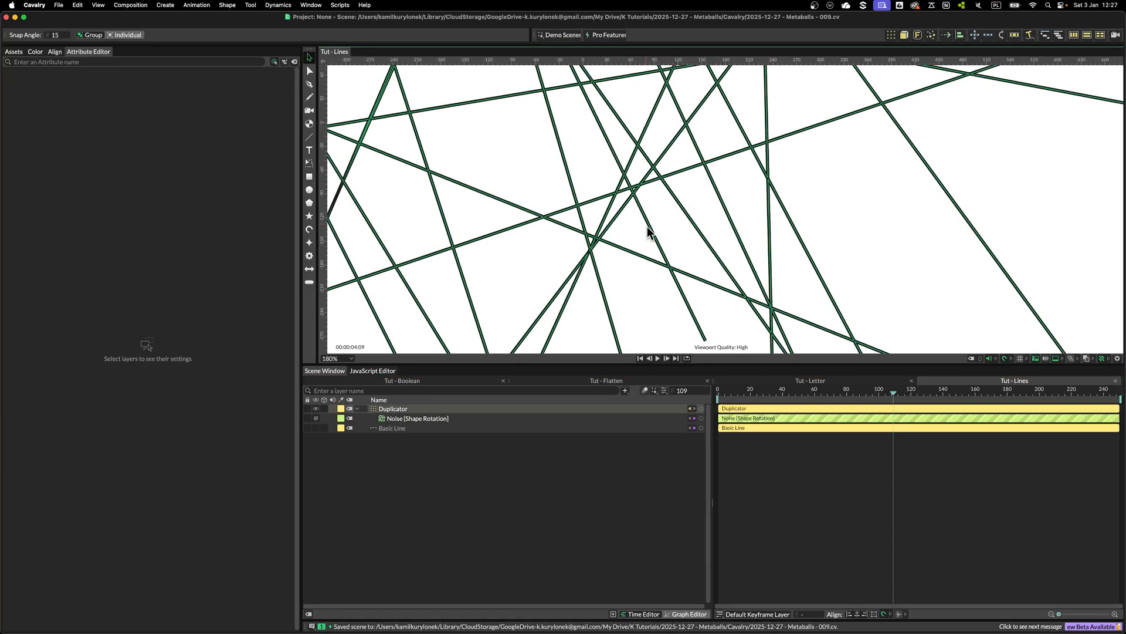
scroll(648, 231, down, 10)
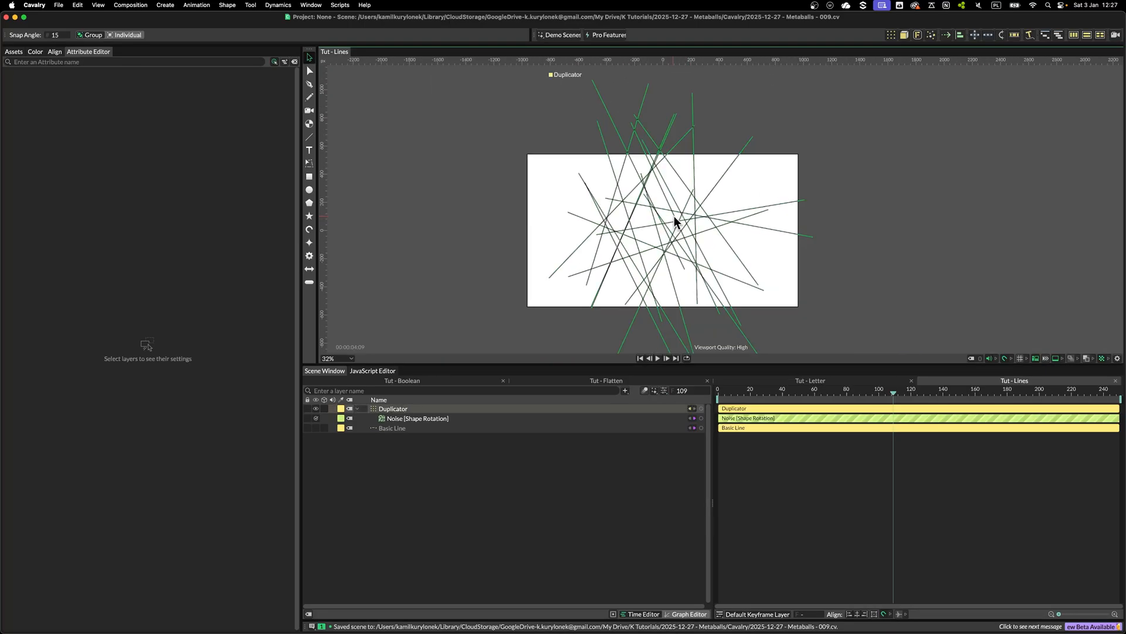
Add an Outline shape through the quick-add search
key(super+period)
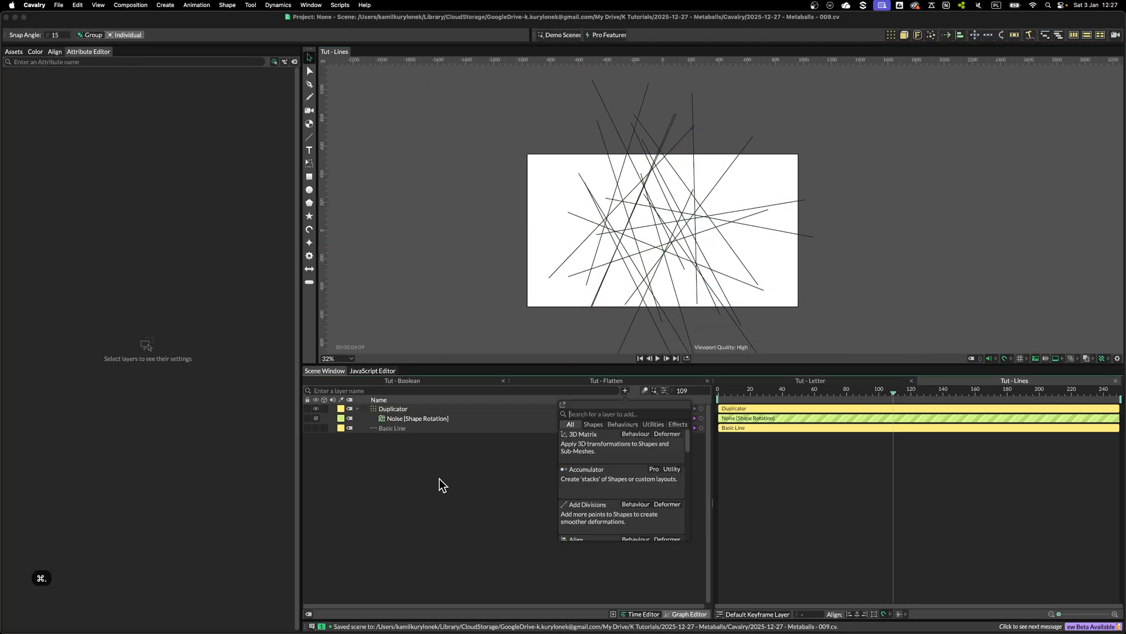
text(out)
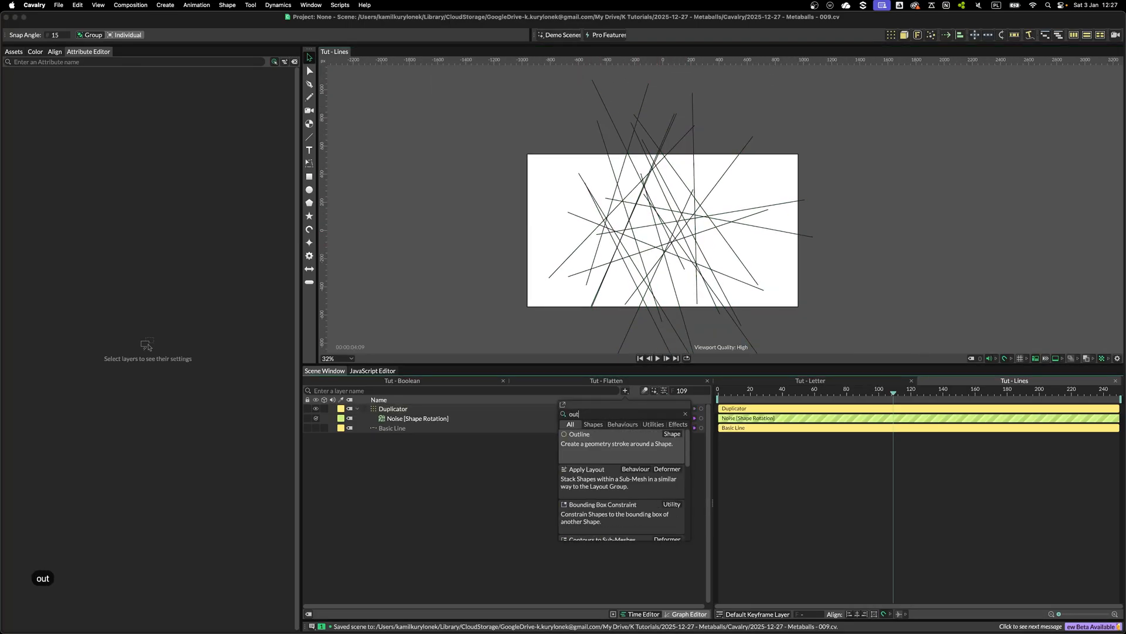
click(608, 446)
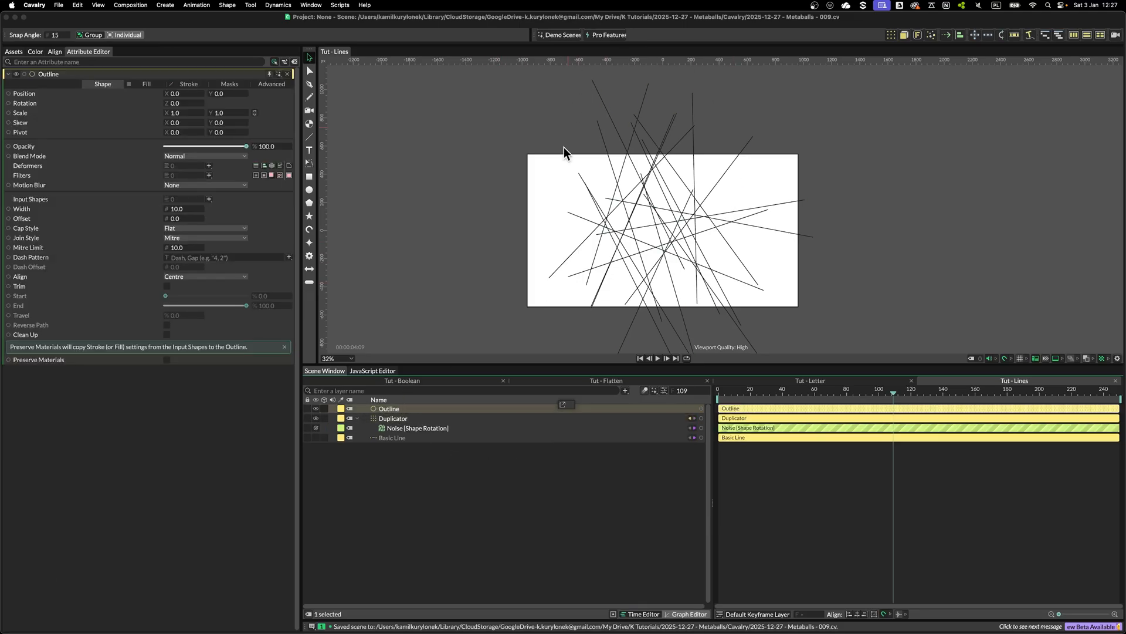
Connect the Duplicator as the Outline's input shape
click(388, 420)
drag(395, 421, 185, 204)
click(734, 259)
scroll(748, 258, up, 2)
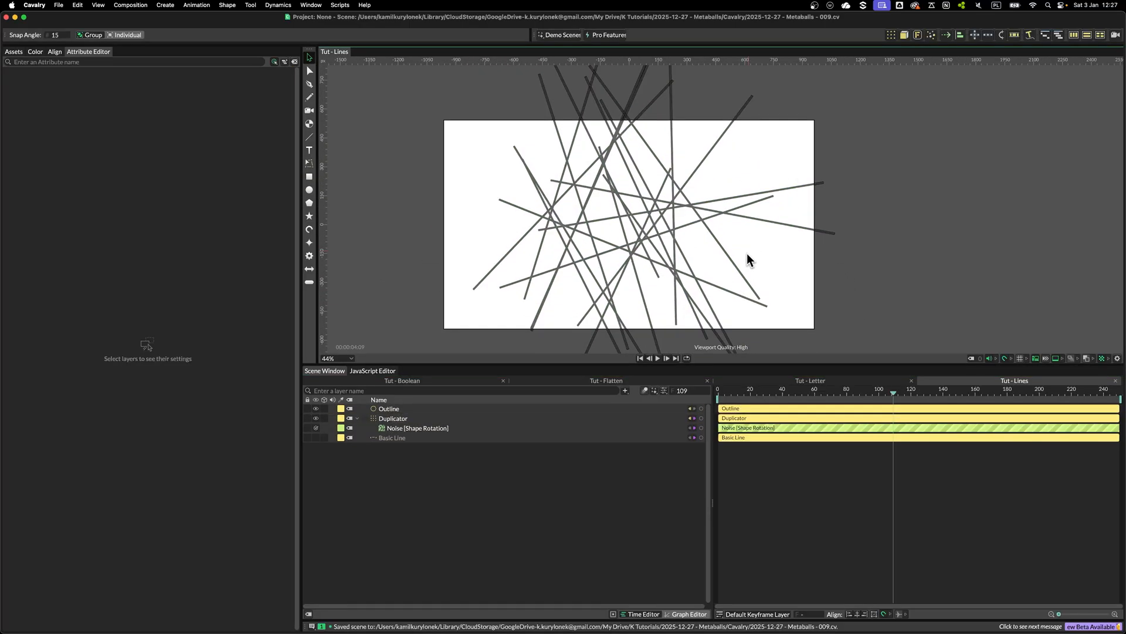
scroll(750, 255, up, 2)
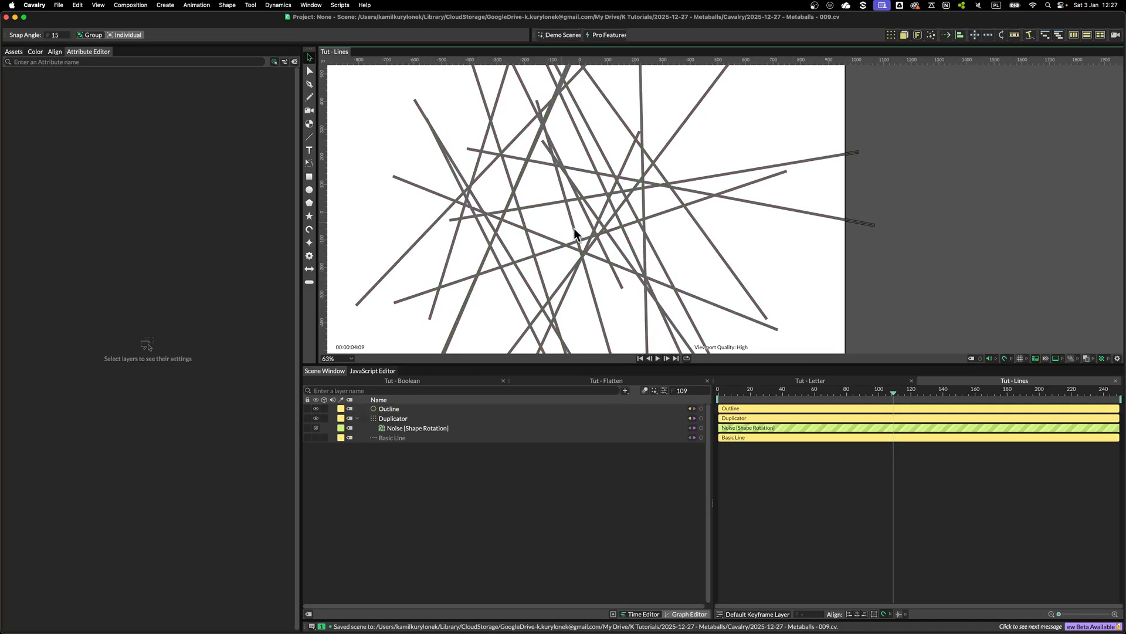
Set the Outline's width to 20
click(399, 409)
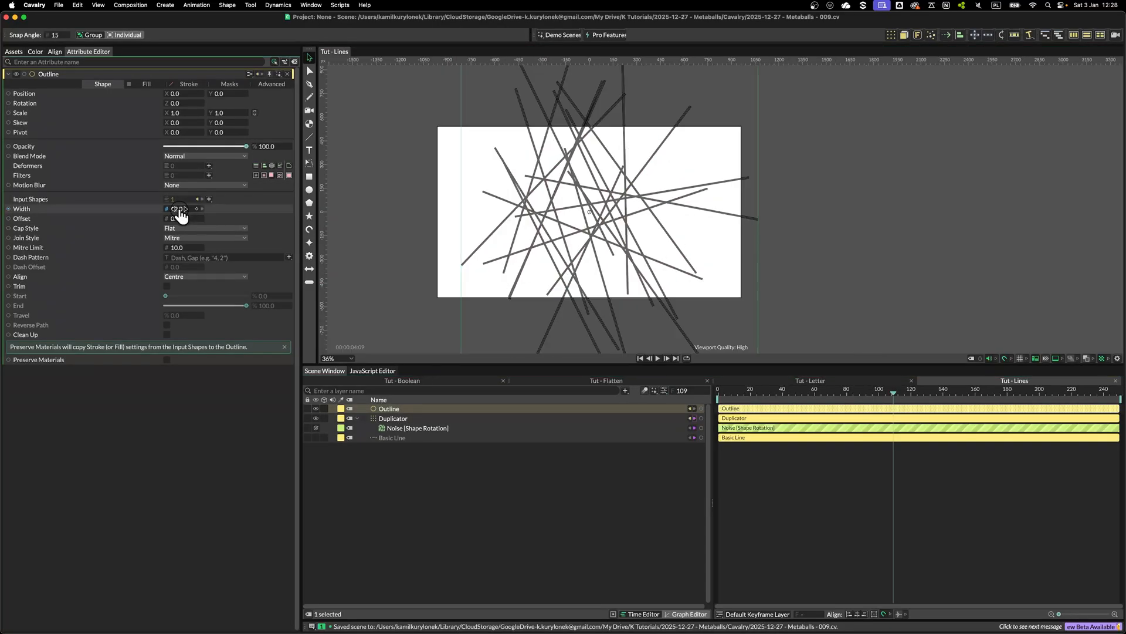
drag(180, 210, 181, 210)
drag(182, 217, 259, 216)
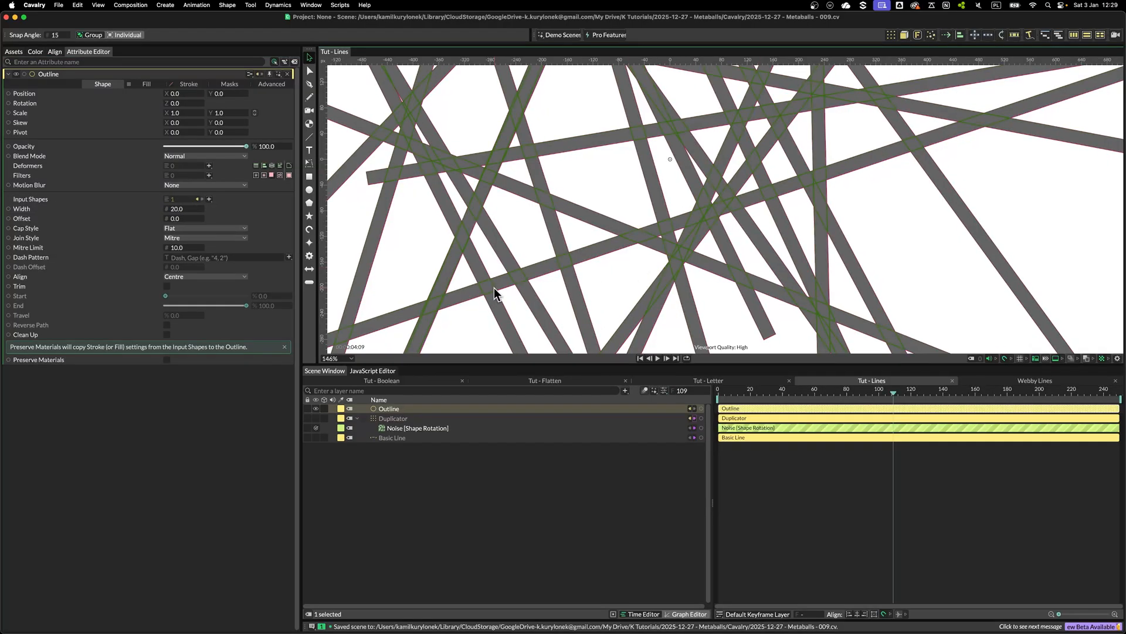
scroll(494, 293, up, 5)
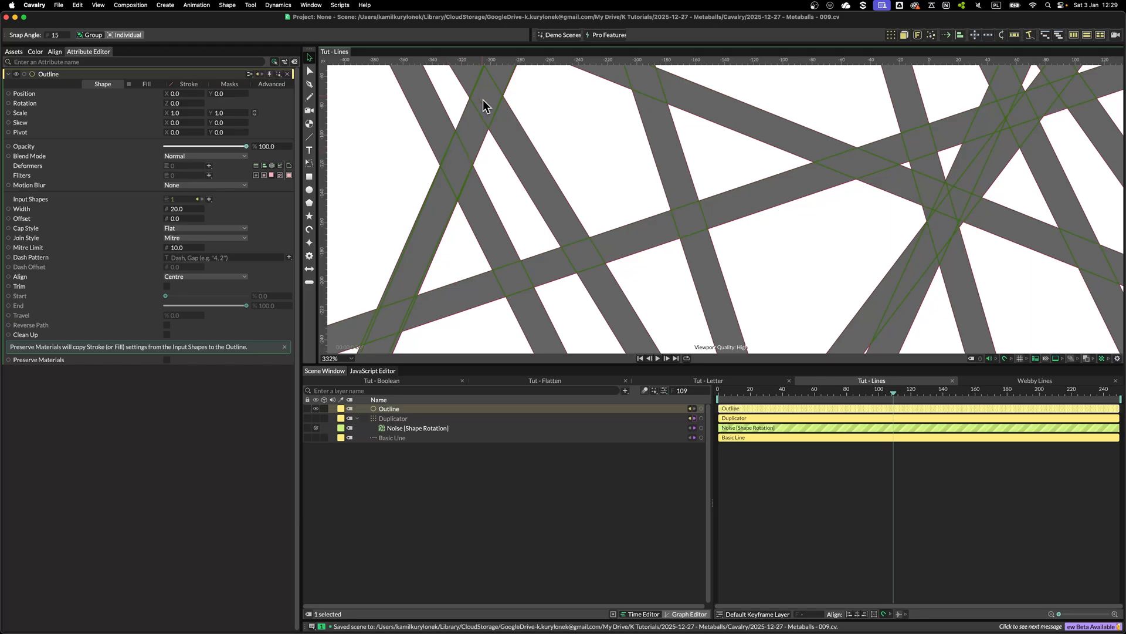
Add a Flatten Shape Layers deformer to the Outline
click(209, 166)
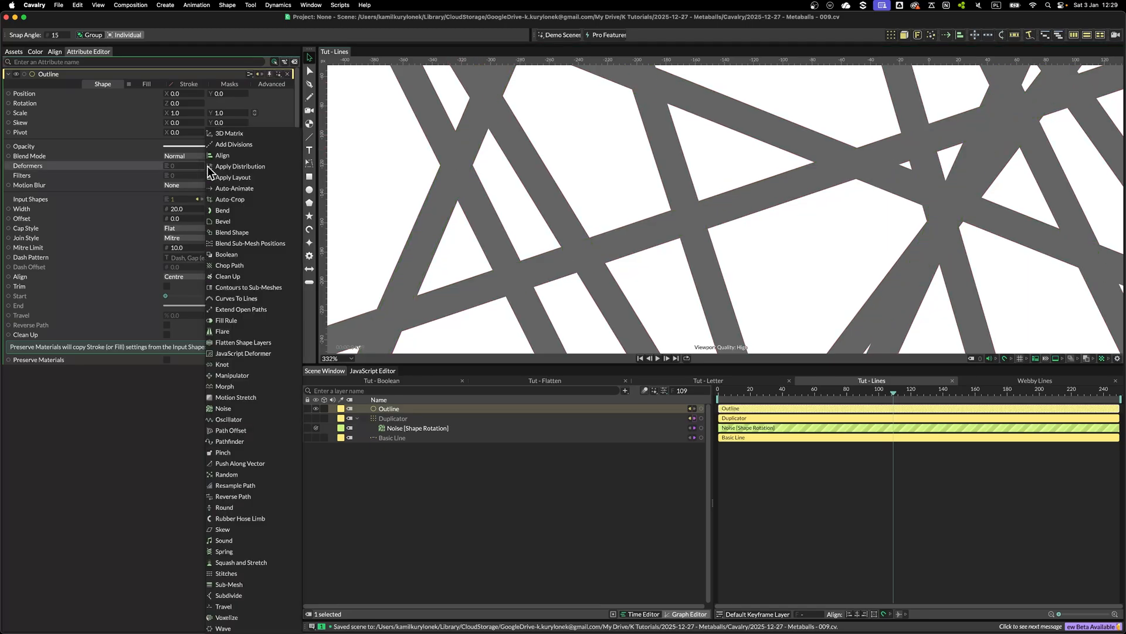
click(232, 341)
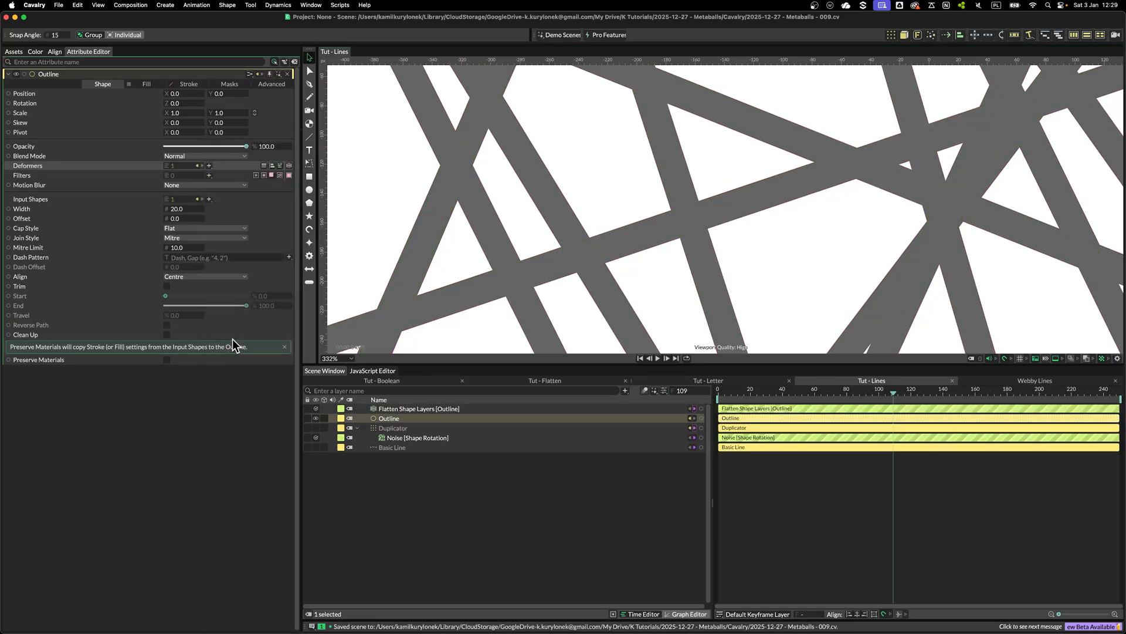
click(422, 410)
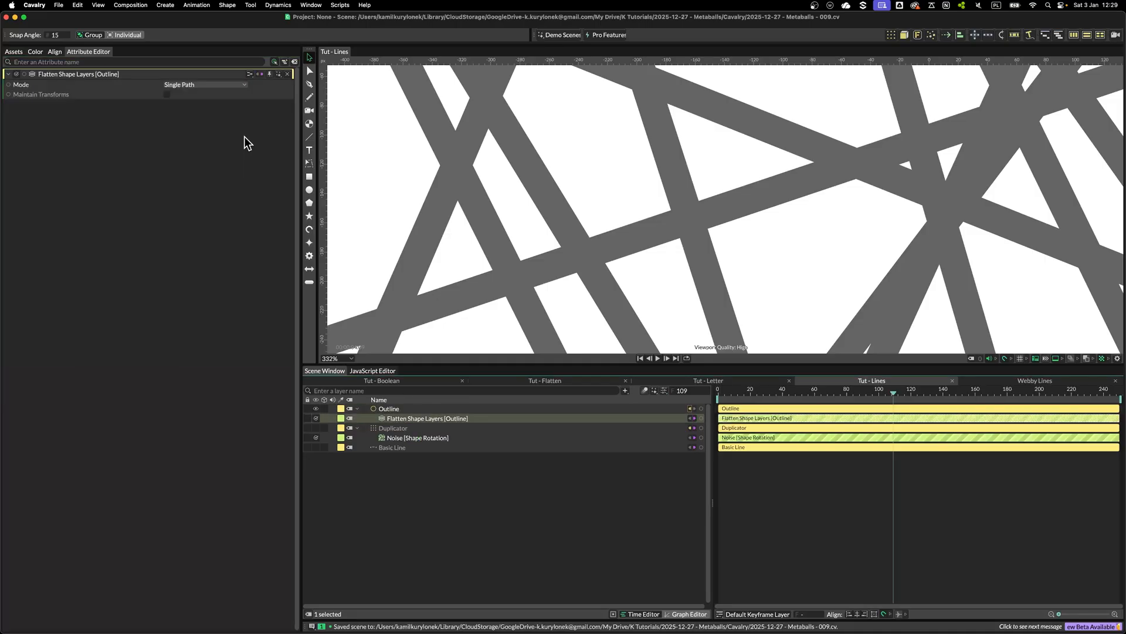
click(486, 223)
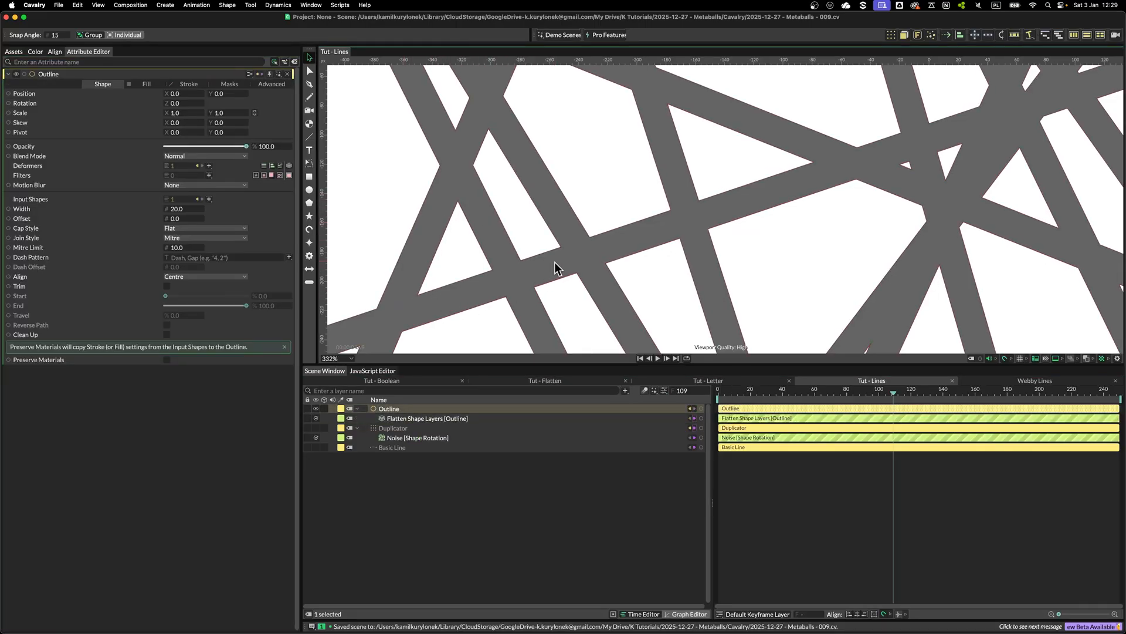
scroll(780, 244, down, 10)
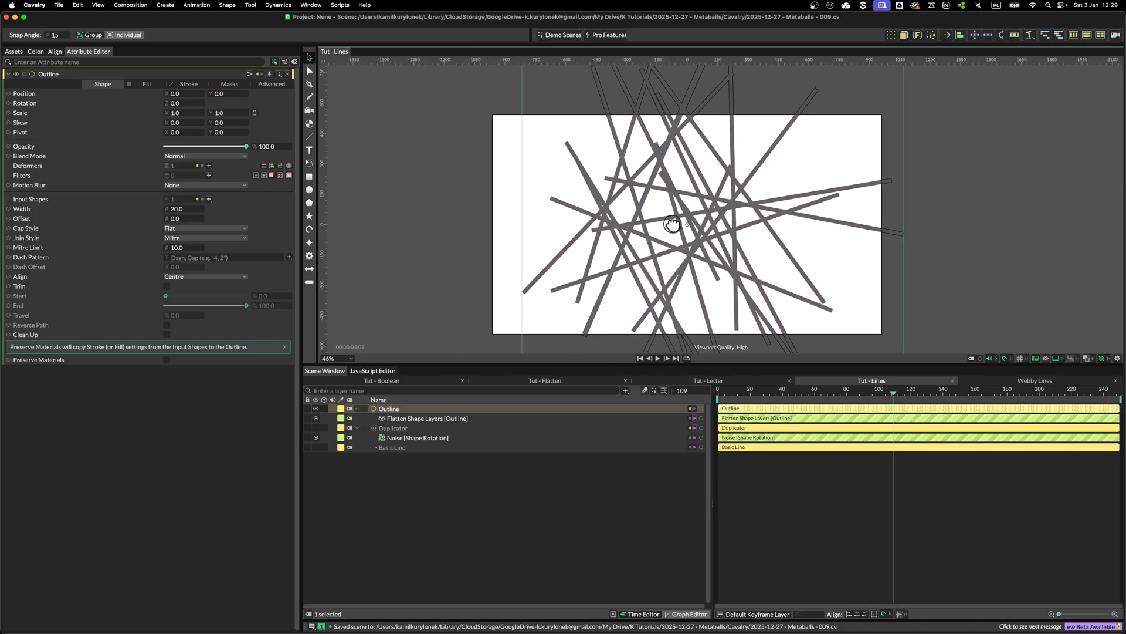
Add a Subdivide deformer to the Outline
click(208, 166)
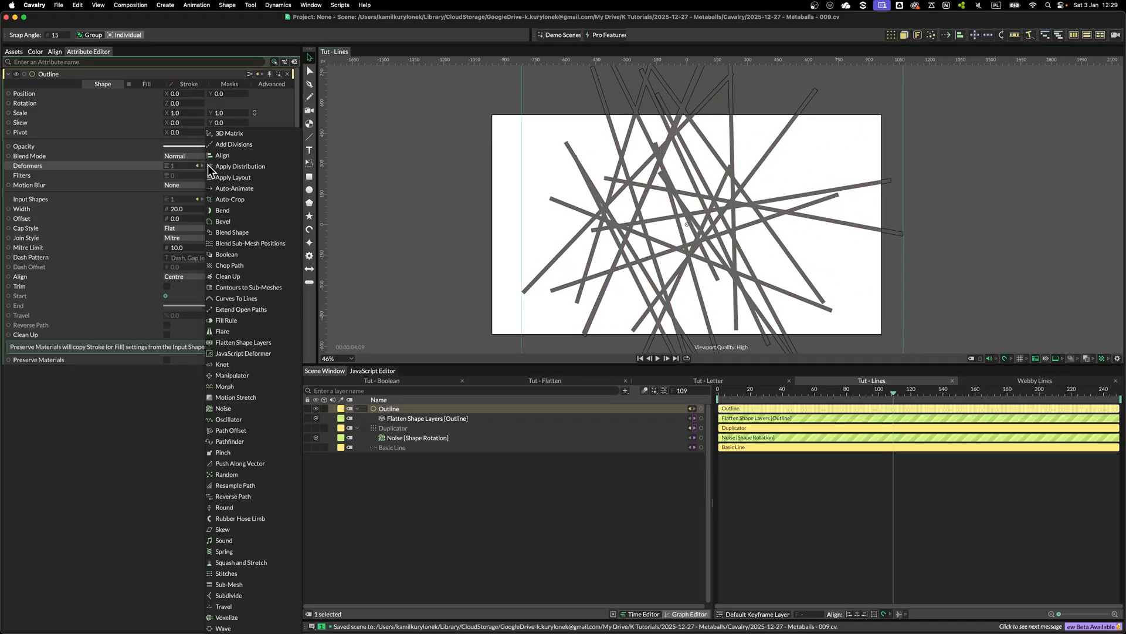
click(233, 595)
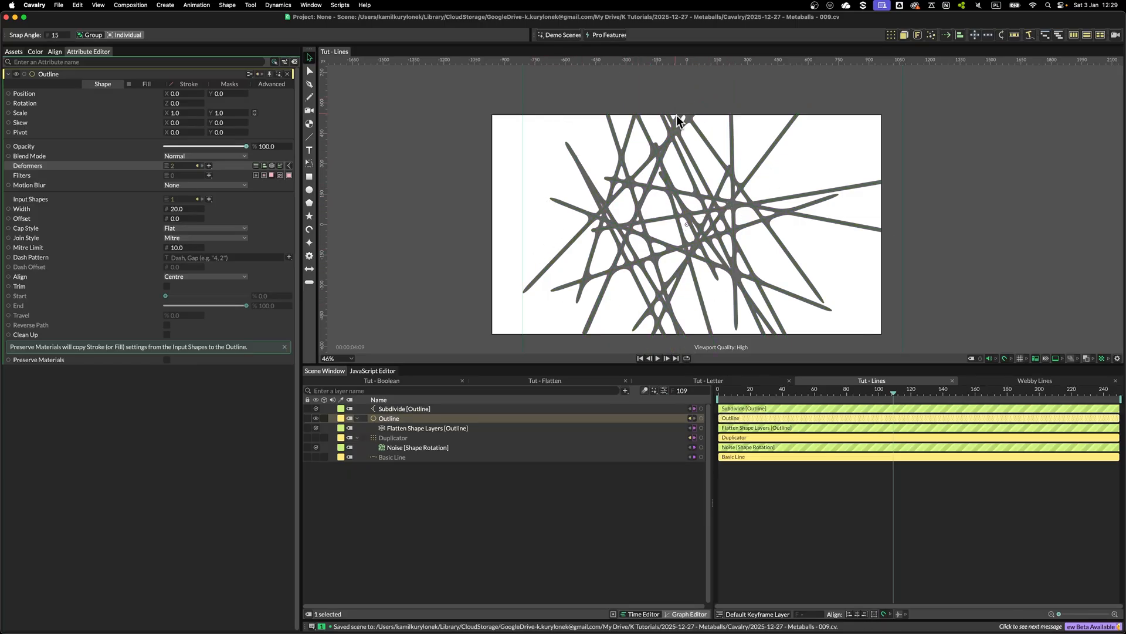
key(Tab)
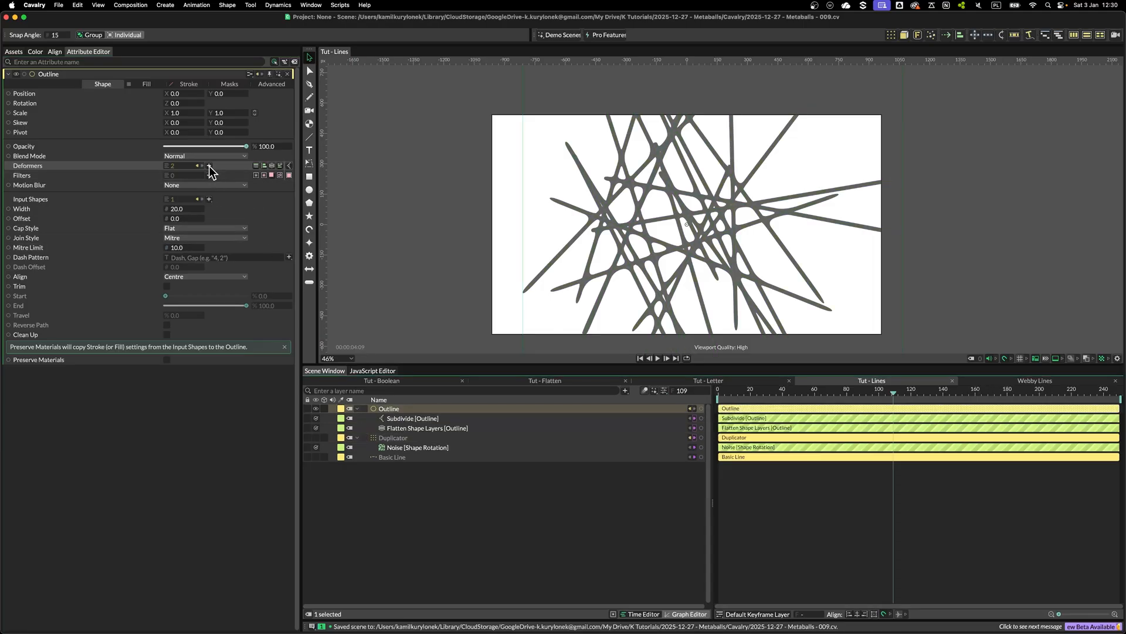
Add a Bevel deformer to the Outline and inspect its Fillet settings
click(209, 166)
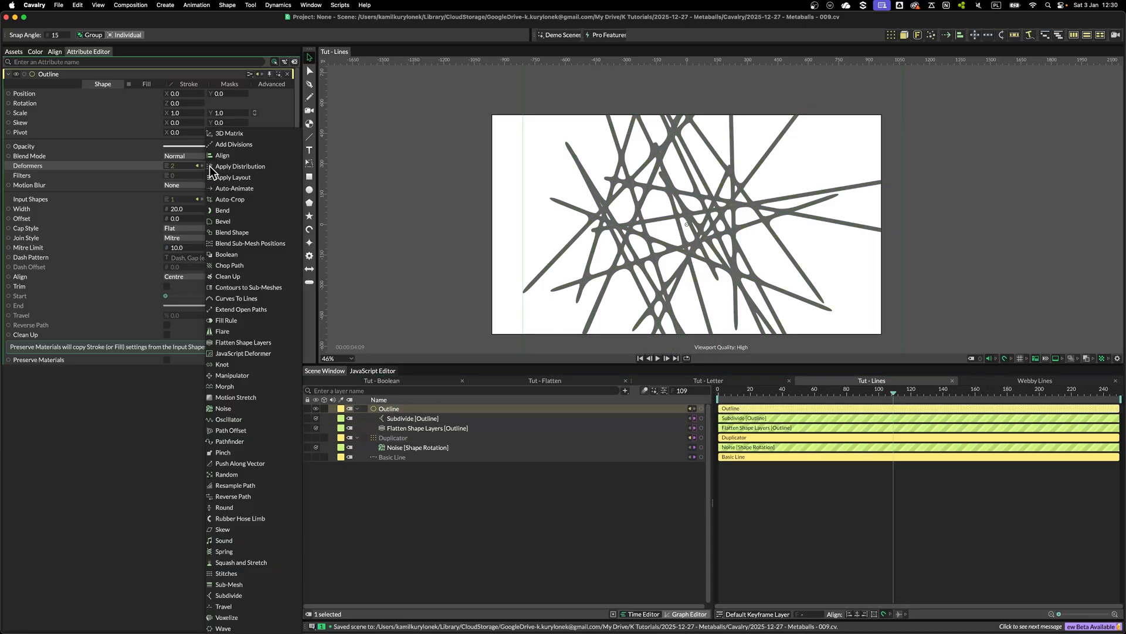
click(223, 226)
drag(469, 418, 395, 412)
click(399, 418)
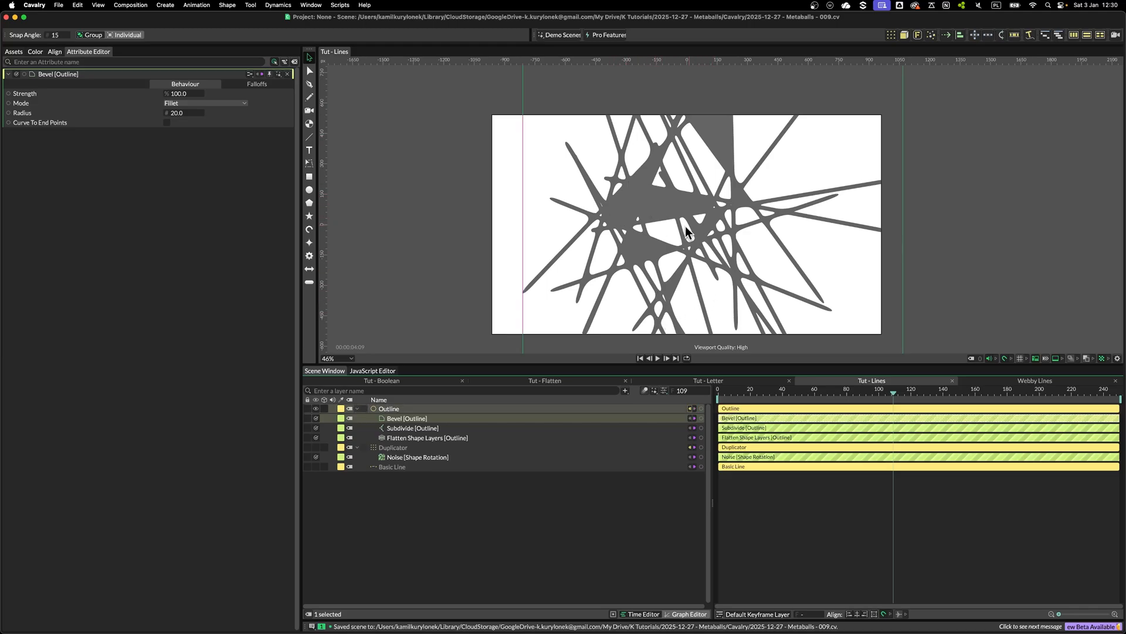
click(397, 411)
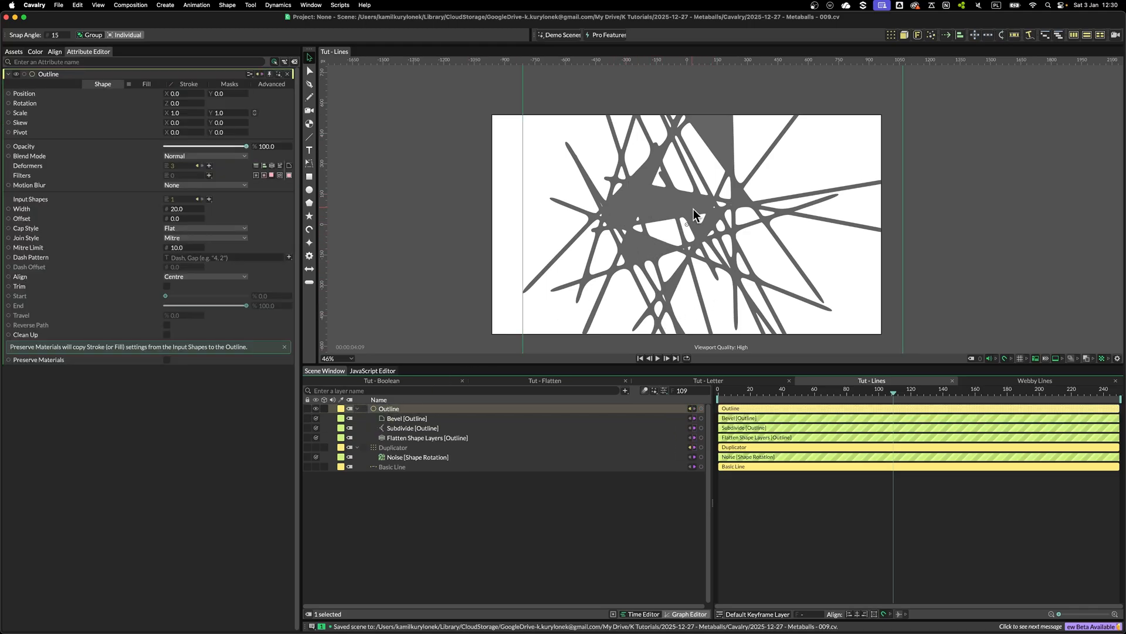
Add a Fill Rule deformer to the Outline
click(209, 166)
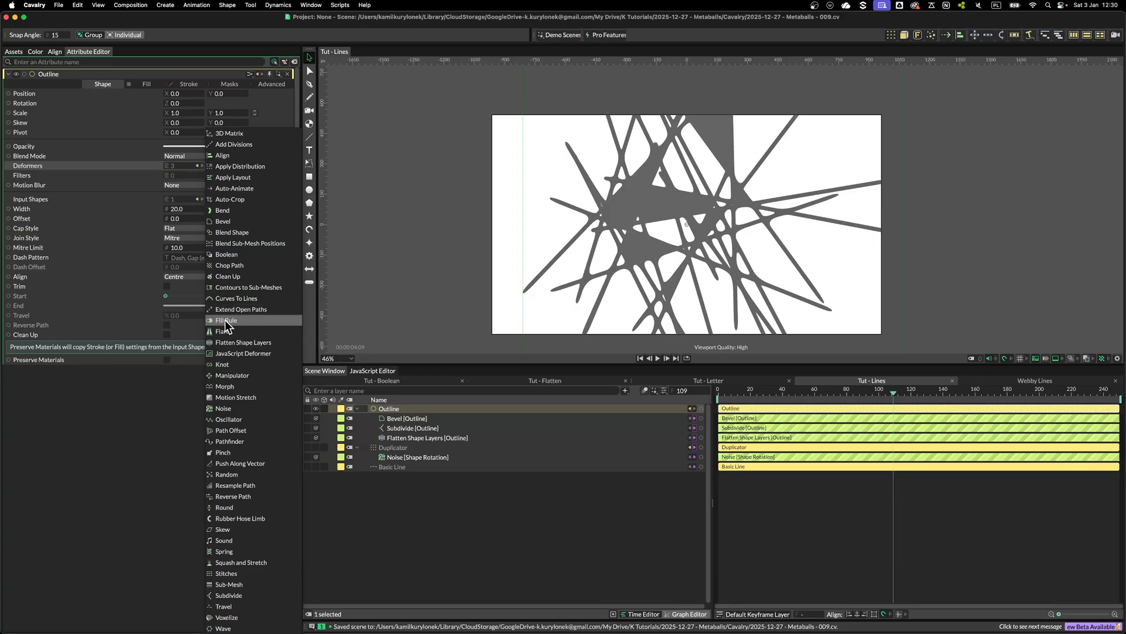
click(226, 320)
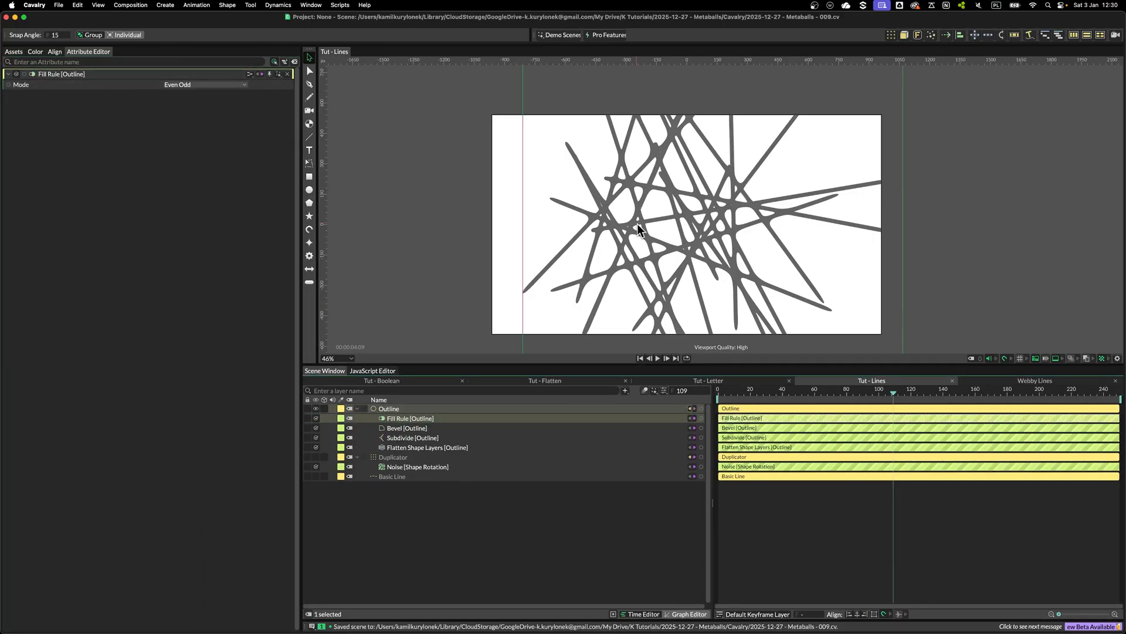
scroll(721, 216, up, 3)
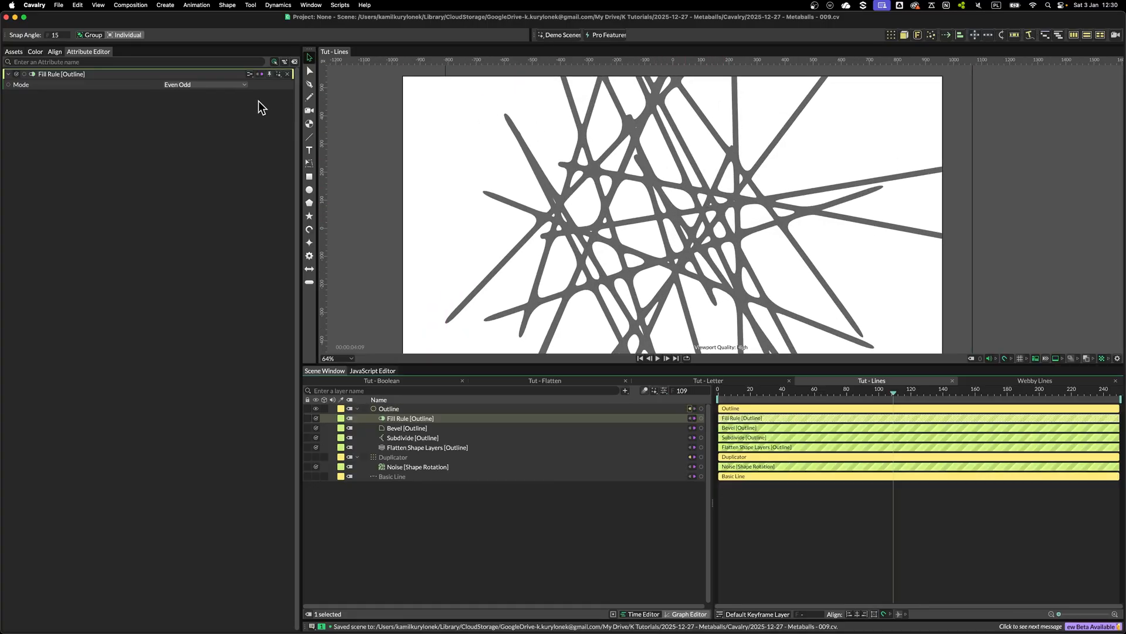
Switch the Fill Rule mode to Winding and back to Even Odd
click(201, 86)
click(197, 98)
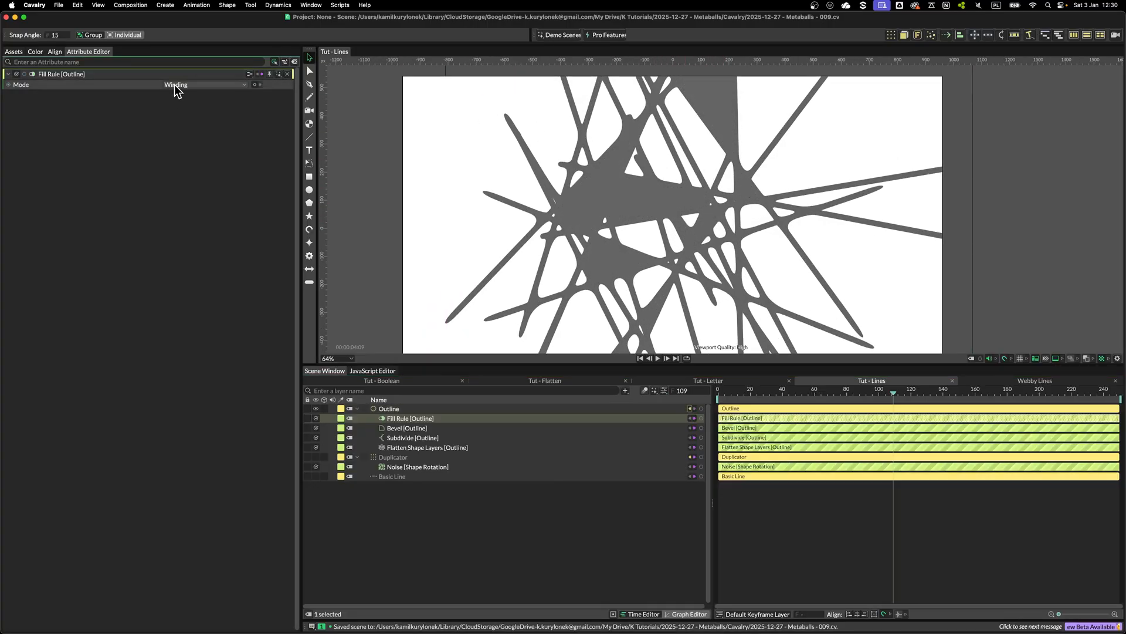
click(177, 86)
click(186, 75)
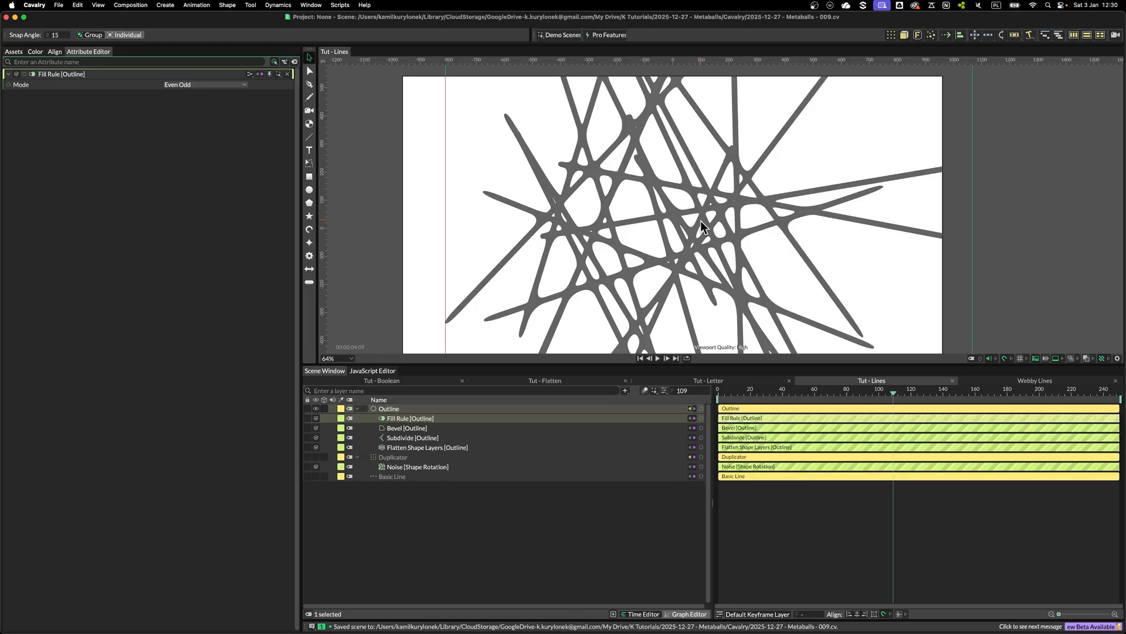
Set the Outline's width to 3
scroll(702, 226, down, 2)
click(388, 408)
click(179, 208)
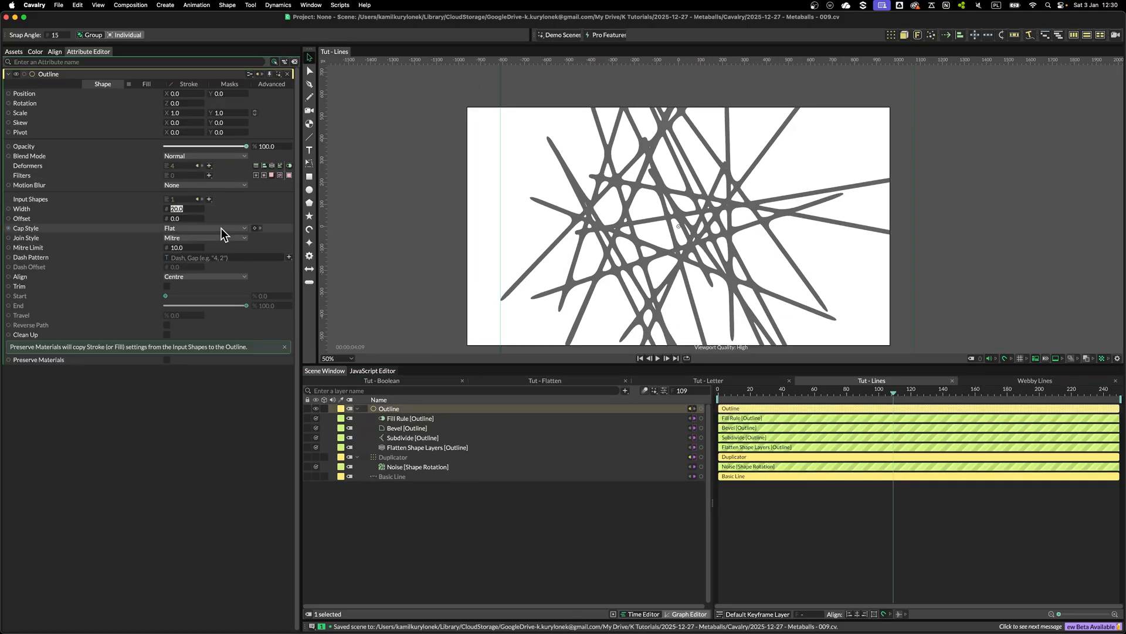
drag(171, 210, 167, 210)
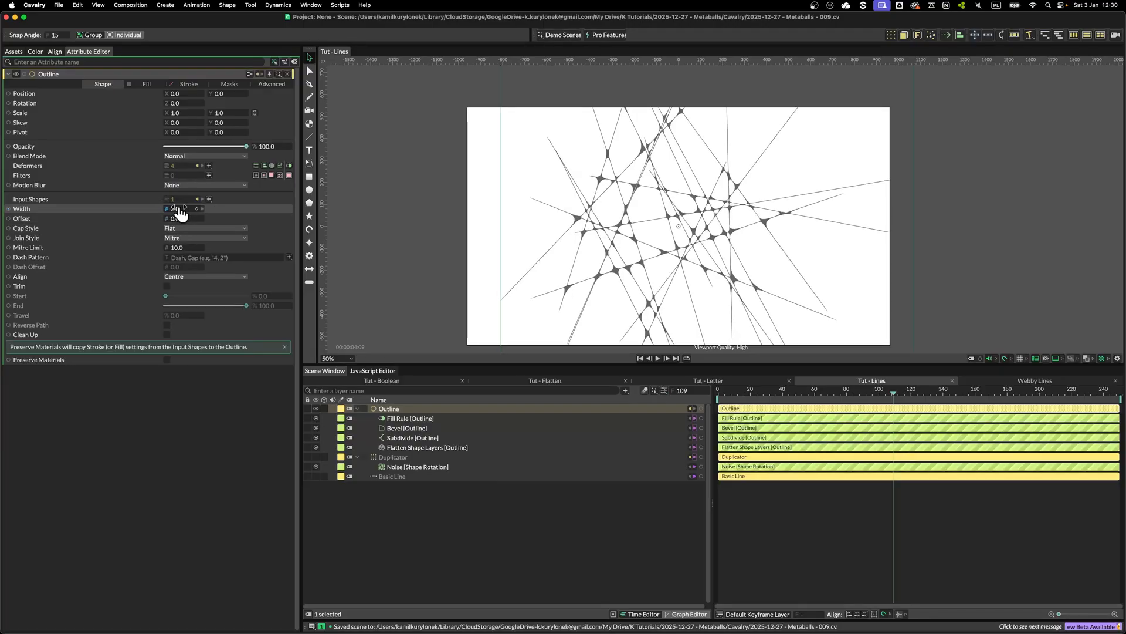
text(3)
key(Tab)
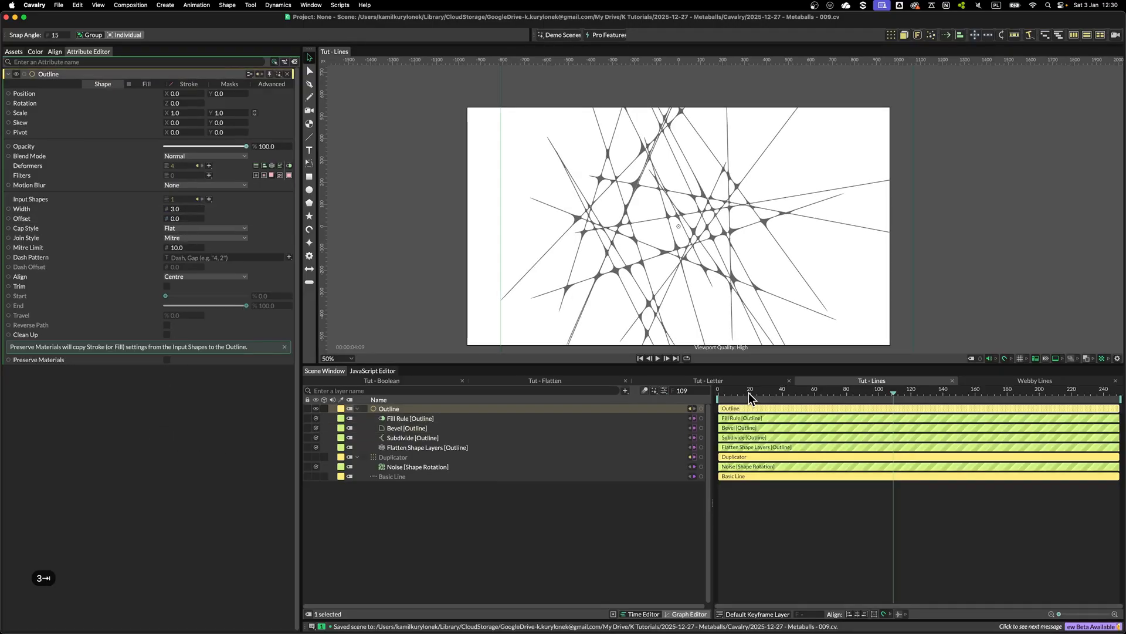
Scrub the timeline to preview the merged line shapes animating
click(752, 391)
drag(754, 391, 943, 394)
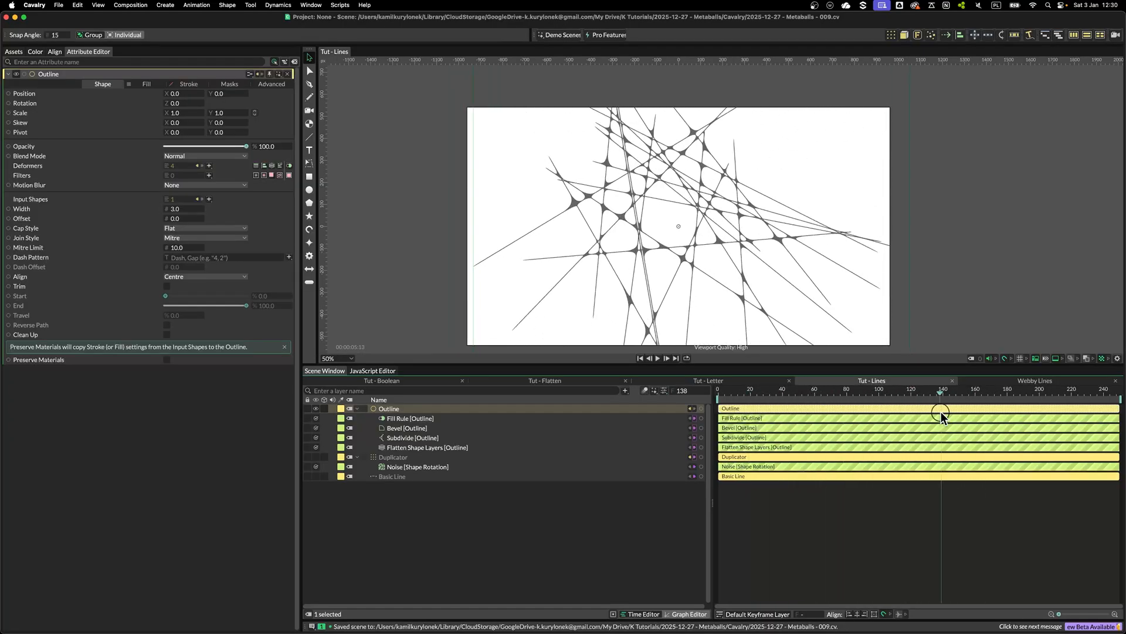
scroll(867, 250, up, 3)
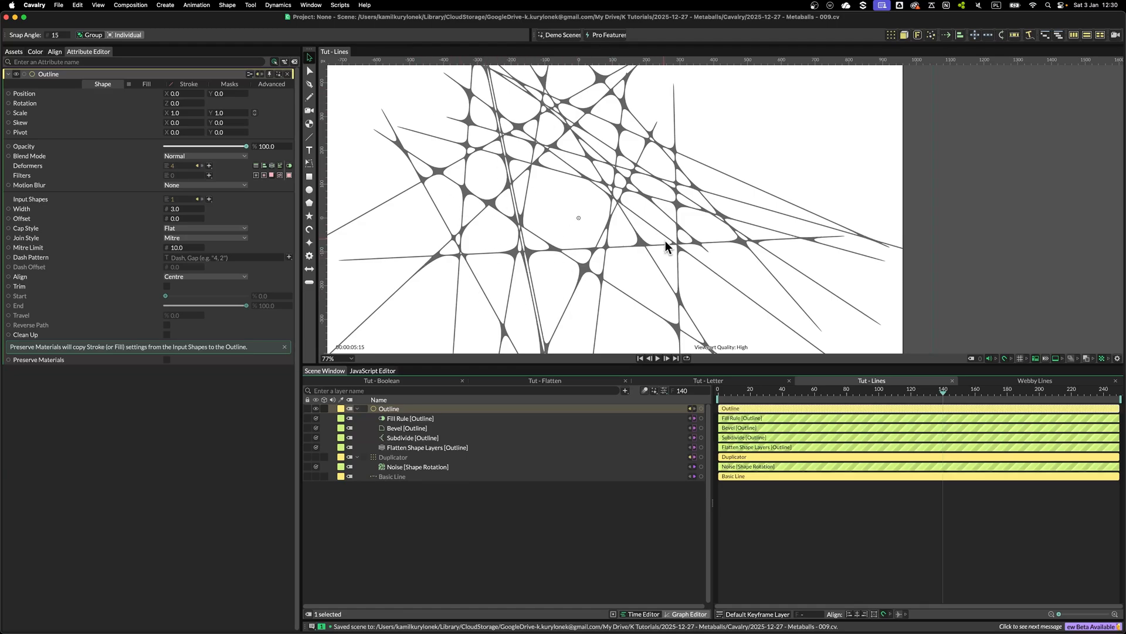
scroll(607, 237, down, 3)
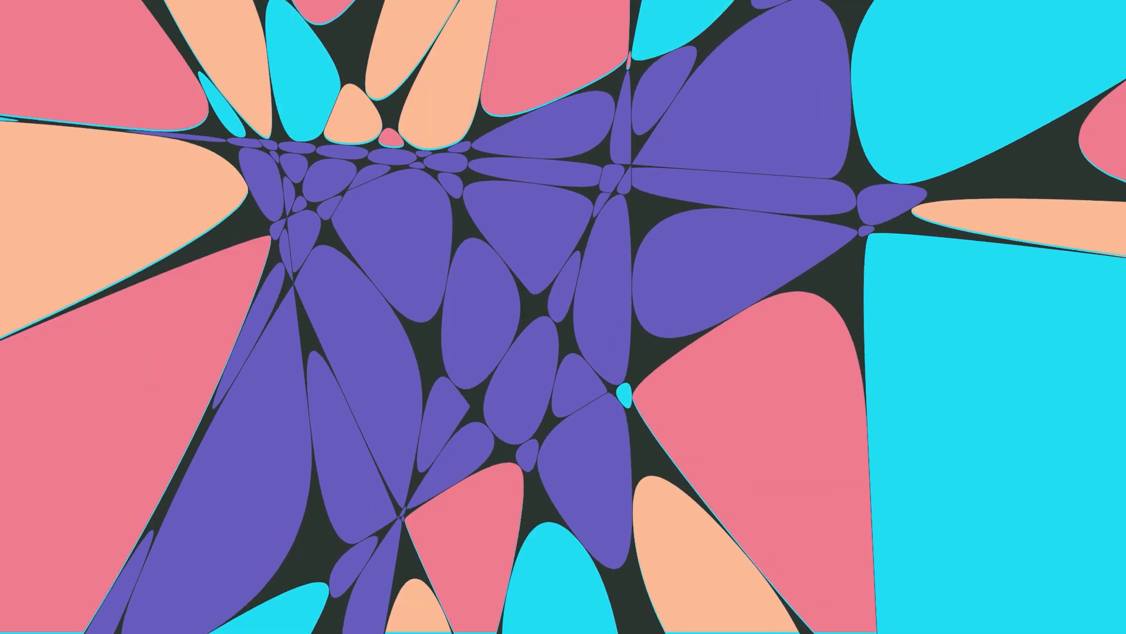